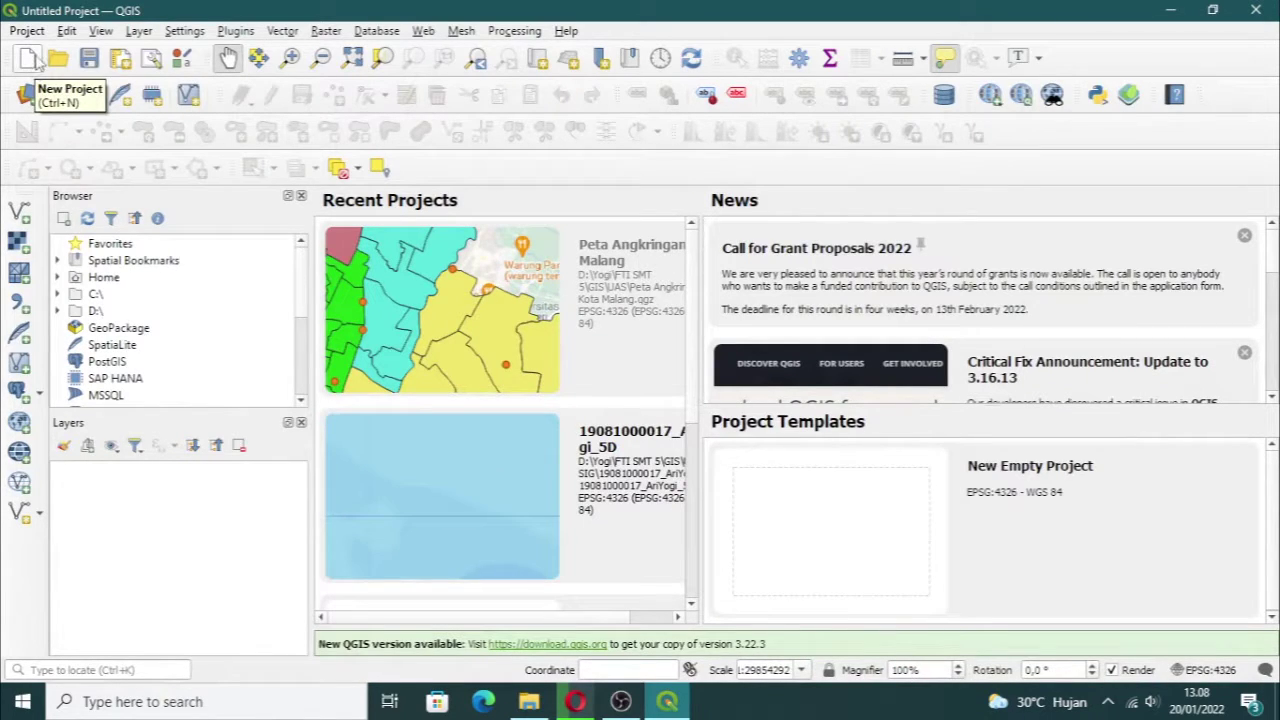
Step: Create a new project and start adding a delimited text layer
click(28, 58)
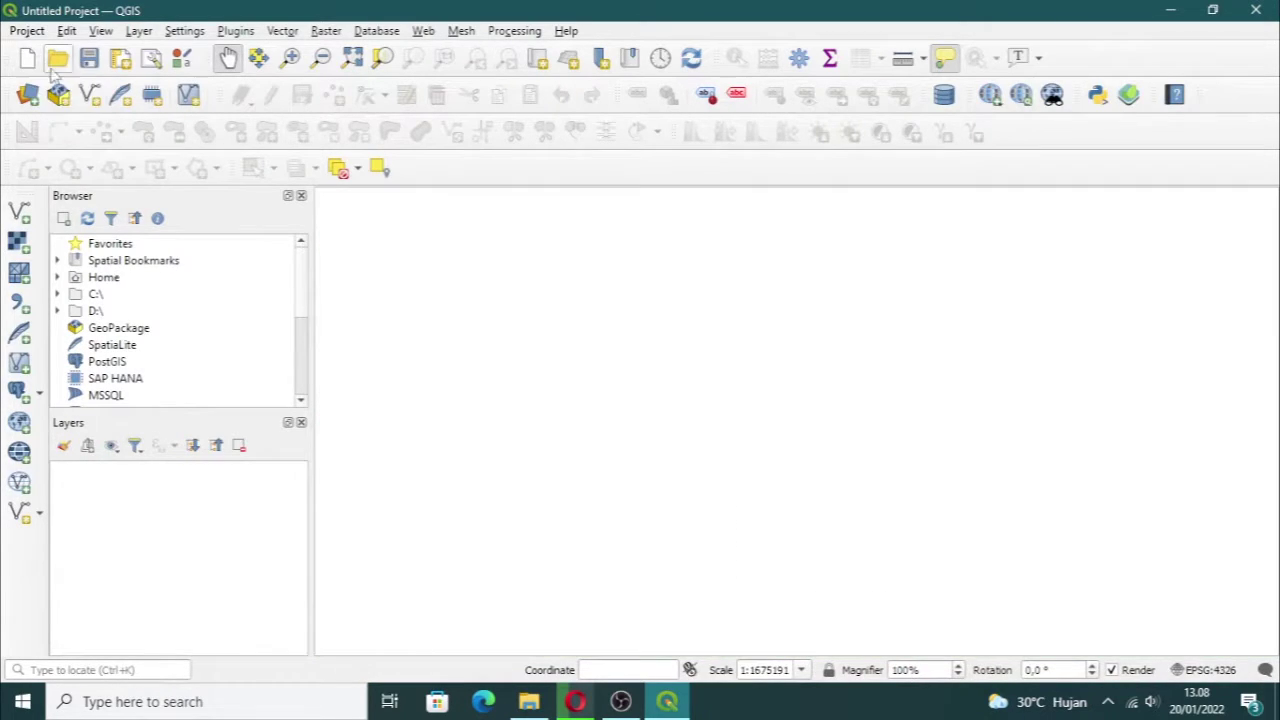
click(139, 31)
mouse_move(440, 96)
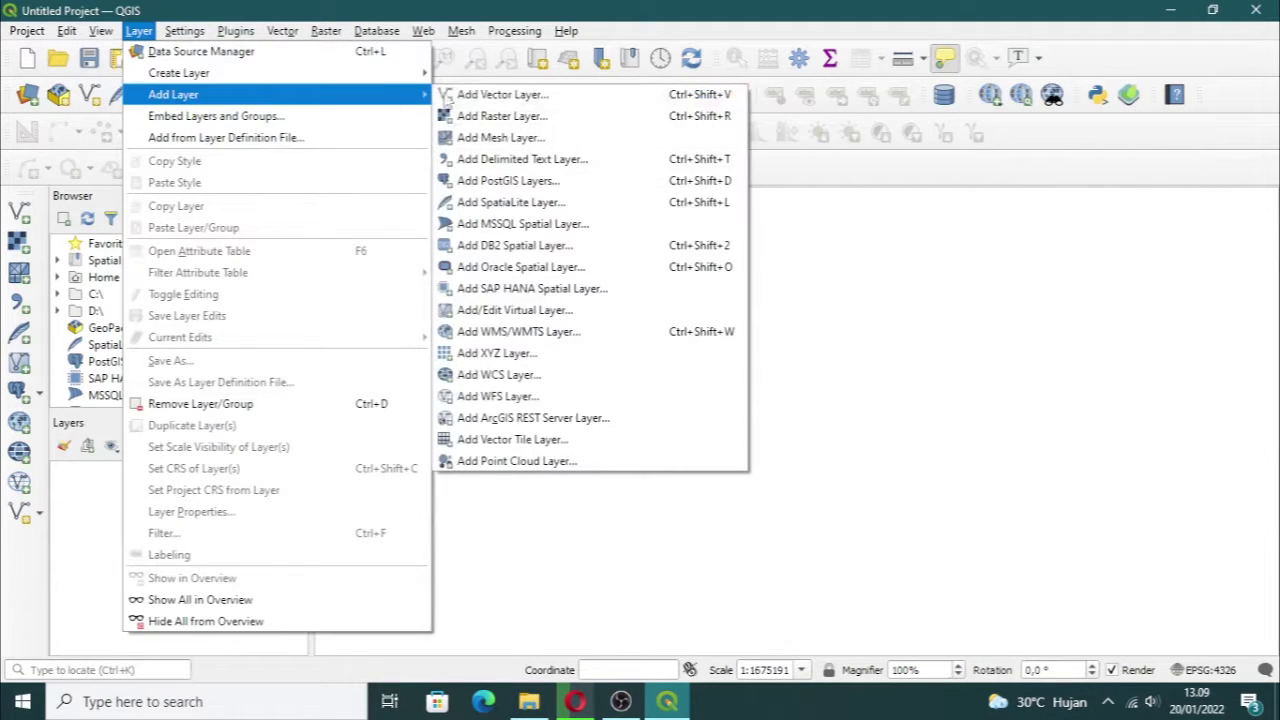
click(512, 159)
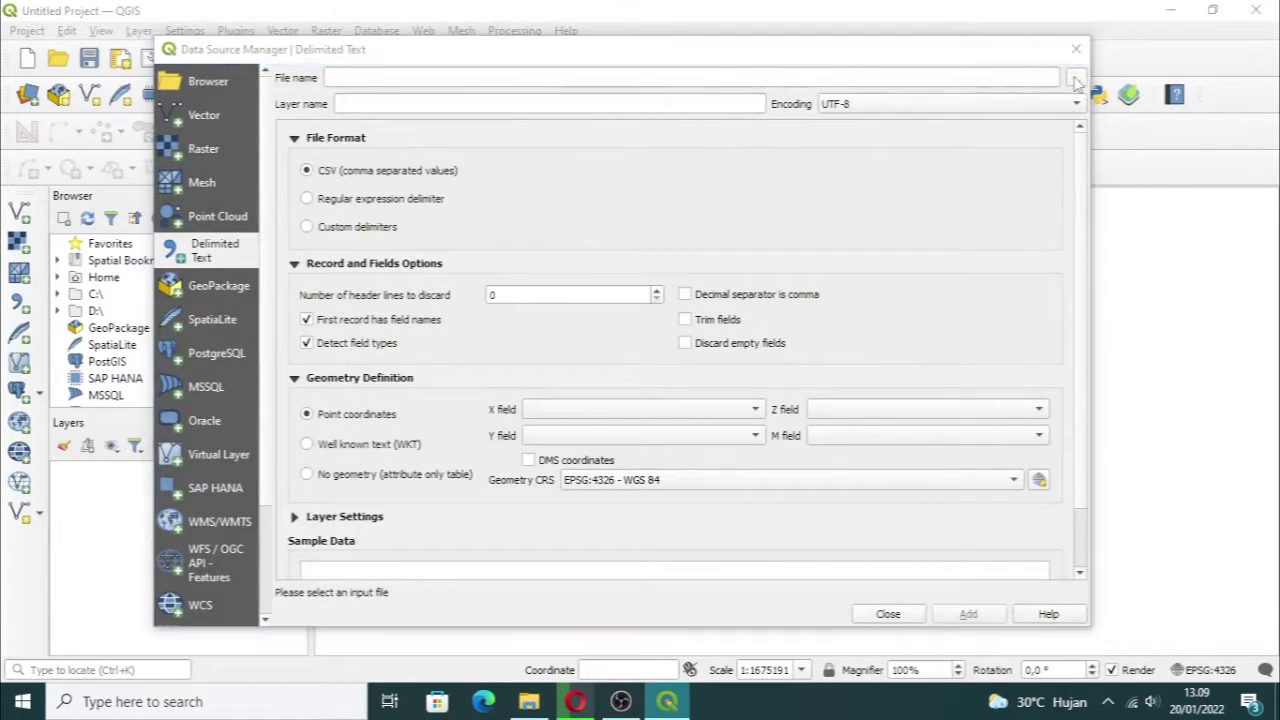
Step: Choose Angkringan.csv from the UAS folder as the delimited text source, showing the folder's files in details view
click(1073, 78)
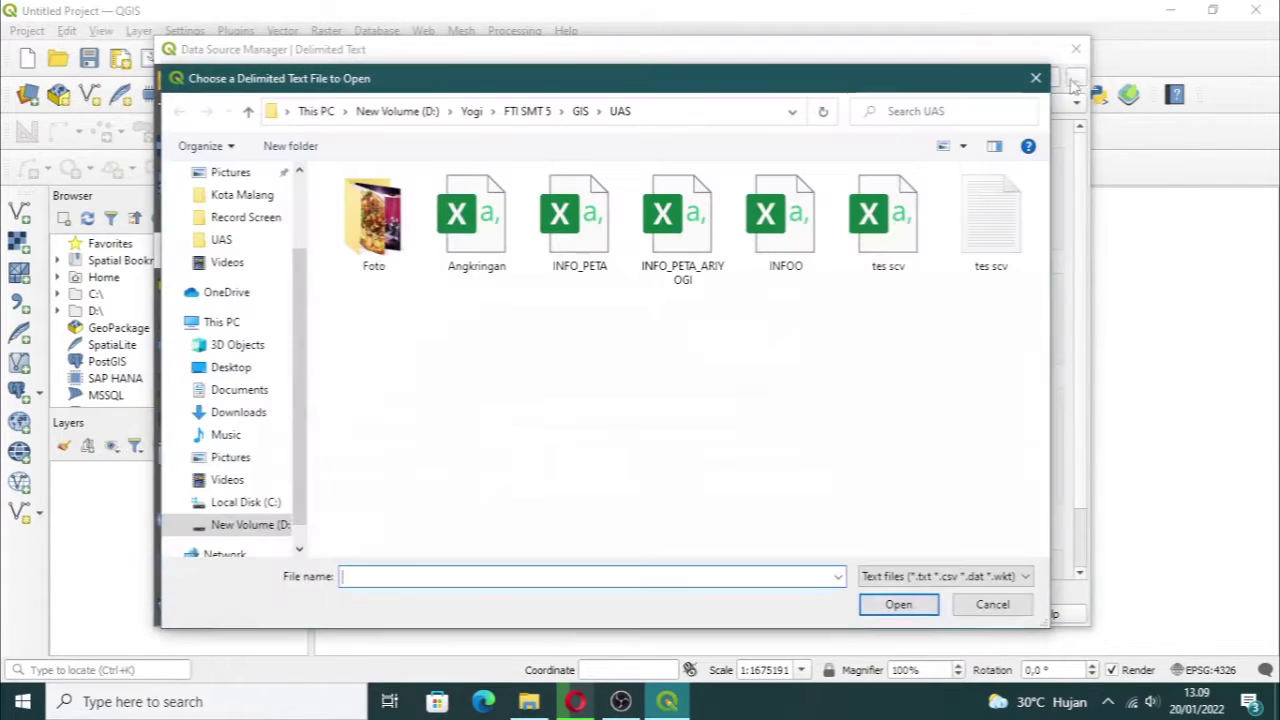
right_click(435, 309)
mouse_move(503, 314)
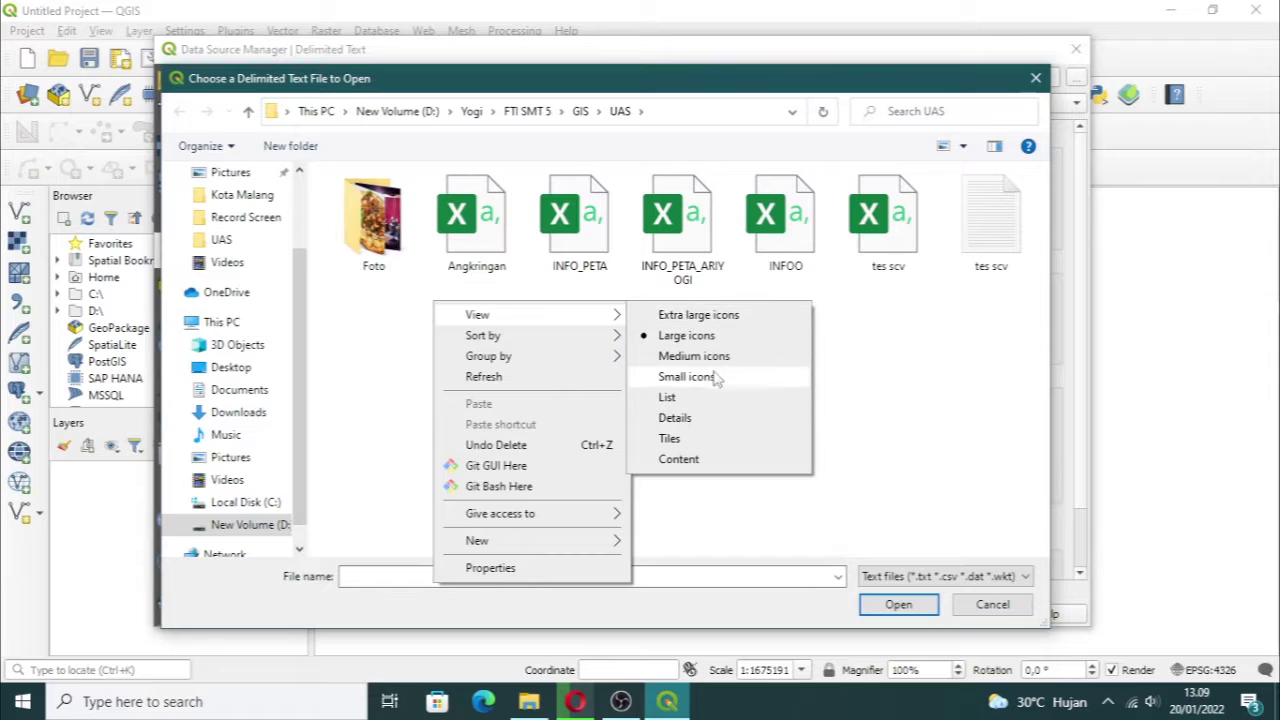
click(716, 417)
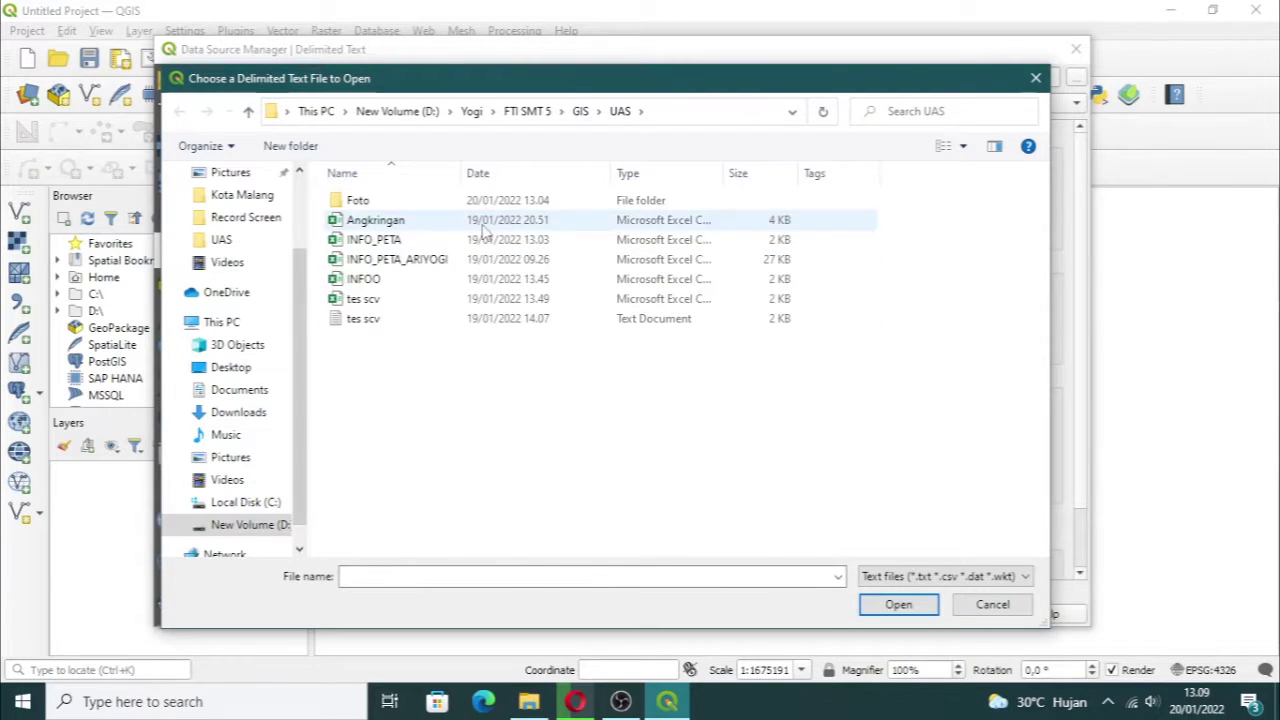
click(555, 222)
drag(722, 173, 800, 173)
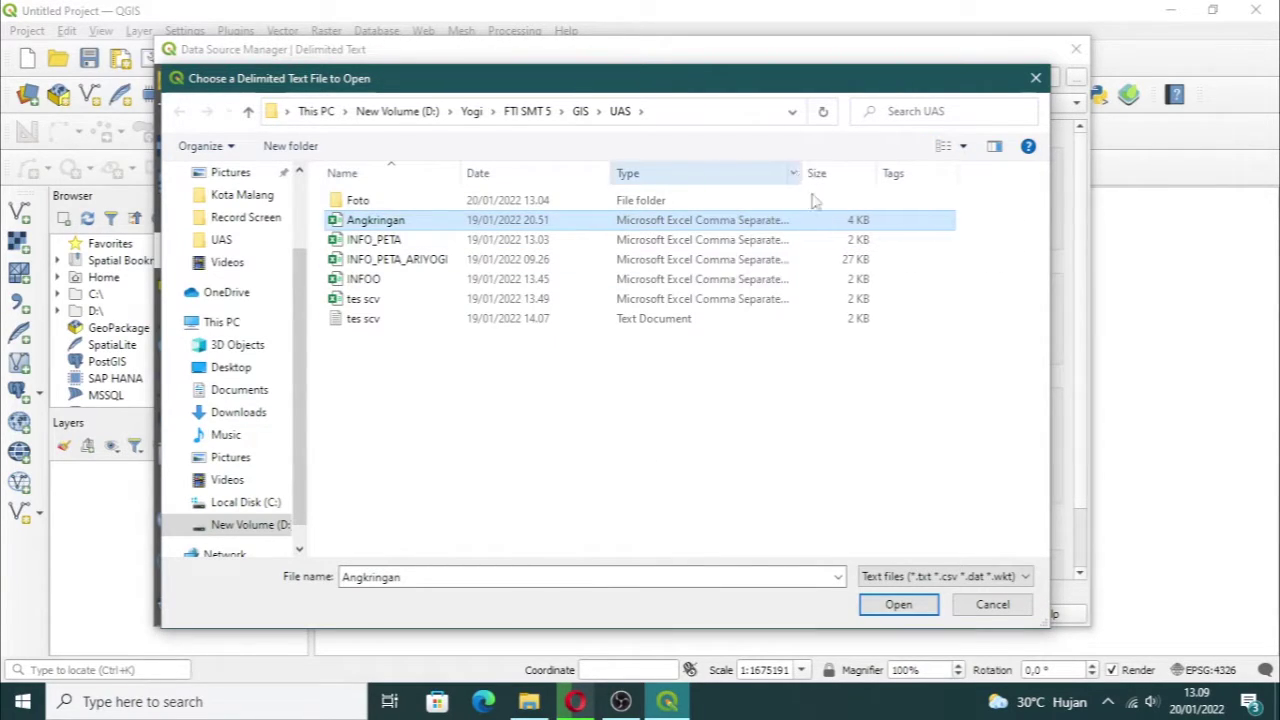
click(896, 605)
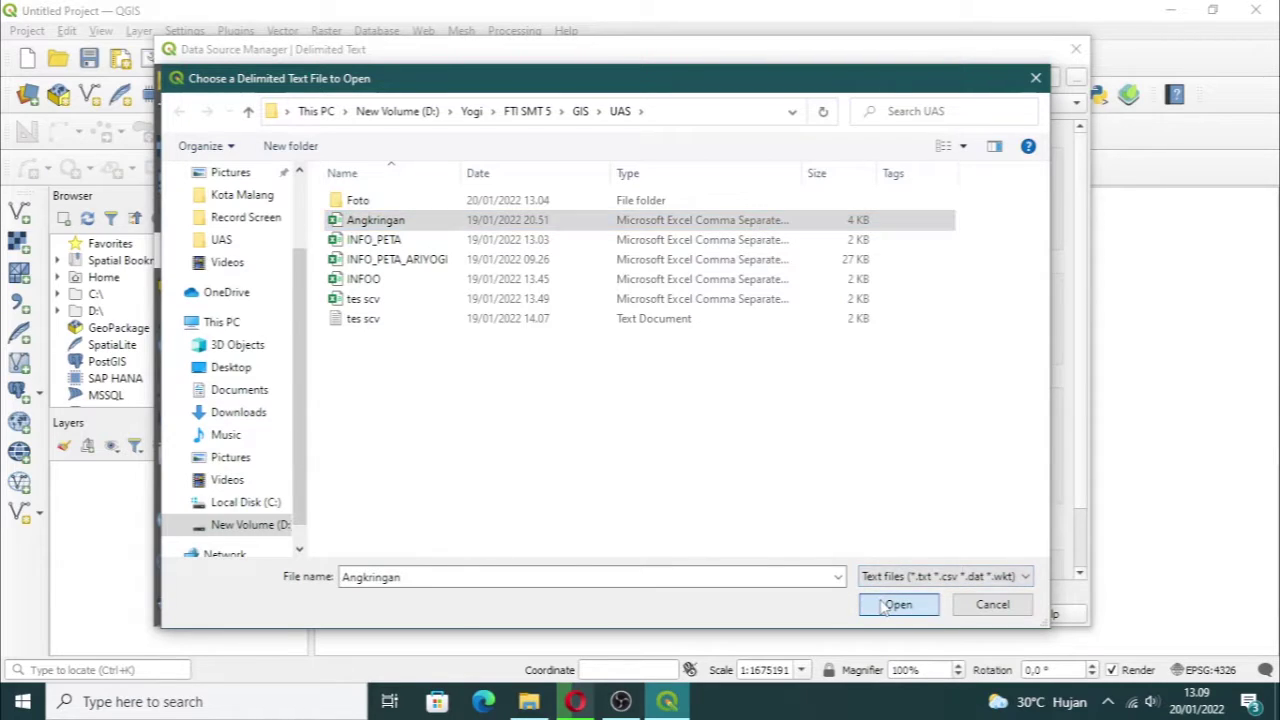
Step: Assign Longitude as the X field and Latitude as the Y field for the point coordinates
scroll(572, 284, down, 1)
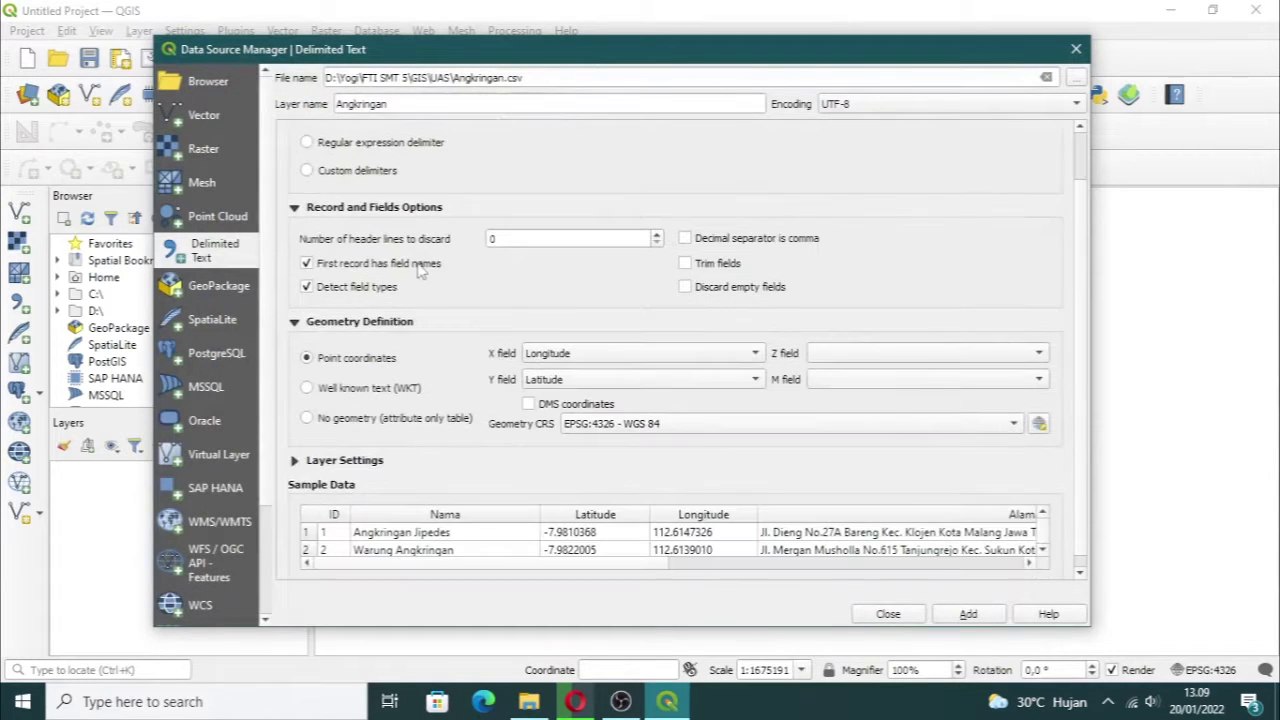
scroll(420, 268, up, 1)
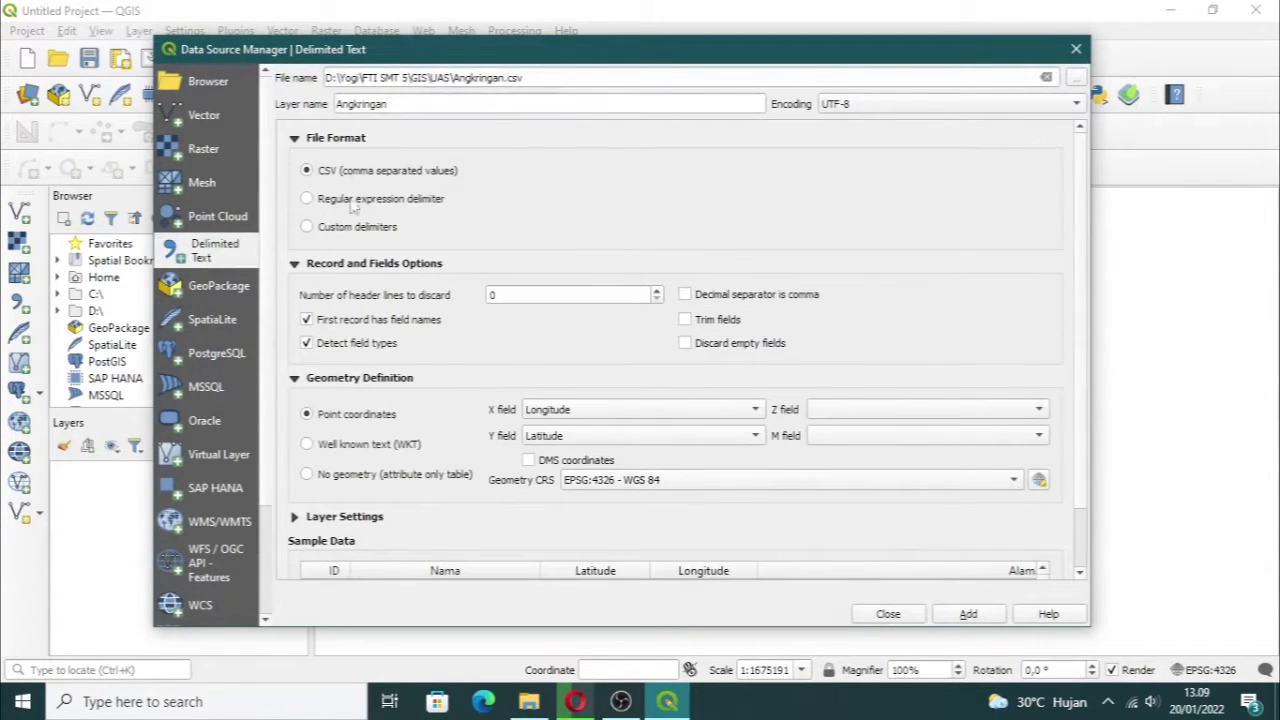
click(610, 409)
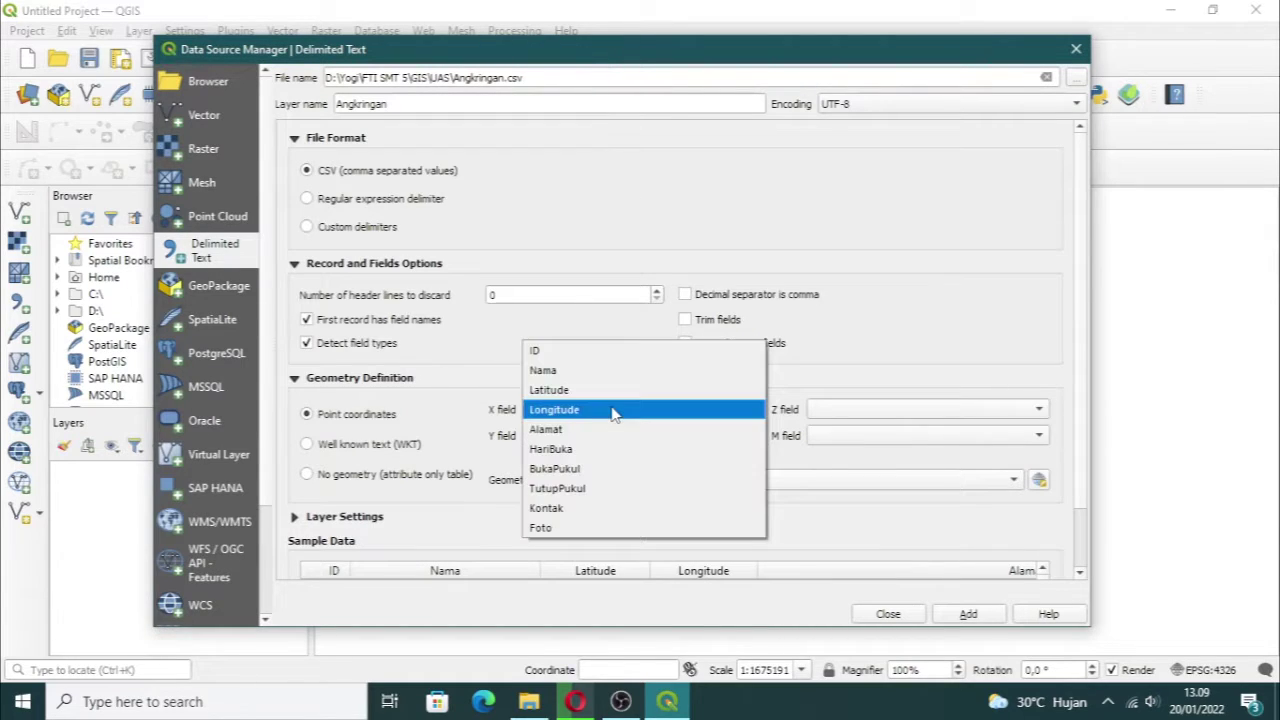
click(608, 412)
click(626, 438)
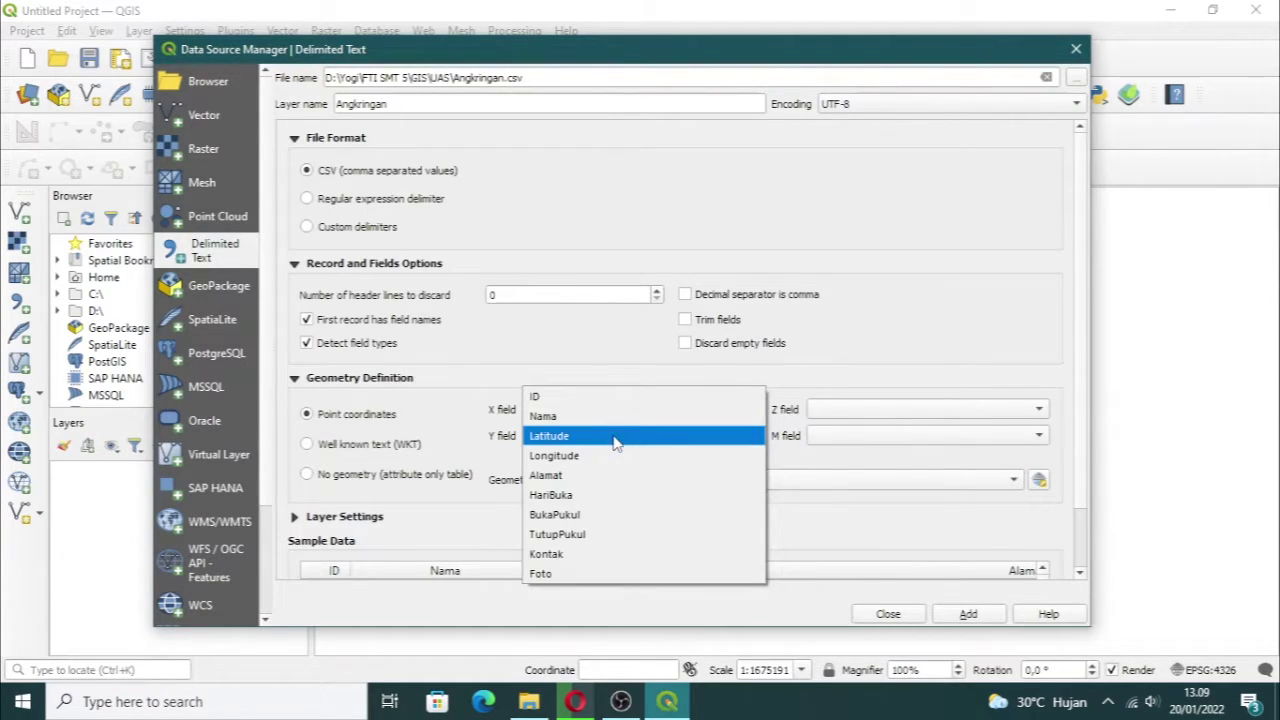
click(616, 437)
Step: Check the sample data rows and add the Angkringan point layer to the project
scroll(560, 493, down, 1)
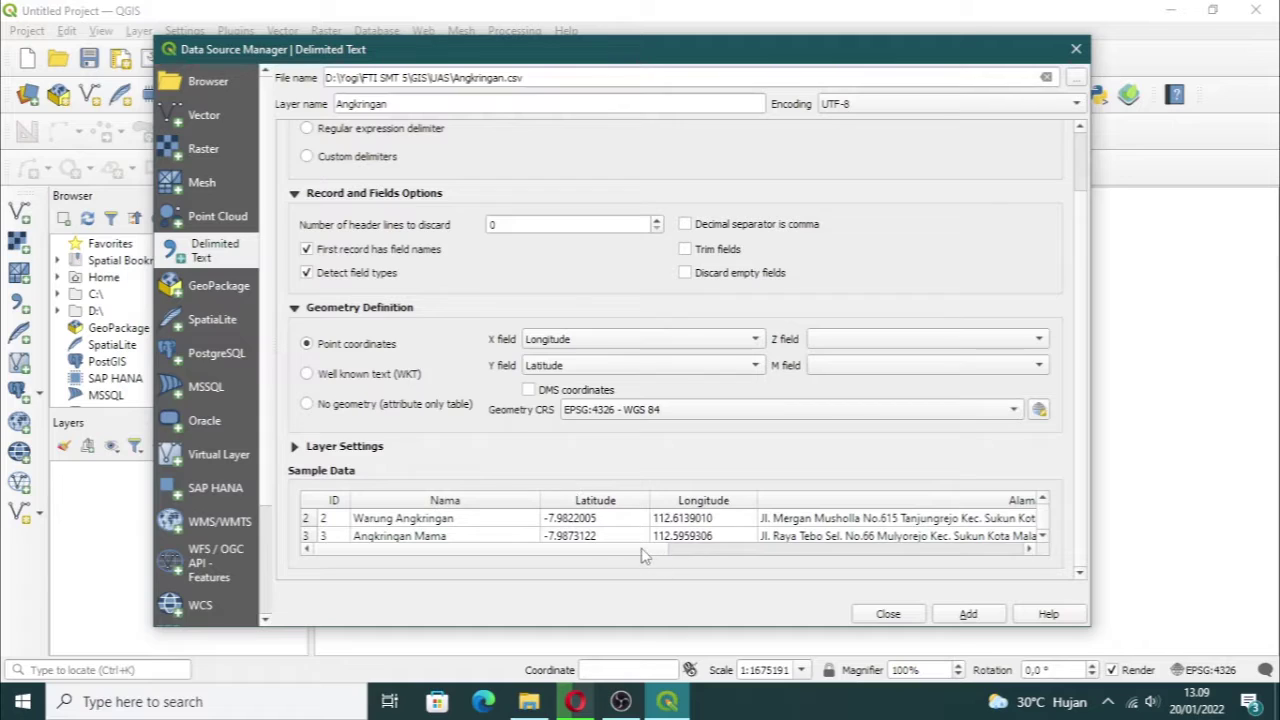
drag(645, 549, 548, 549)
scroll(1045, 548, down, 5)
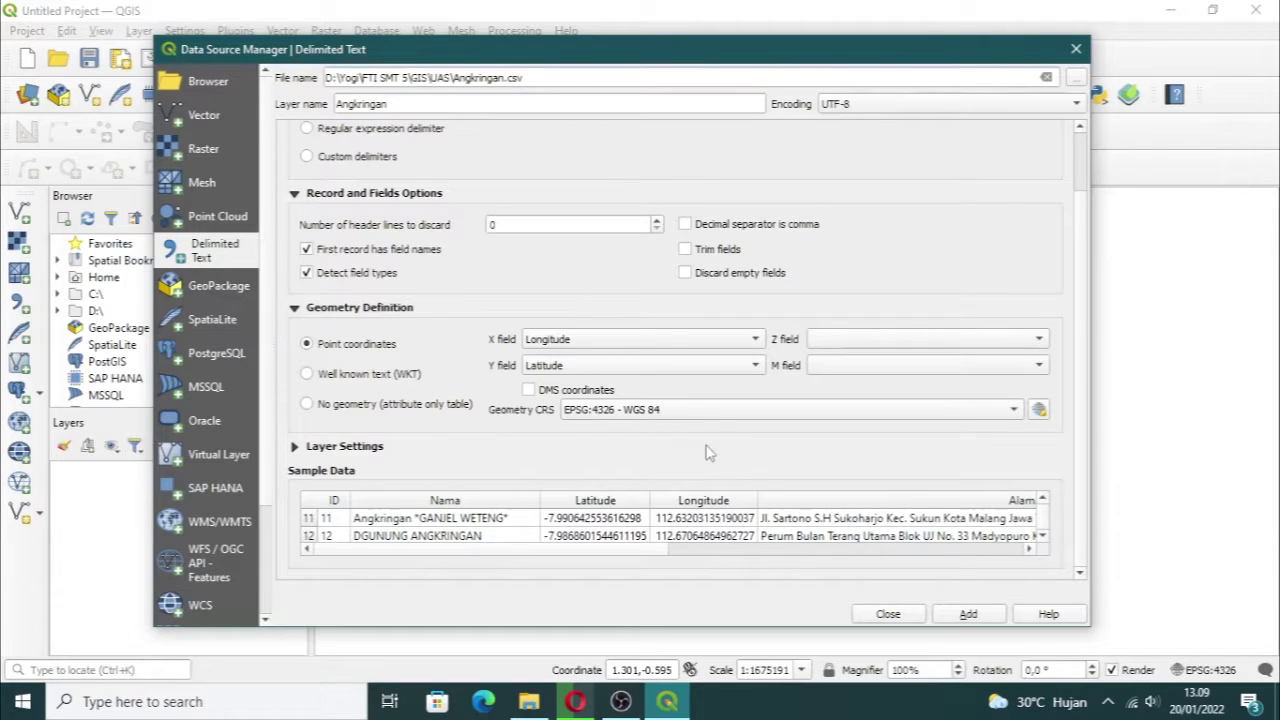
click(956, 620)
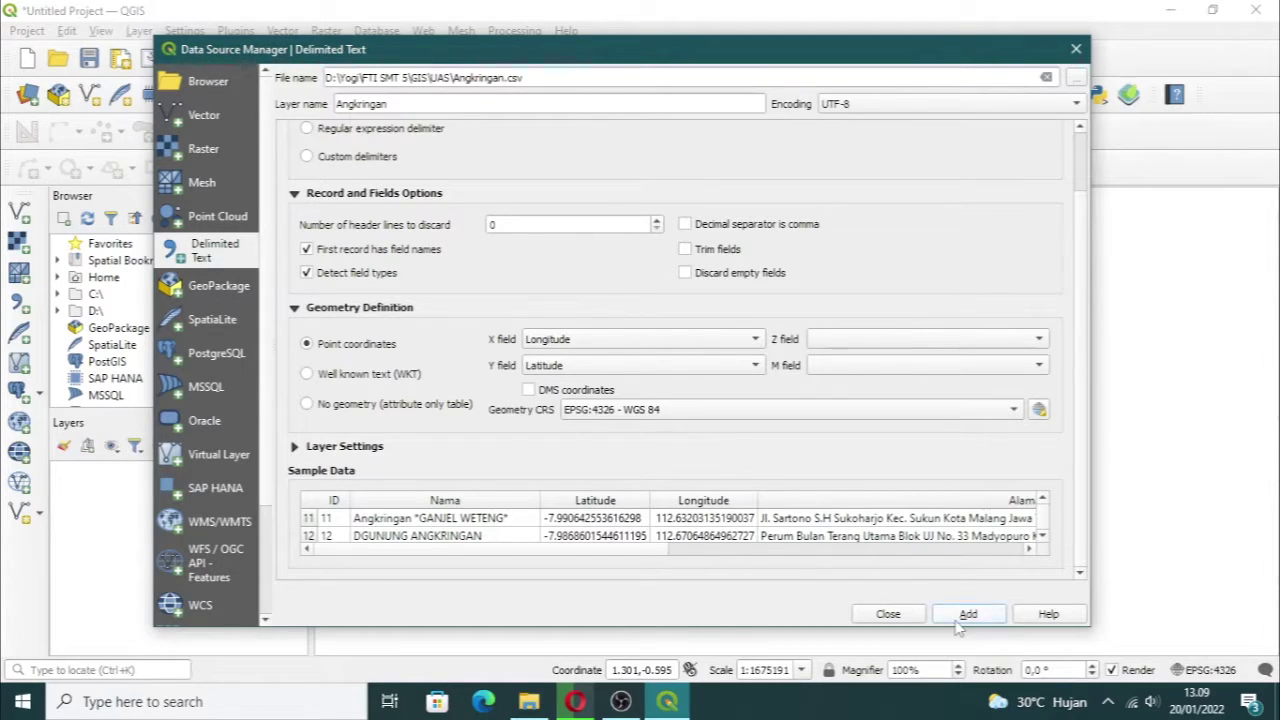
click(886, 614)
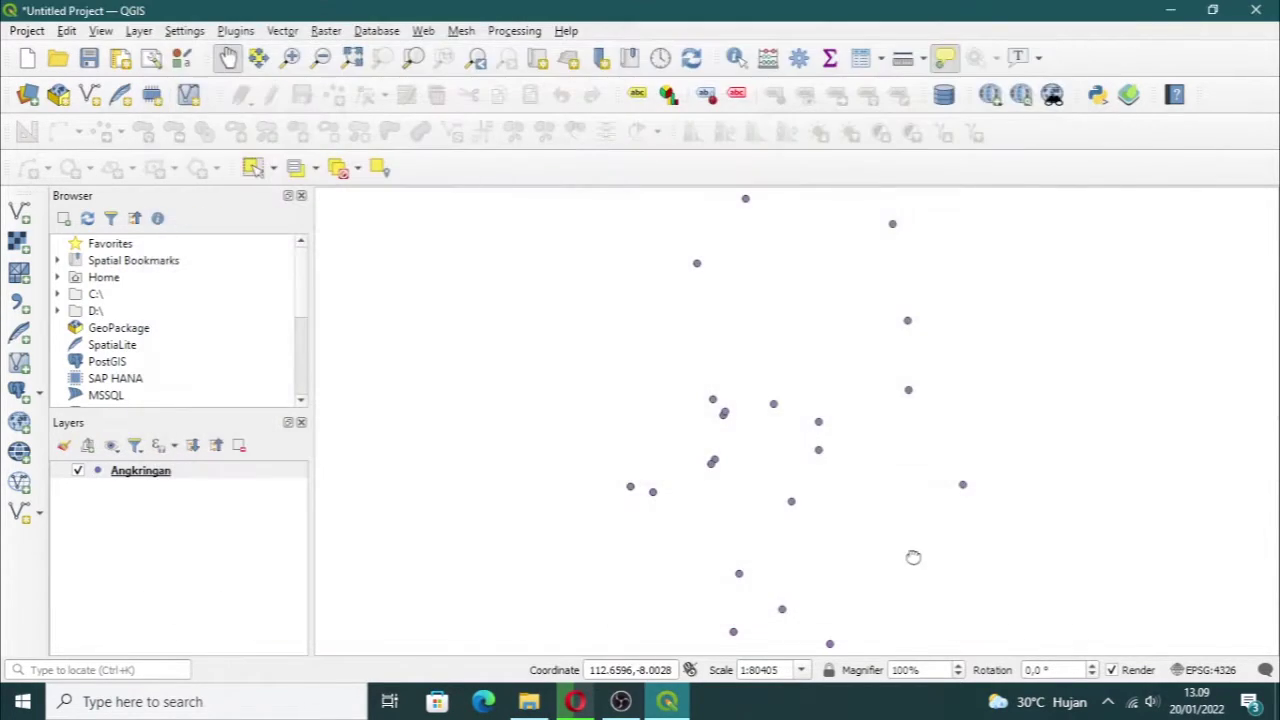
Step: Add the shapefile ADMINISTRASIDESA_AR_25K.shp from the UAS folder as a vector layer
drag(850, 350, 689, 334)
scroll(686, 313, down, 1)
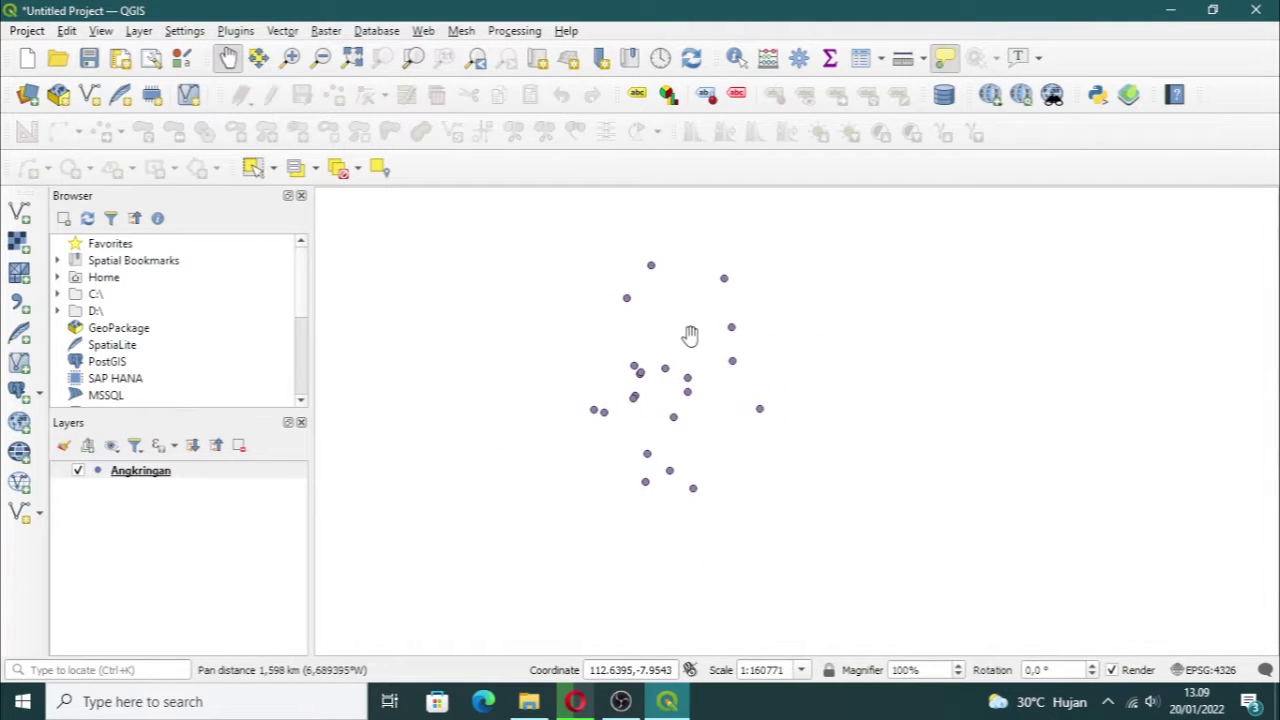
scroll(689, 334, up, 1)
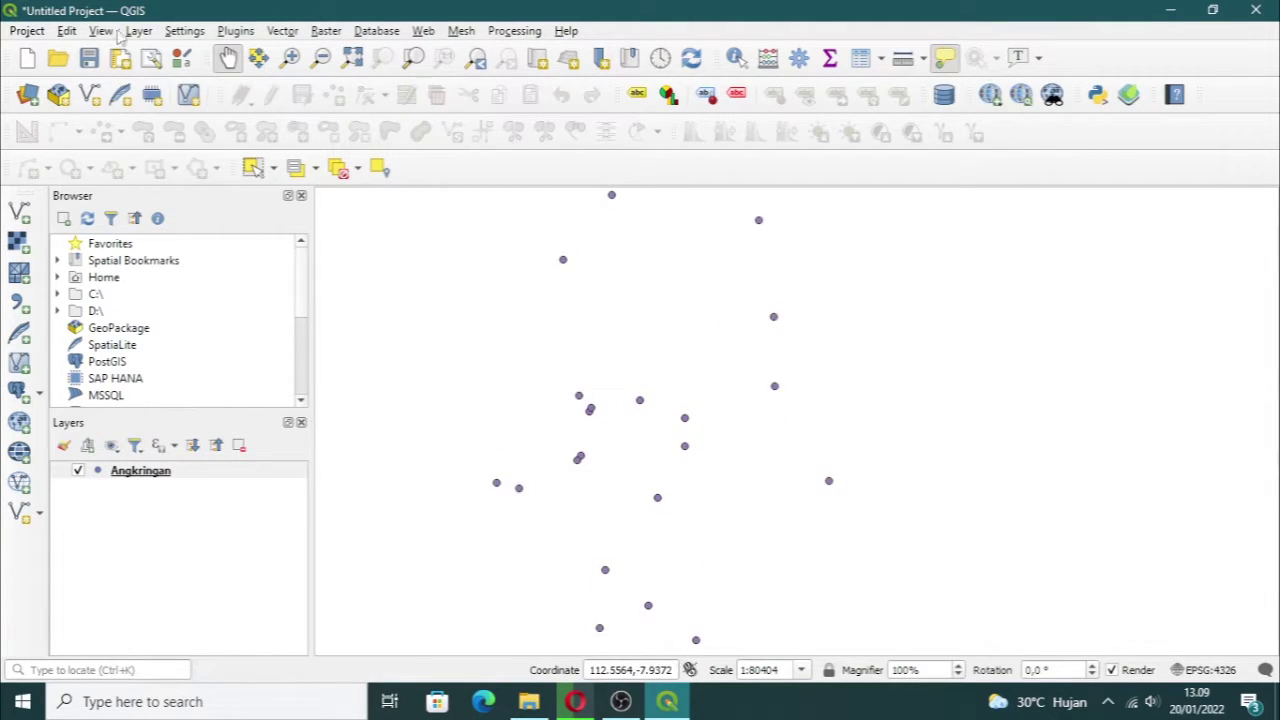
click(137, 31)
mouse_move(200, 94)
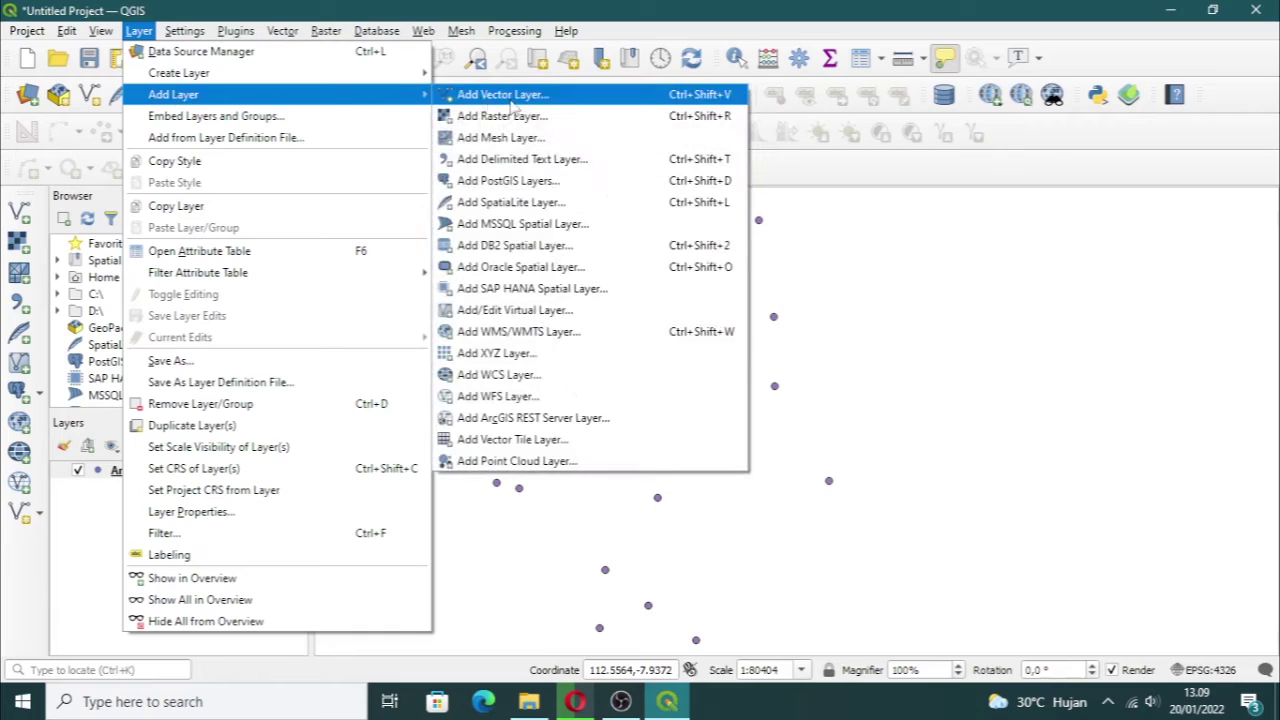
click(510, 94)
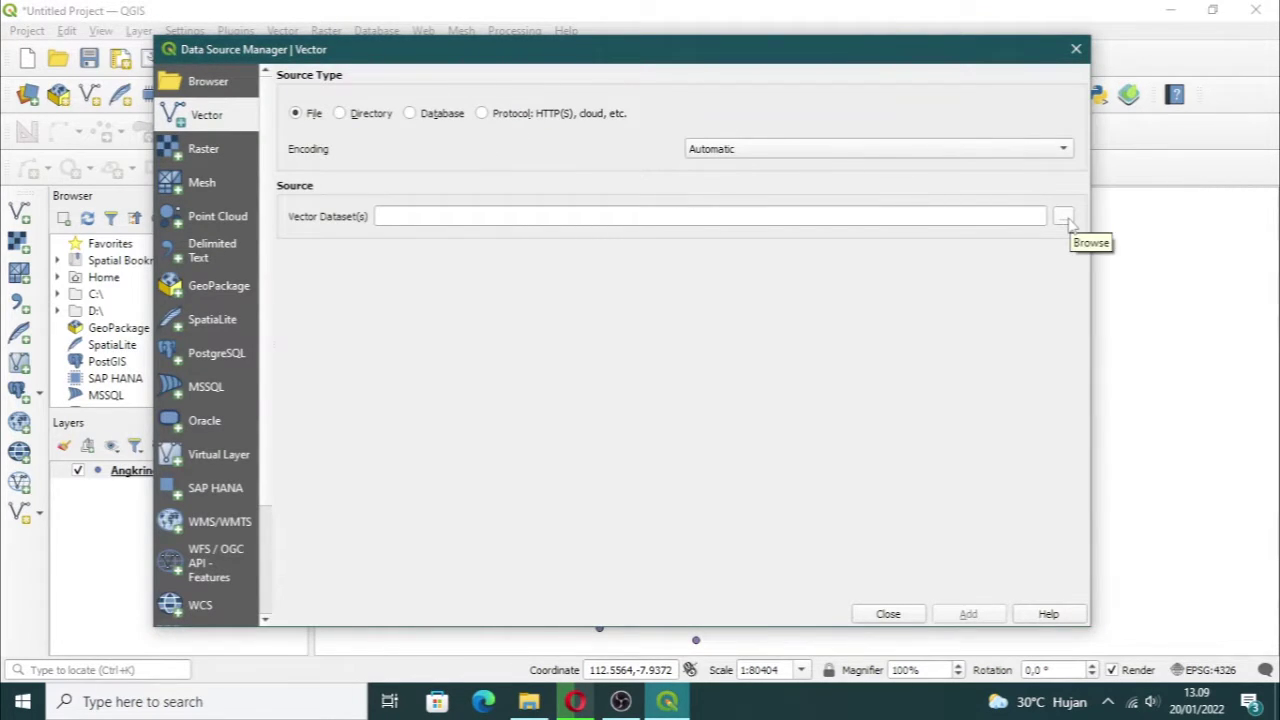
click(1066, 220)
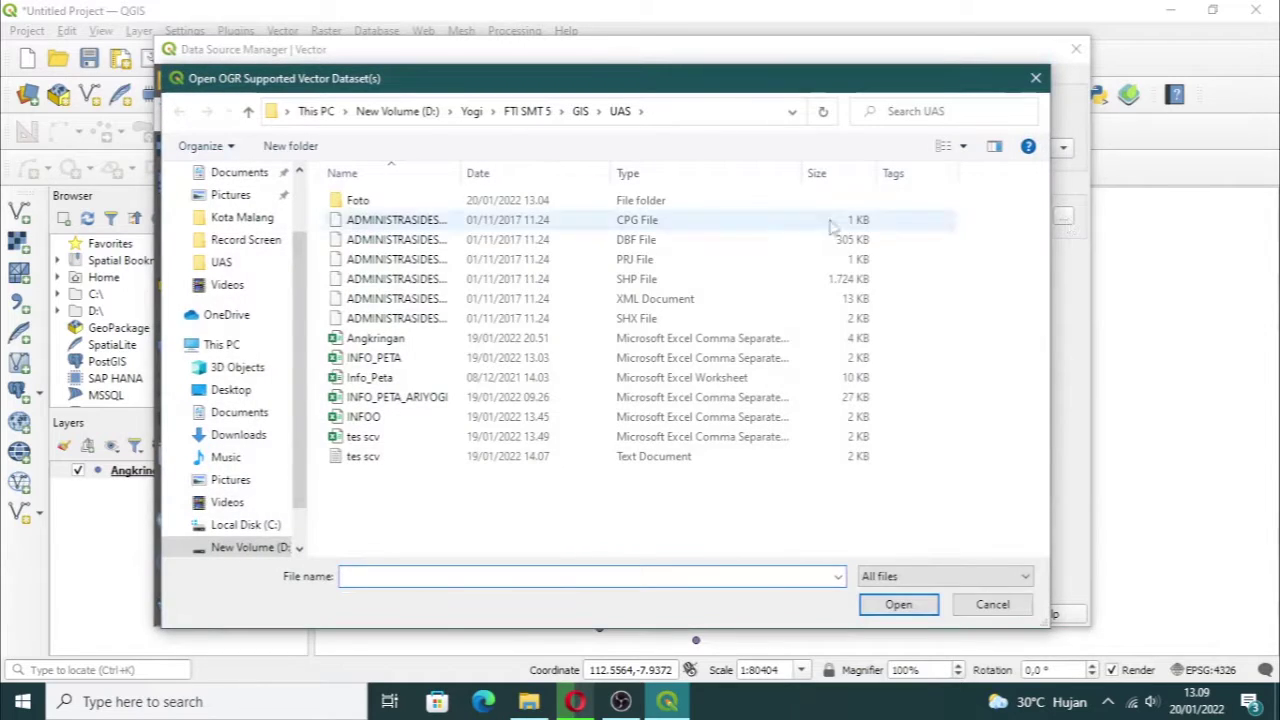
drag(462, 173, 606, 181)
click(528, 281)
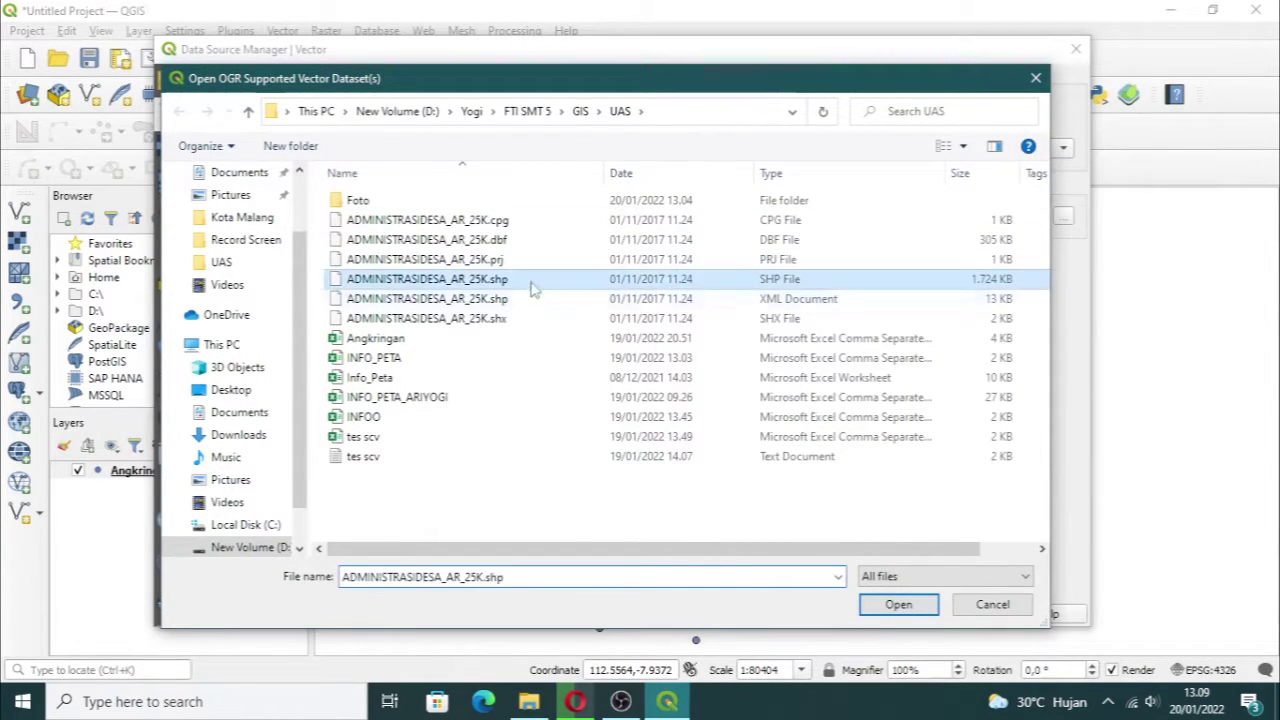
click(887, 608)
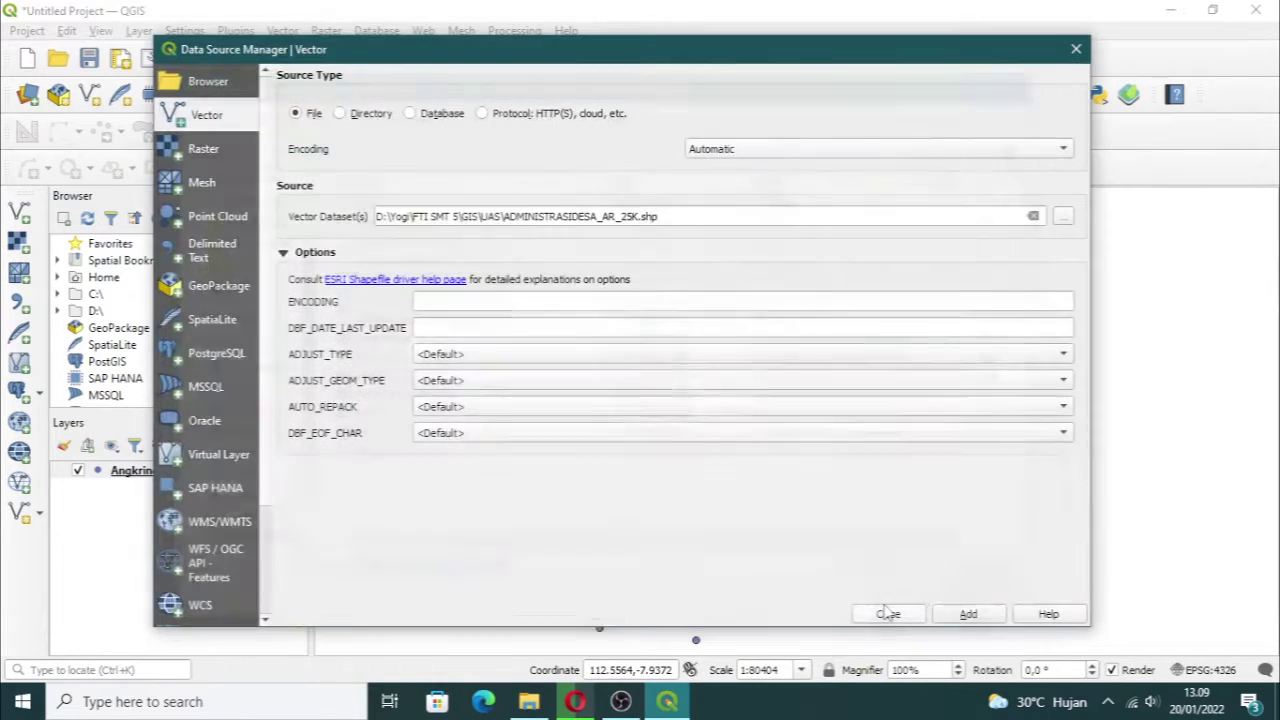
click(984, 619)
click(888, 614)
Step: Move the Angkringan layer above the ADMINISTRASIDESA_AR_25K layer in the layer order
drag(903, 594, 643, 309)
scroll(643, 309, down, 2)
drag(252, 487, 190, 468)
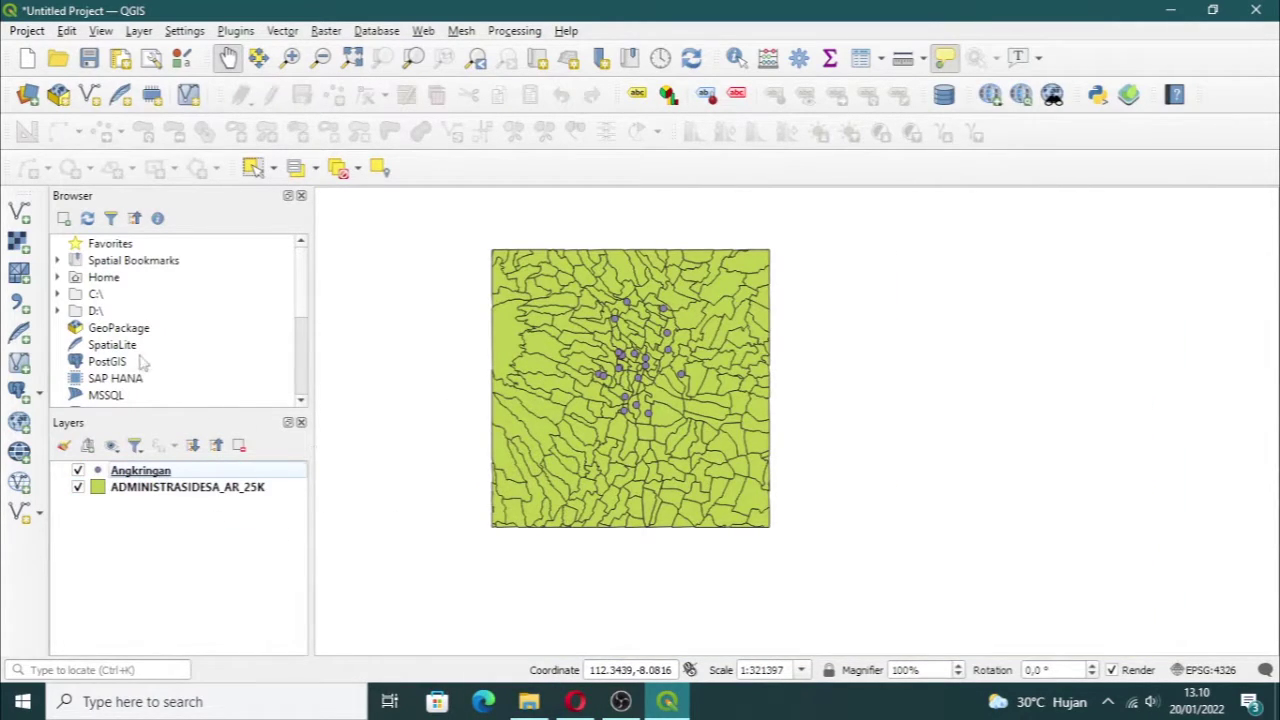
Step: Add the Google Maps XYZ tiles to the project and place them beneath the two vector layers
scroll(140, 365, down, 3)
drag(136, 328, 116, 530)
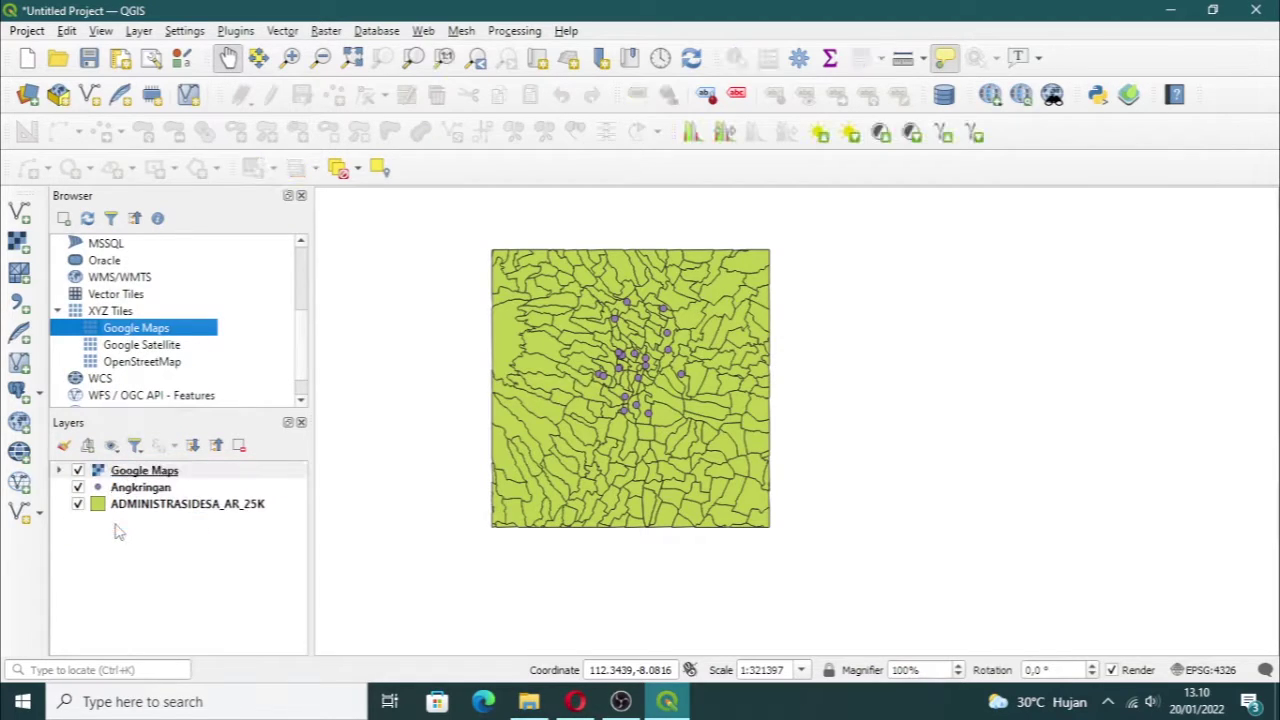
mouse_move(168, 478)
mouse_down()
mouse_move(171, 569)
mouse_move(165, 560)
mouse_up()
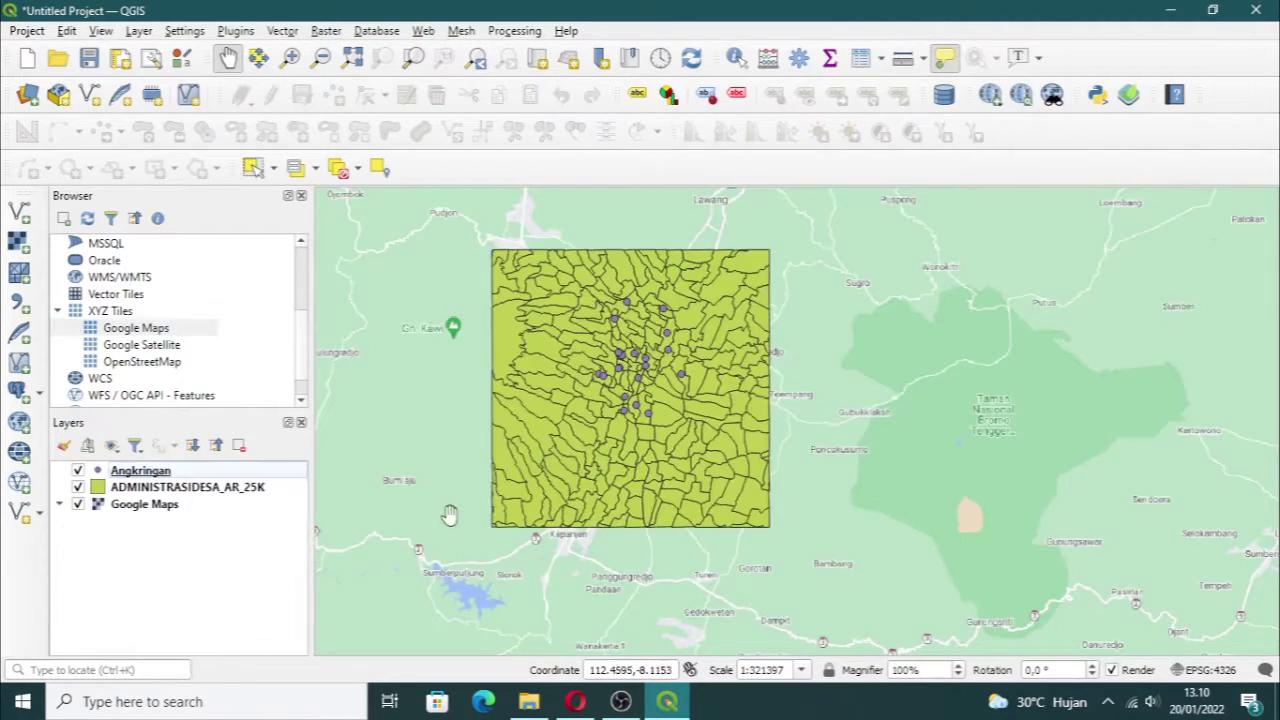
scroll(618, 407, up, 1)
drag(710, 372, 722, 428)
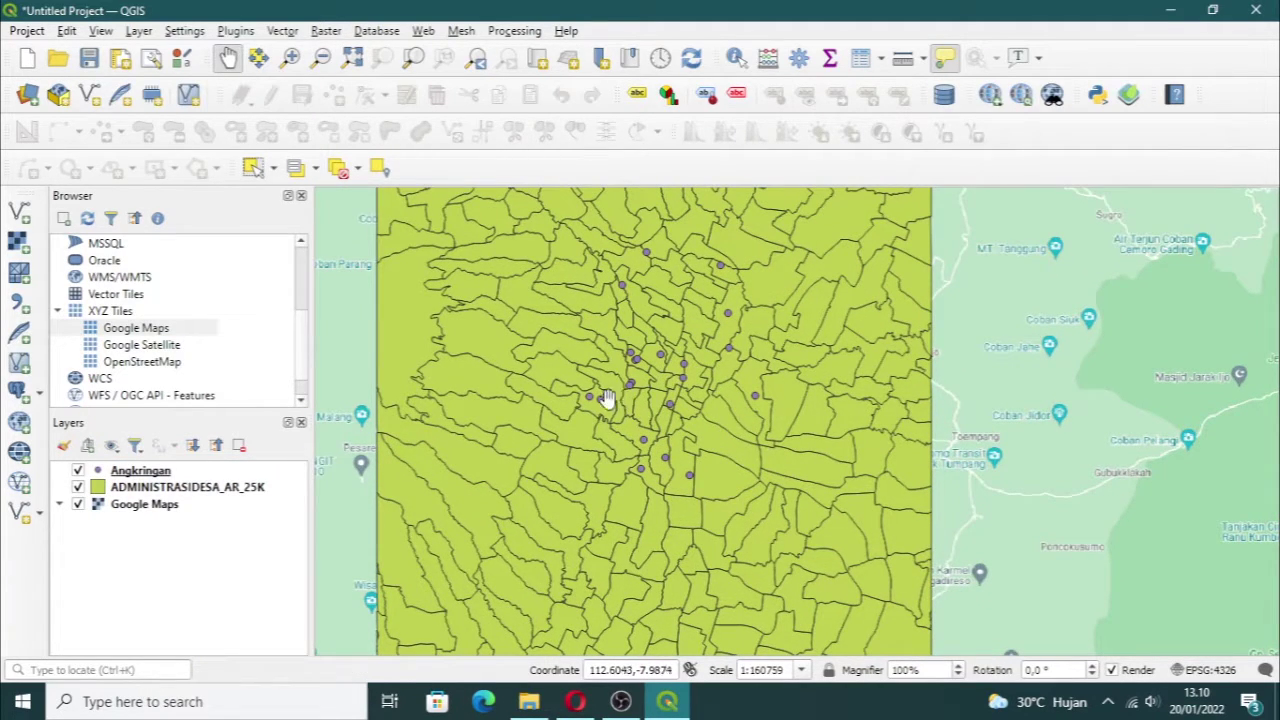
drag(588, 432, 597, 487)
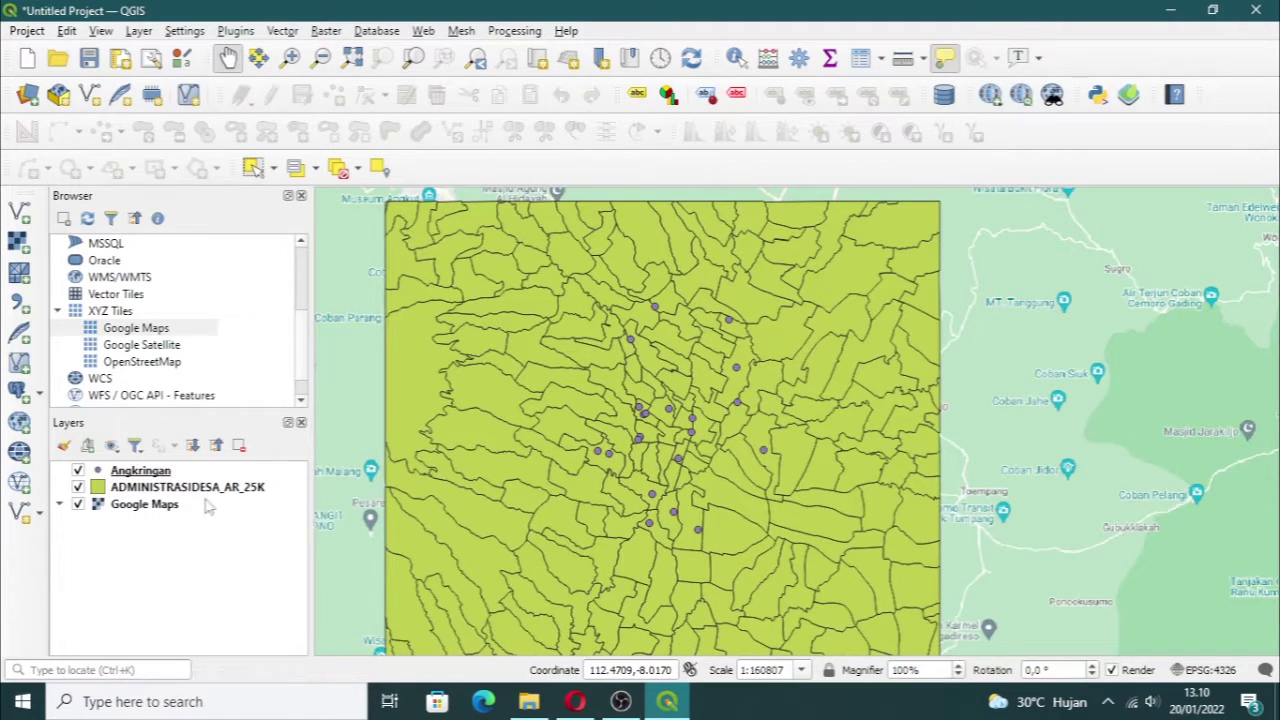
click(167, 488)
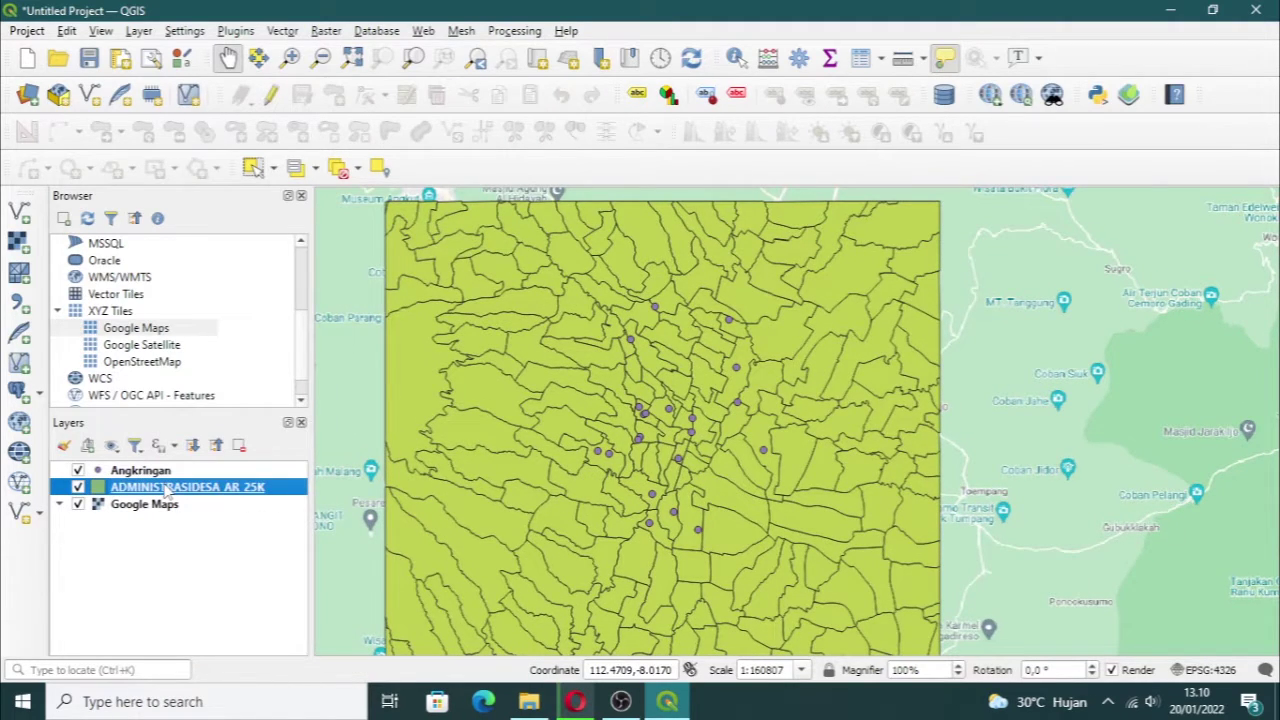
right_click(166, 489)
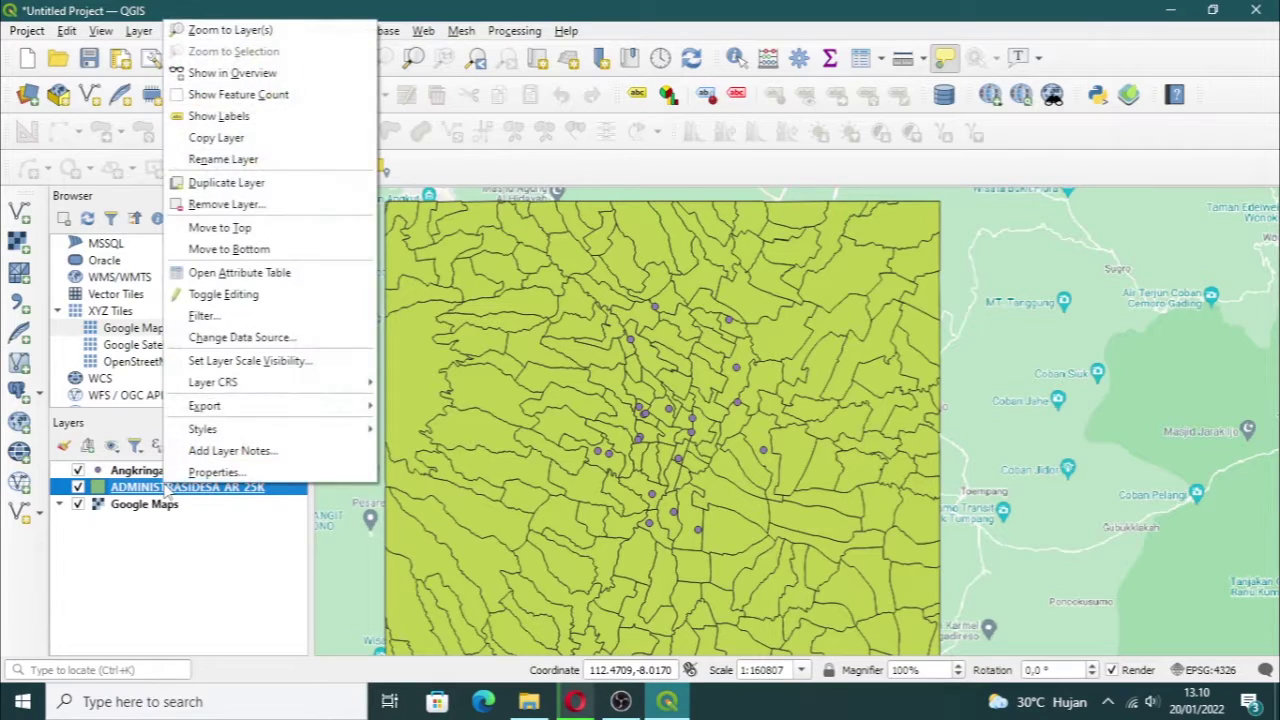
Step: Export the Angkringan point layer as an ESRI Shapefile named Angkringan in the UAS folder, adding it to the map
right_click(114, 471)
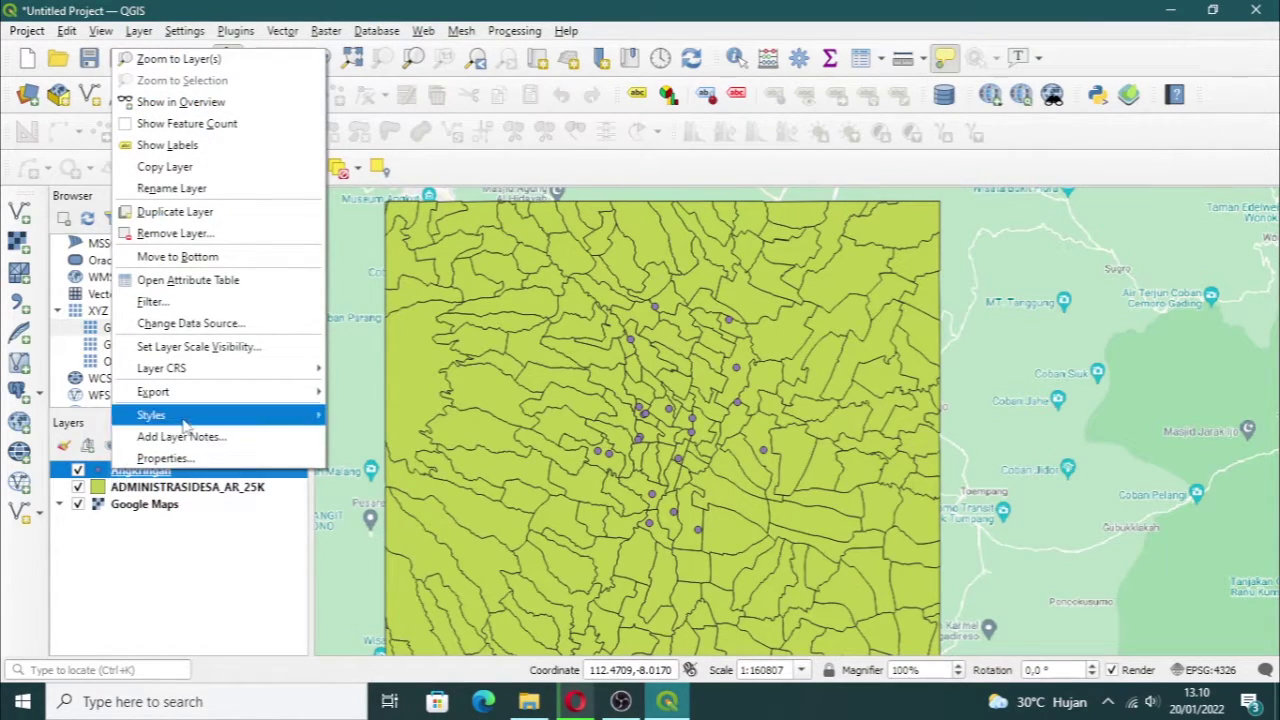
mouse_move(215, 396)
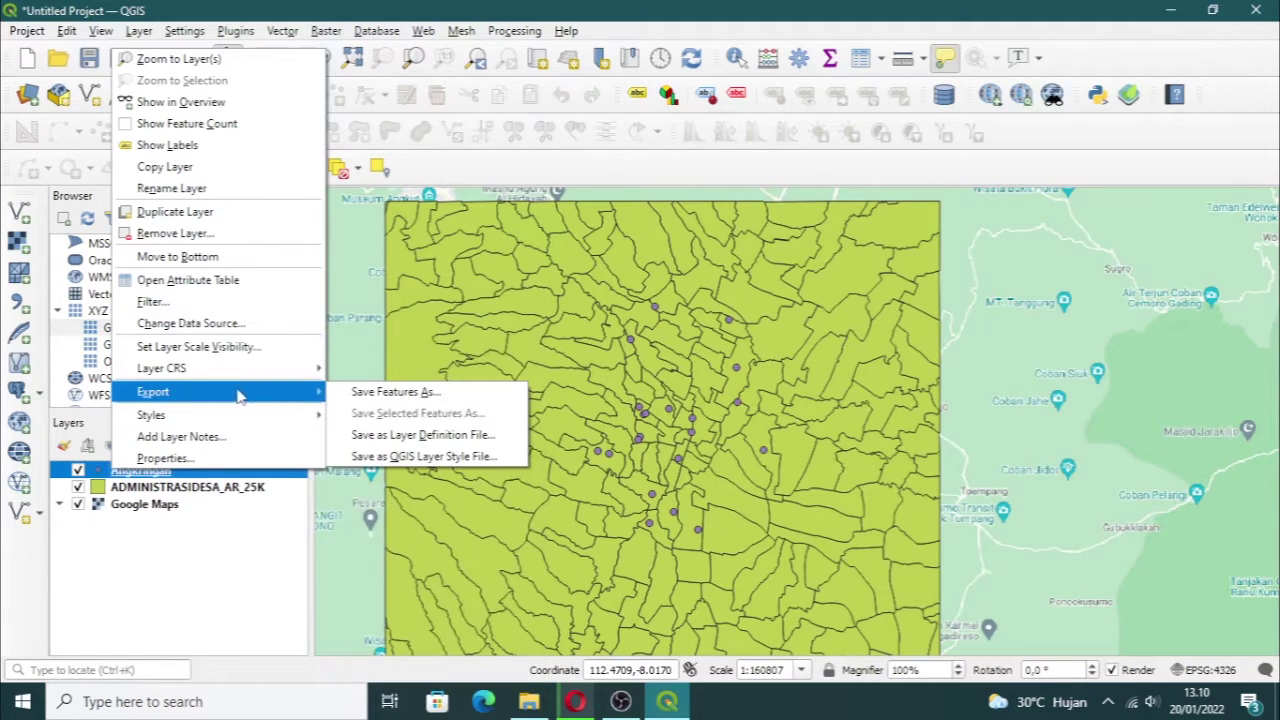
click(395, 392)
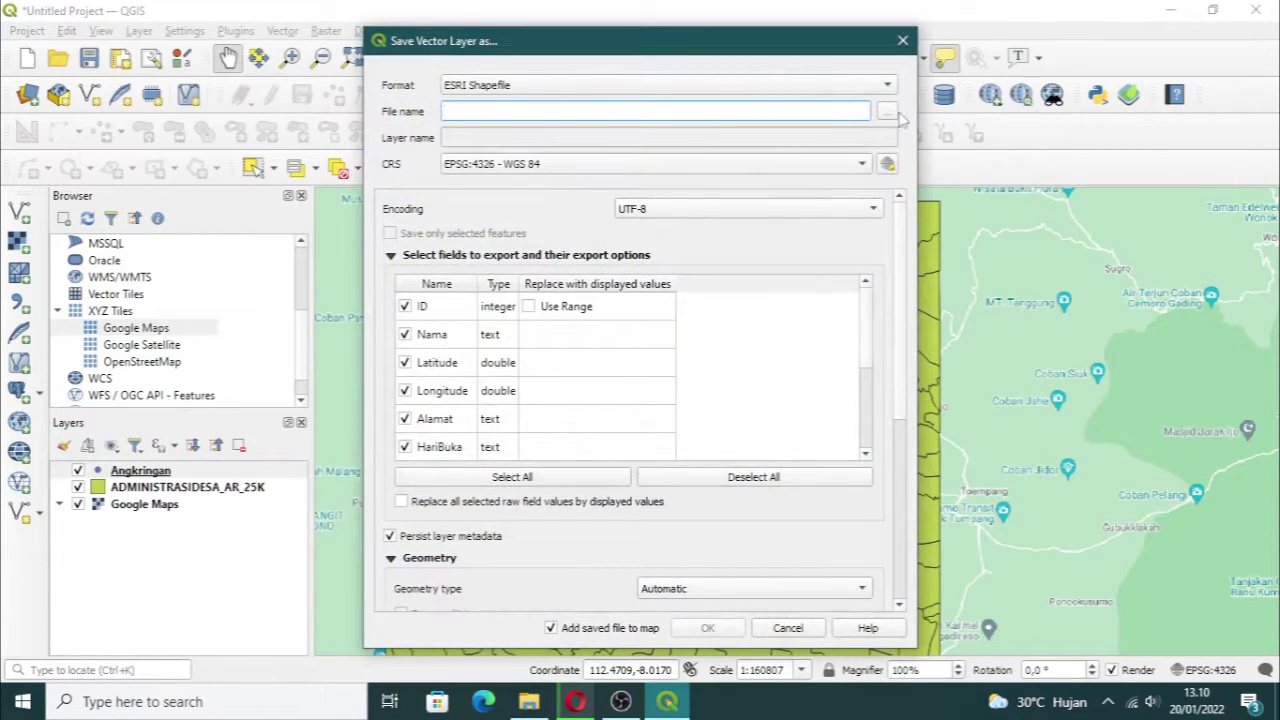
click(888, 112)
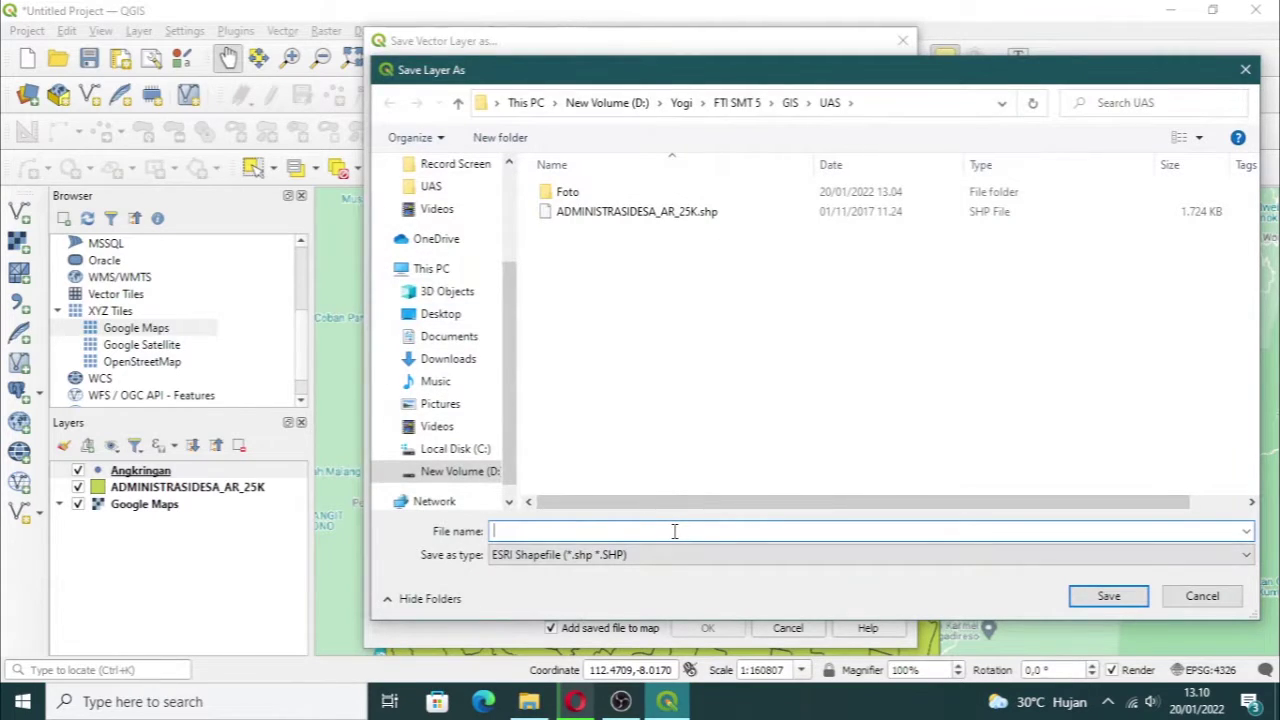
text(An)
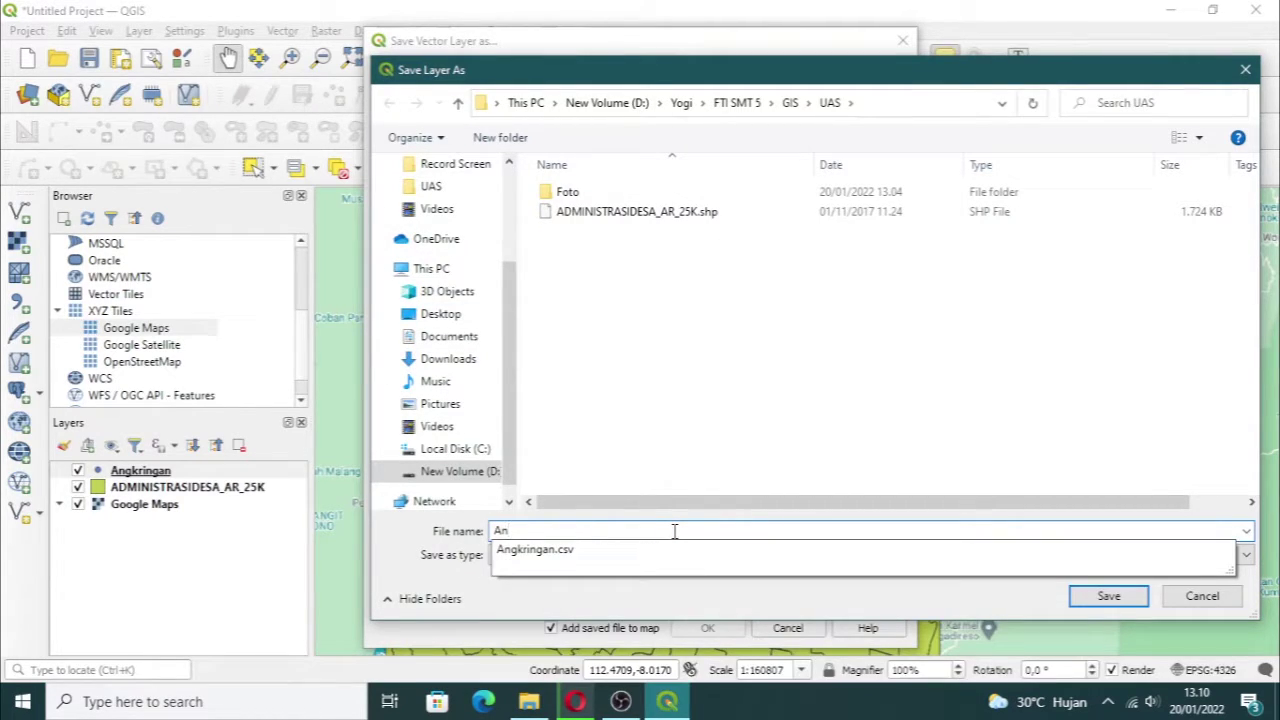
text(gkringan)
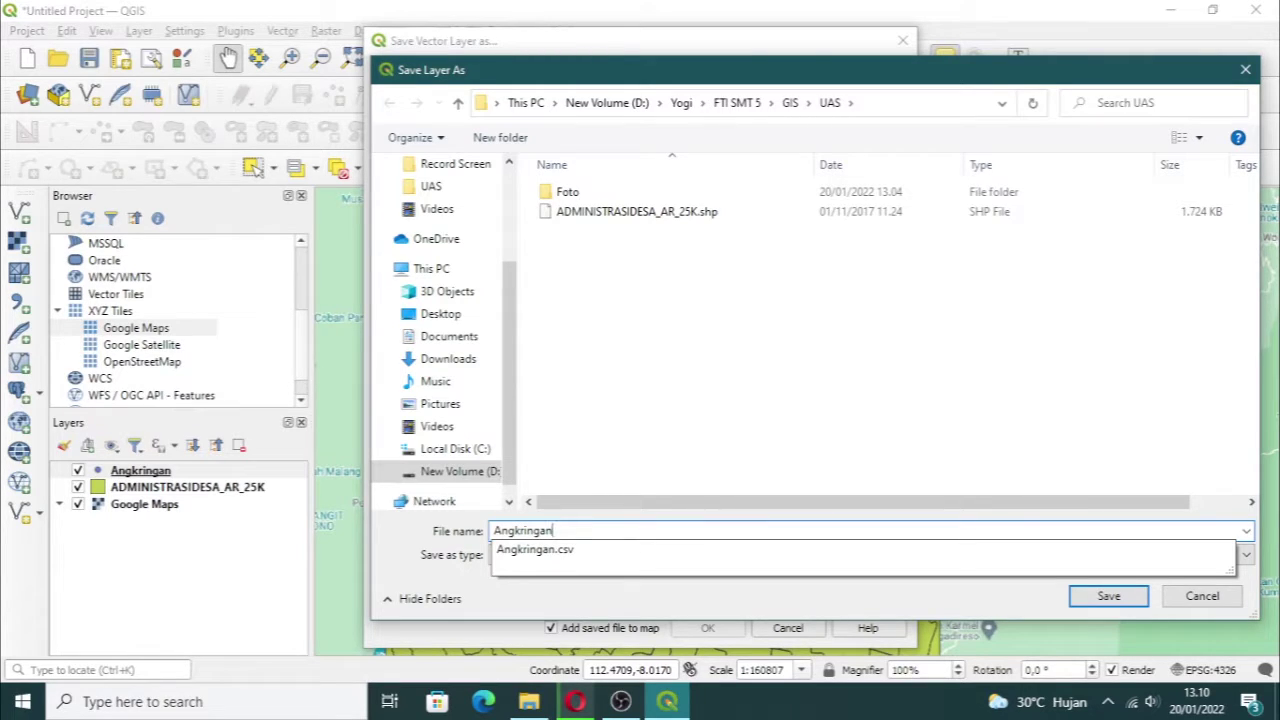
key(Return)
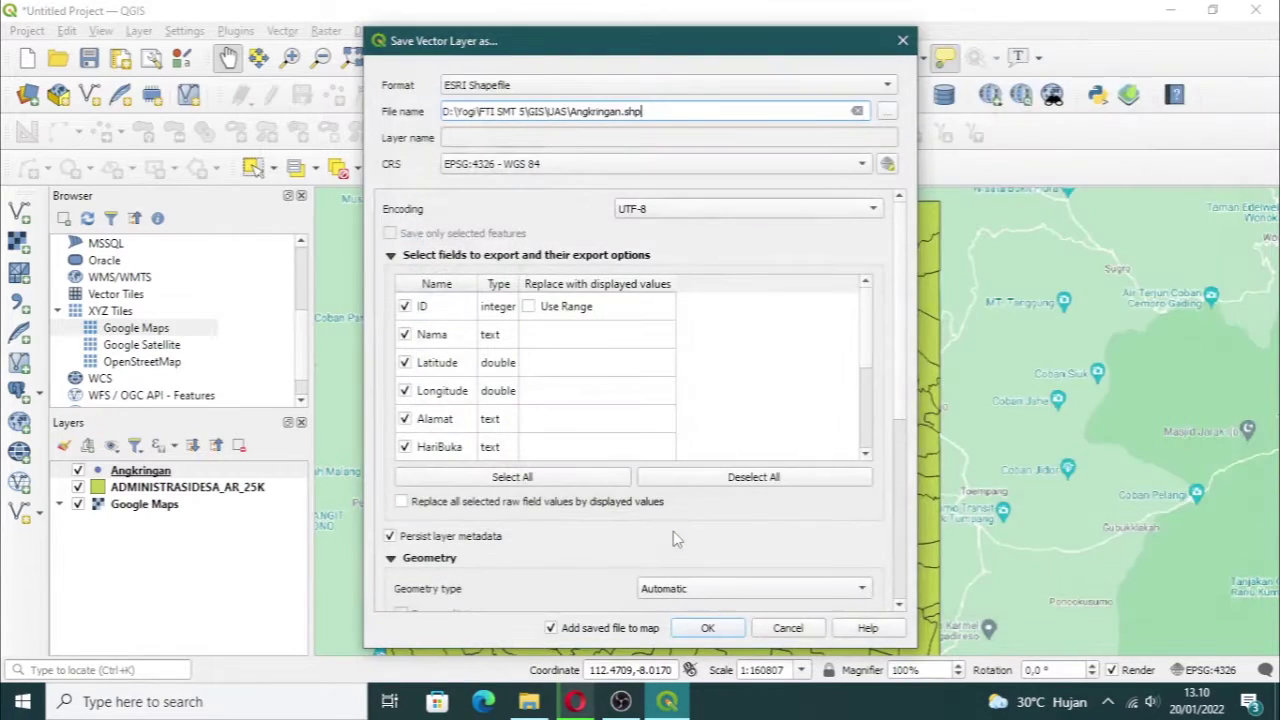
click(700, 628)
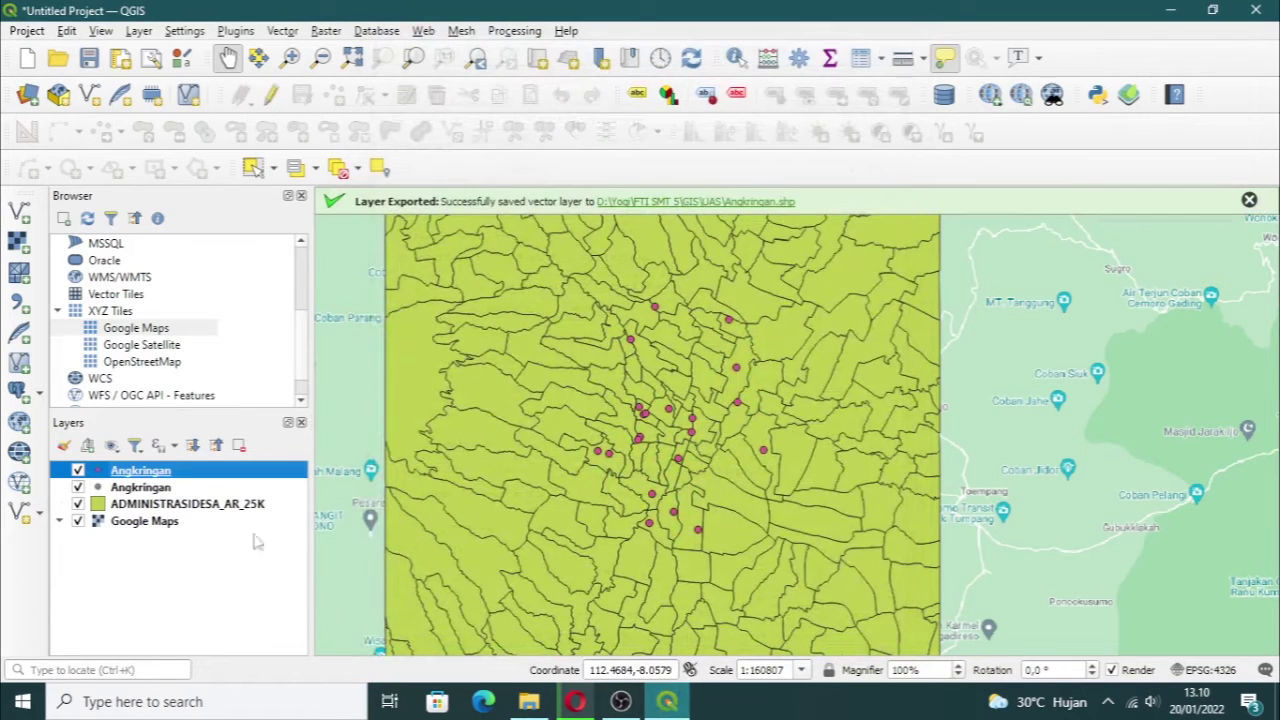
Step: Compare the two Angkringan layers and inspect the field list in the properties of the original CSV-based layer
click(163, 486)
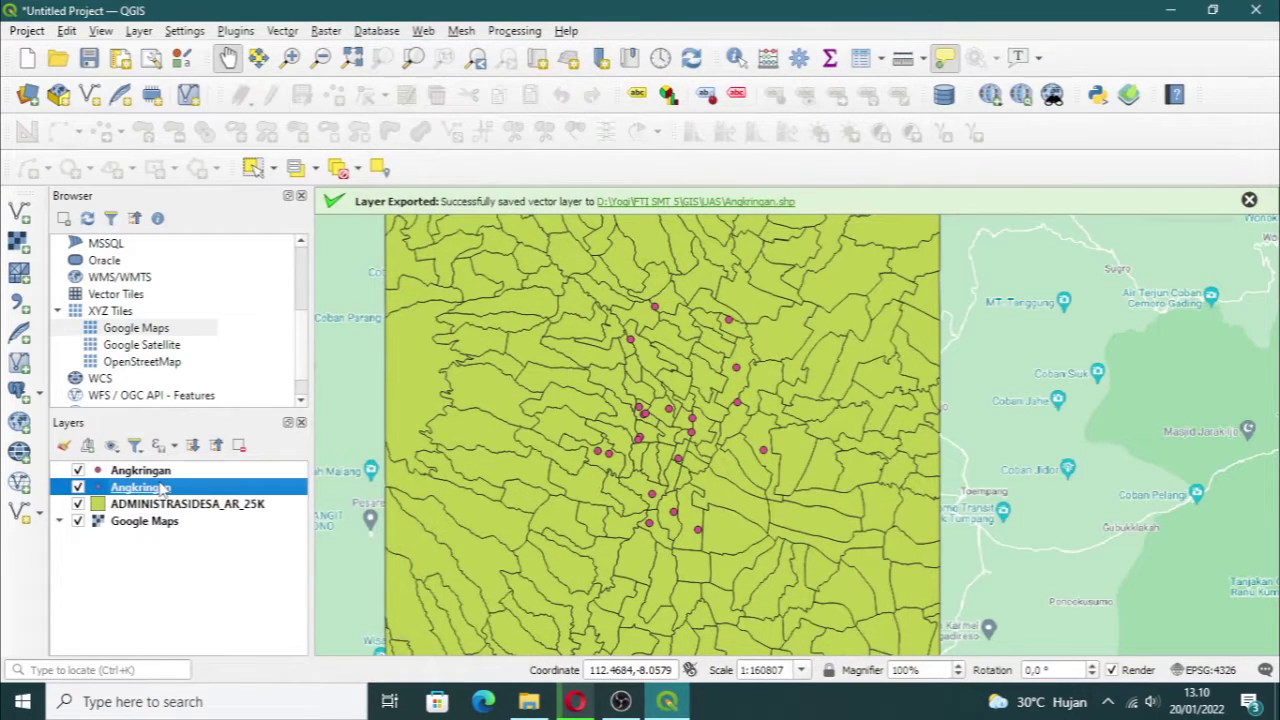
click(166, 471)
click(167, 486)
click(167, 472)
click(171, 487)
right_click(172, 487)
click(178, 478)
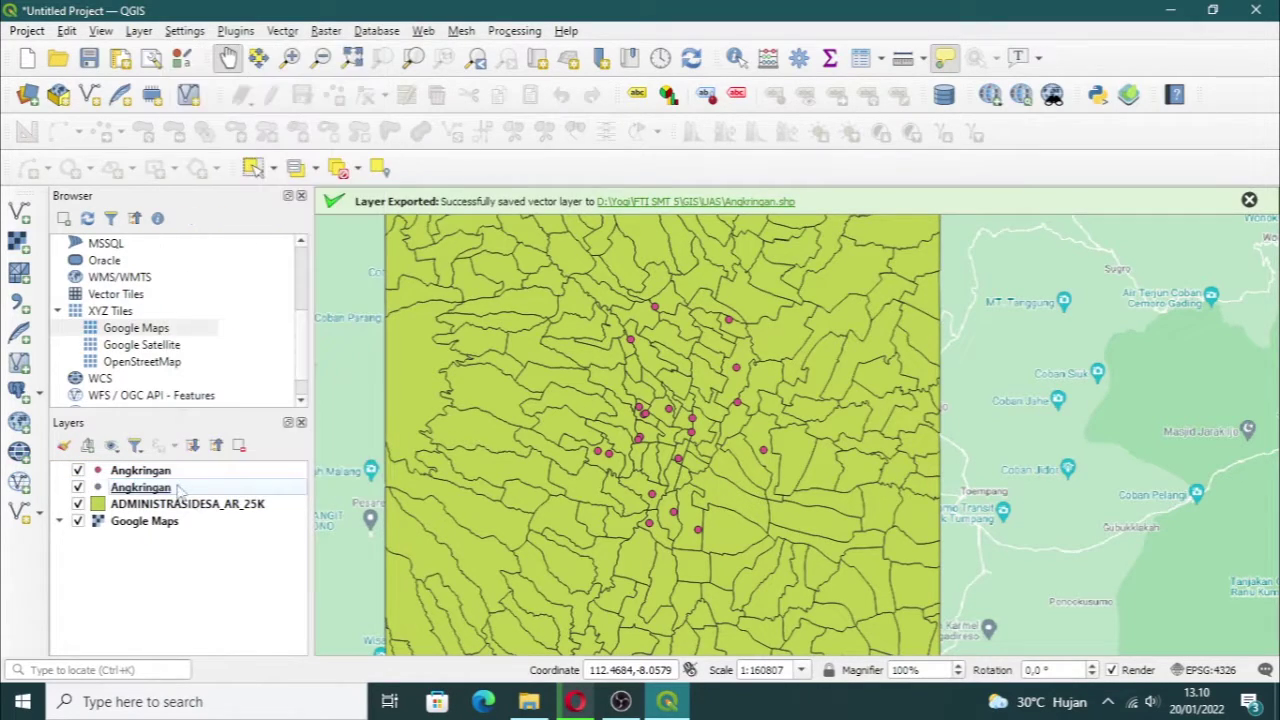
click(172, 487)
right_click(172, 487)
click(178, 476)
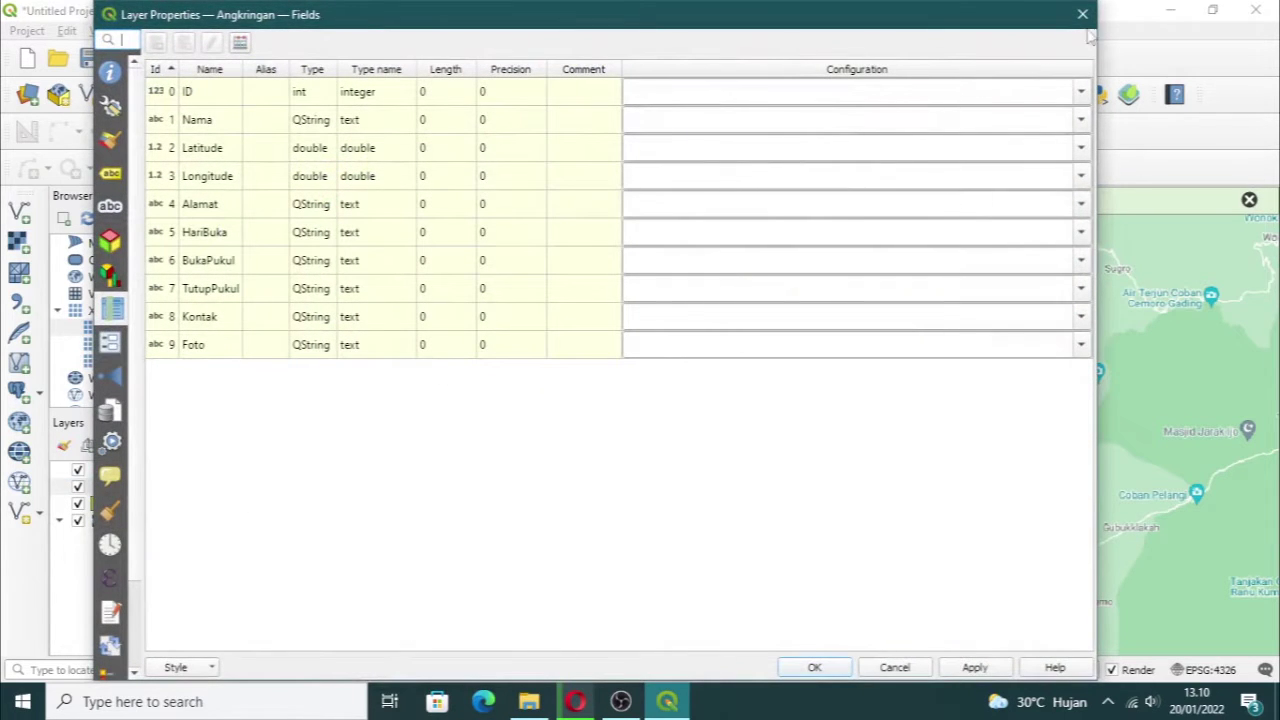
click(1082, 14)
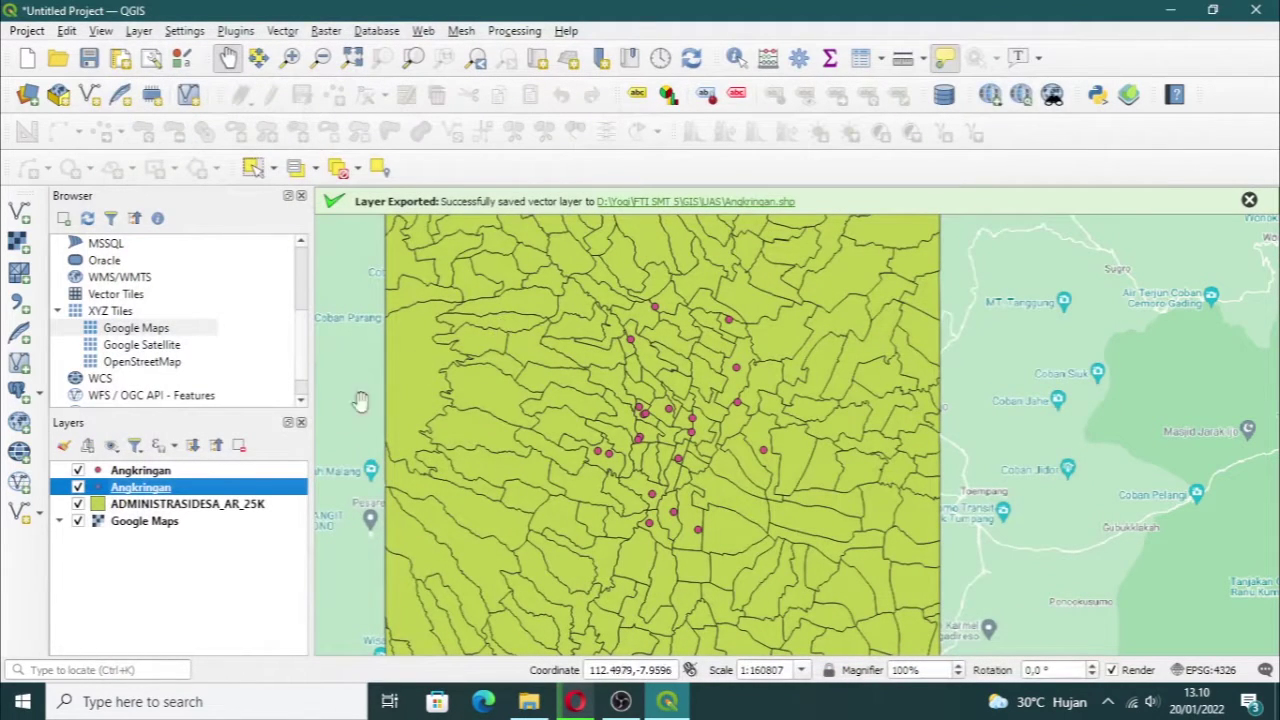
Step: Remove the original CSV-based Angkringan layer from the project, keeping the exported shapefile layer
click(274, 474)
click(252, 490)
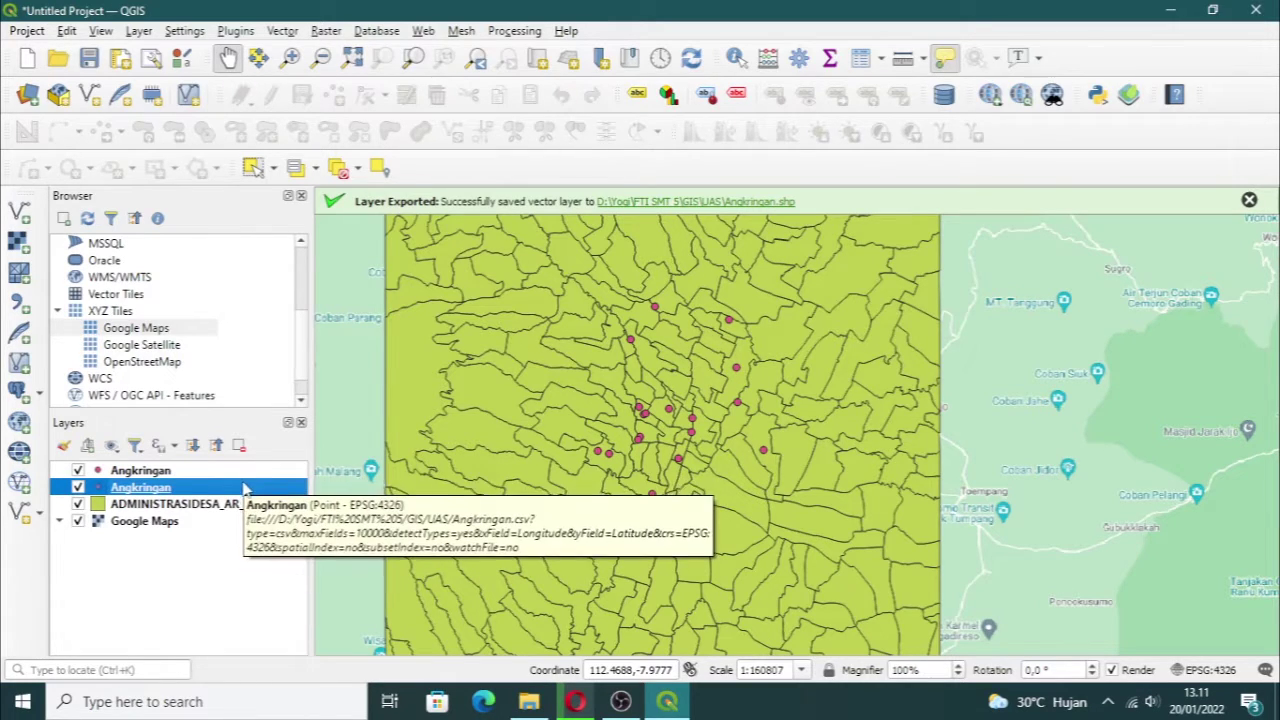
right_click(244, 487)
click(243, 489)
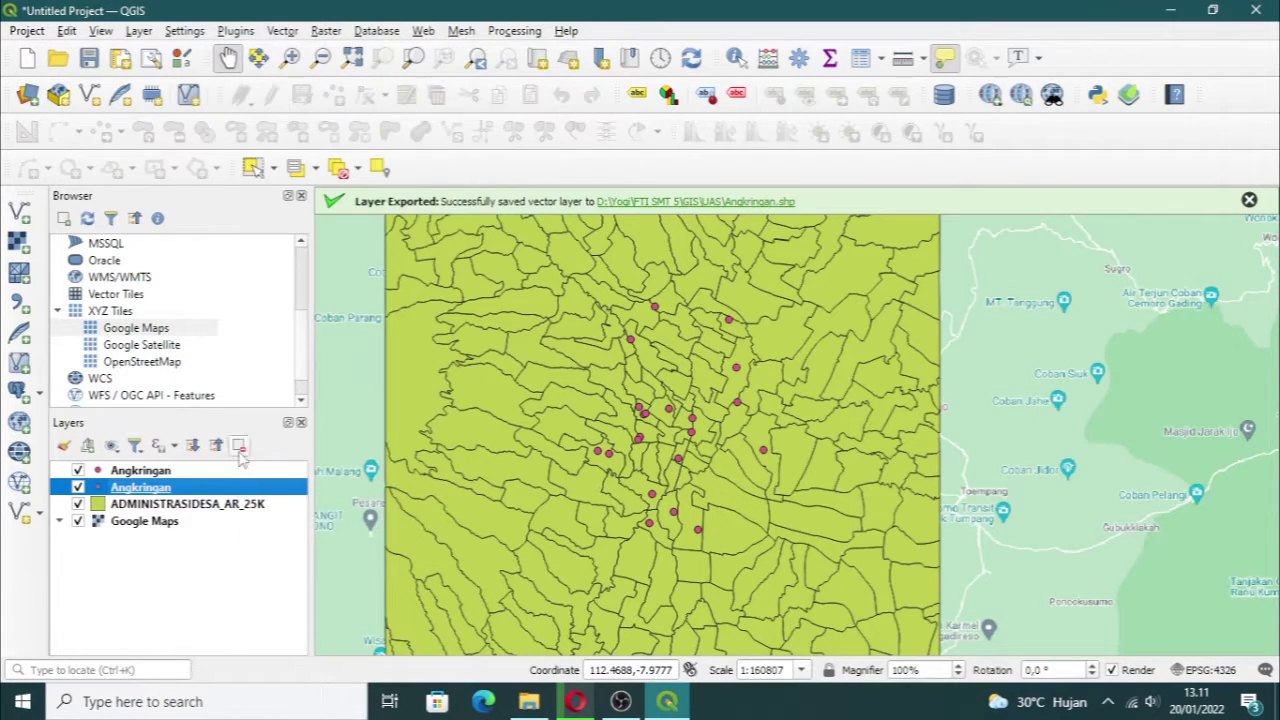
click(239, 449)
click(593, 376)
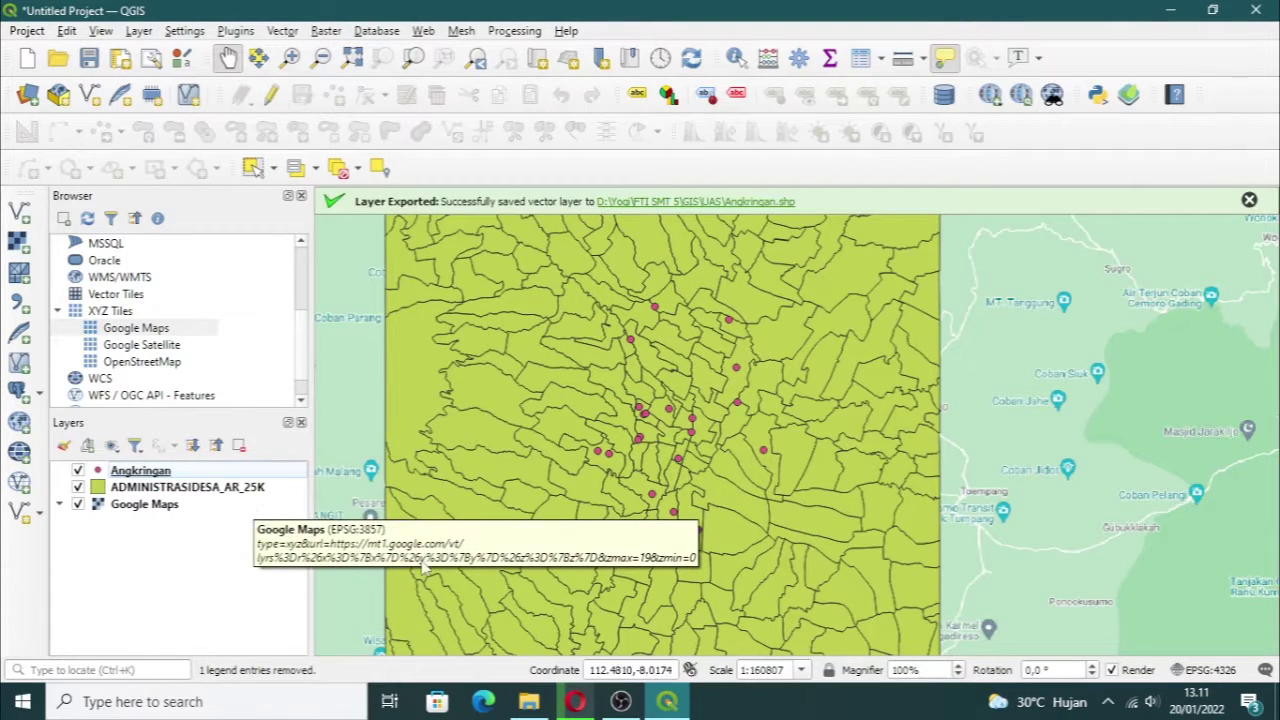
Step: Rename the ADMINISTRASIDESA_AR_25K layer as Desa
right_click(233, 490)
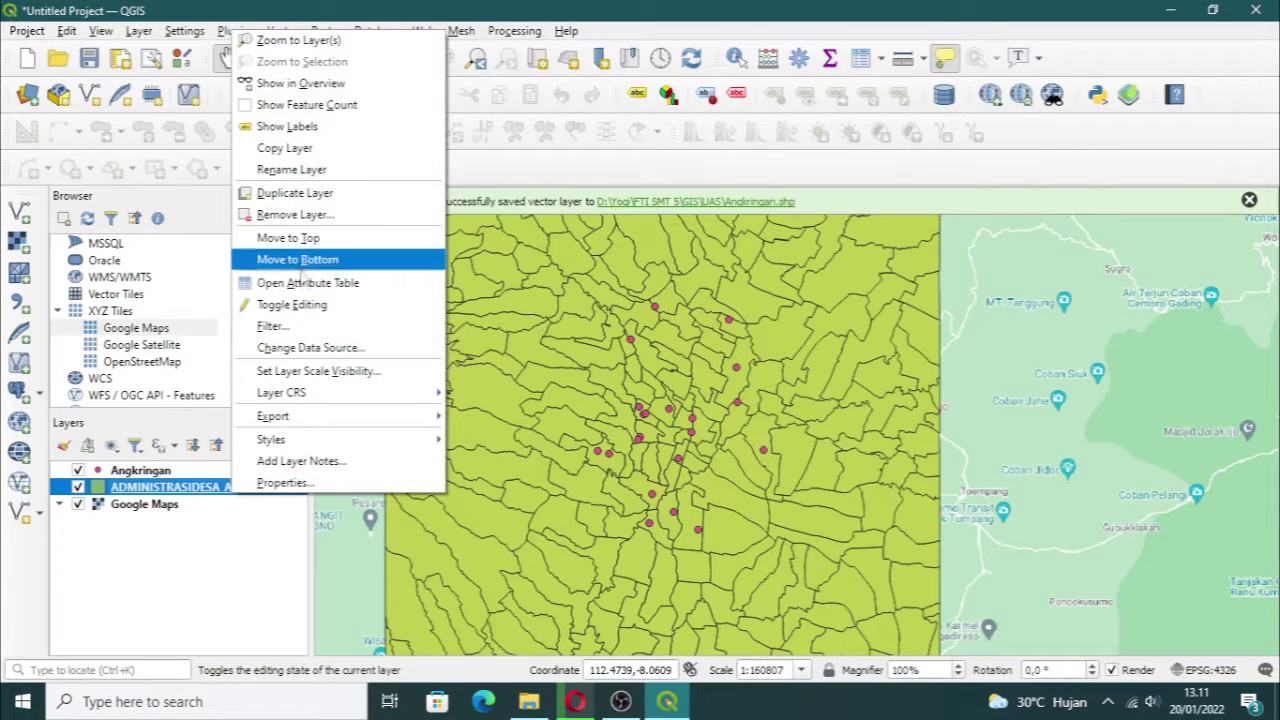
click(292, 170)
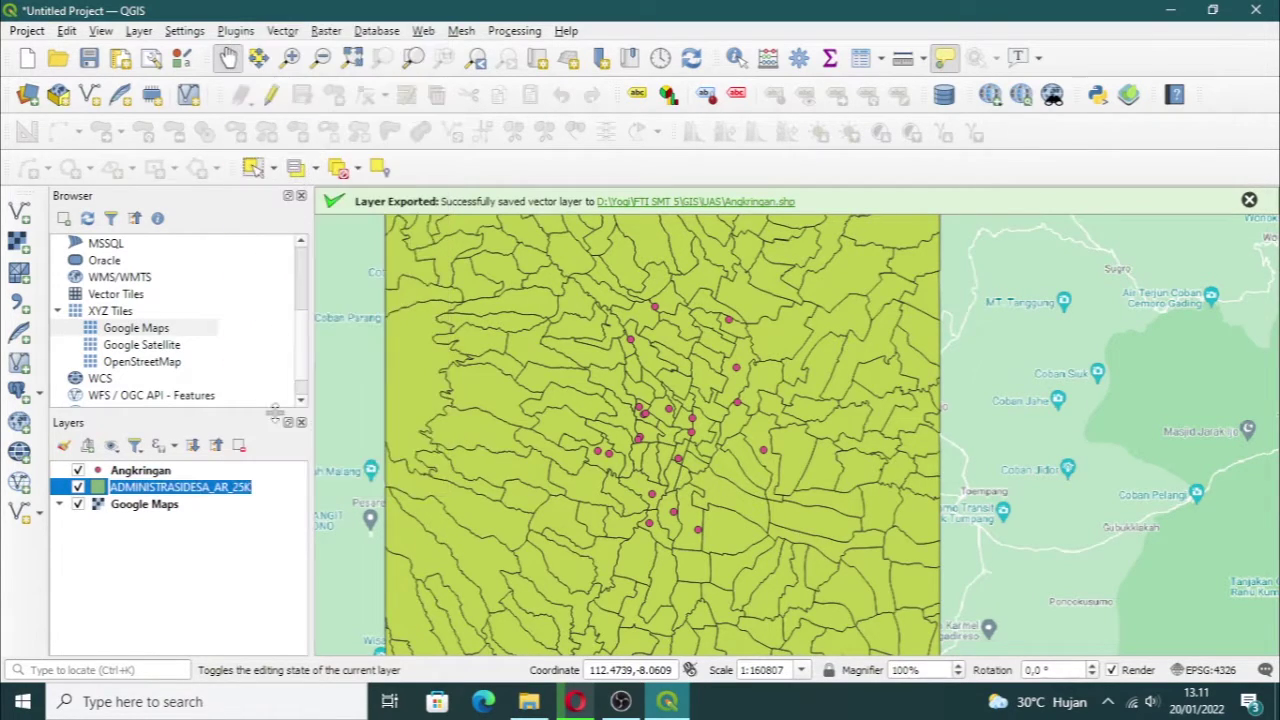
text(Desa)
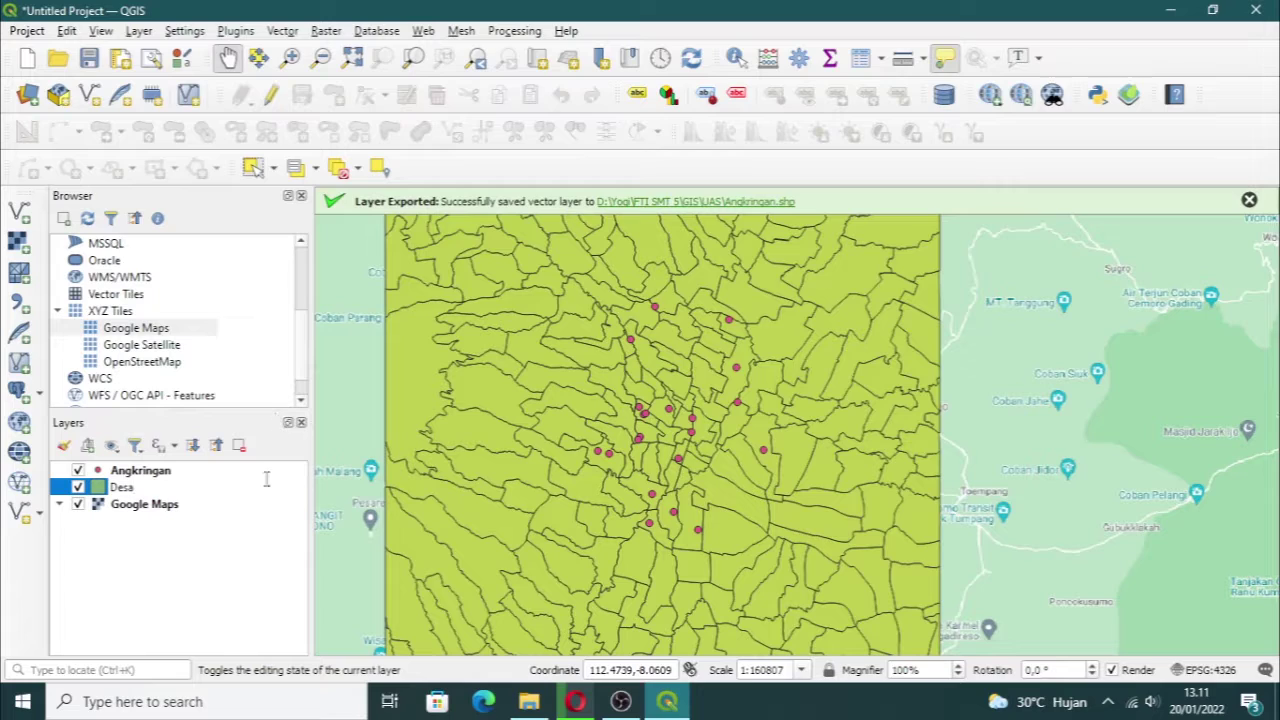
click(238, 577)
Step: Open the Desa layer's attribute table and look through its rows and columns for the administrative area fields
right_click(207, 486)
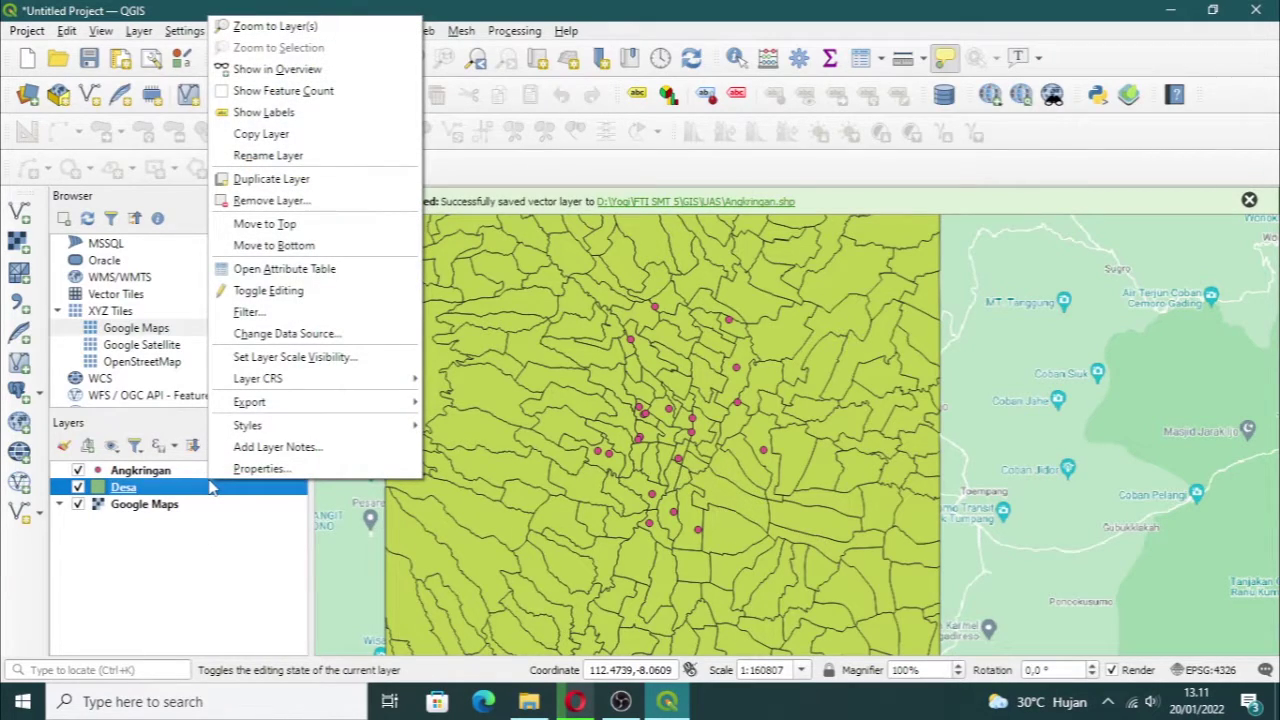
click(274, 271)
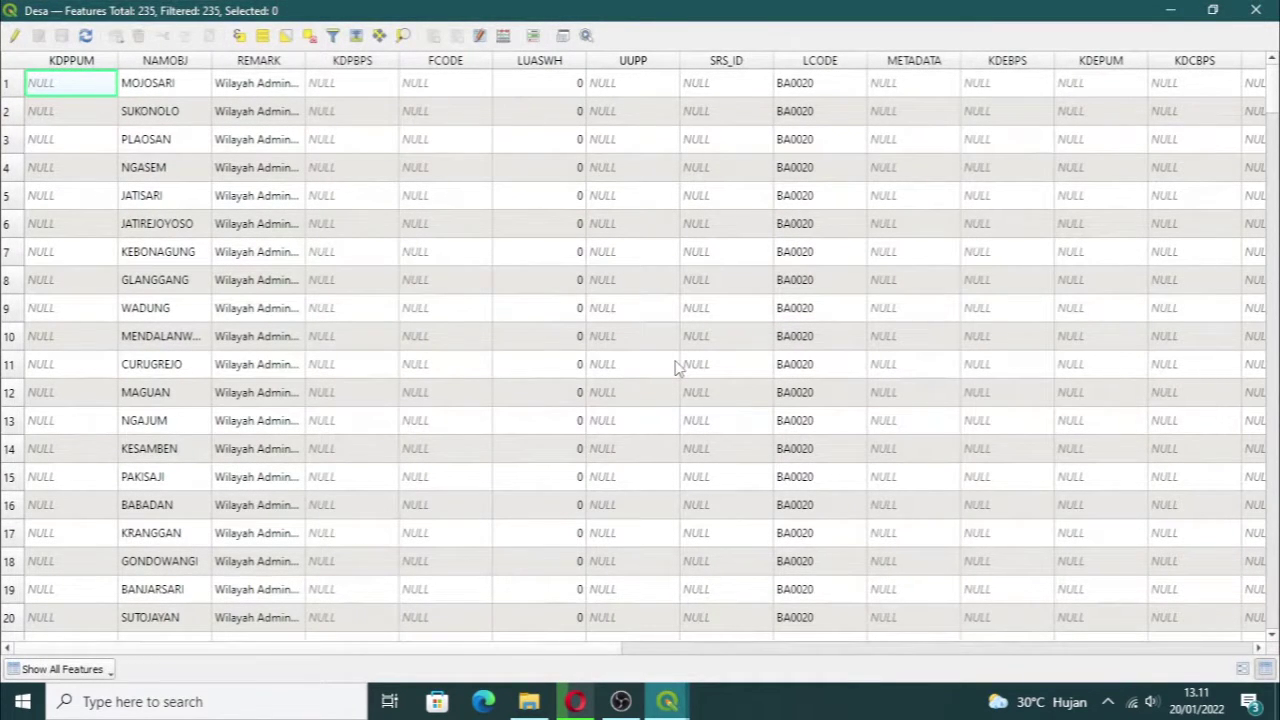
scroll(677, 366, down, 6)
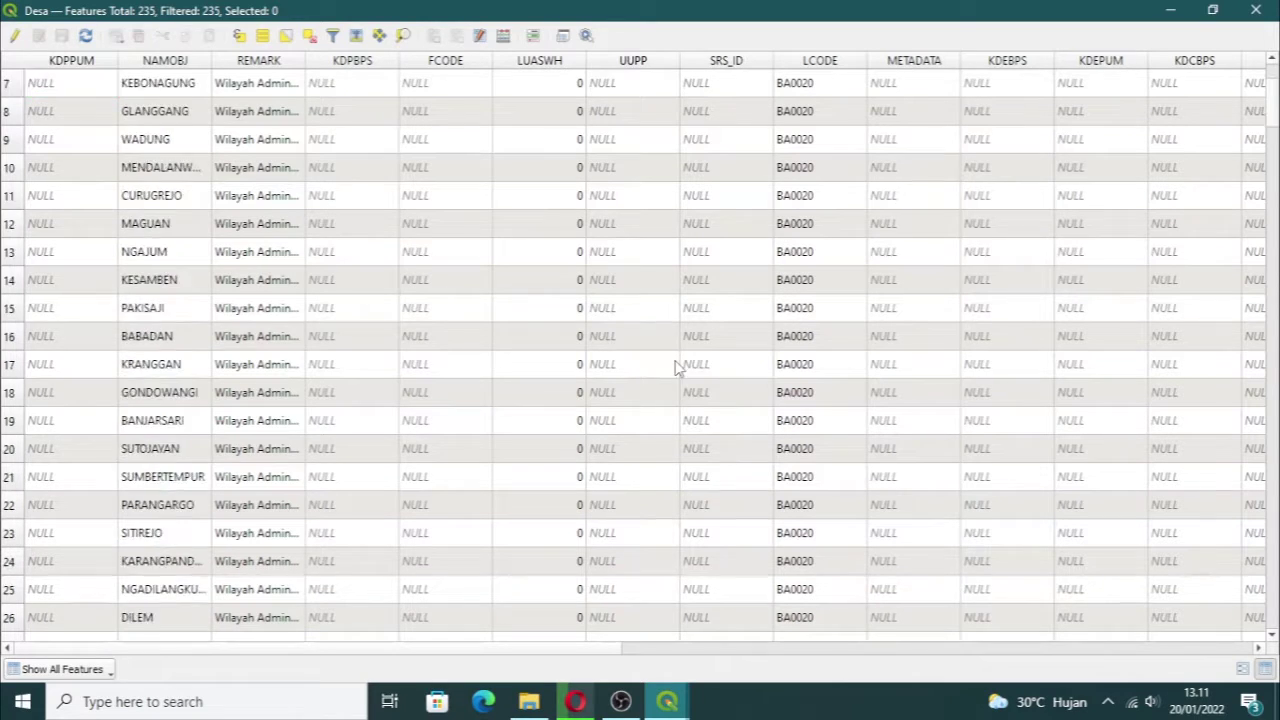
scroll(587, 515, up, 6)
drag(608, 648, 514, 654)
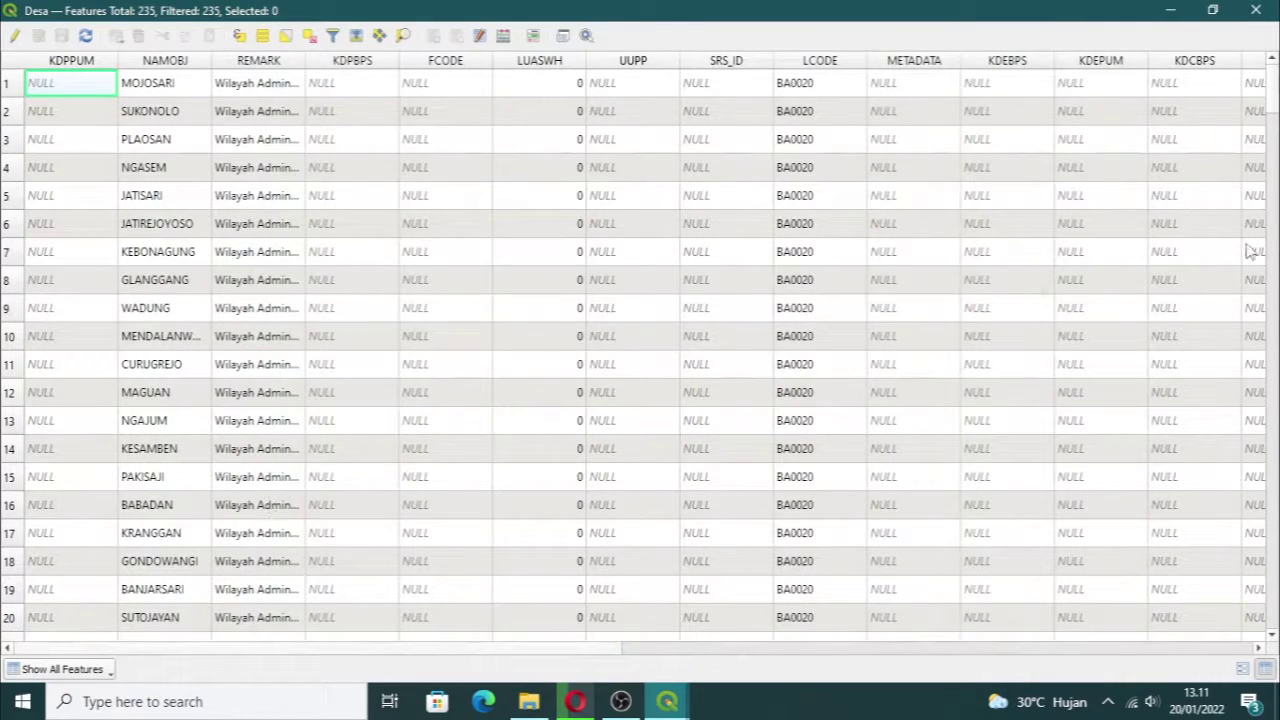
drag(600, 656, 1213, 655)
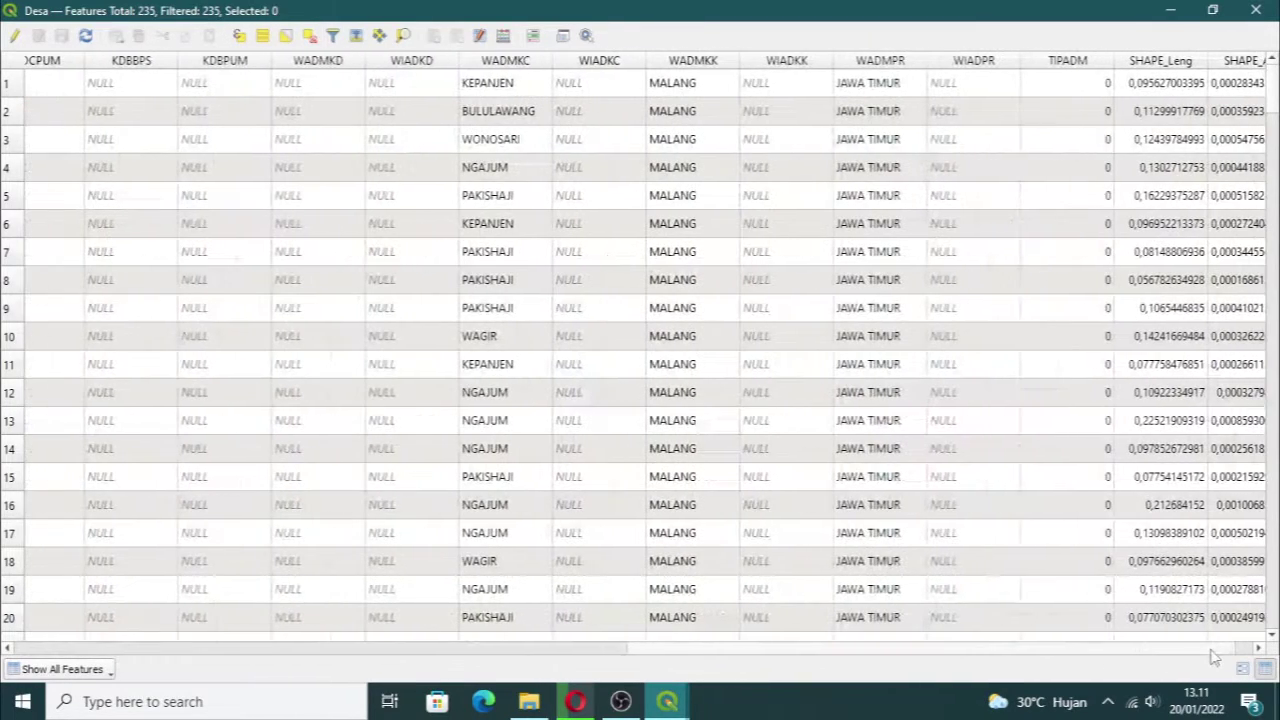
Step: Sort the Desa table by WADMKK in edit mode and delete all rows whose WADMKK value is MALANG
click(14, 35)
click(716, 88)
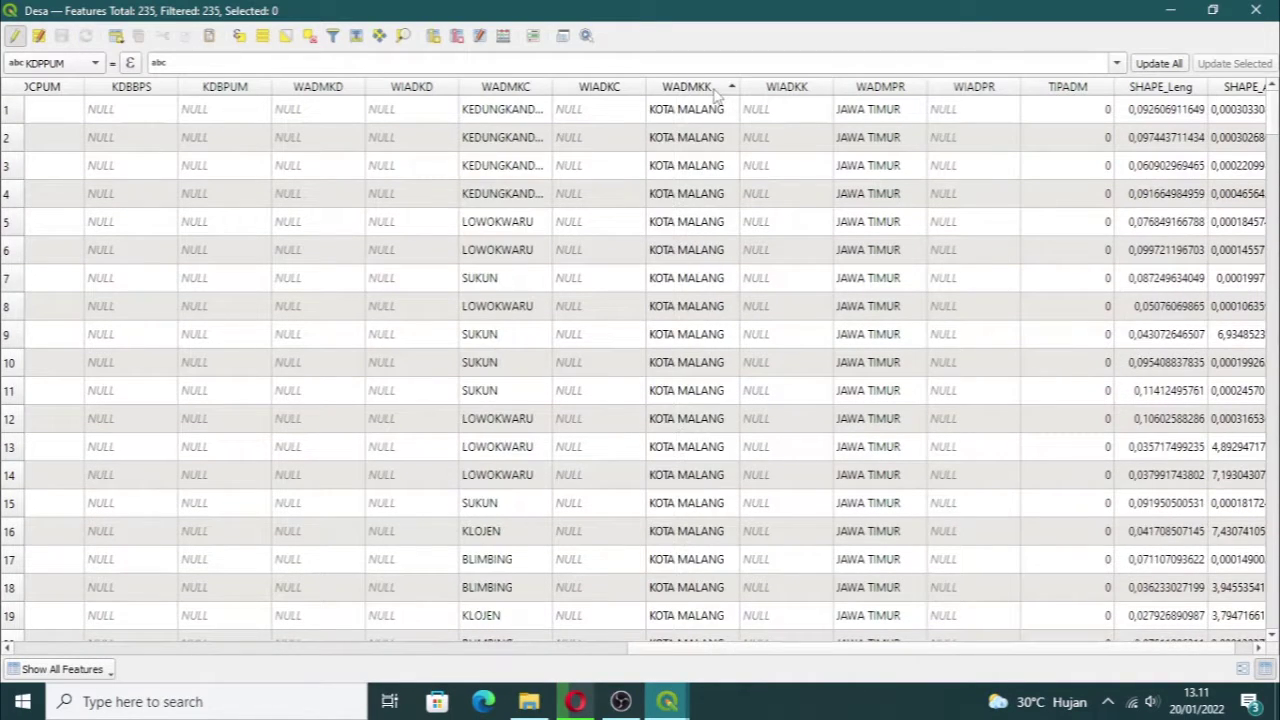
scroll(692, 342, down, 11)
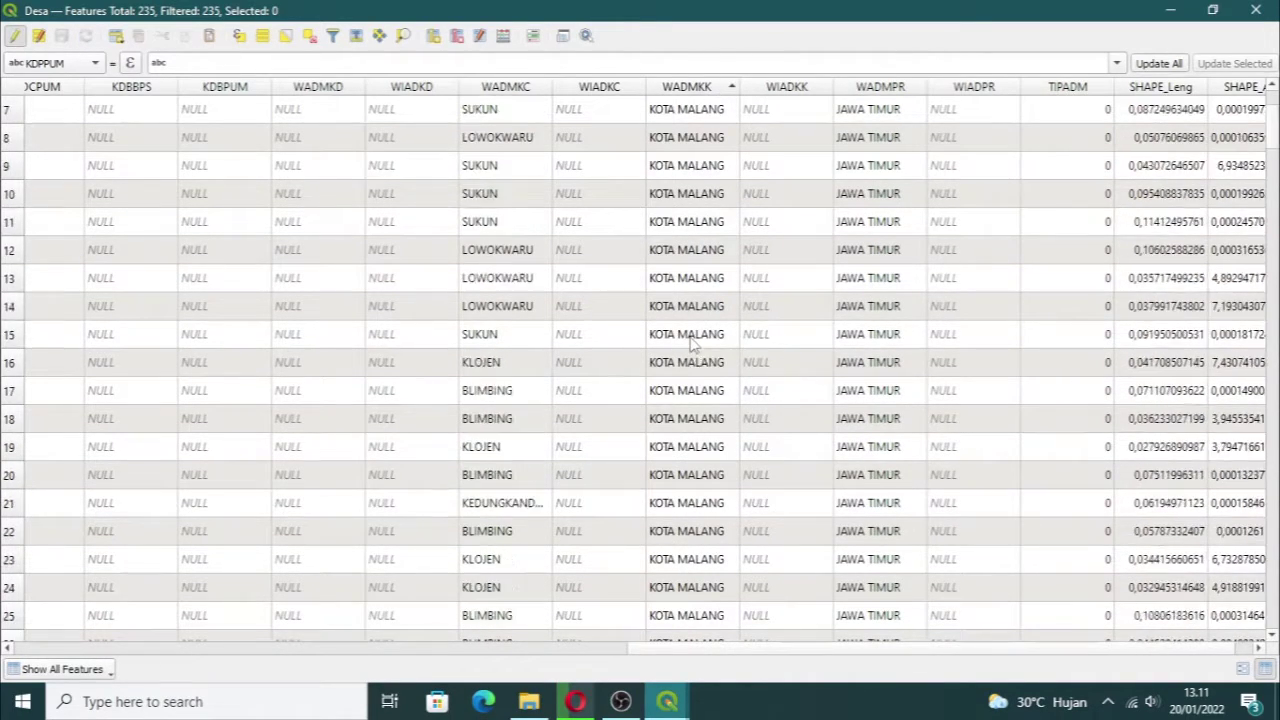
scroll(693, 360, down, 5)
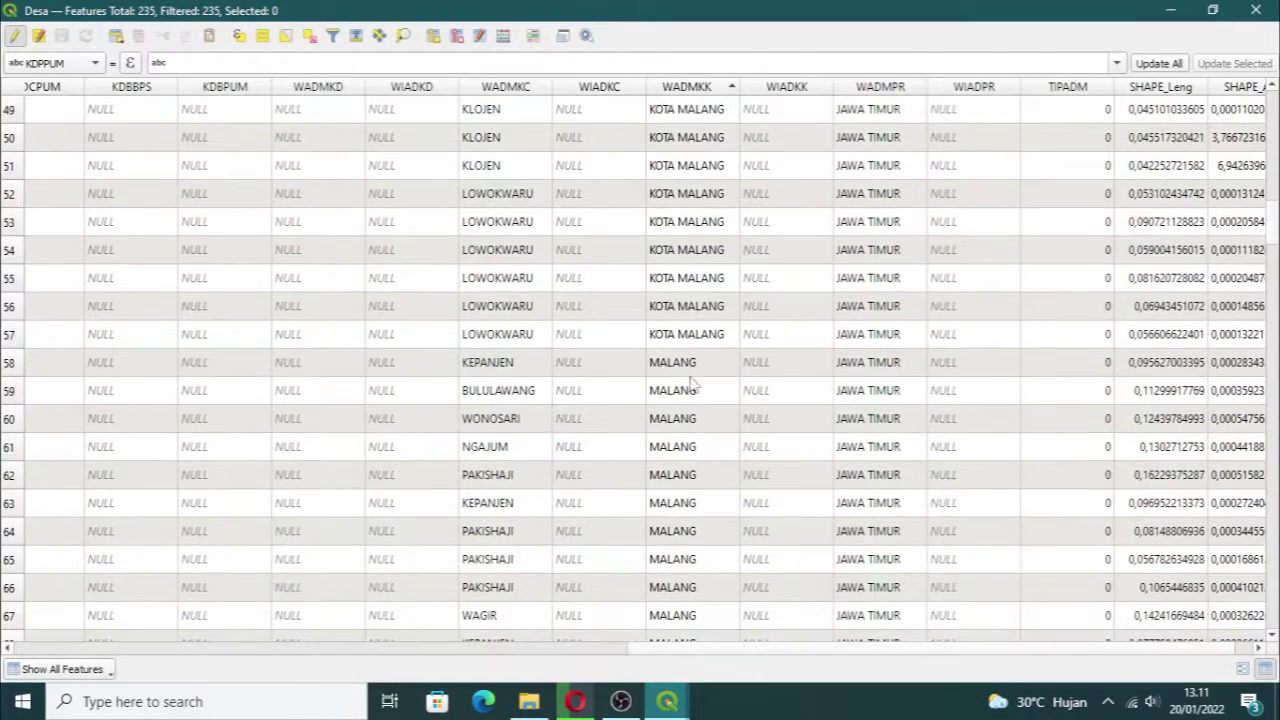
click(9, 363)
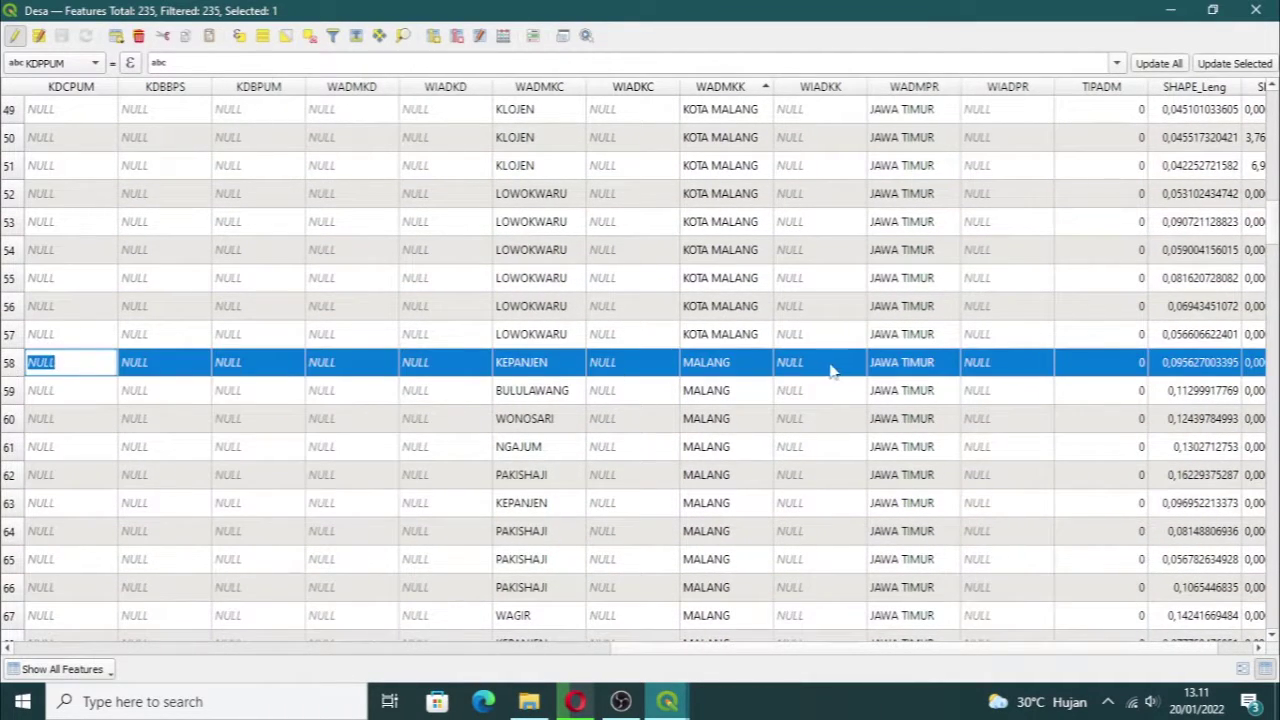
scroll(152, 412, down, 20)
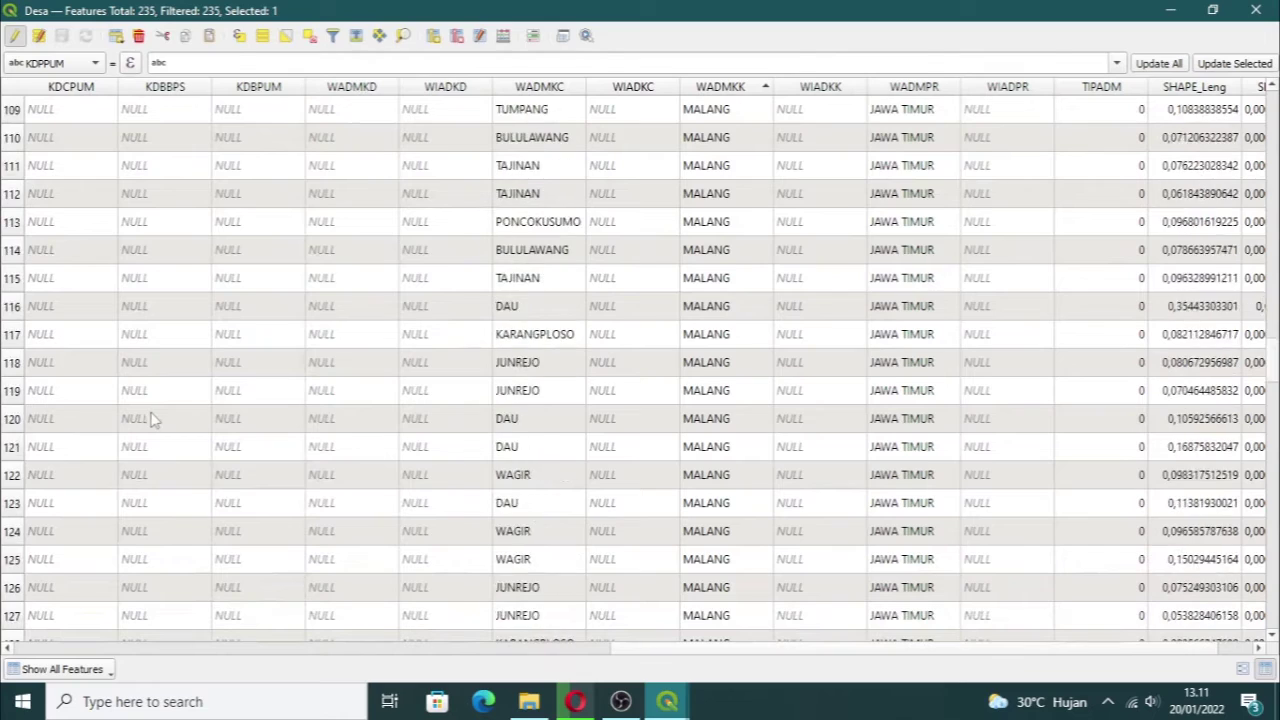
scroll(155, 408, down, 20)
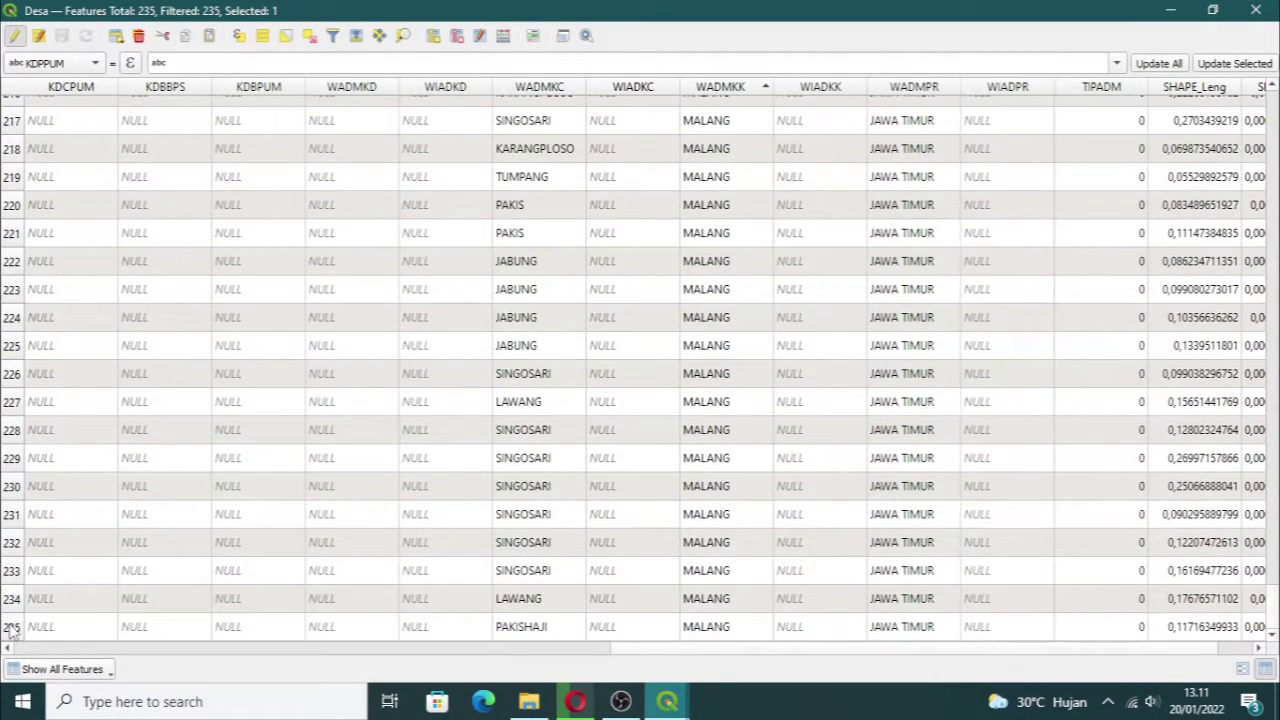
shift+click(11, 627)
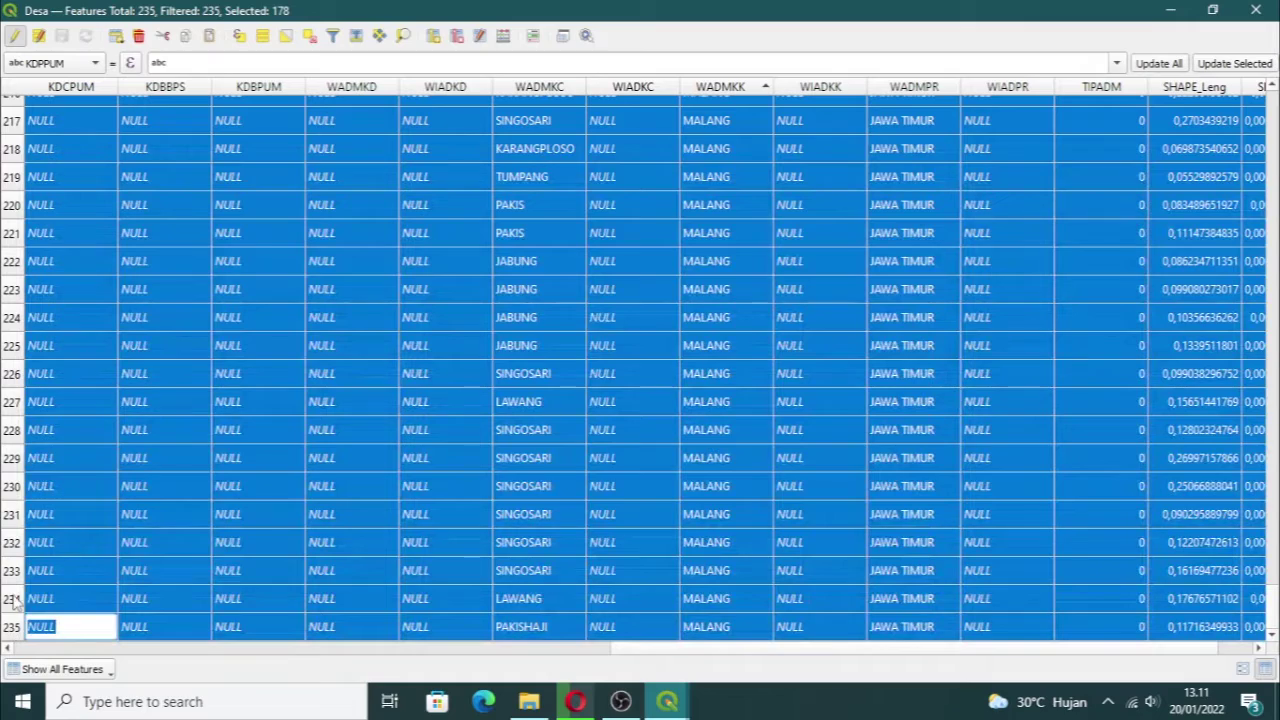
click(139, 36)
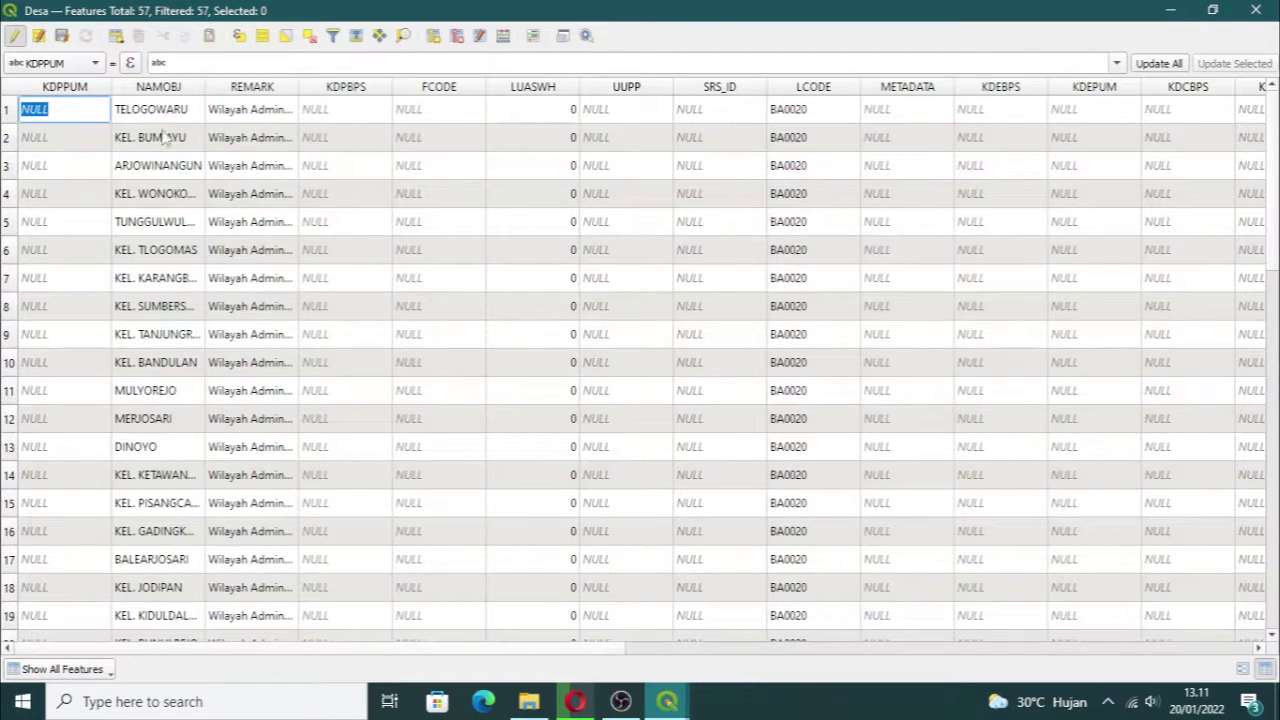
Step: Check the WADMKK values of the remaining Desa rows, then stop editing and save the layer changes
scroll(563, 326, down, 13)
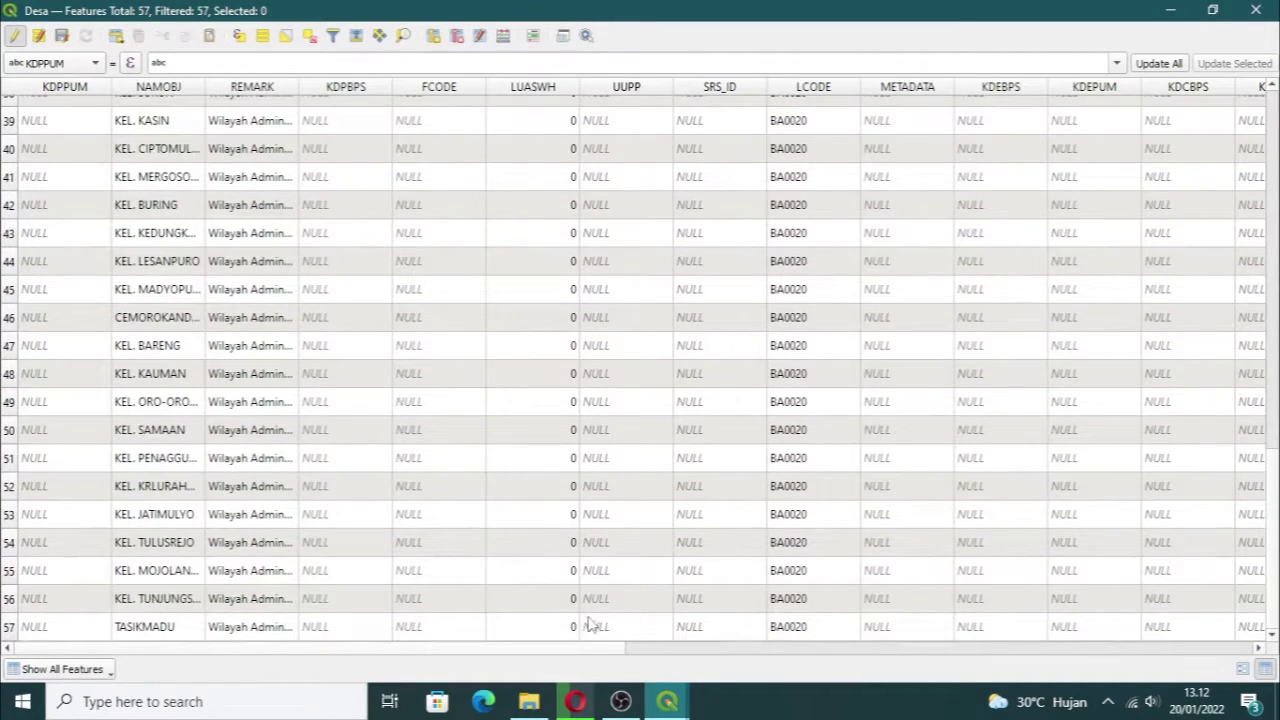
drag(599, 652, 1124, 668)
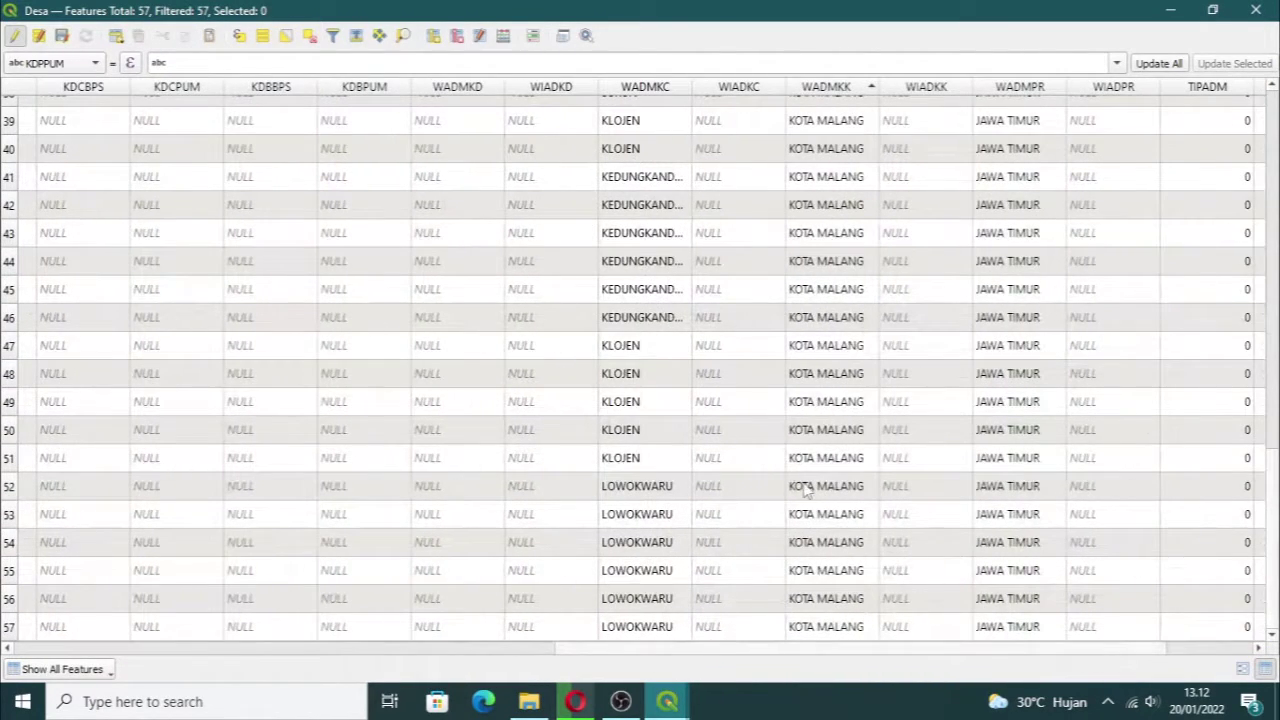
scroll(806, 487, up, 13)
click(12, 35)
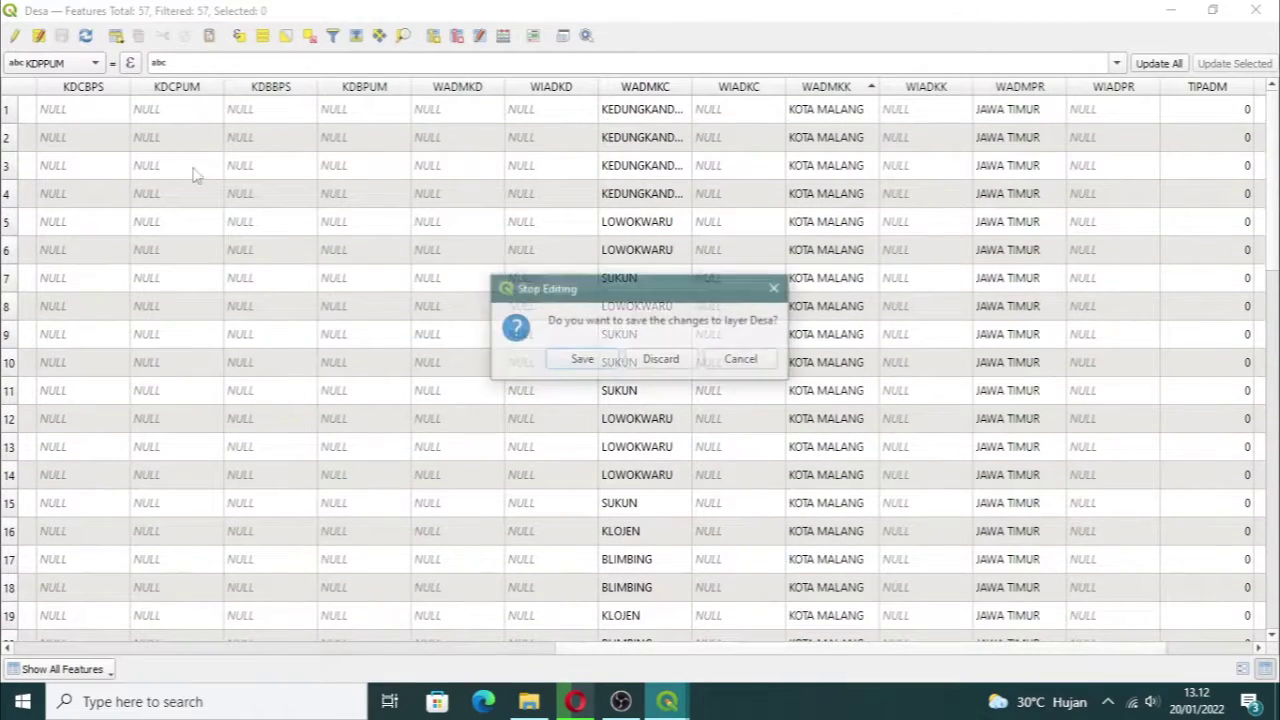
click(578, 360)
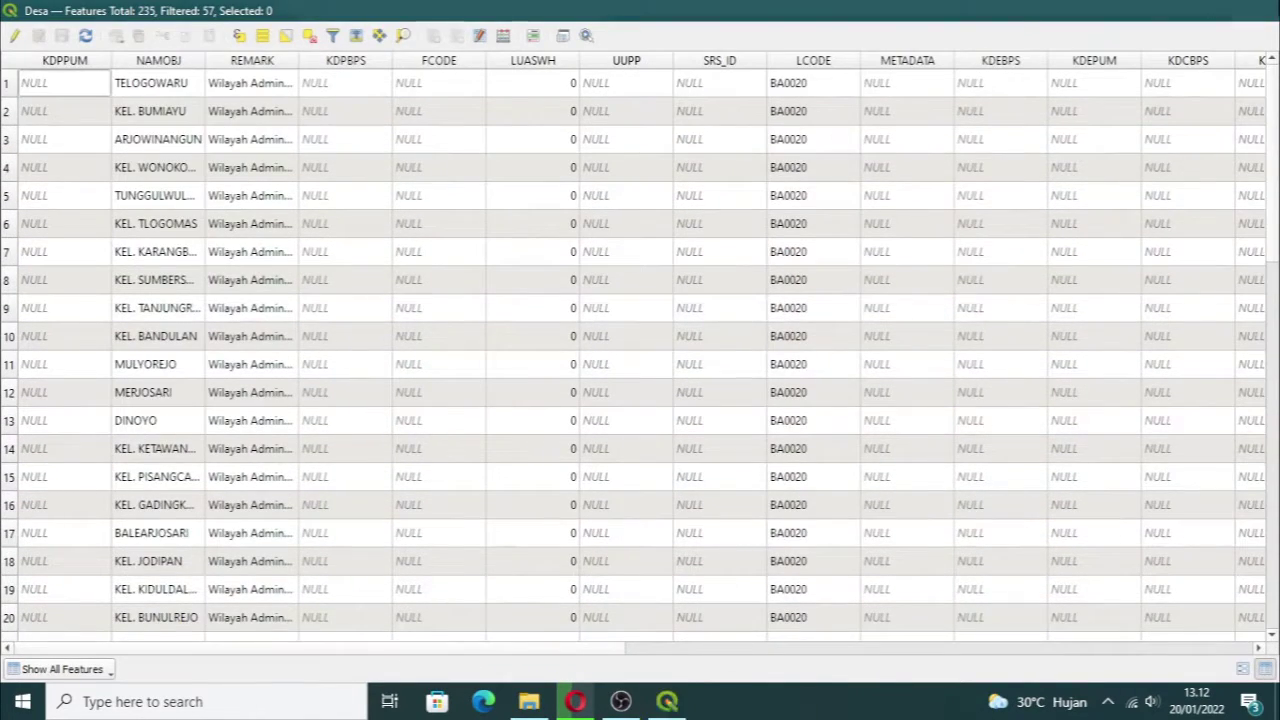
Step: Return to the map, then open the Desa layer's attribute table and look over its fields, sorting by KDPBPS
key(alt+Tab)
drag(672, 378, 700, 350)
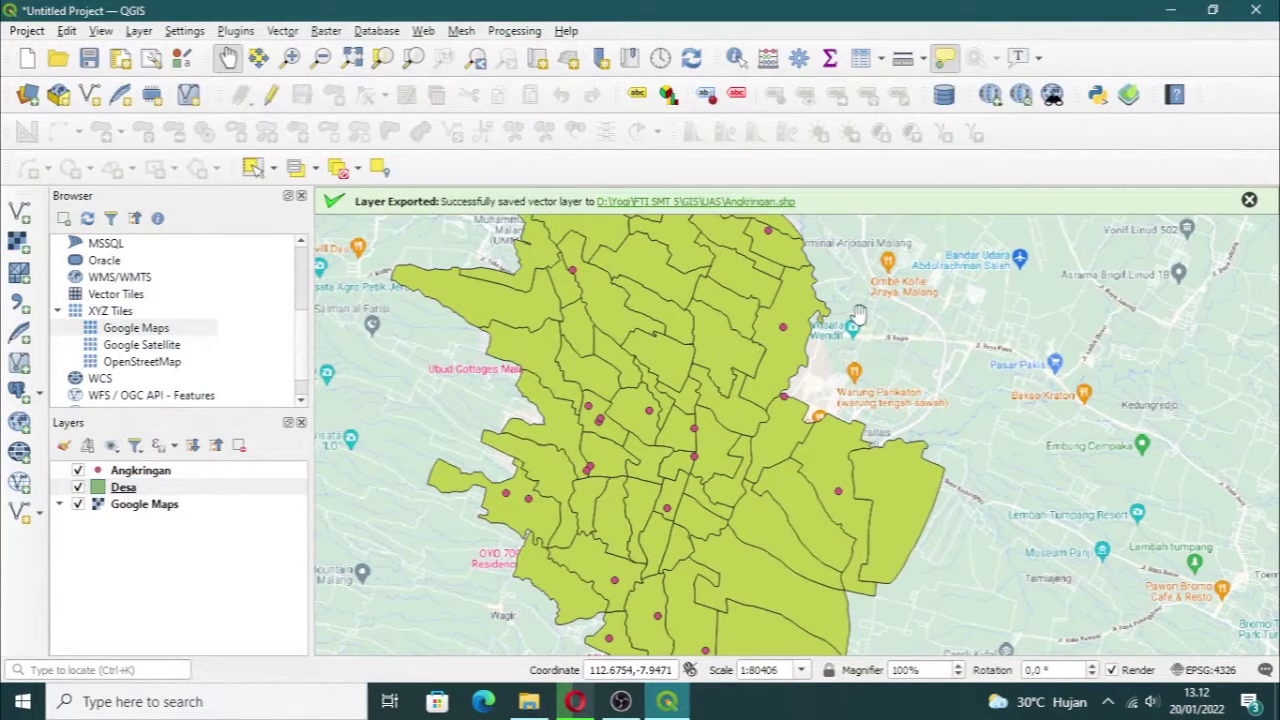
right_click(140, 490)
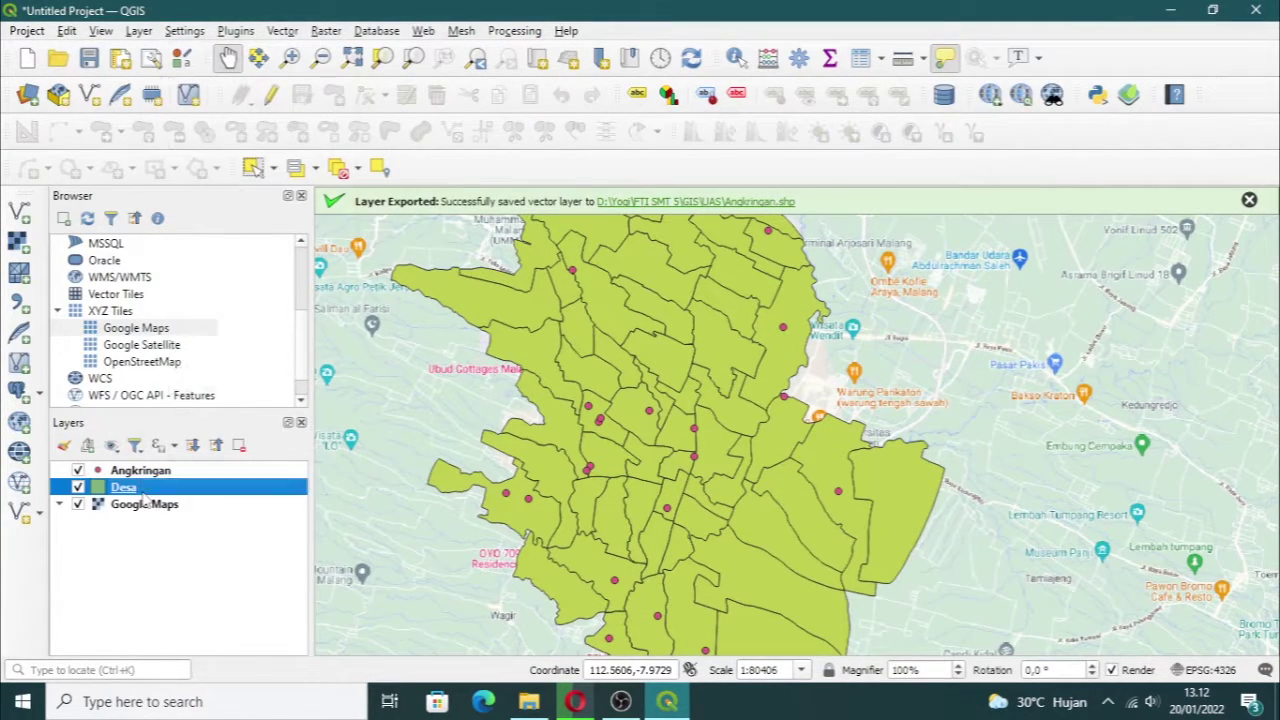
click(240, 277)
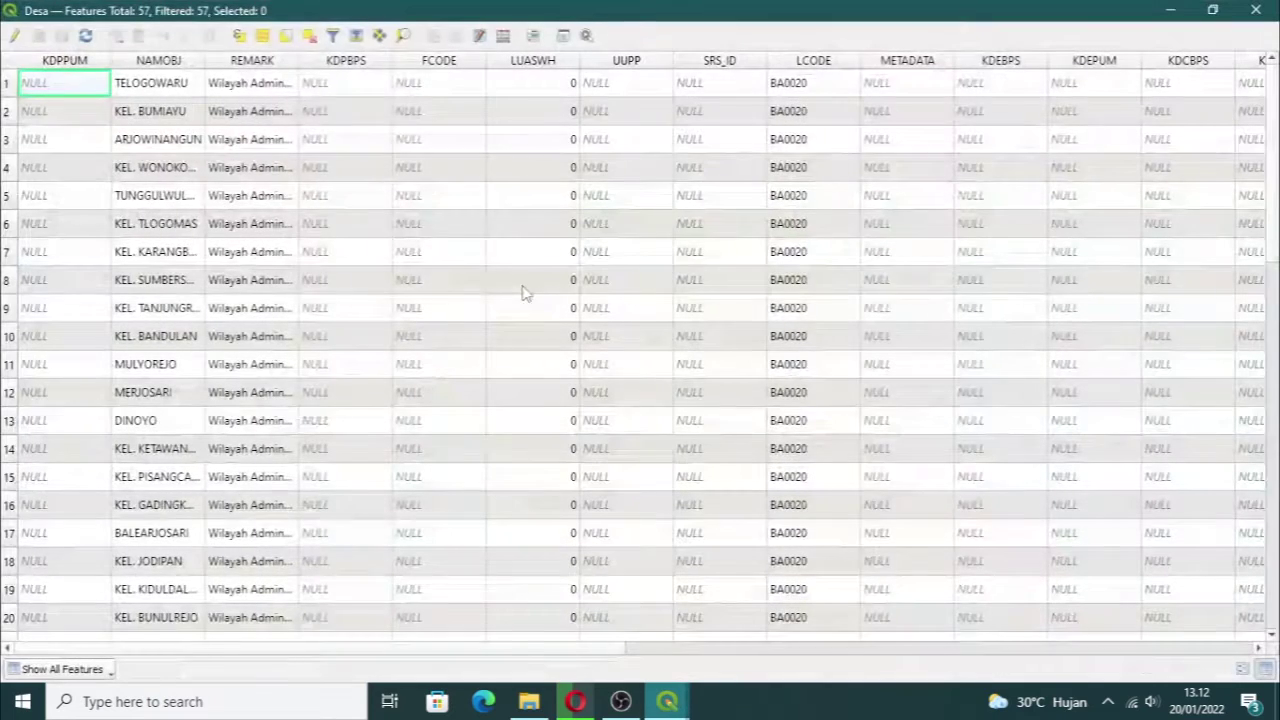
click(356, 62)
click(348, 62)
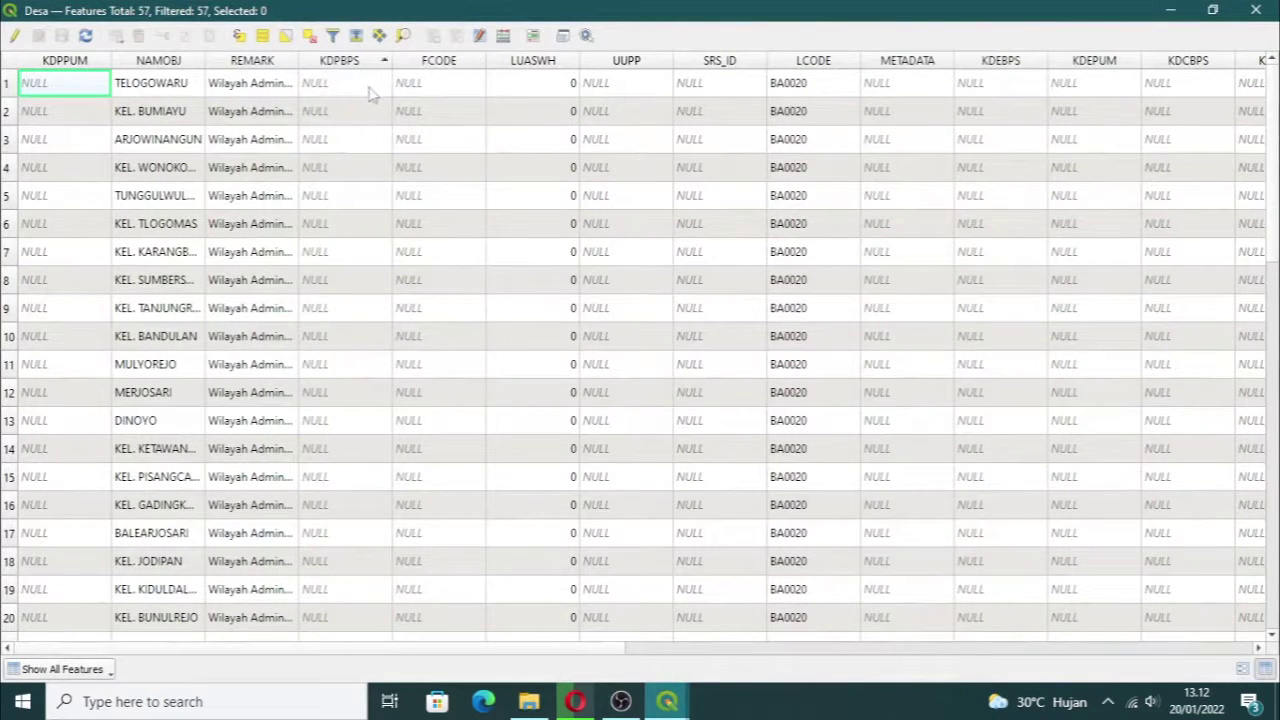
click(370, 90)
click(433, 138)
click(689, 138)
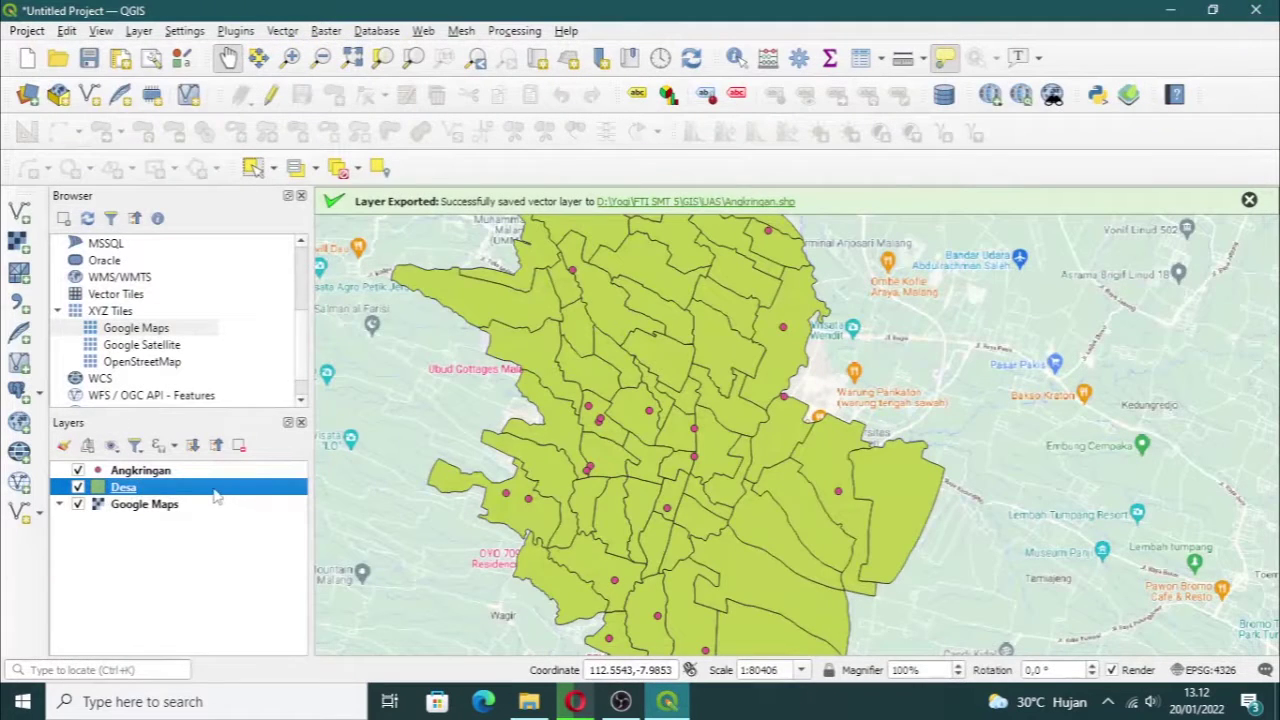
Step: In the Desa layer's properties, enable field editing and delete every field except NAMOBJ, LUASWH, WADMKD, WADMKC, WADMKK and WADMPR
right_click(215, 497)
click(238, 482)
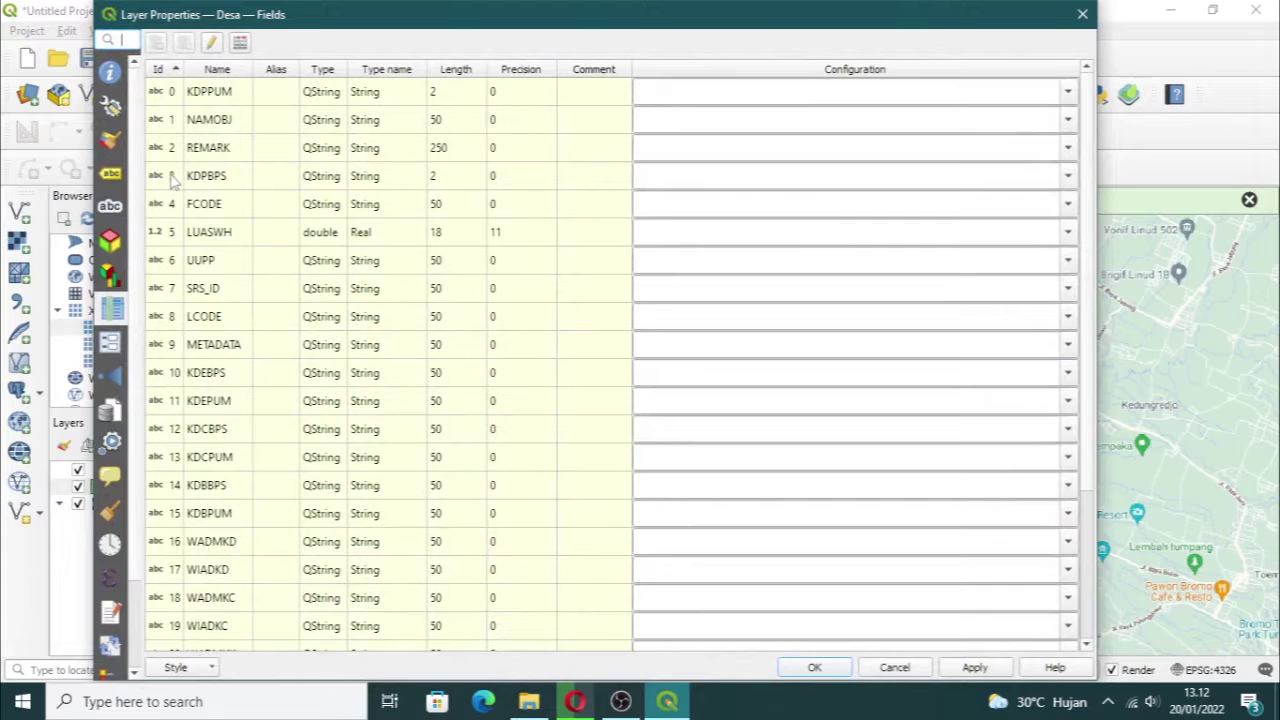
click(255, 92)
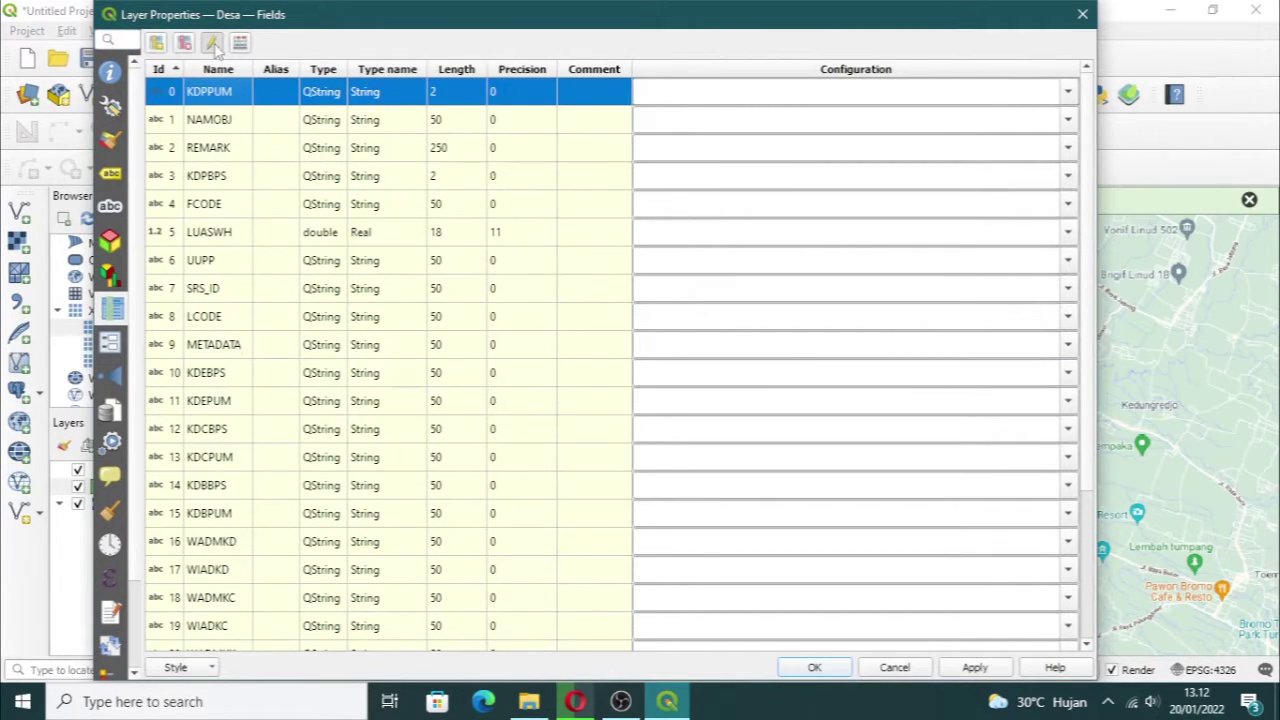
ctrl+click(305, 148)
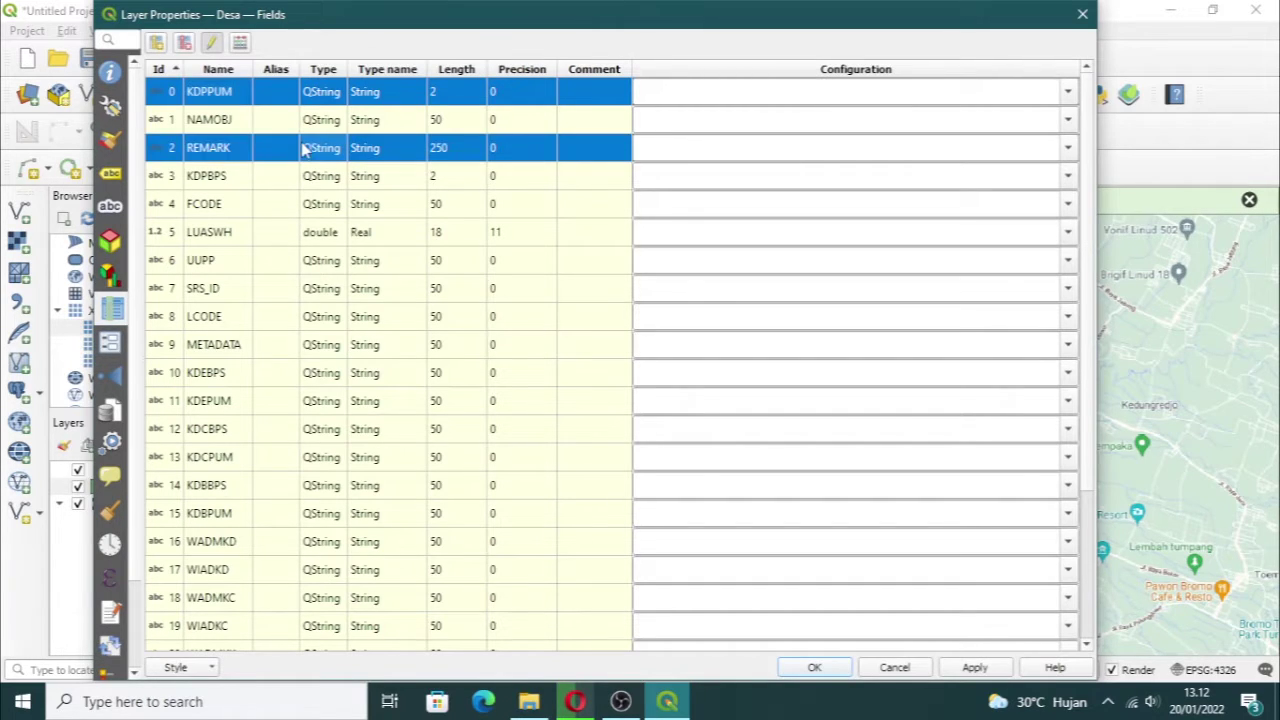
ctrl+shift+click(283, 203)
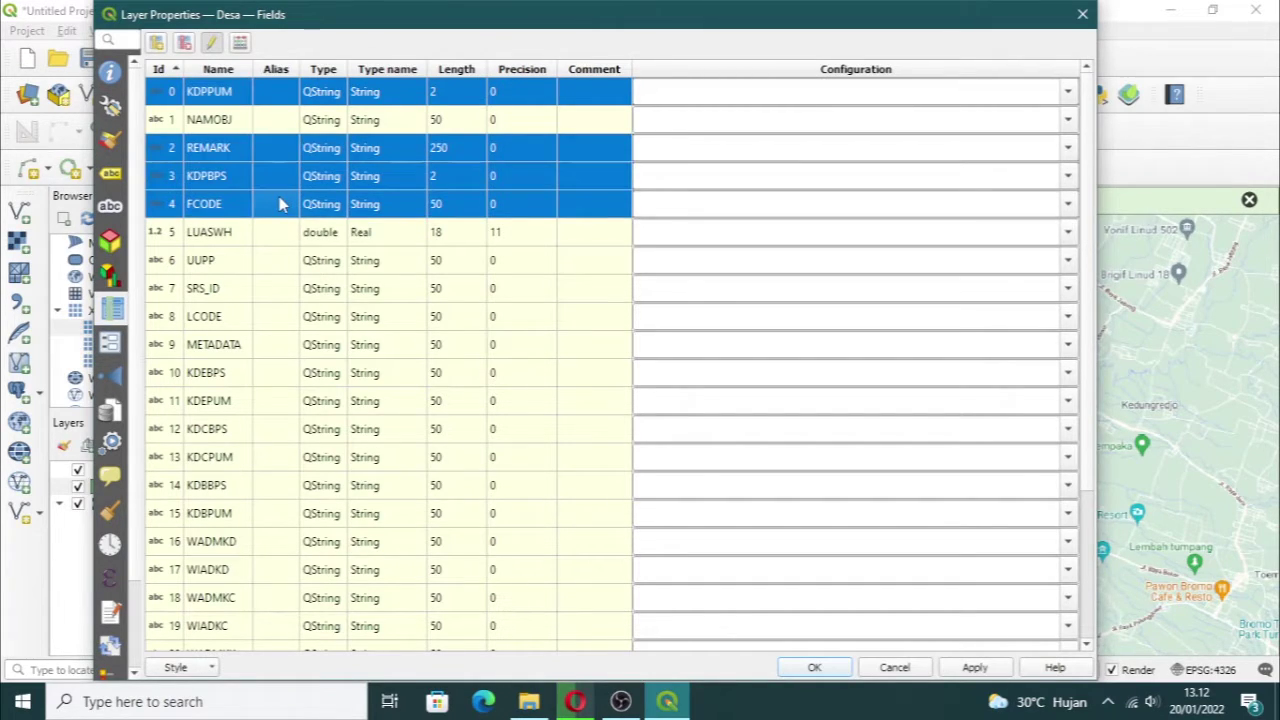
ctrl+click(300, 262)
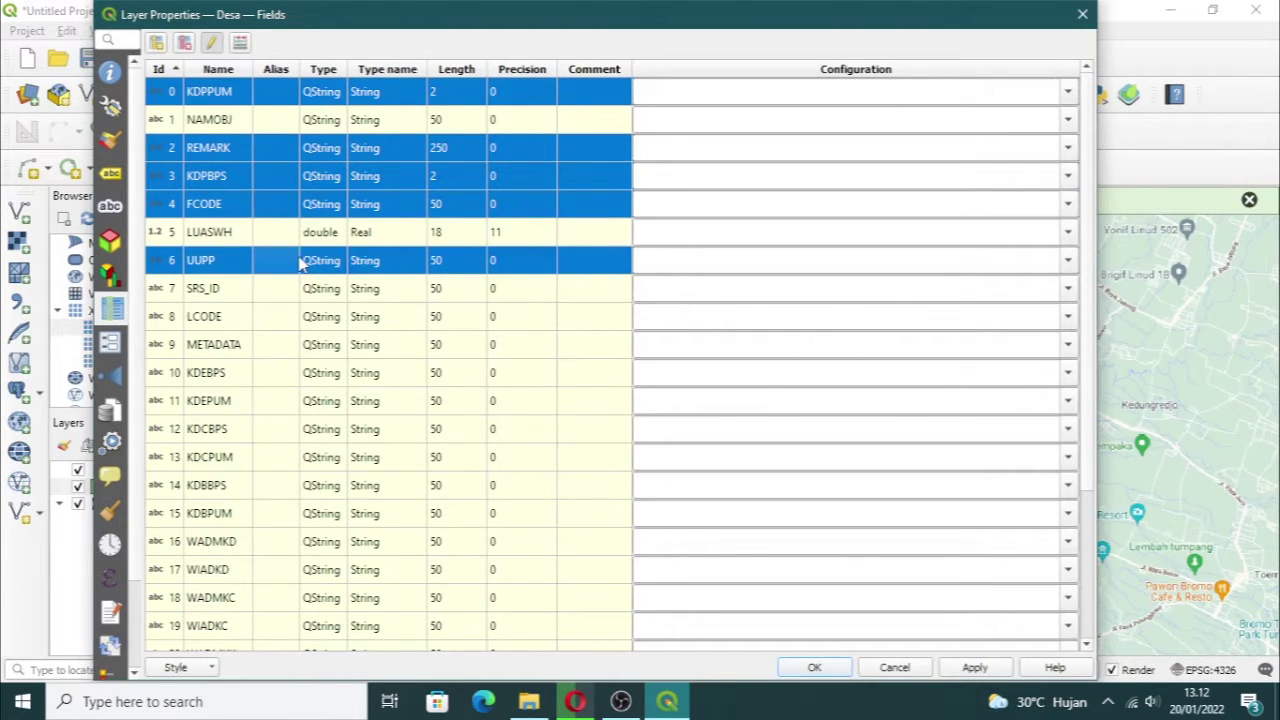
scroll(300, 262, down, 1)
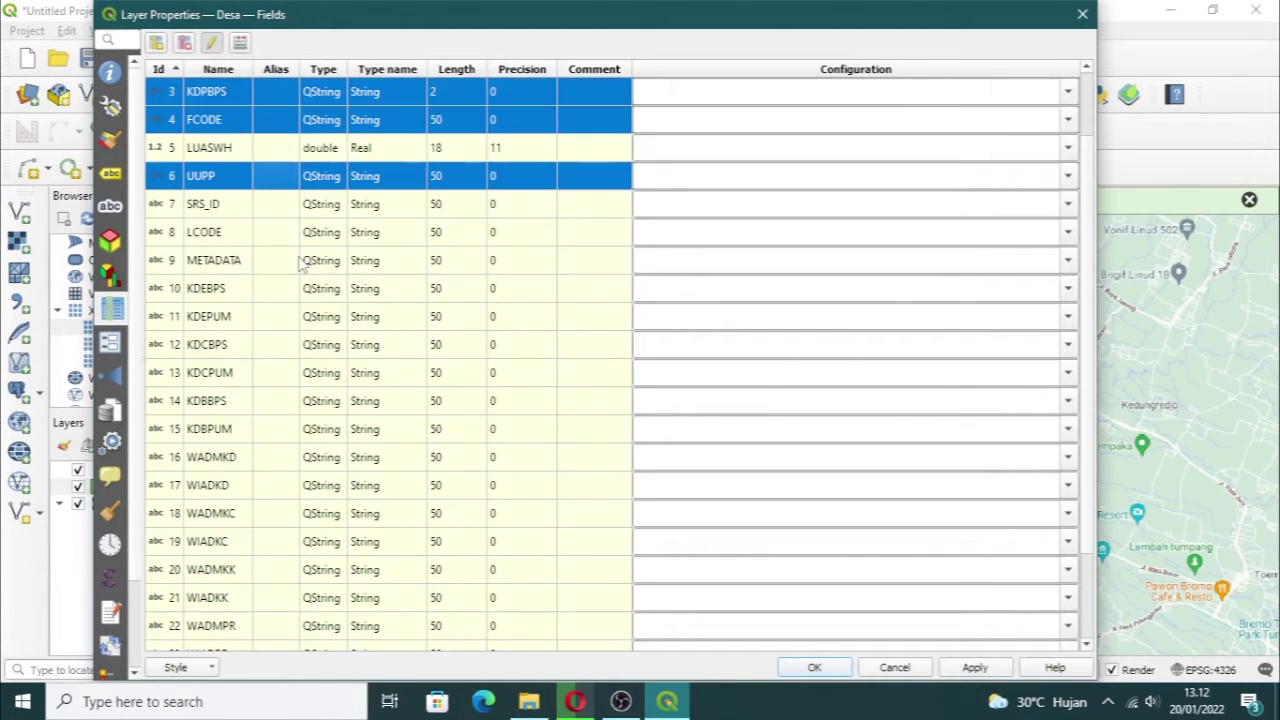
ctrl+shift+click(225, 428)
scroll(282, 393, up, 1)
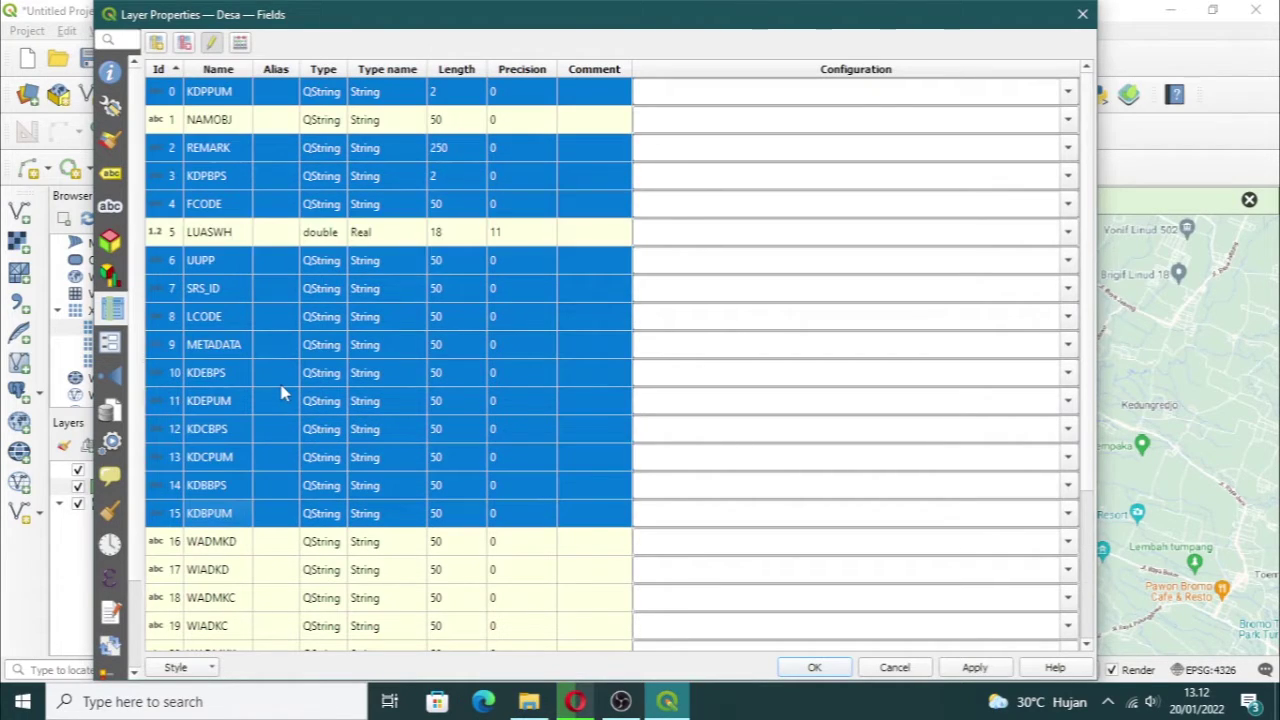
scroll(282, 393, down, 2)
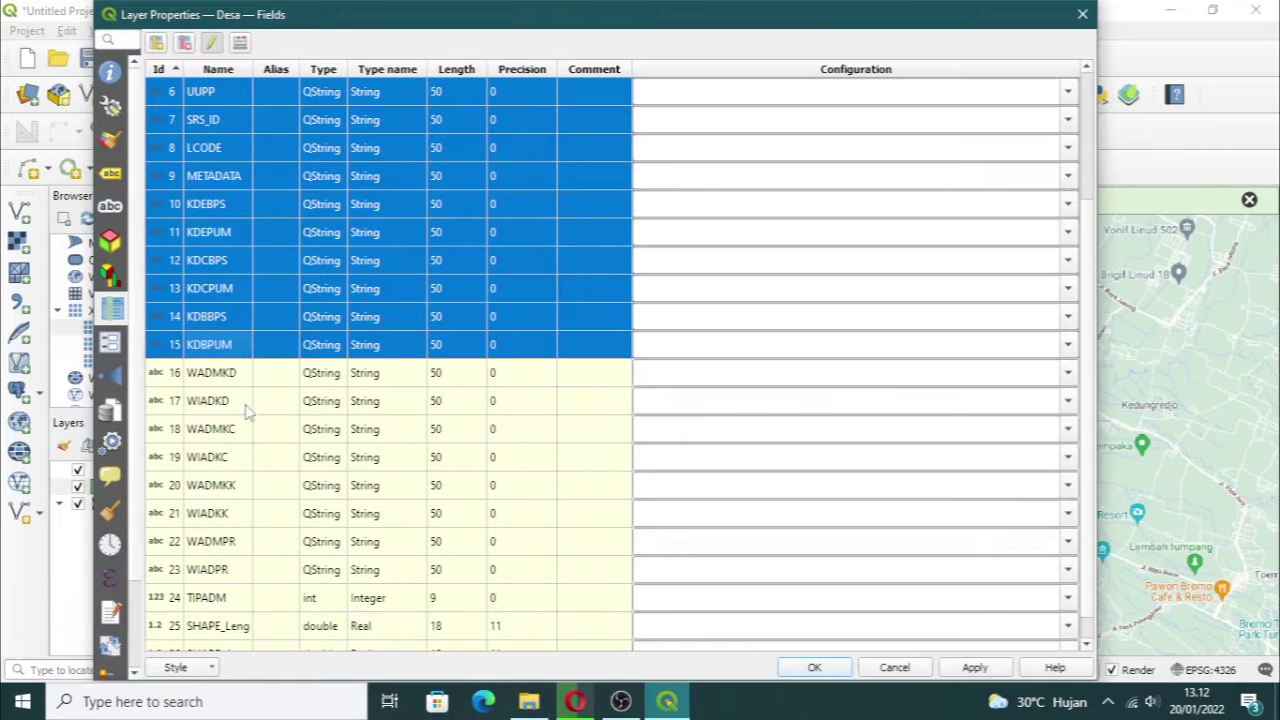
ctrl+click(246, 410)
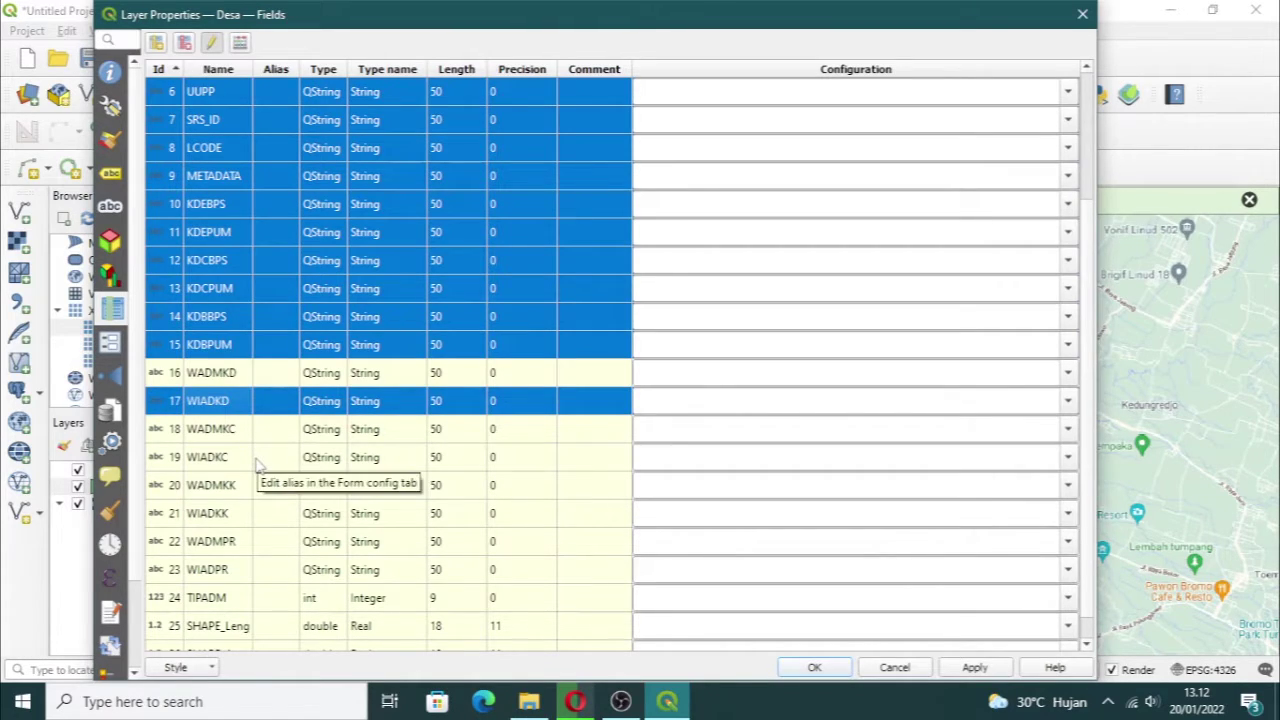
ctrl+click(257, 460)
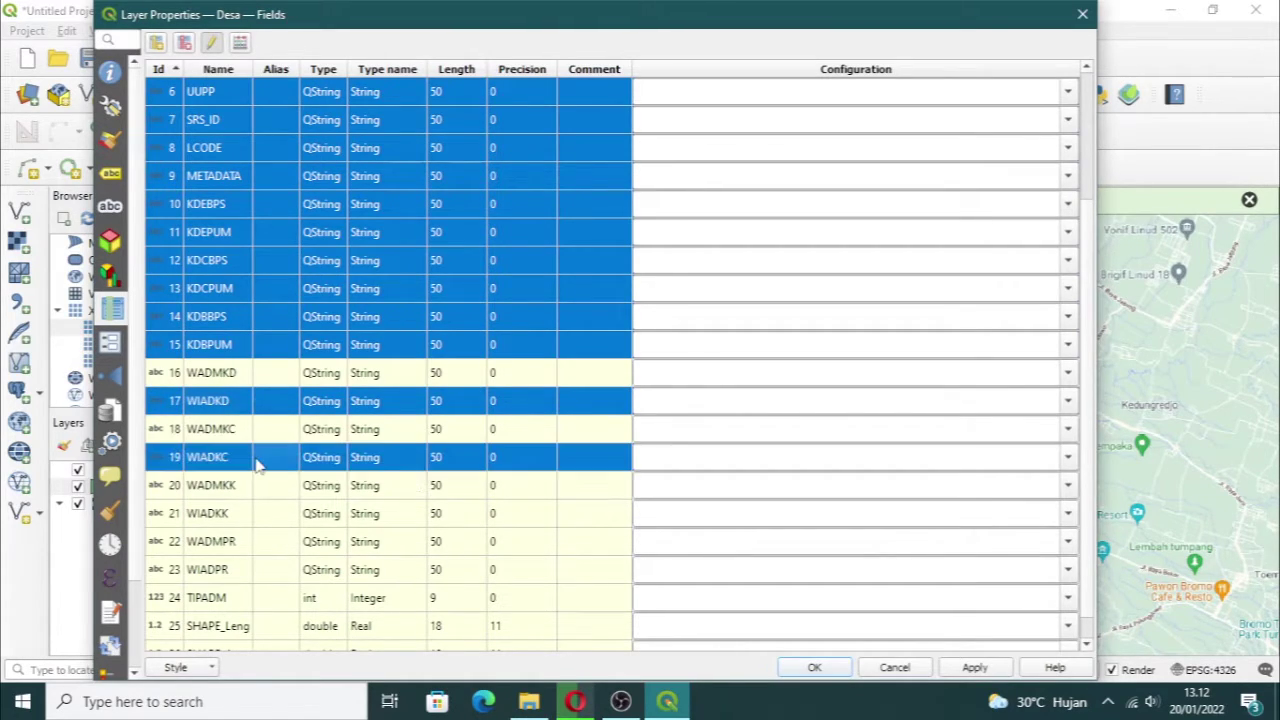
ctrl+click(268, 520)
scroll(284, 535, down, 1)
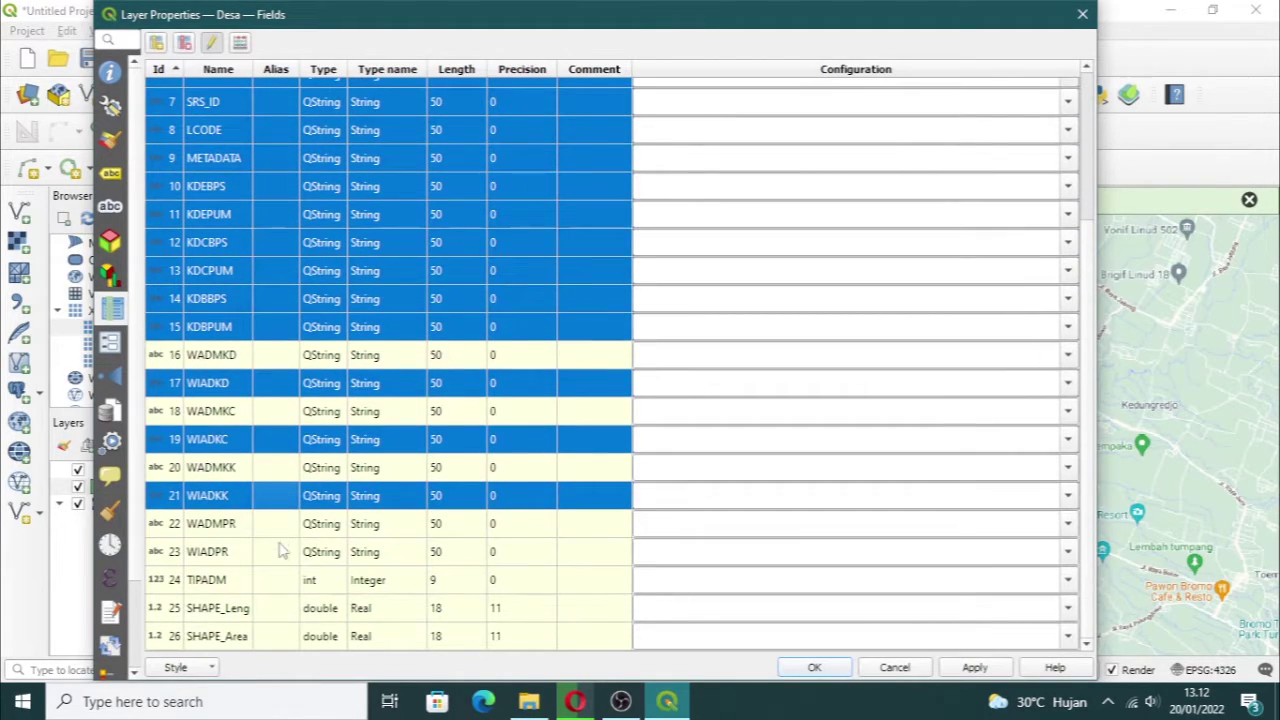
ctrl+shift+click(278, 553)
ctrl+click(270, 530)
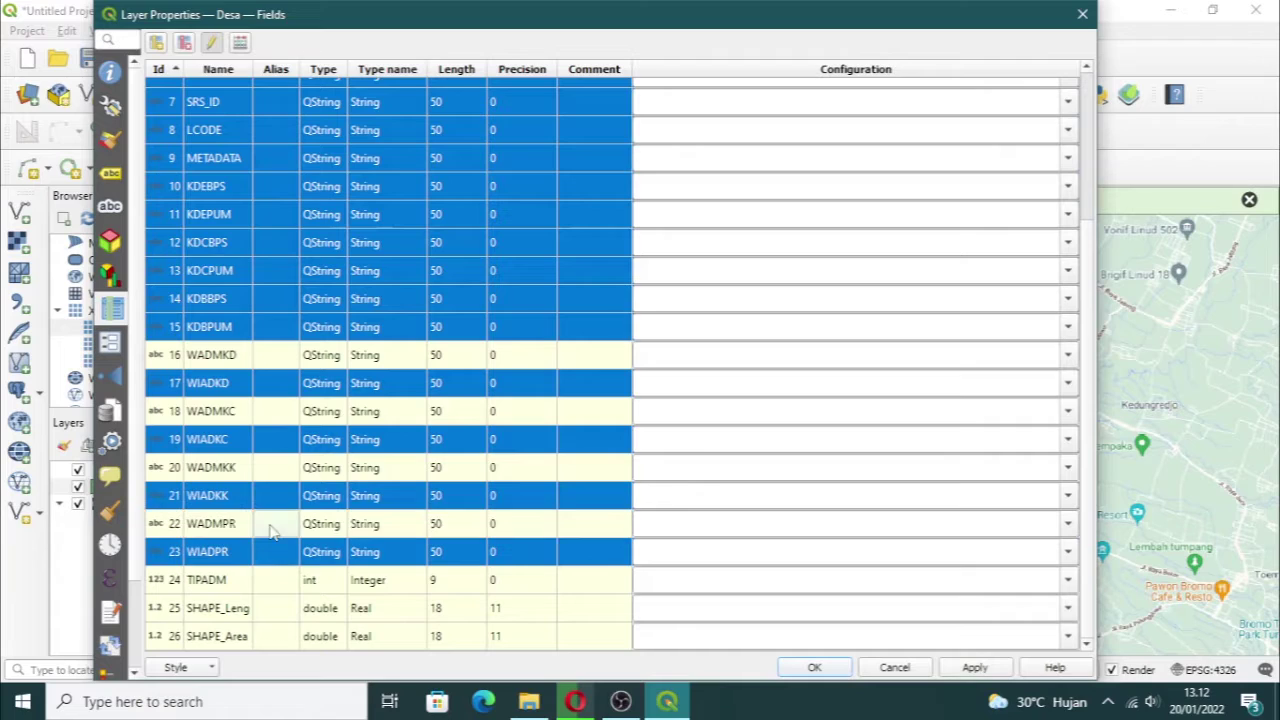
ctrl+shift+click(260, 638)
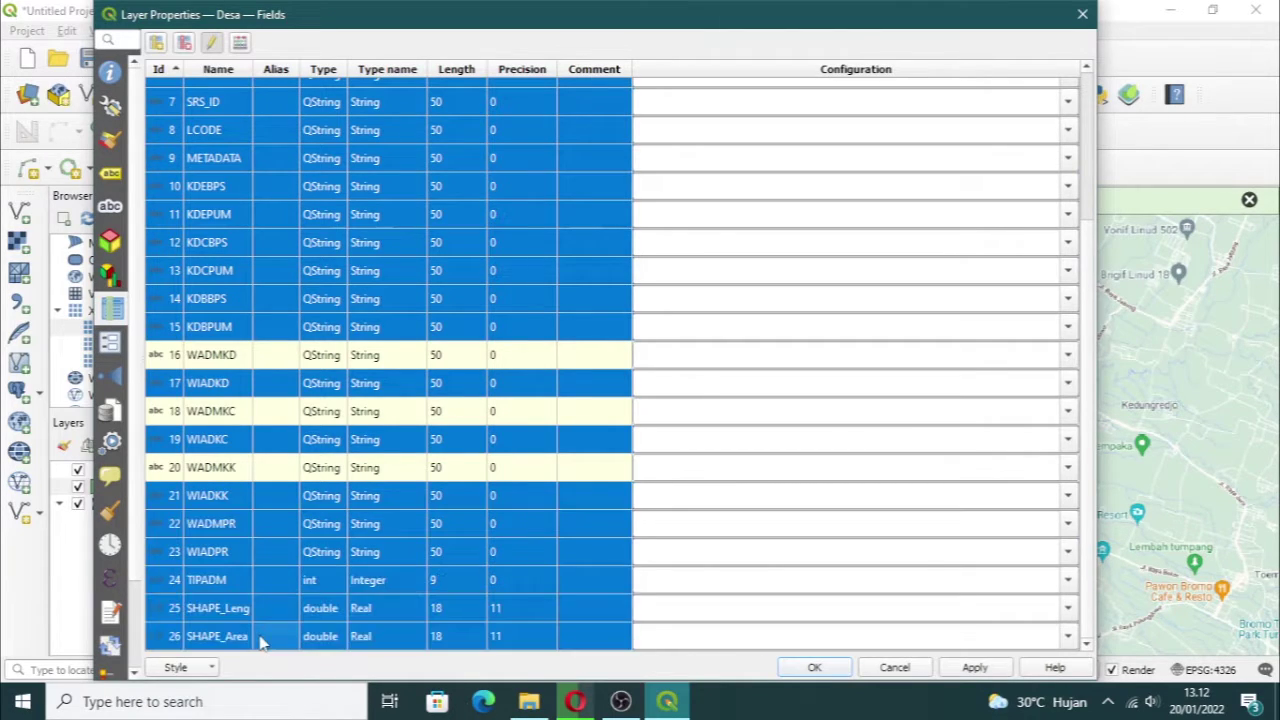
ctrl+click(258, 530)
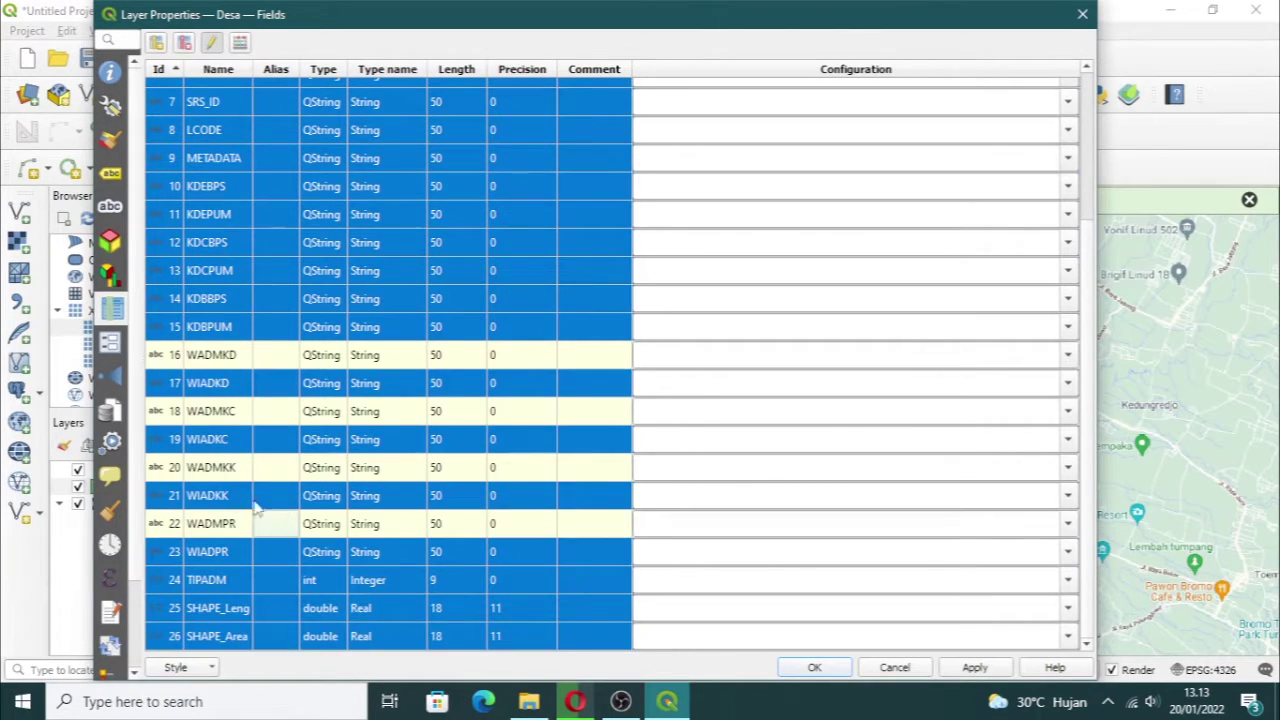
scroll(287, 470, up, 3)
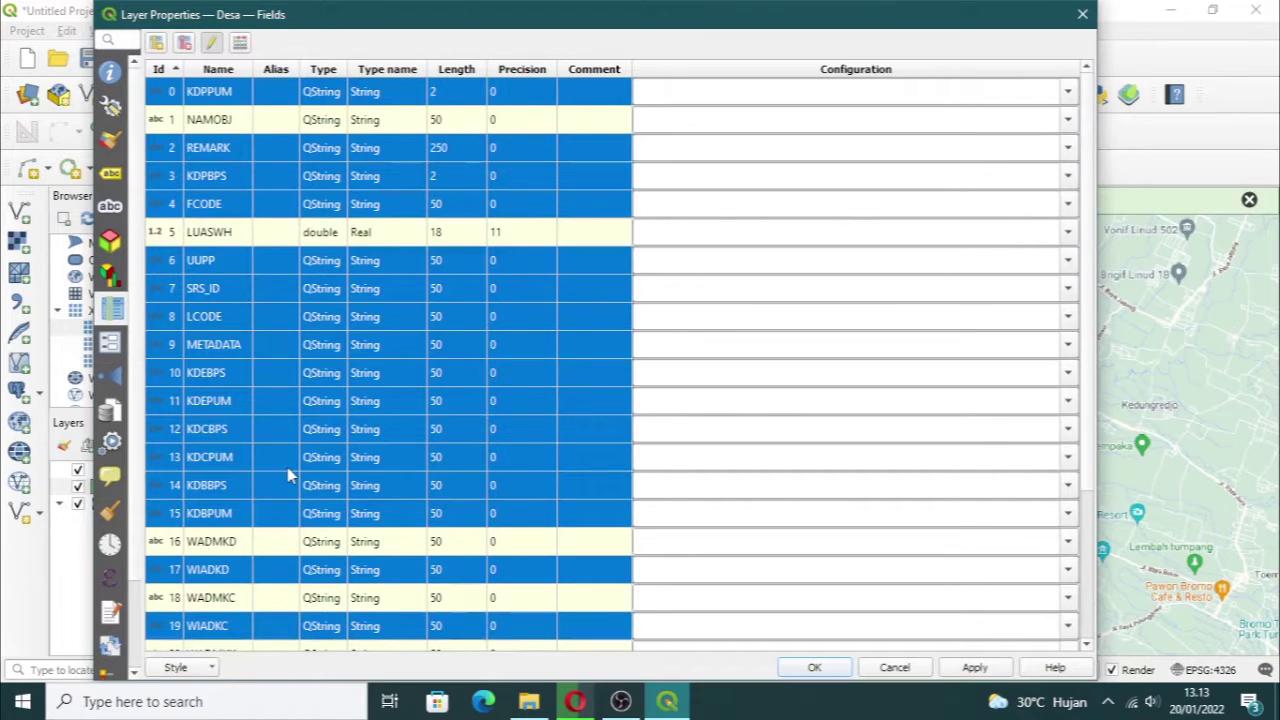
scroll(287, 467, down, 3)
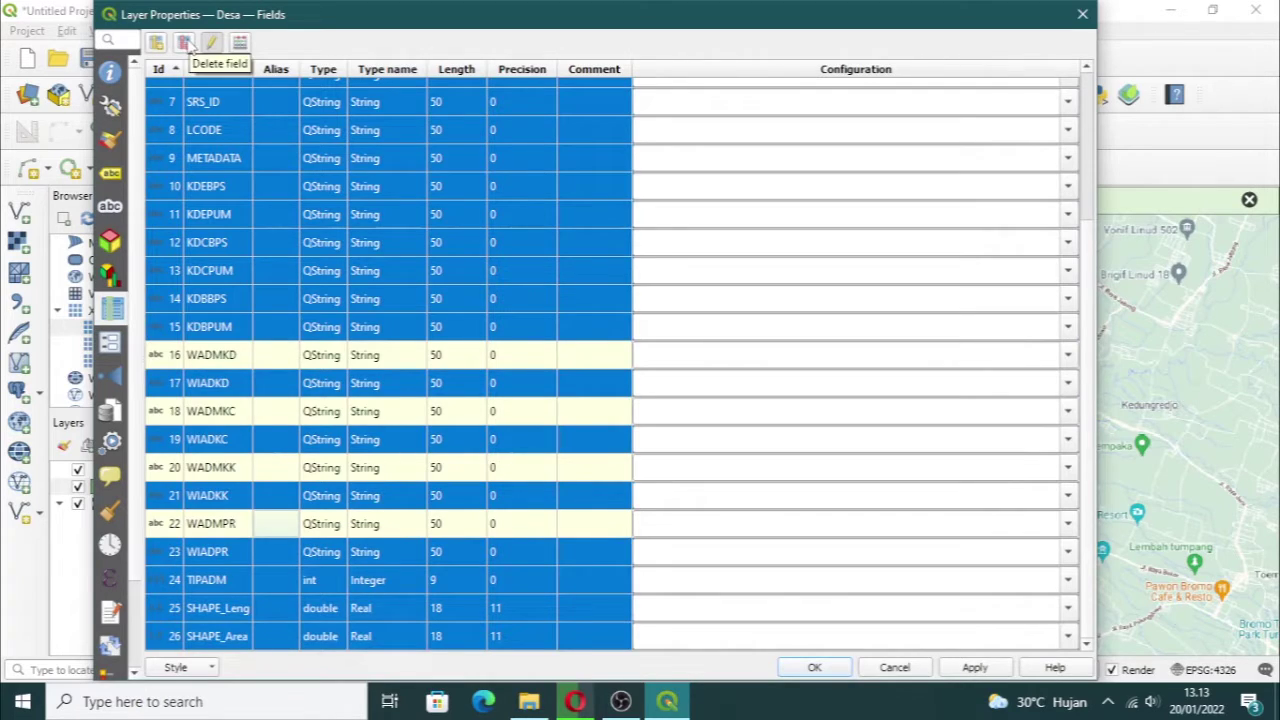
click(185, 43)
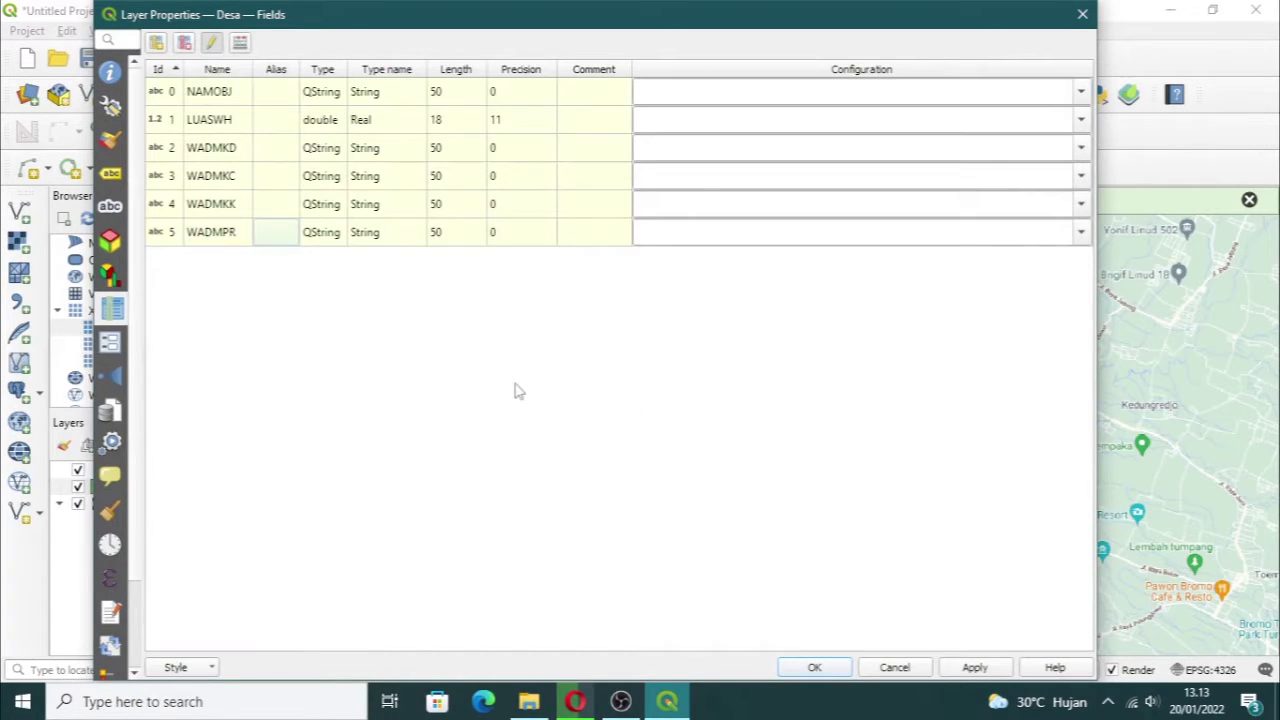
Step: Rename the field NAMOBJ as Nama objek, LUASWH as Luas Wilayah and WADMKD as Kelurahan/Desa
click(216, 92)
double_click(216, 91)
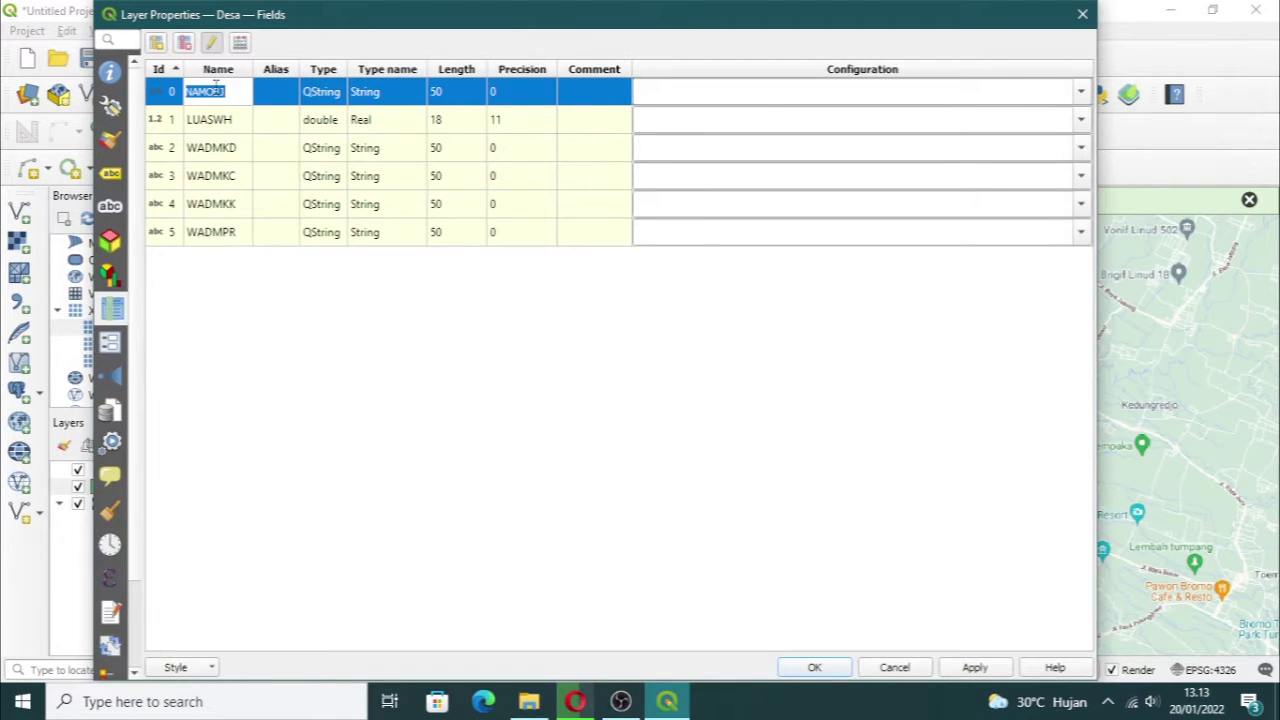
text(Nama objek)
double_click(233, 118)
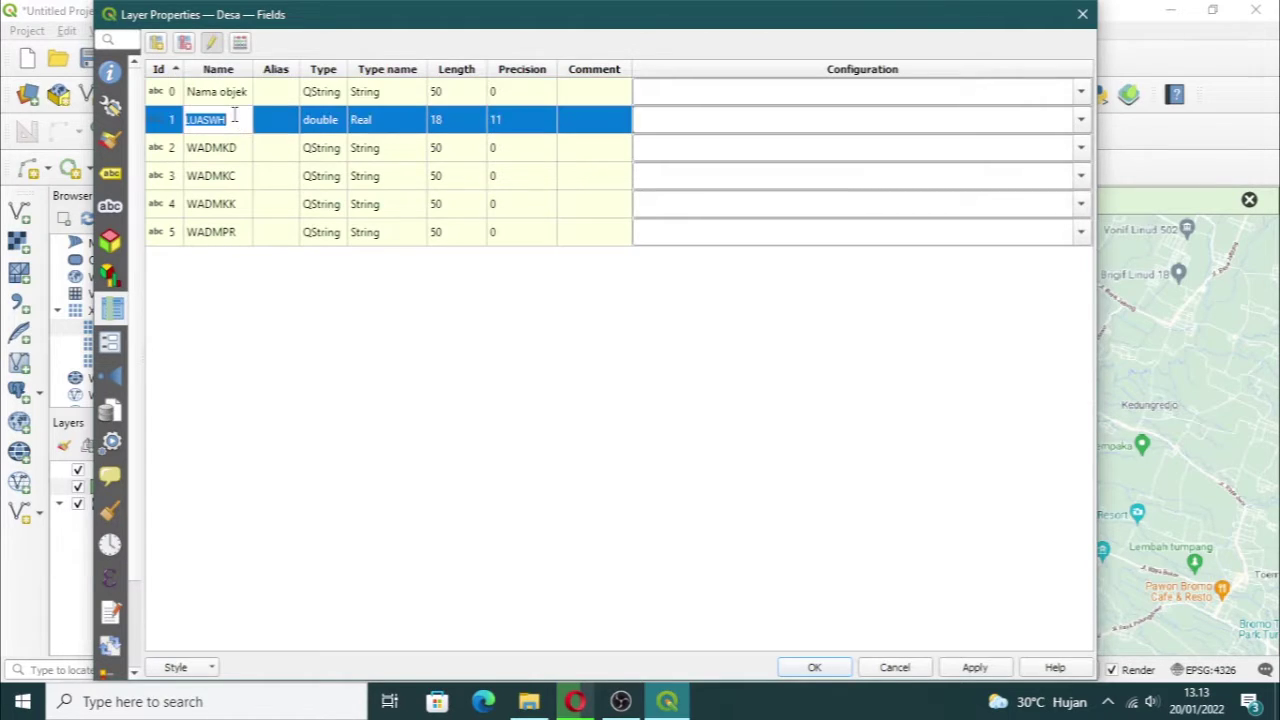
text(Luas ...)
double_click(218, 148)
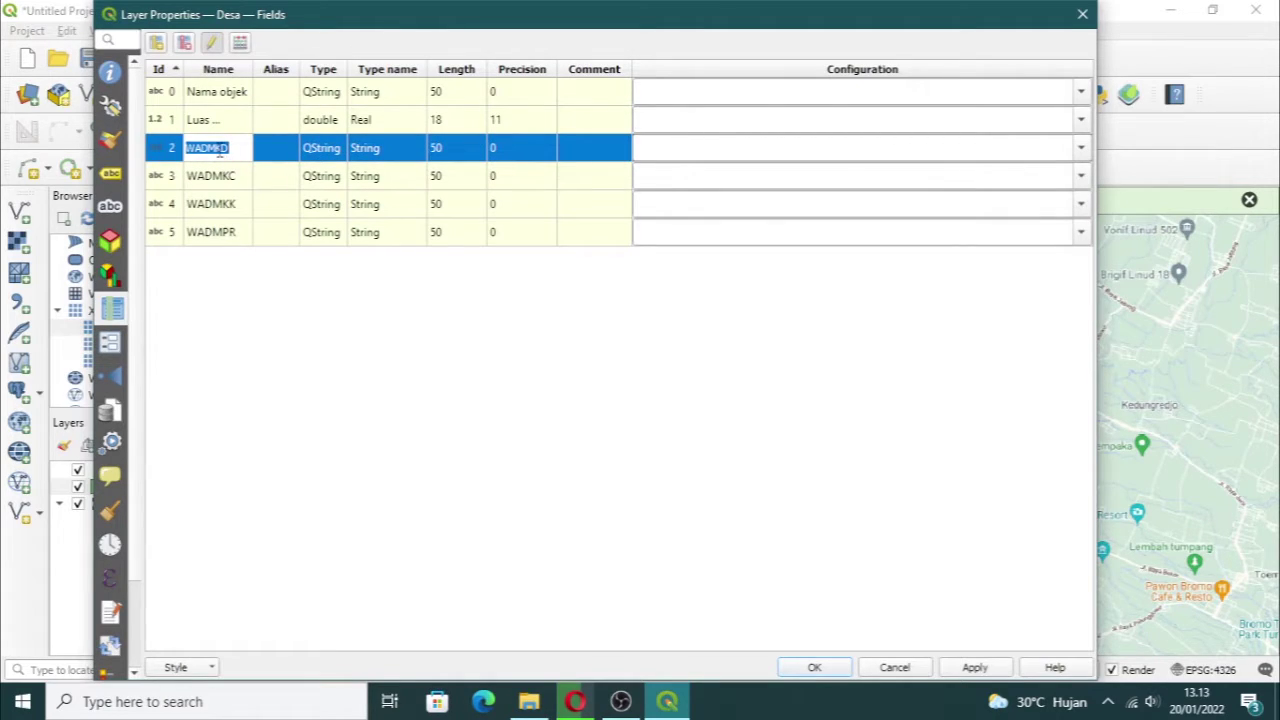
key(BackSpace)
text(Kel)
text(urahan/Desa)
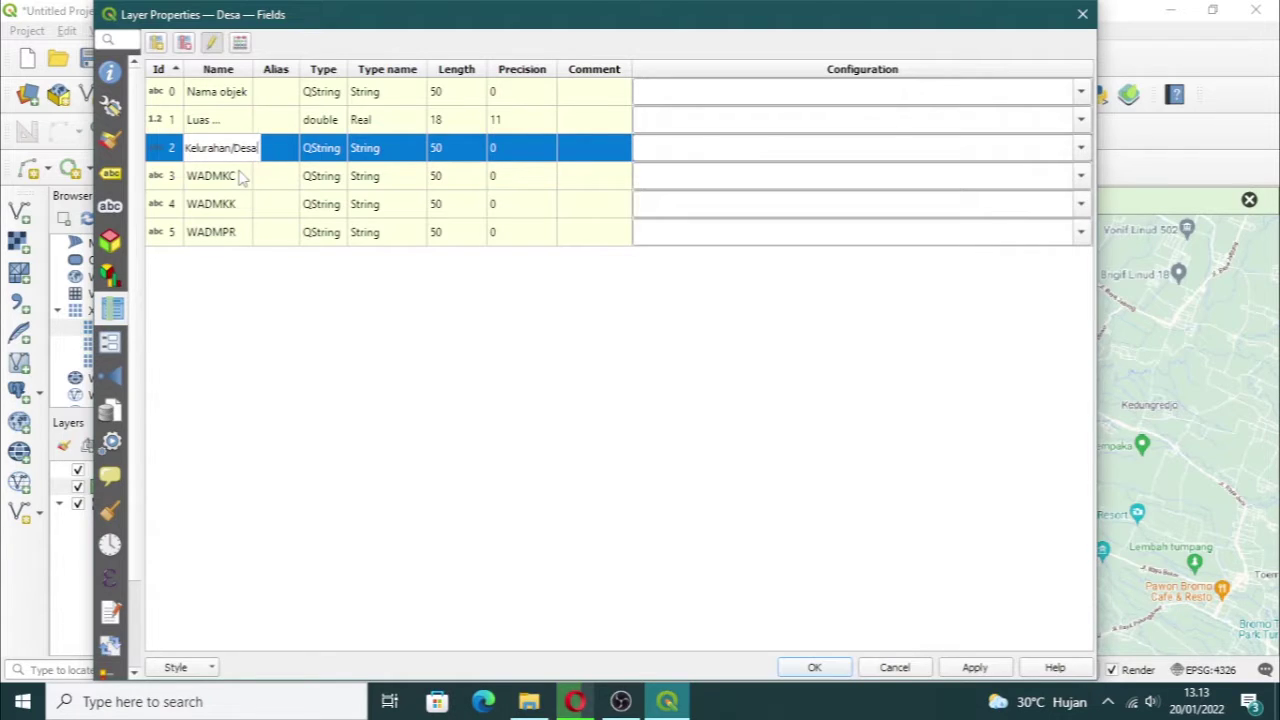
Step: Rename the field WADMKC as Kecamatan, WADMKK as Kota and WADMPR as Provinsi
double_click(240, 176)
text(Kecamatan)
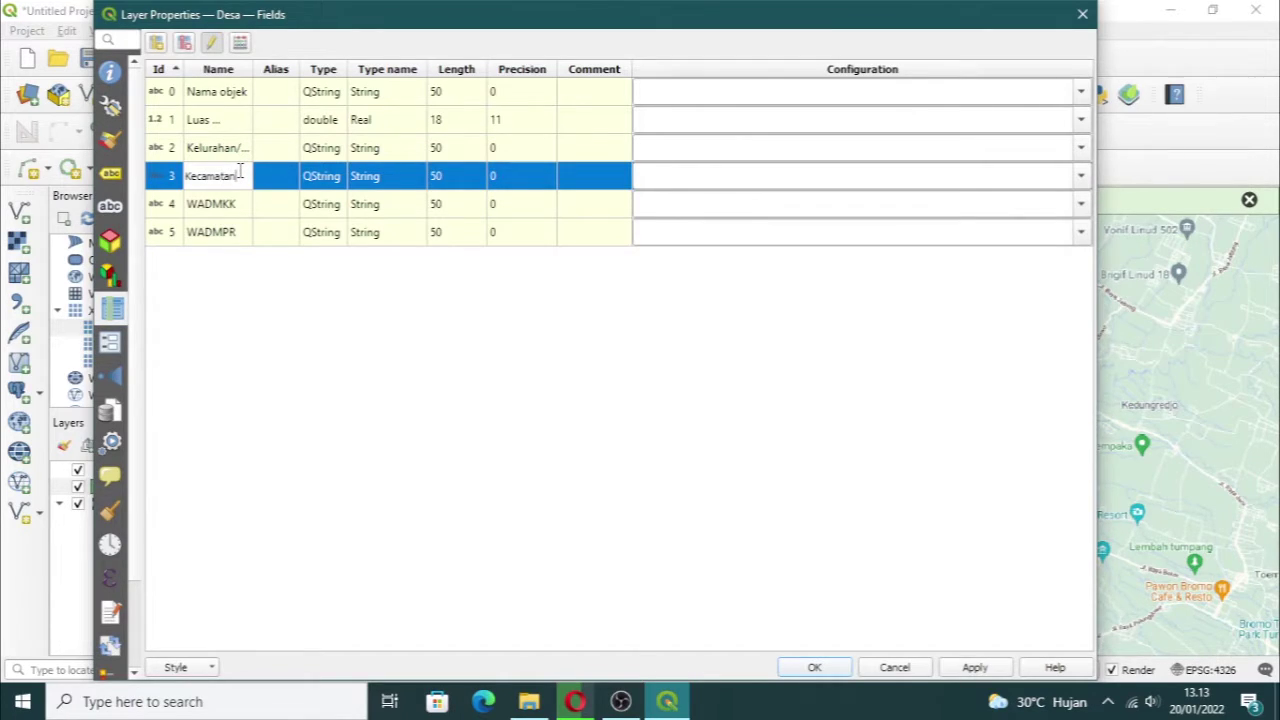
double_click(236, 204)
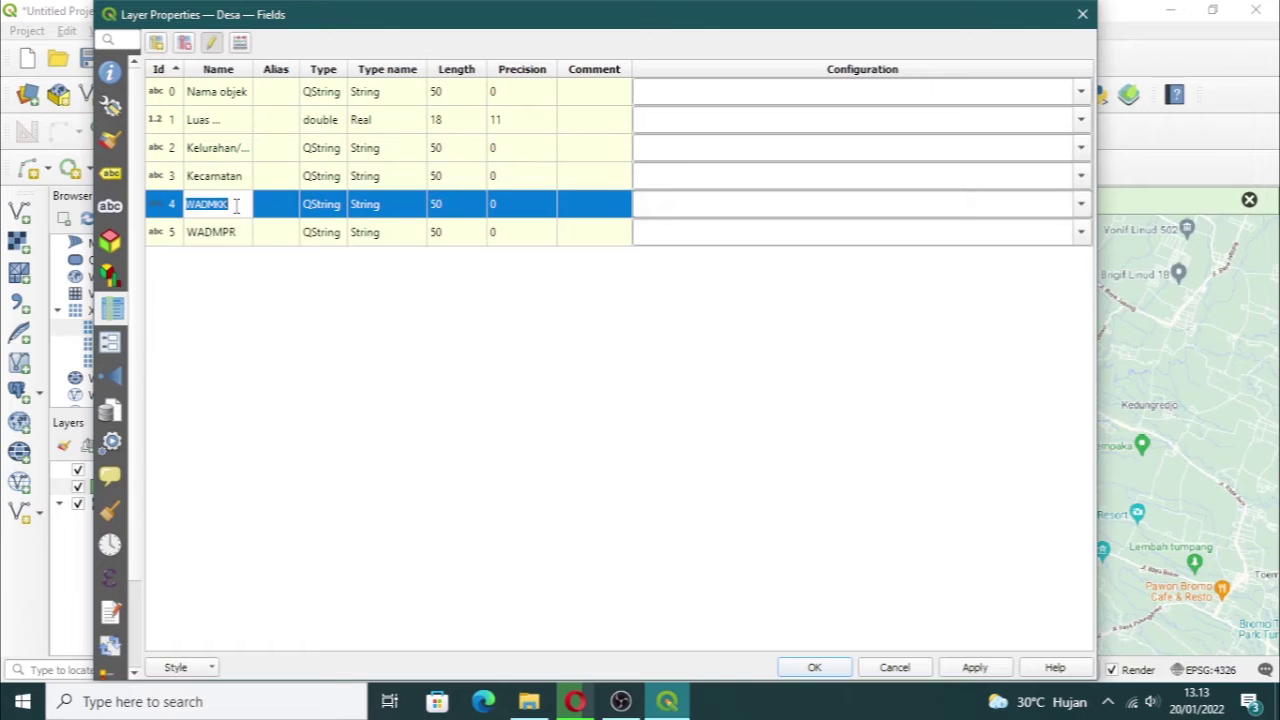
text(Kota)
double_click(245, 232)
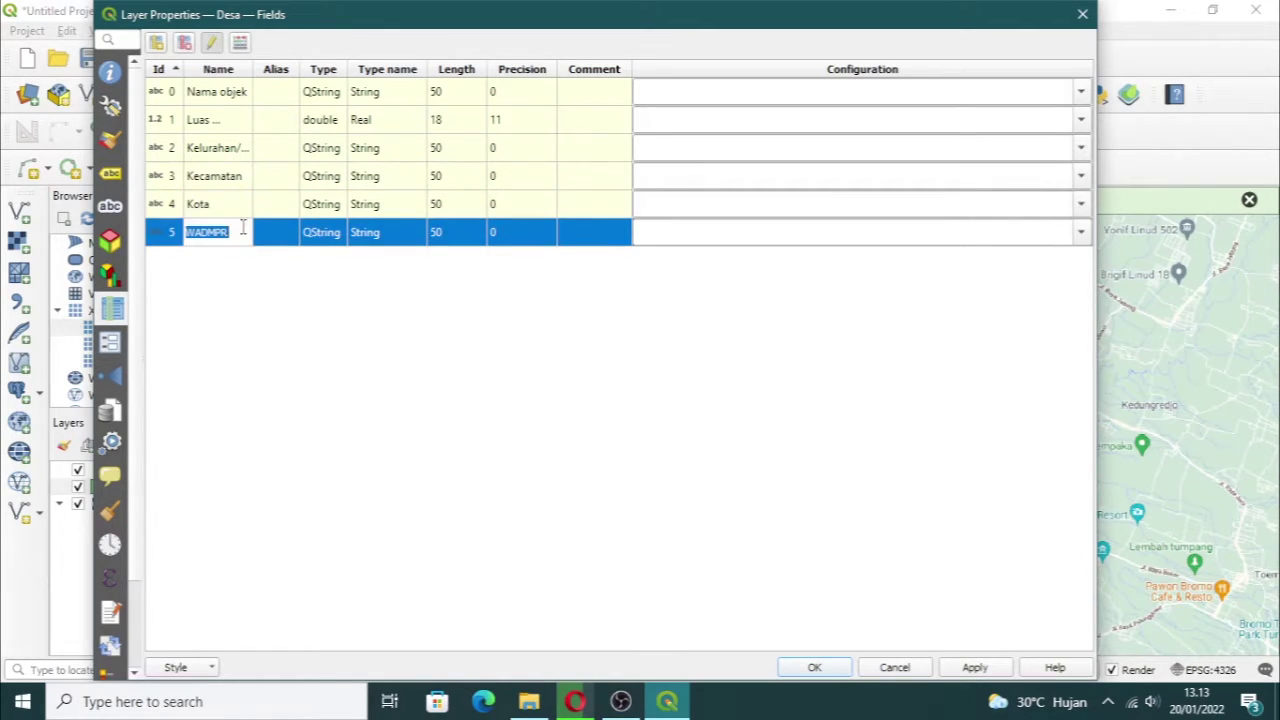
text(Provinsi)
click(308, 354)
Step: Stop editing the Desa fields, save the layer changes and close the layer properties
click(212, 44)
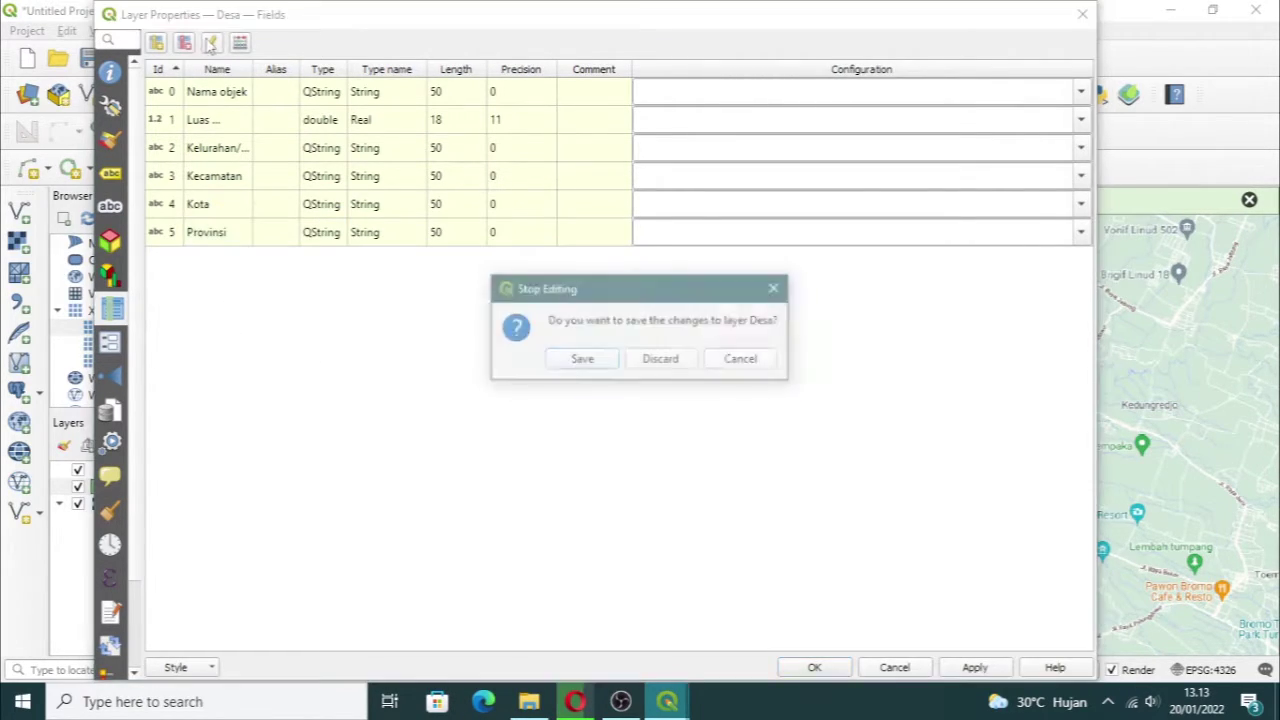
click(583, 366)
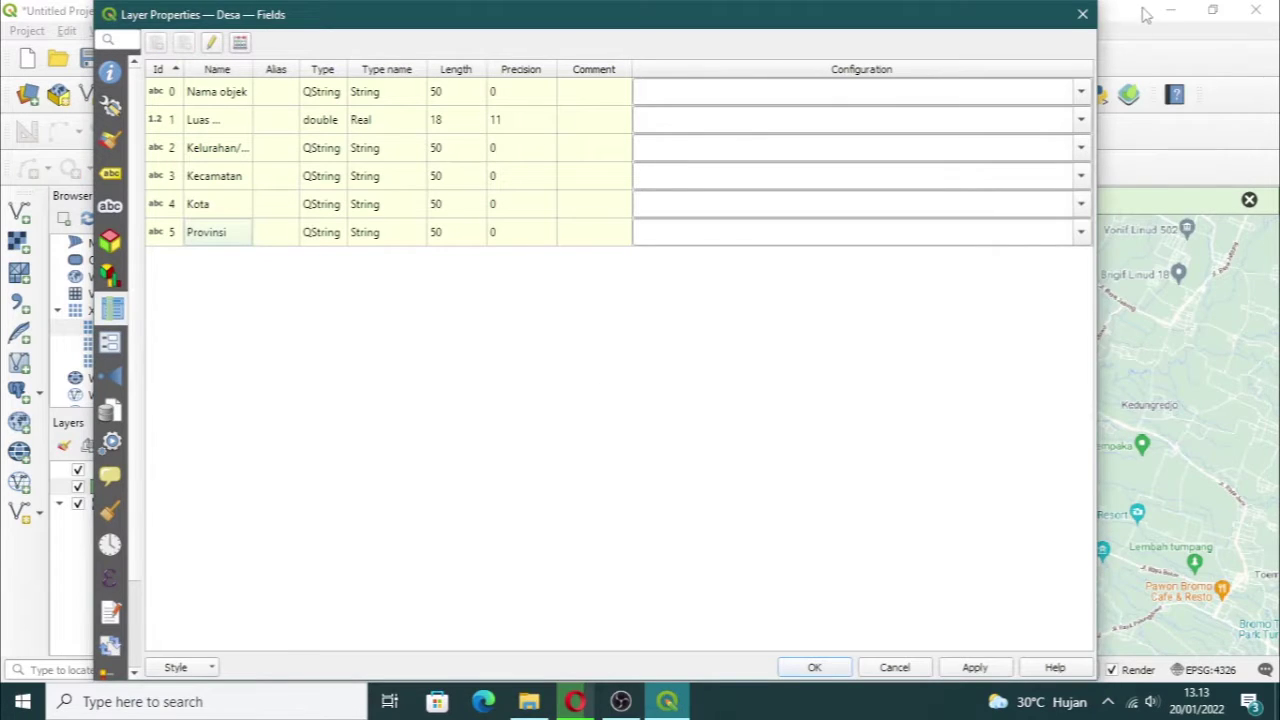
click(1083, 14)
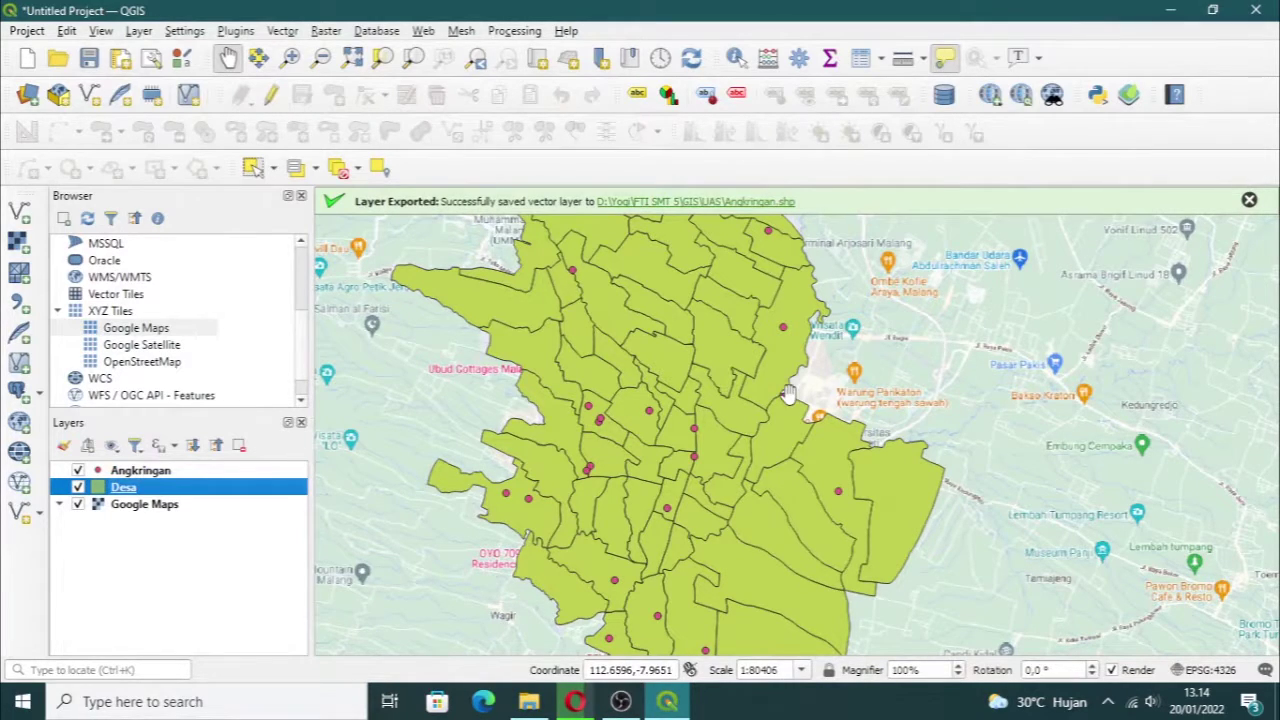
Step: Open the Desa layer's attribute table to check the renamed fields
click(214, 473)
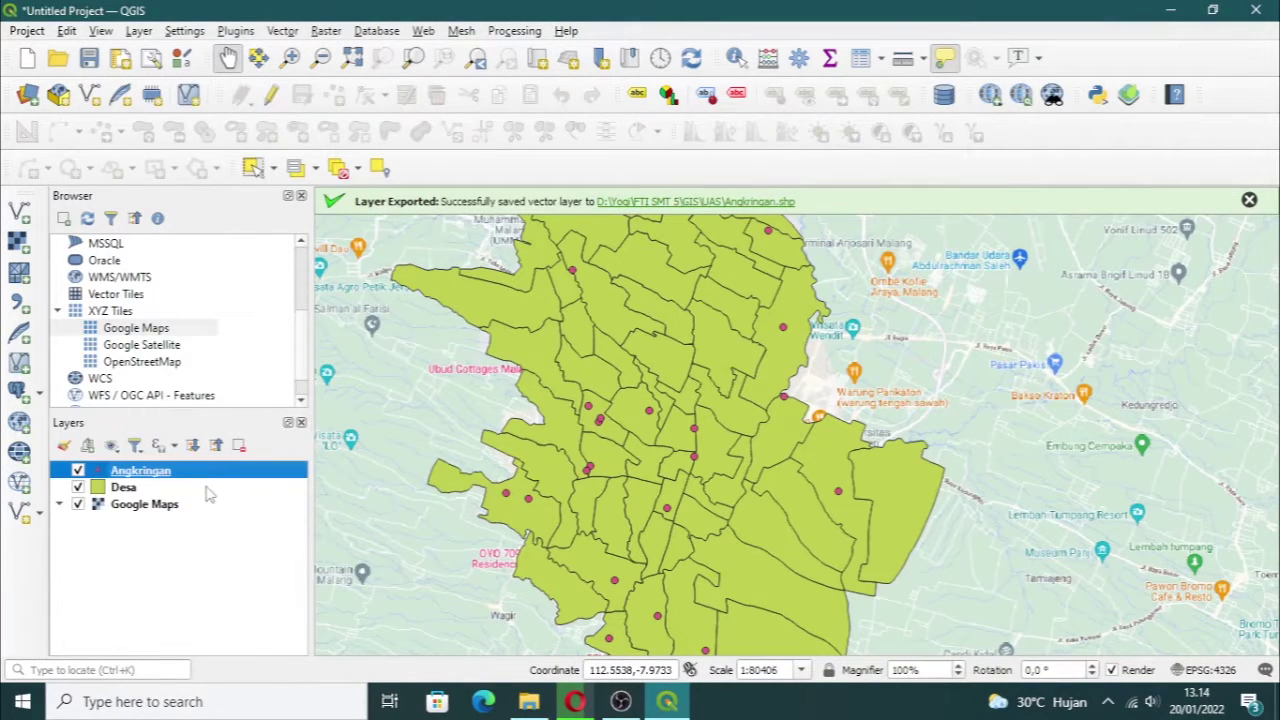
click(206, 488)
right_click(206, 488)
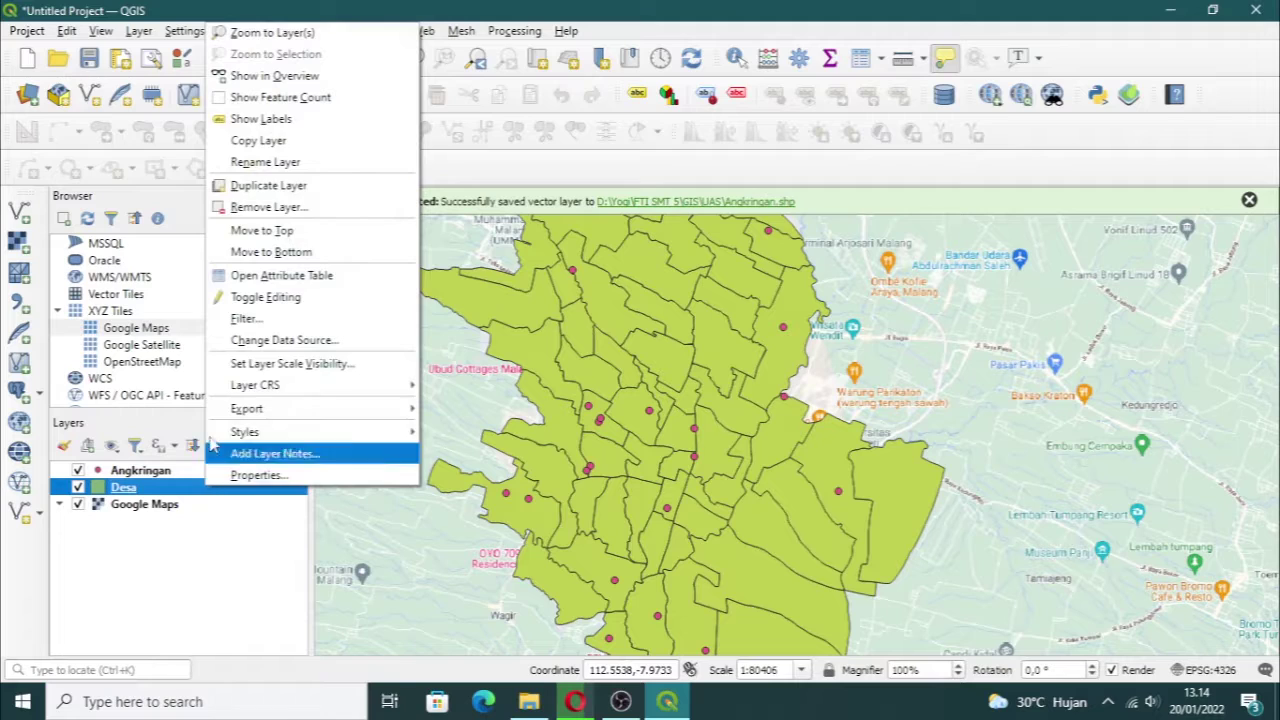
click(283, 275)
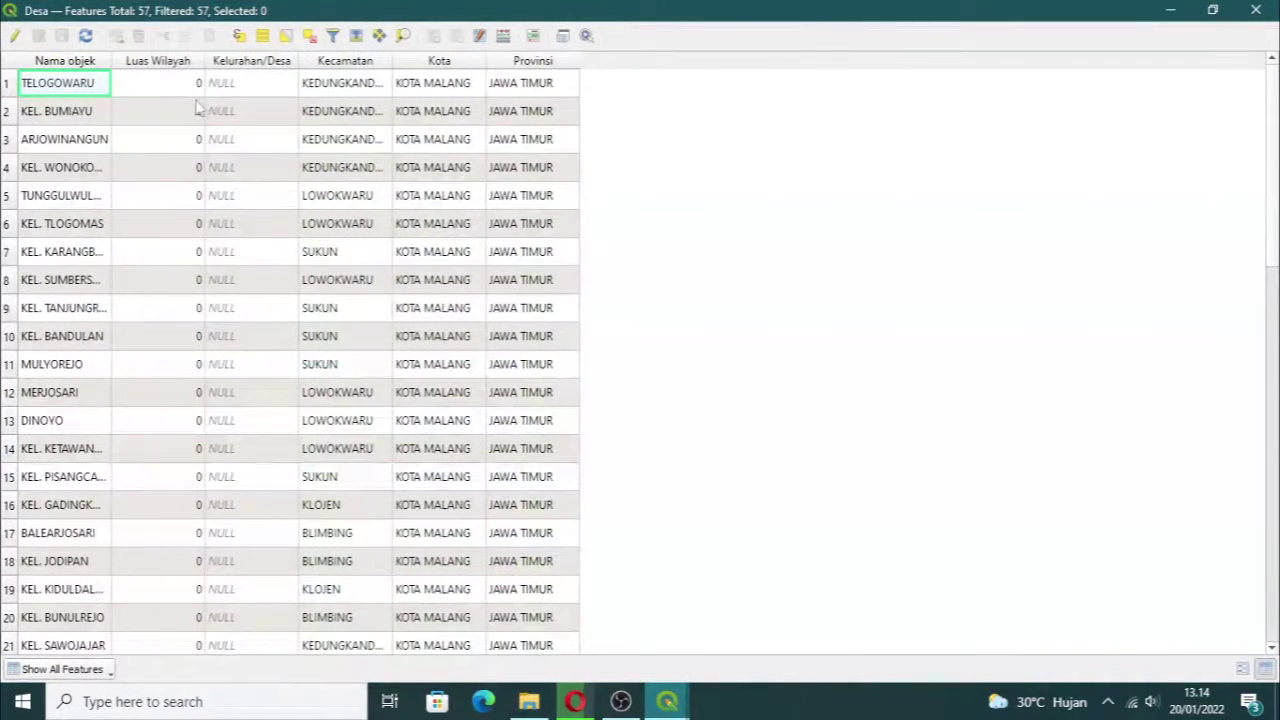
Step: Check the Kelurahan/Desa and Luas Wilayah columns of the Desa attribute table, sorting the records by each
click(230, 63)
click(258, 90)
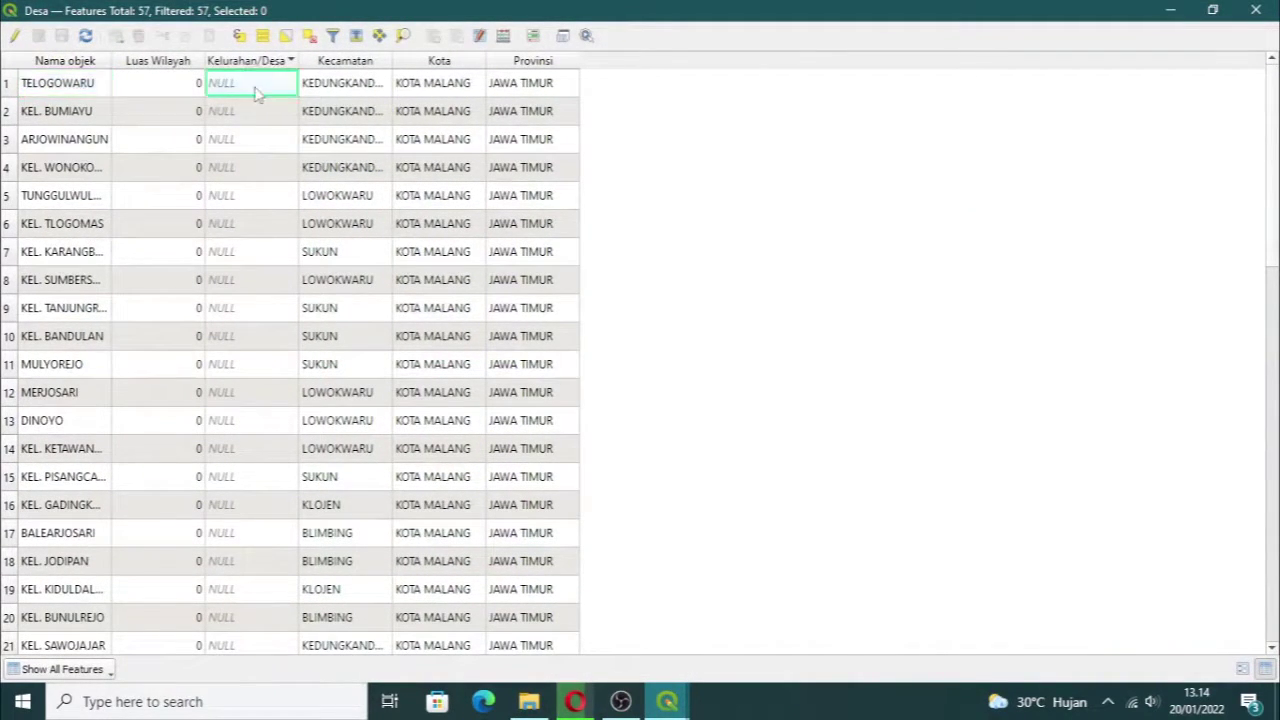
click(172, 92)
click(171, 118)
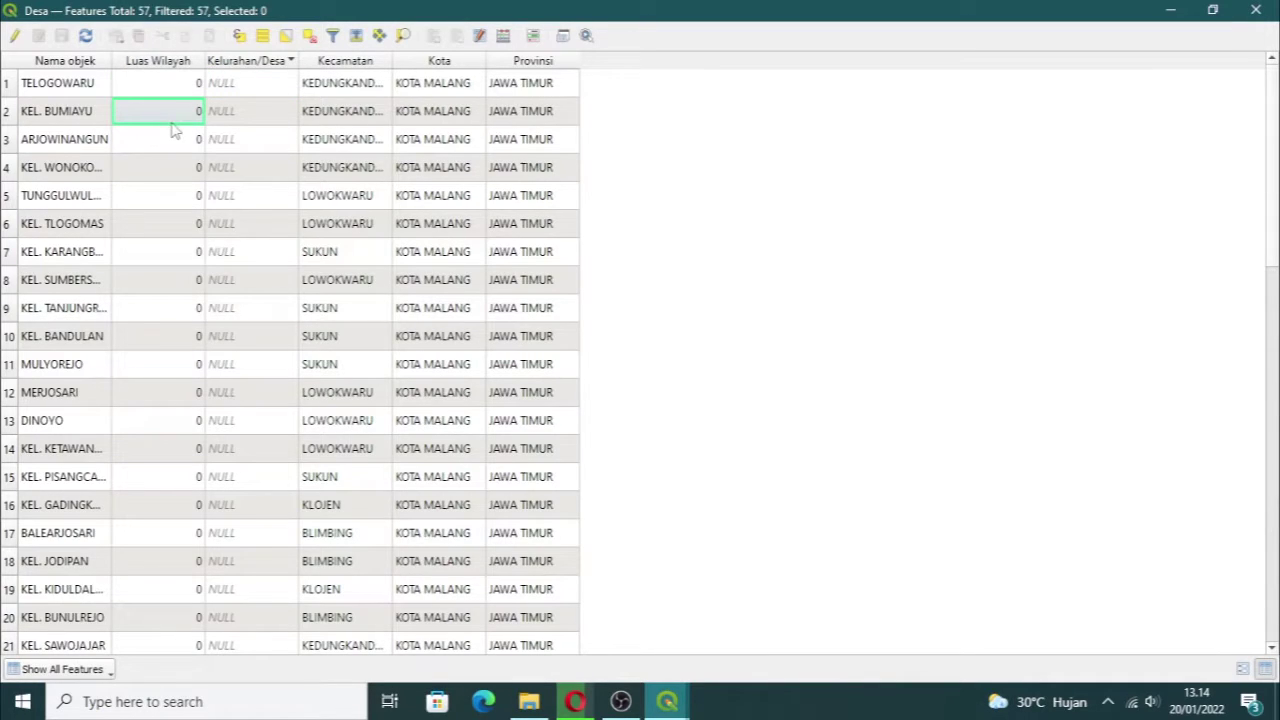
click(168, 64)
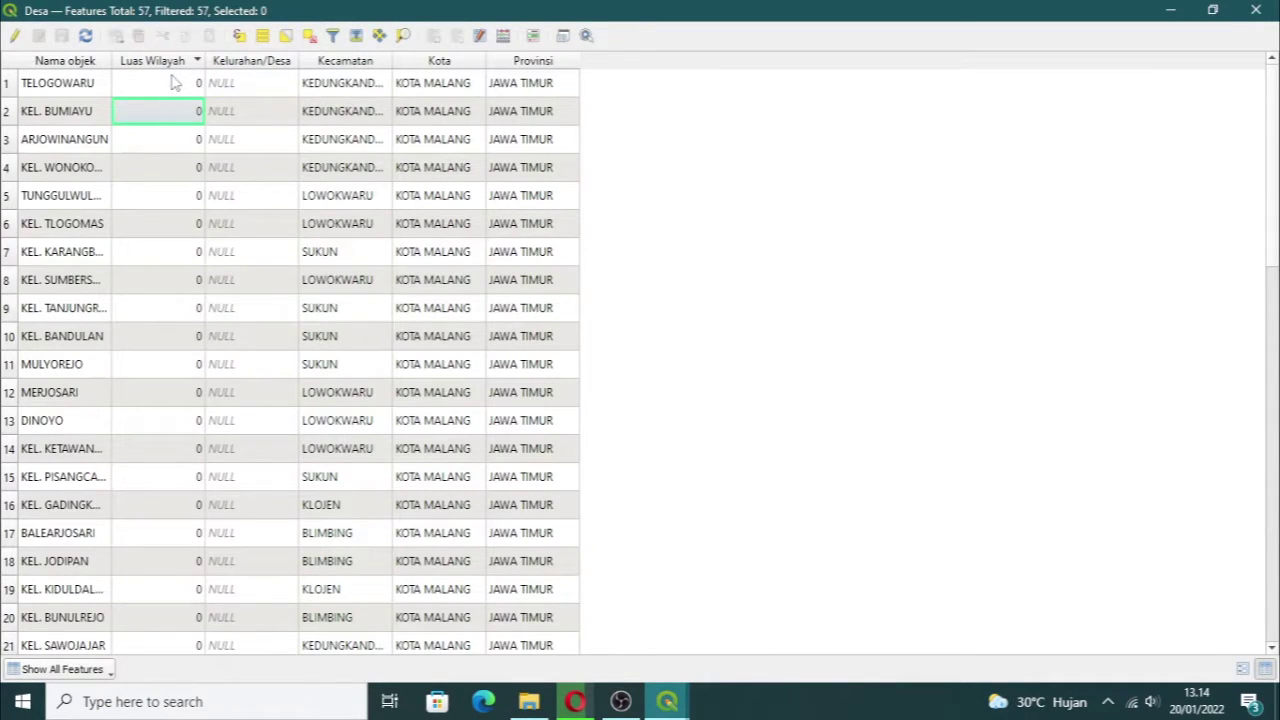
click(175, 87)
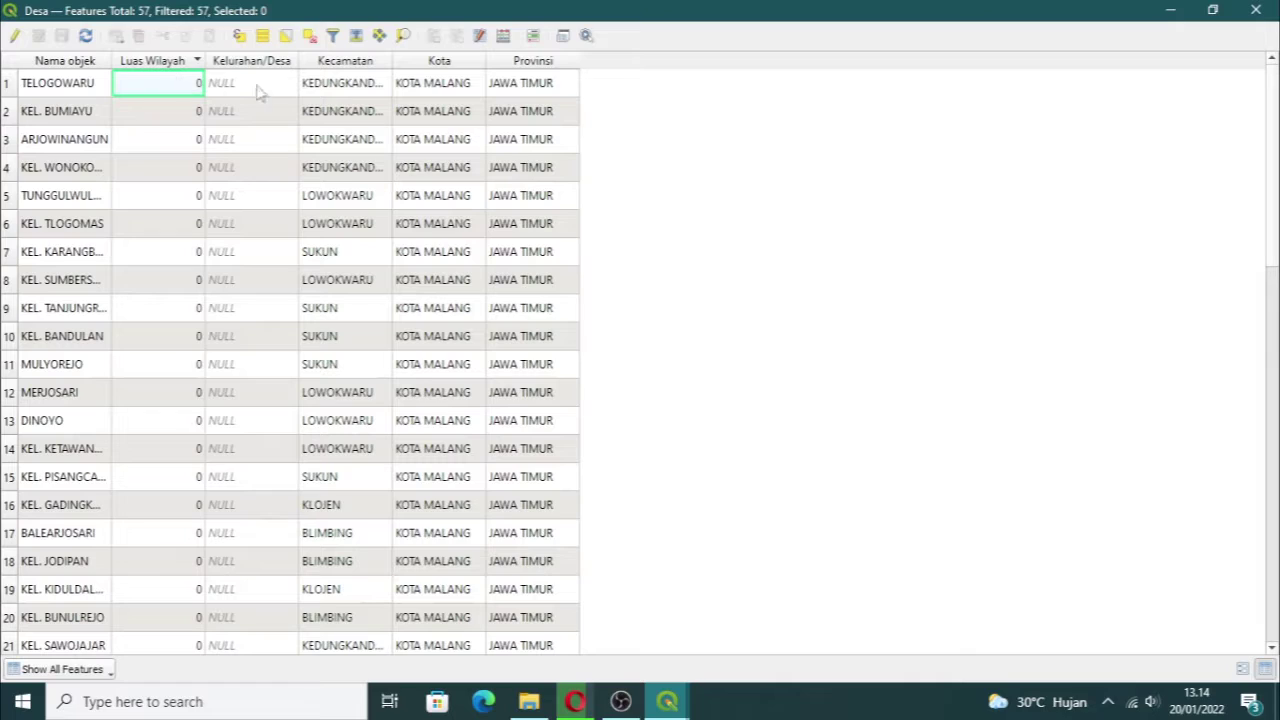
Step: Update the existing Luas Wilayah field with the Field Calculator using the expression $area / 10000
click(504, 37)
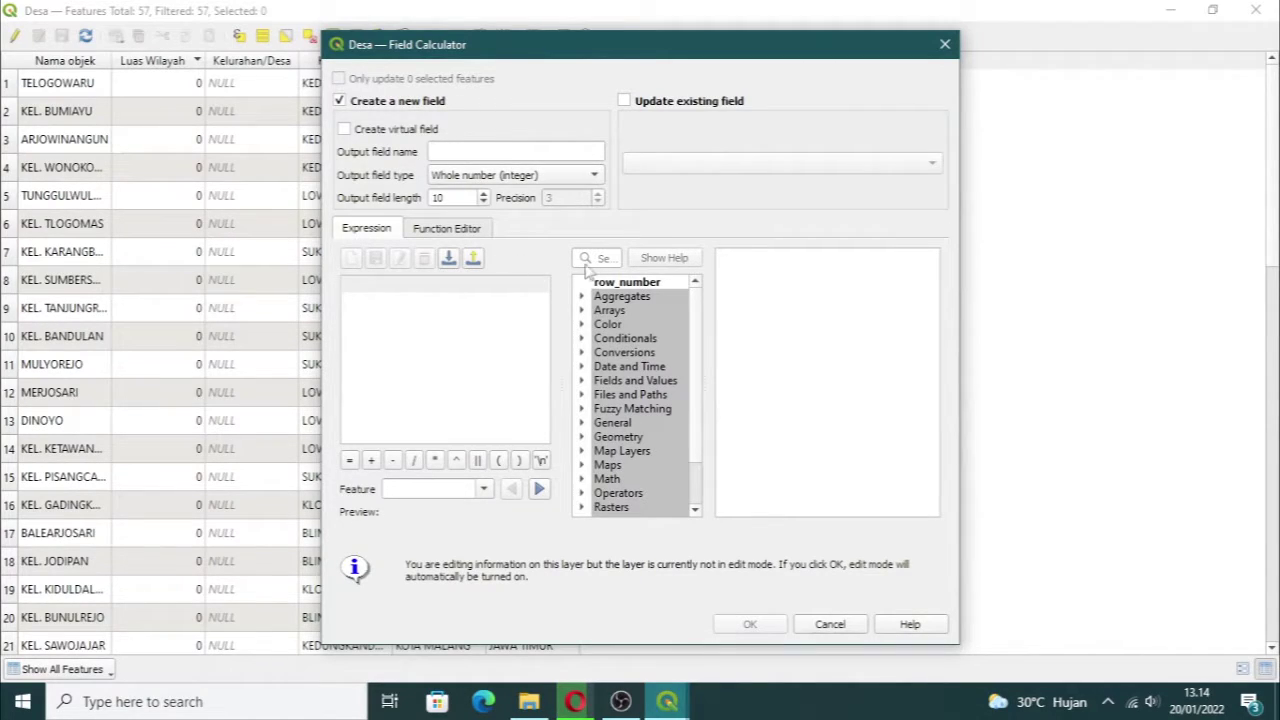
click(626, 101)
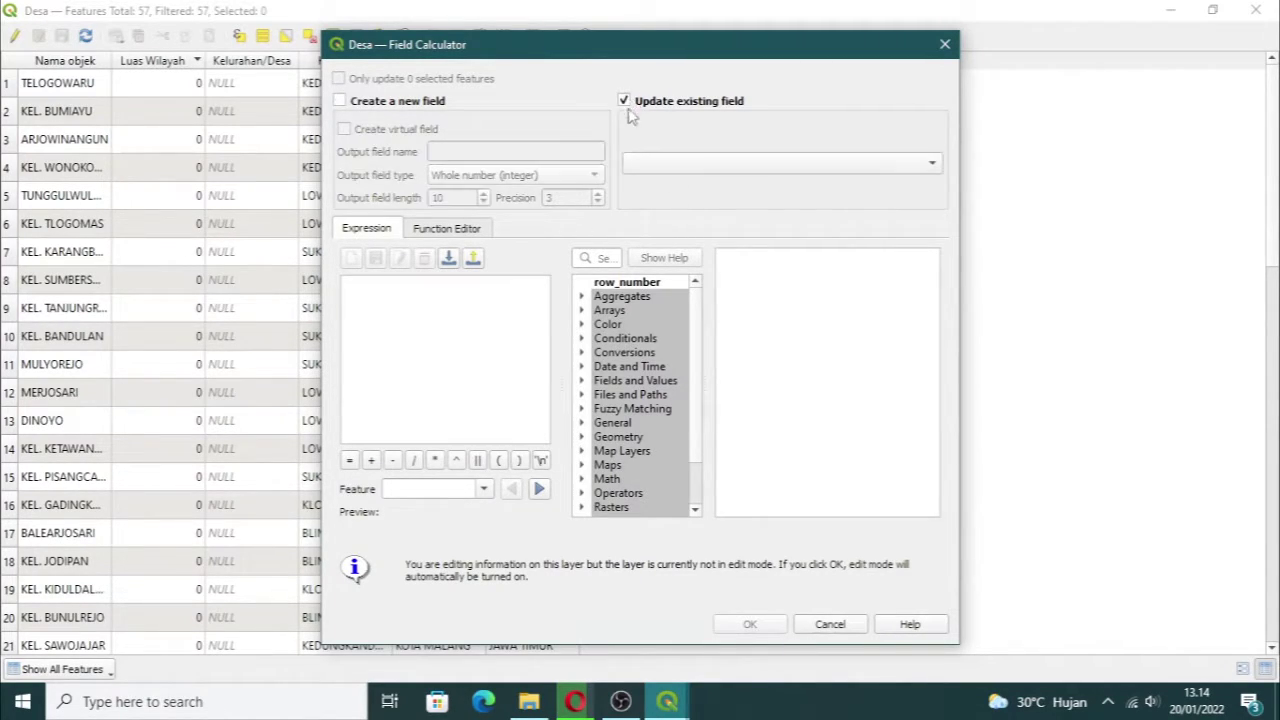
click(657, 163)
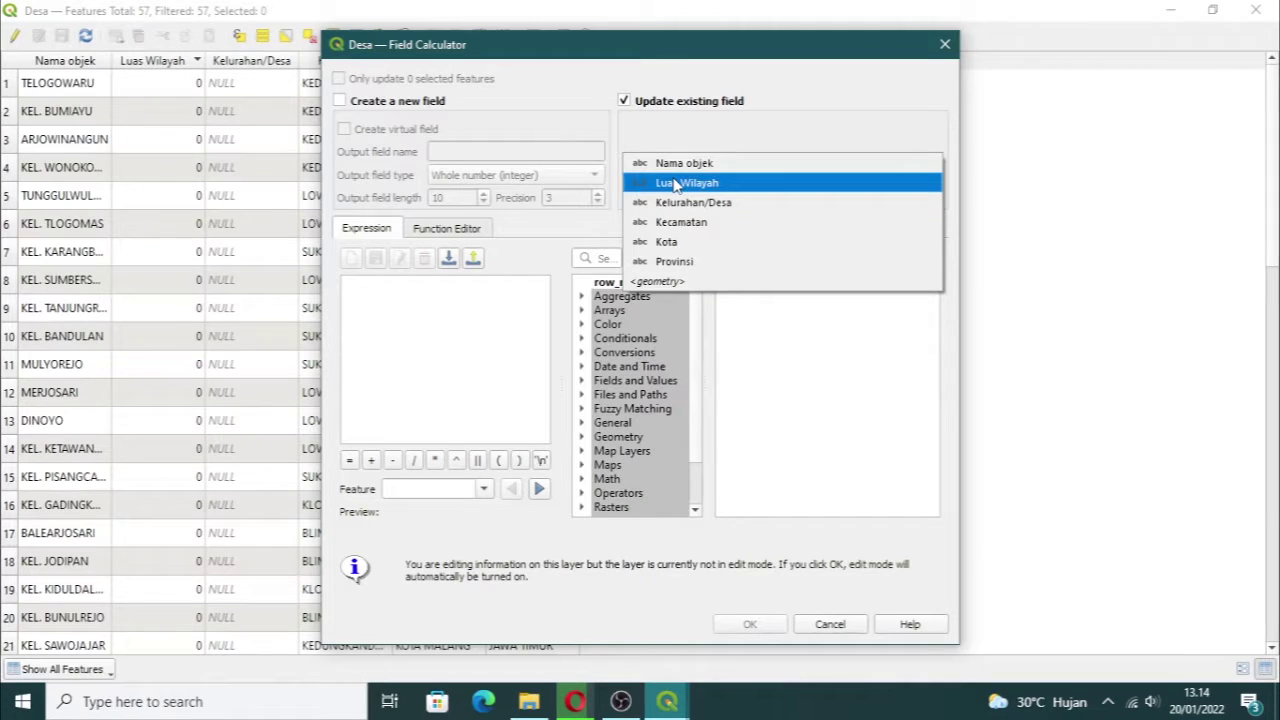
click(676, 184)
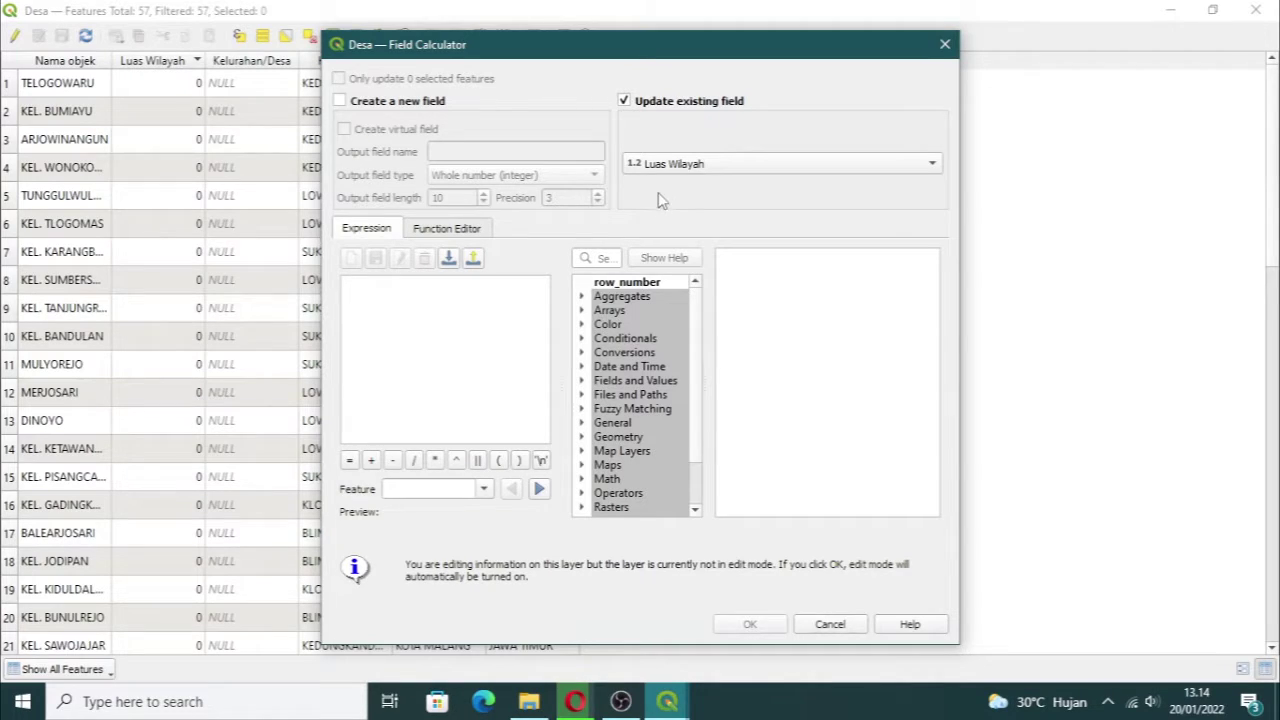
click(605, 258)
text($a)
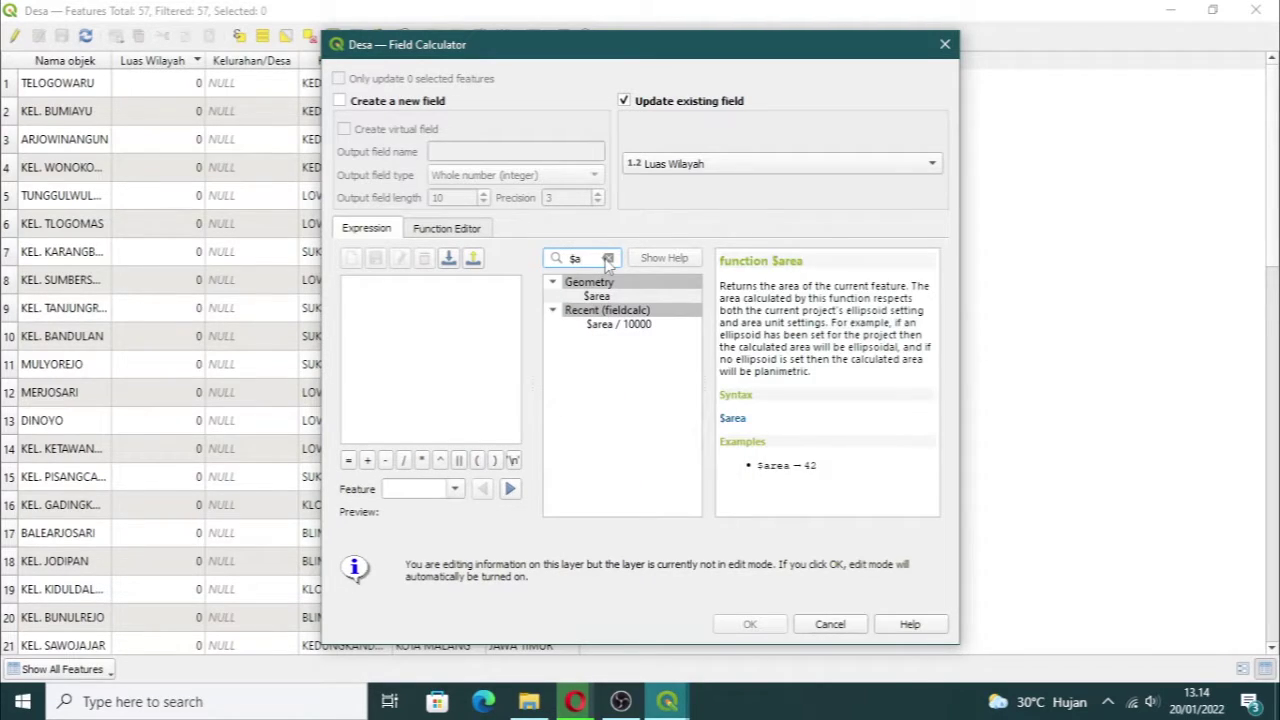
click(620, 326)
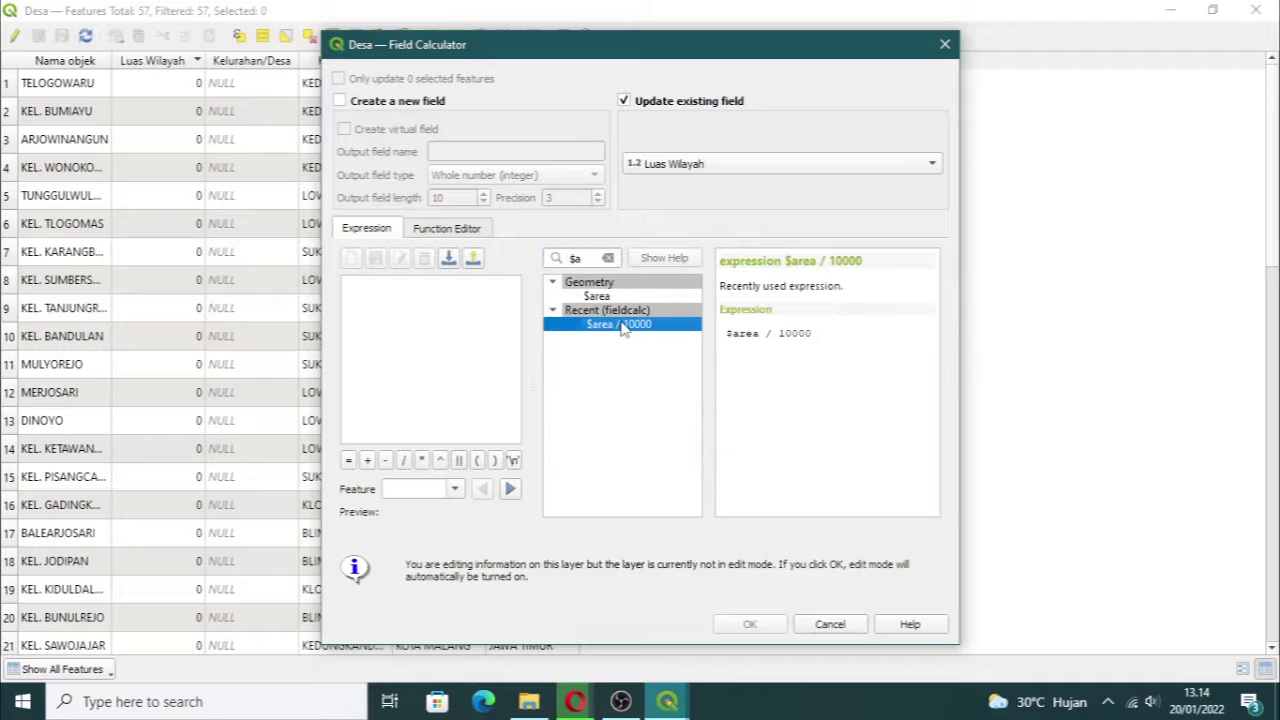
double_click(620, 326)
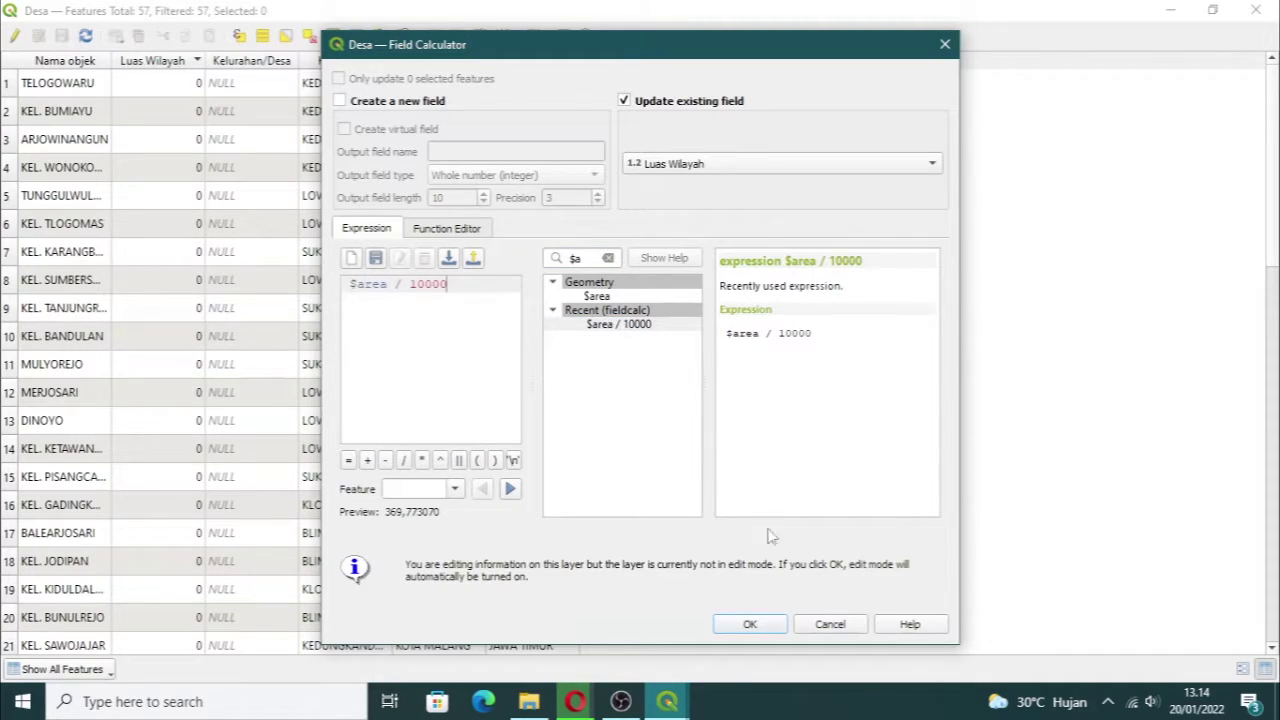
click(750, 624)
Step: Review the calculated areas, stop editing with the Desa changes saved, and close the attribute table
scroll(168, 160, down, 5)
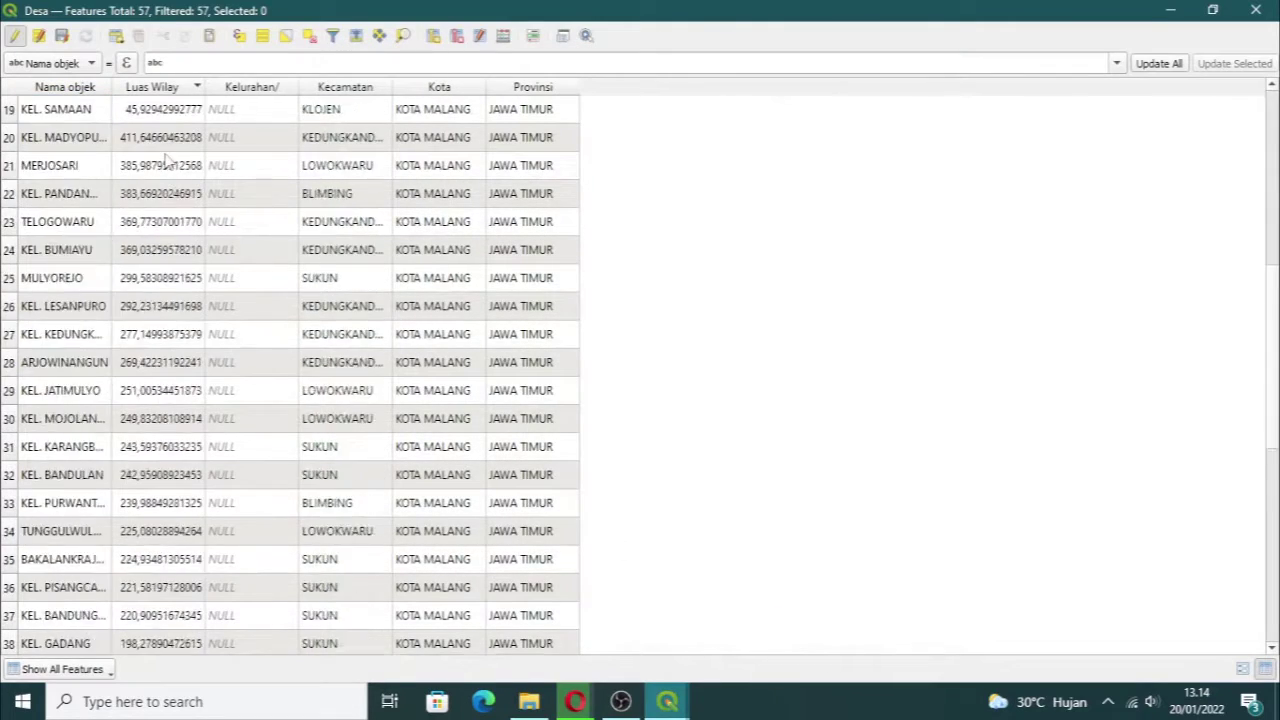
scroll(168, 160, up, 5)
double_click(165, 112)
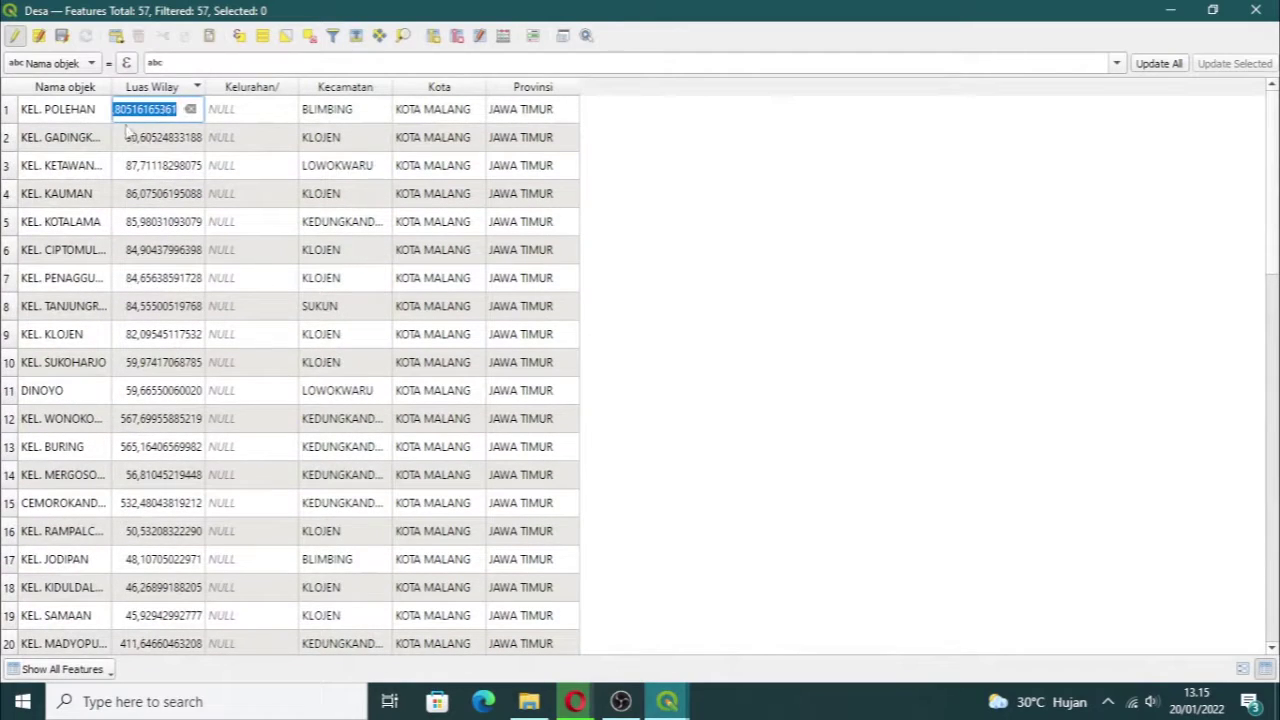
click(15, 35)
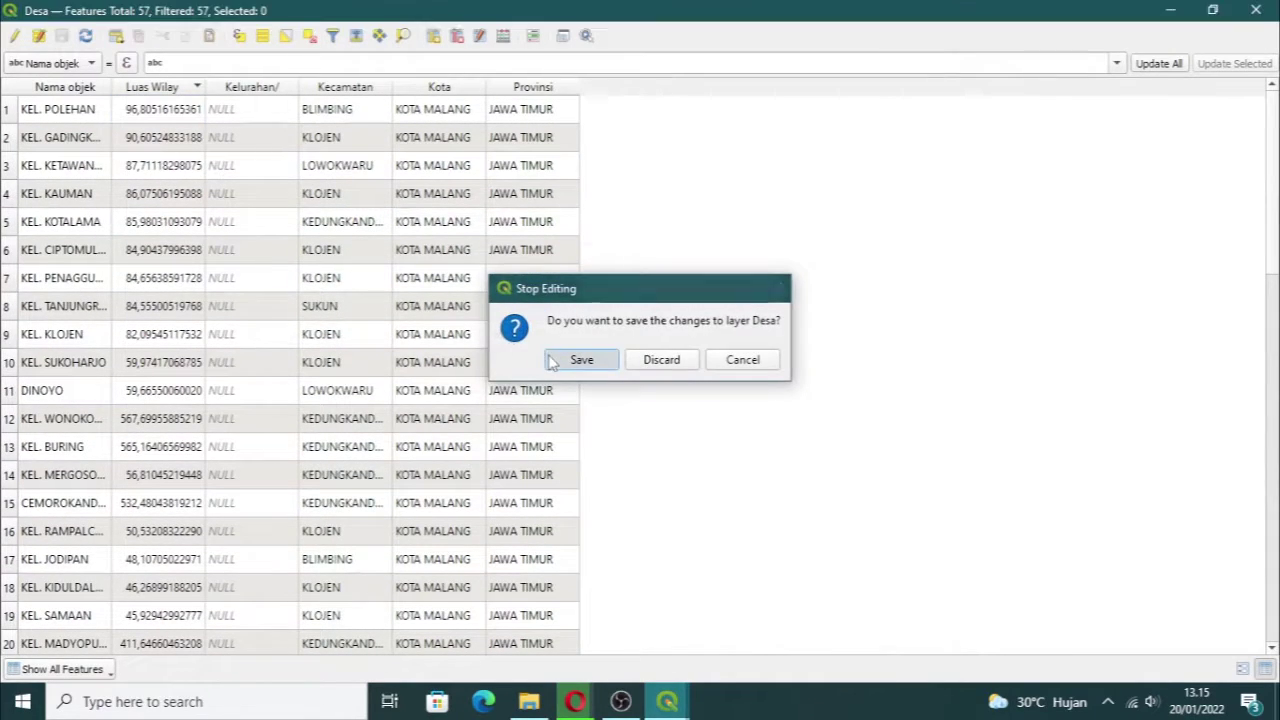
click(572, 360)
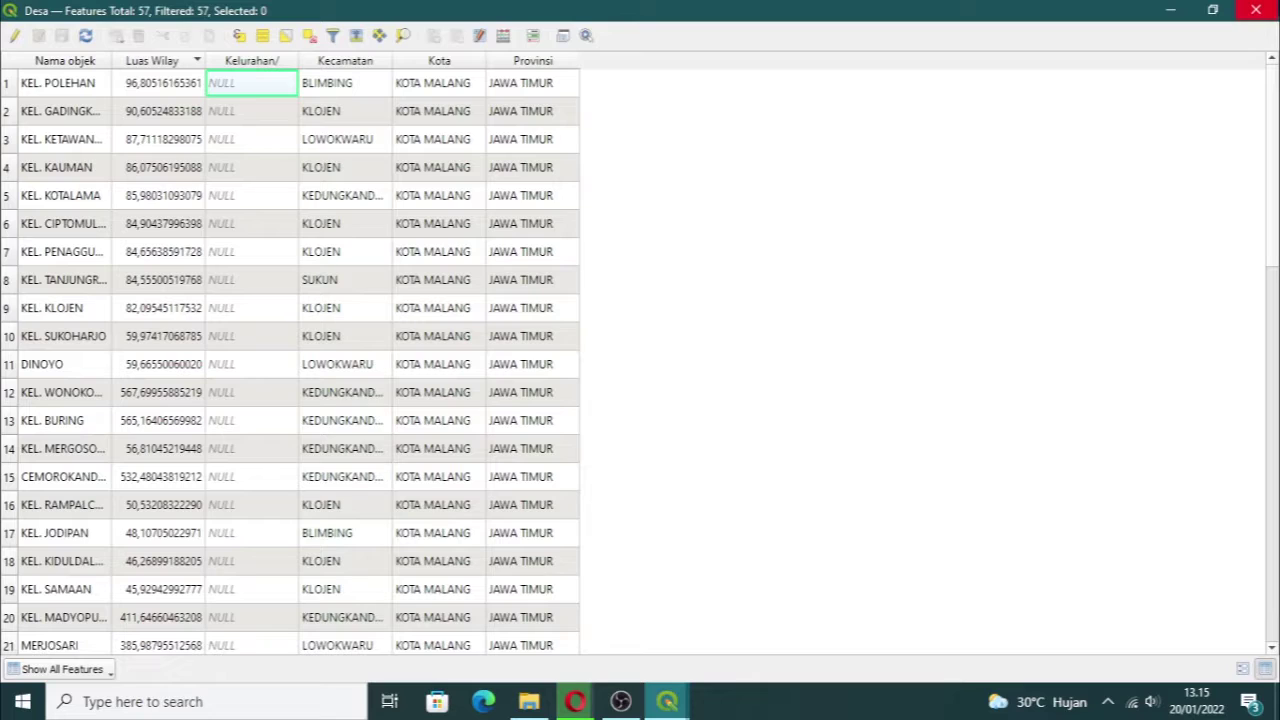
click(1256, 10)
Step: Add the Google Satellite basemap to the project beneath the Google Maps layer
scroll(657, 400, down, 2)
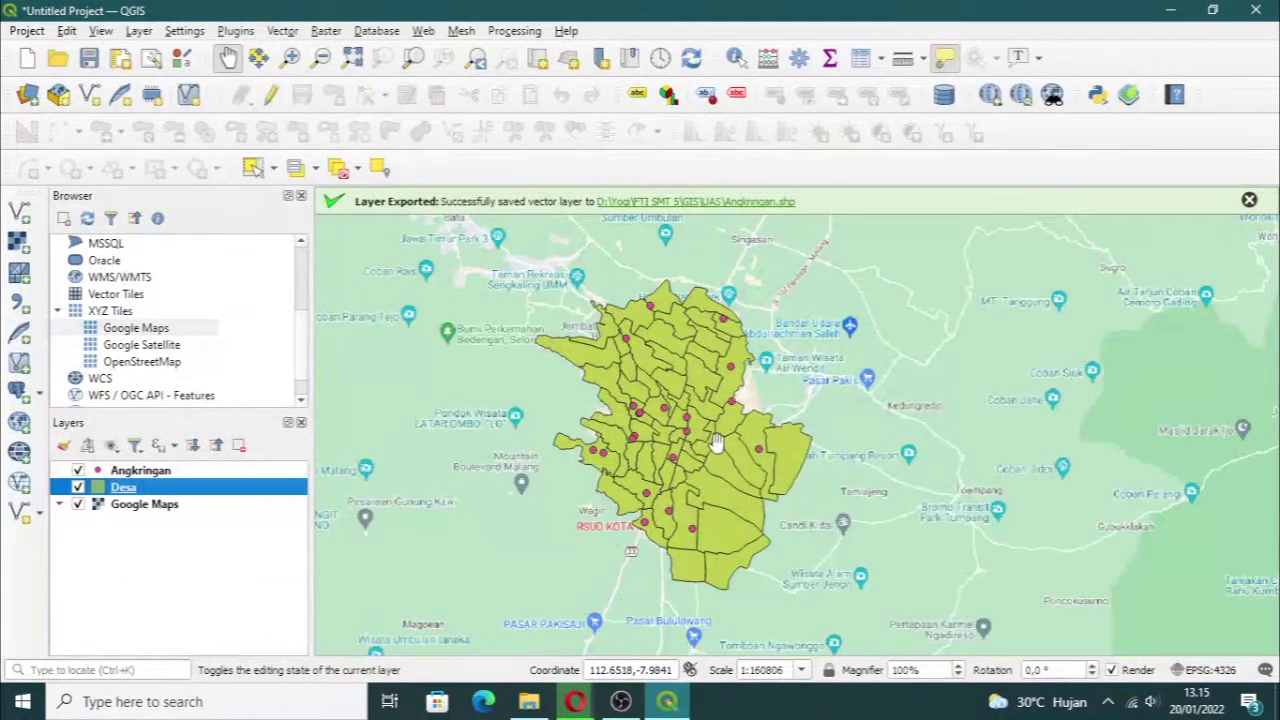
drag(716, 443, 708, 435)
scroll(700, 414, up, 1)
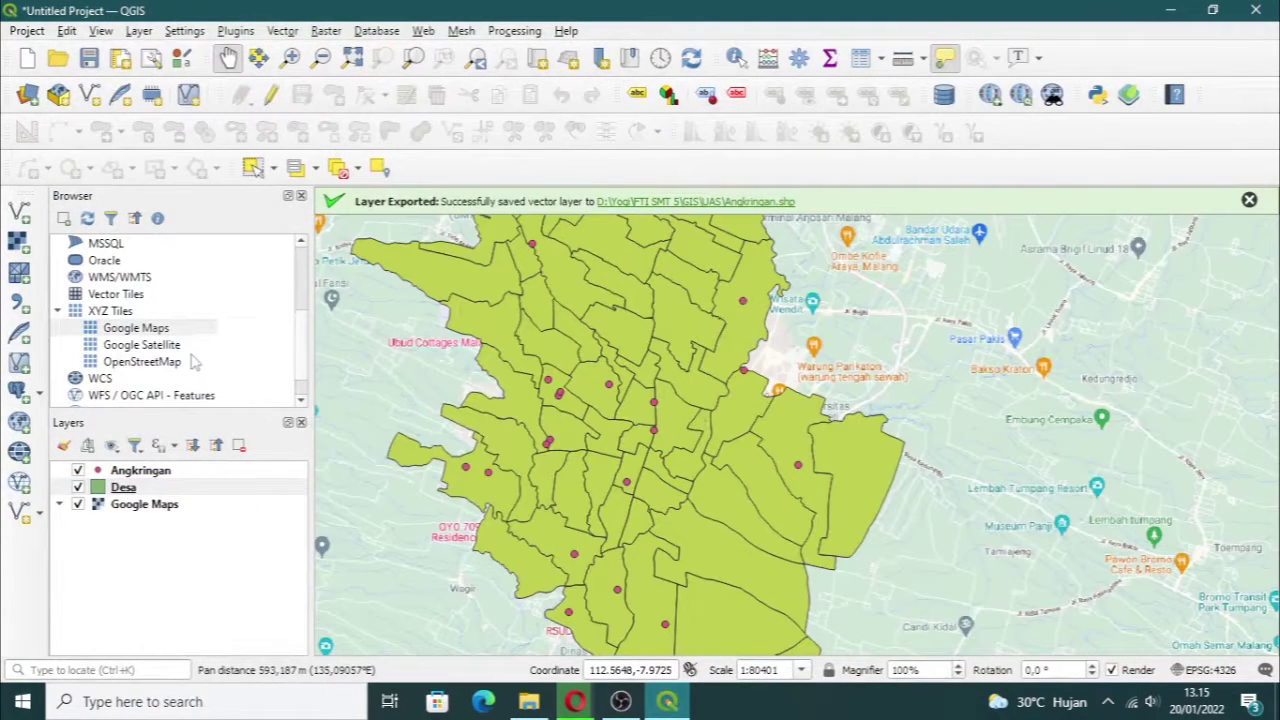
drag(141, 344, 149, 545)
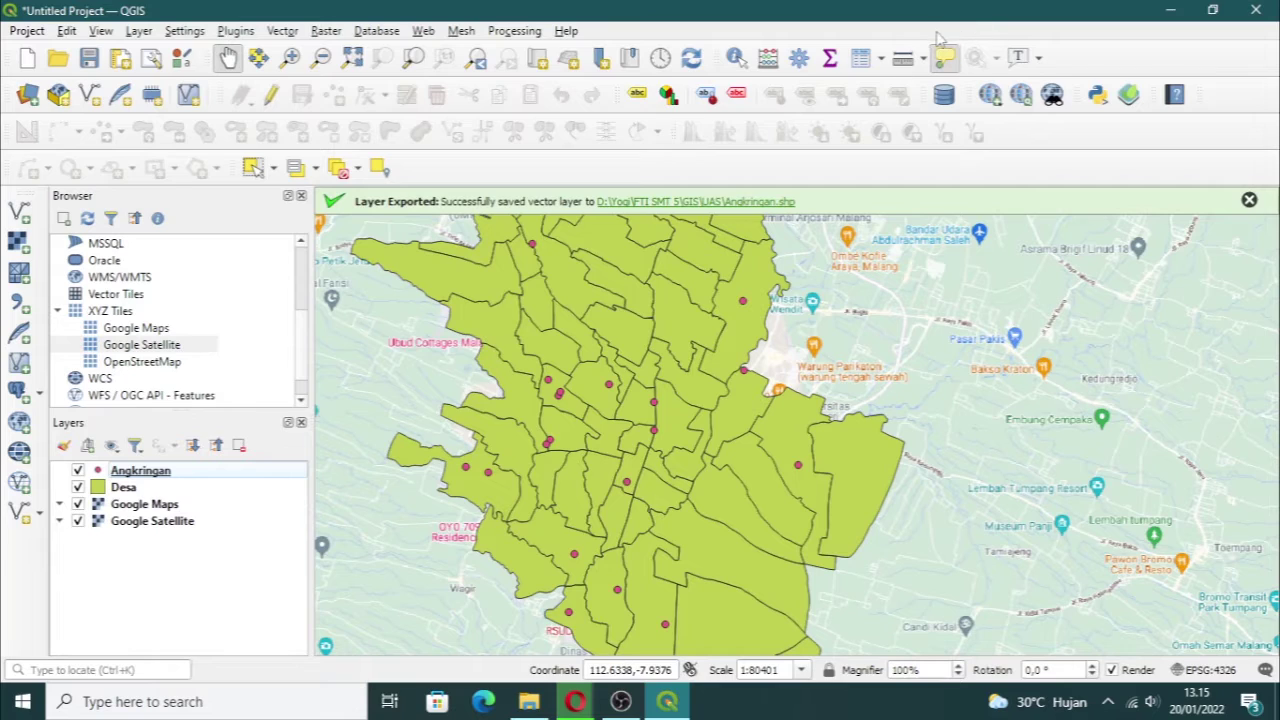
Step: Show the Layer Styling panel and style the Desa layer as Categorized by Kecamatan, classified with random colors
right_click(940, 38)
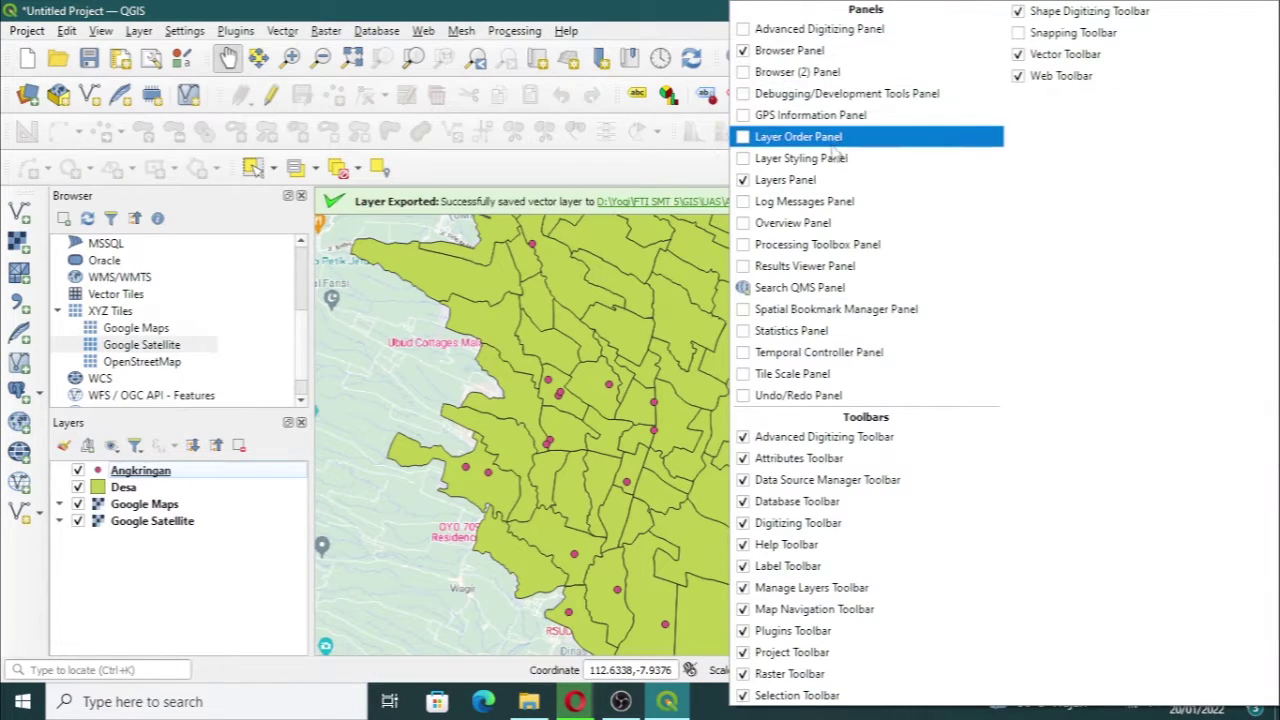
click(833, 159)
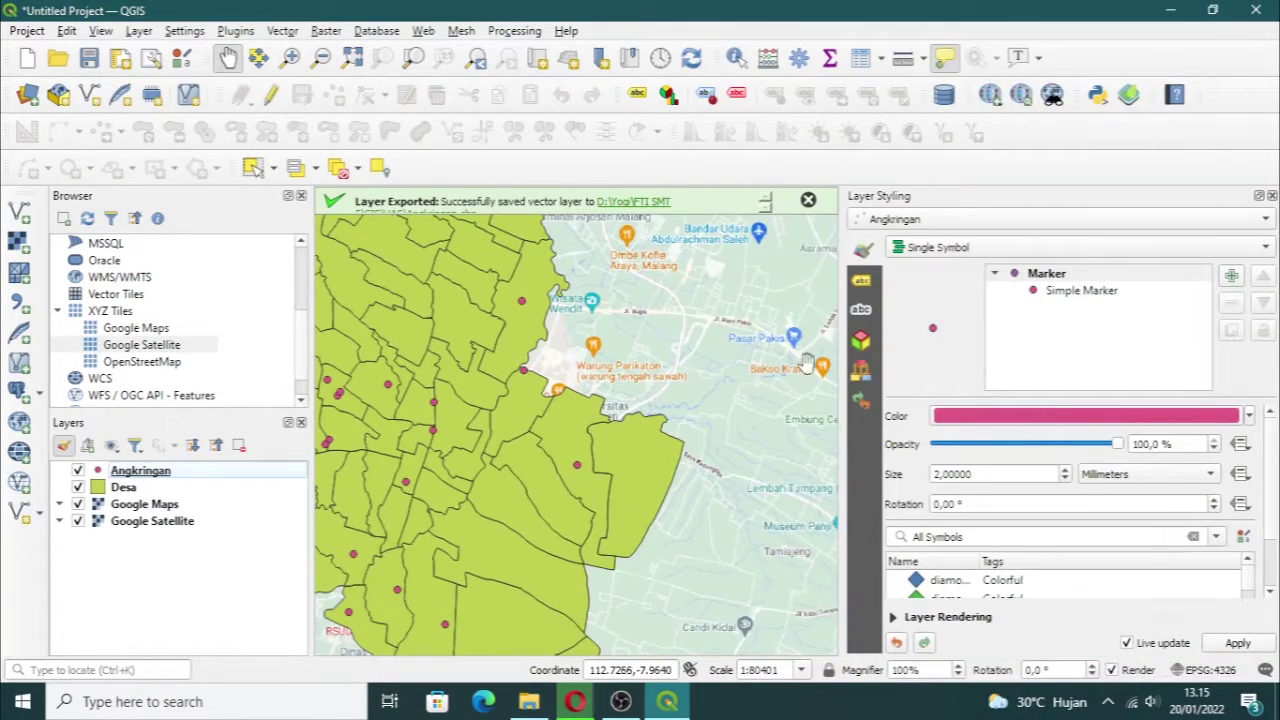
click(178, 490)
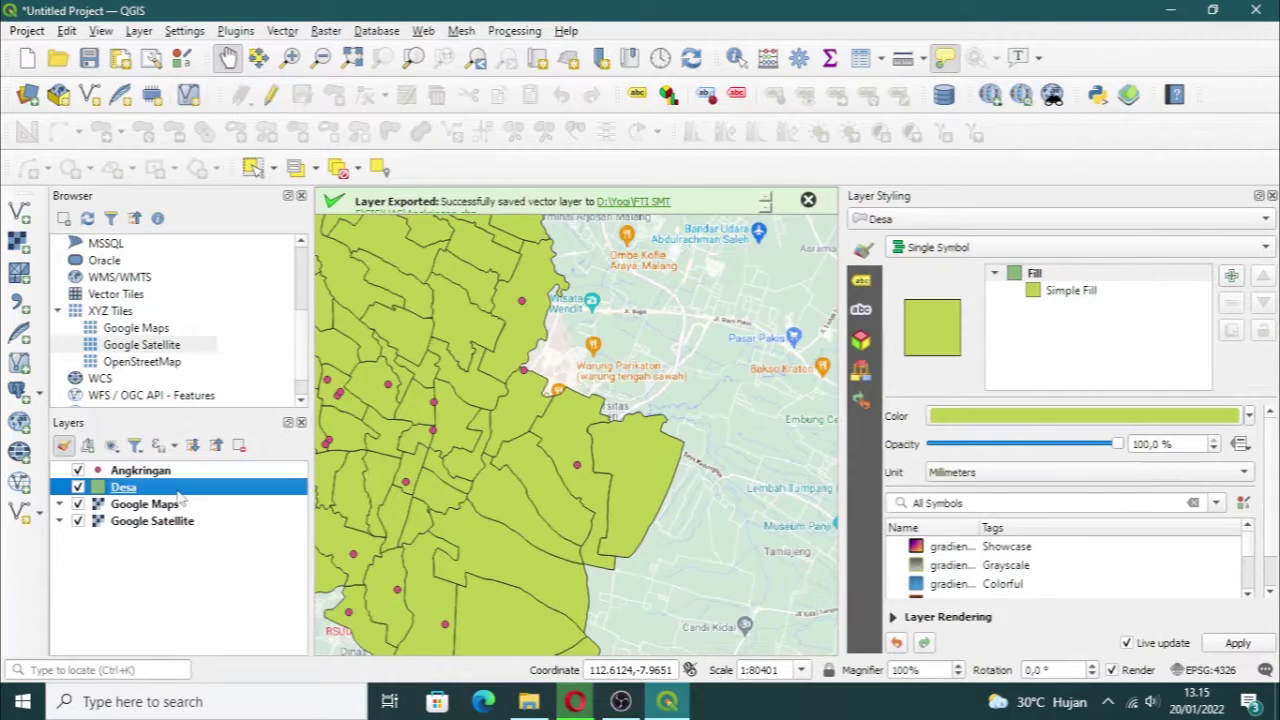
click(973, 252)
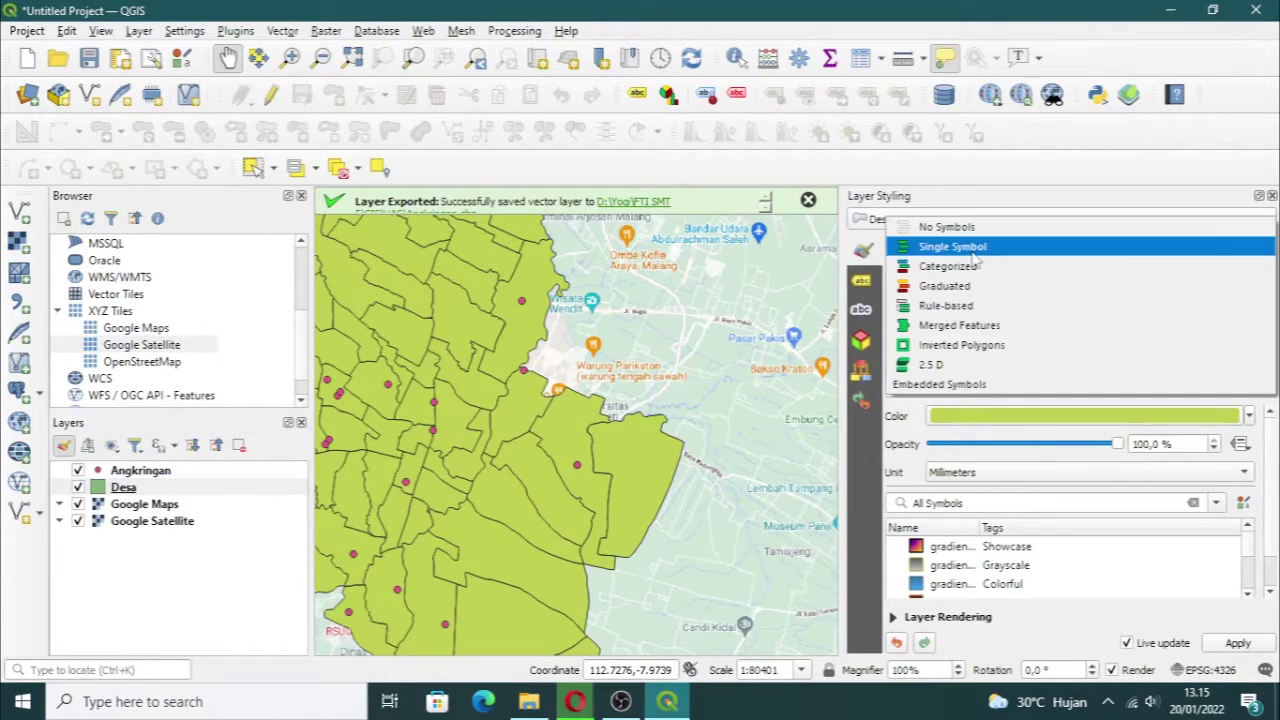
click(975, 267)
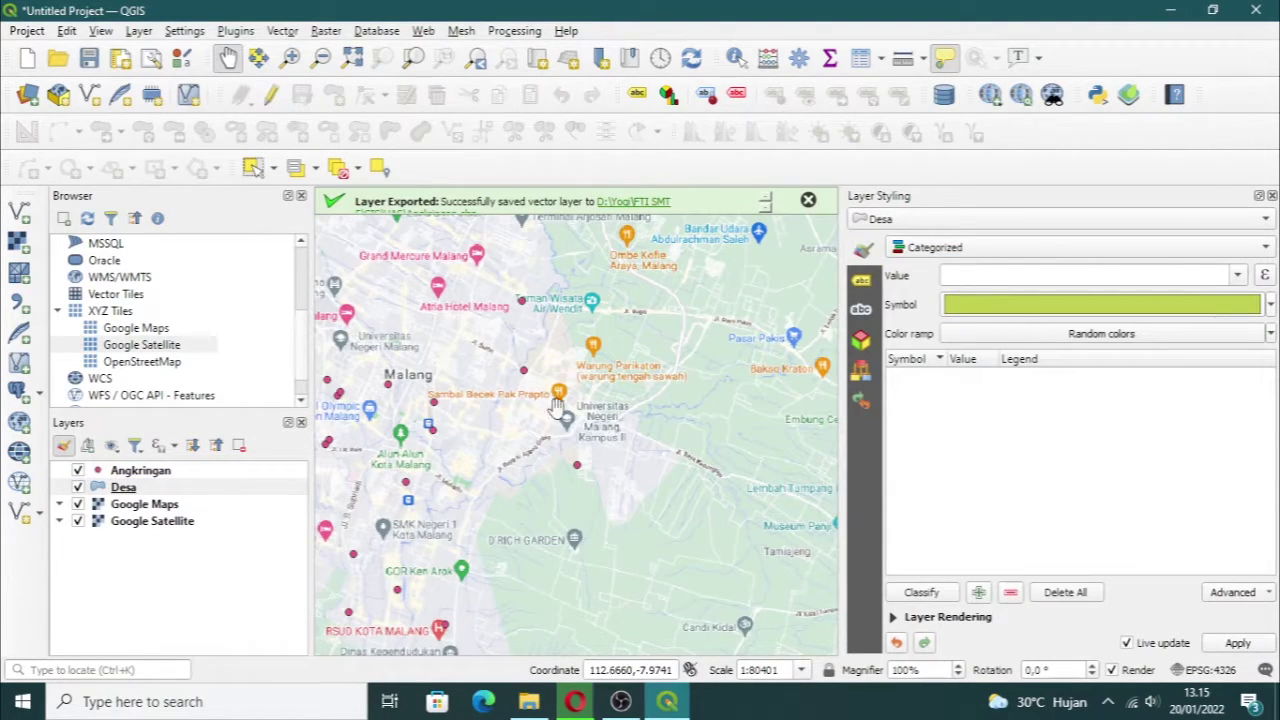
click(1237, 275)
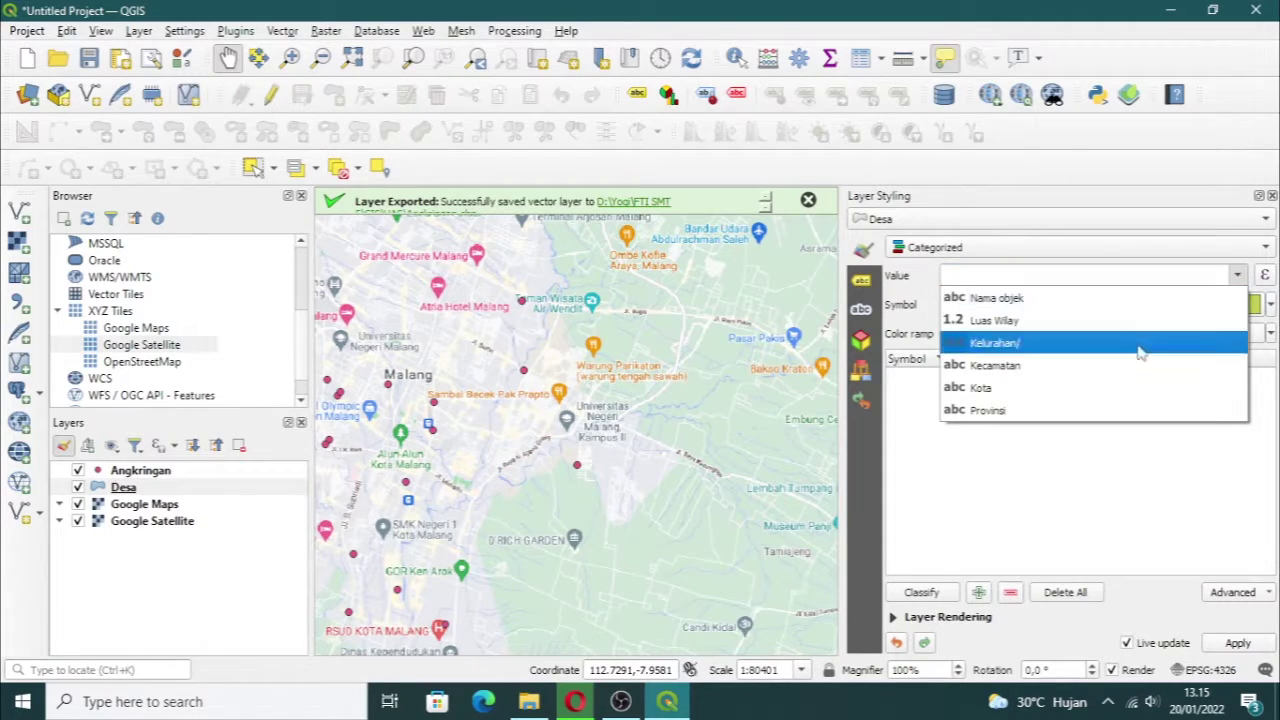
click(1140, 365)
click(922, 593)
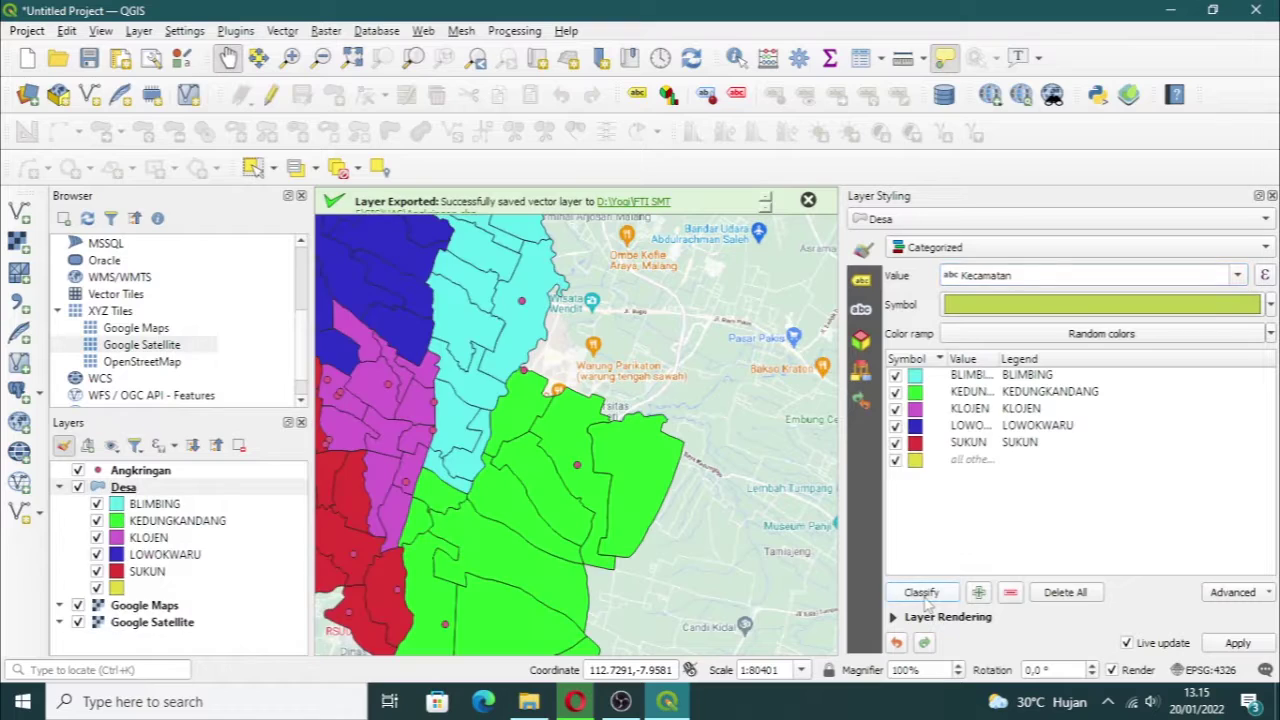
Step: Remove the "all other values" category from the Desa symbology and inspect the coloured districts on the map
click(979, 462)
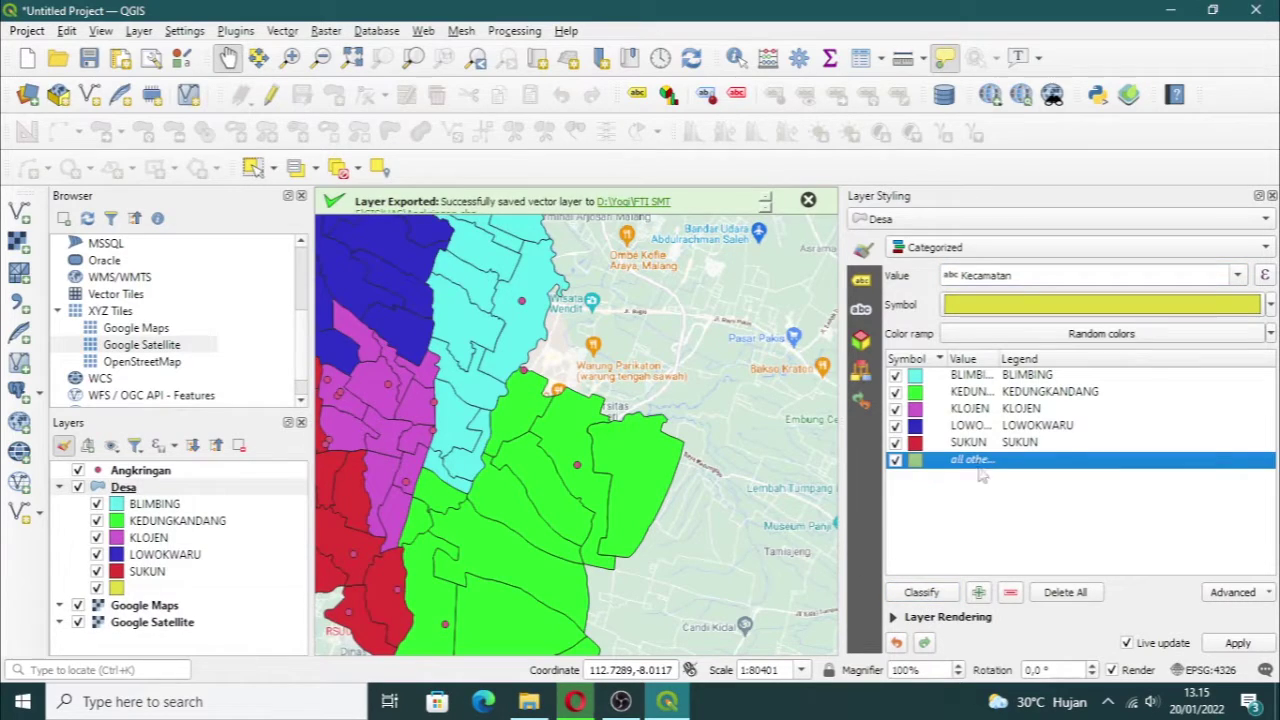
click(1010, 592)
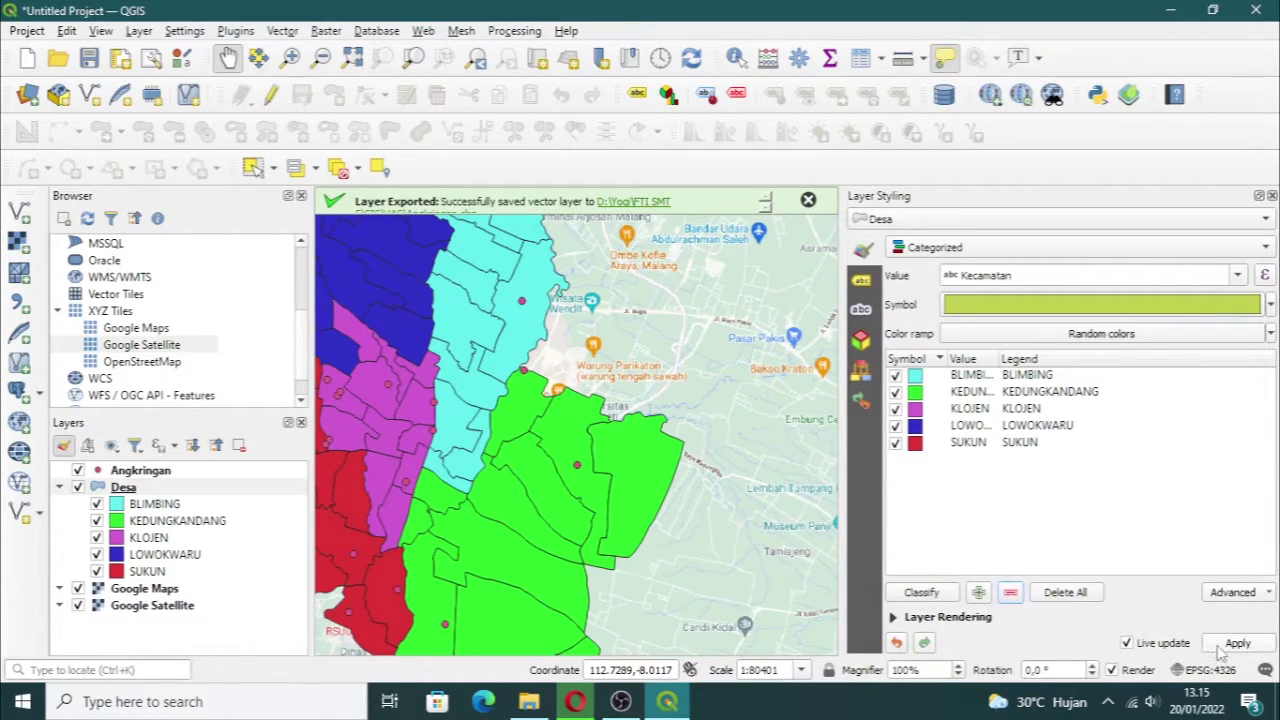
drag(526, 354, 680, 347)
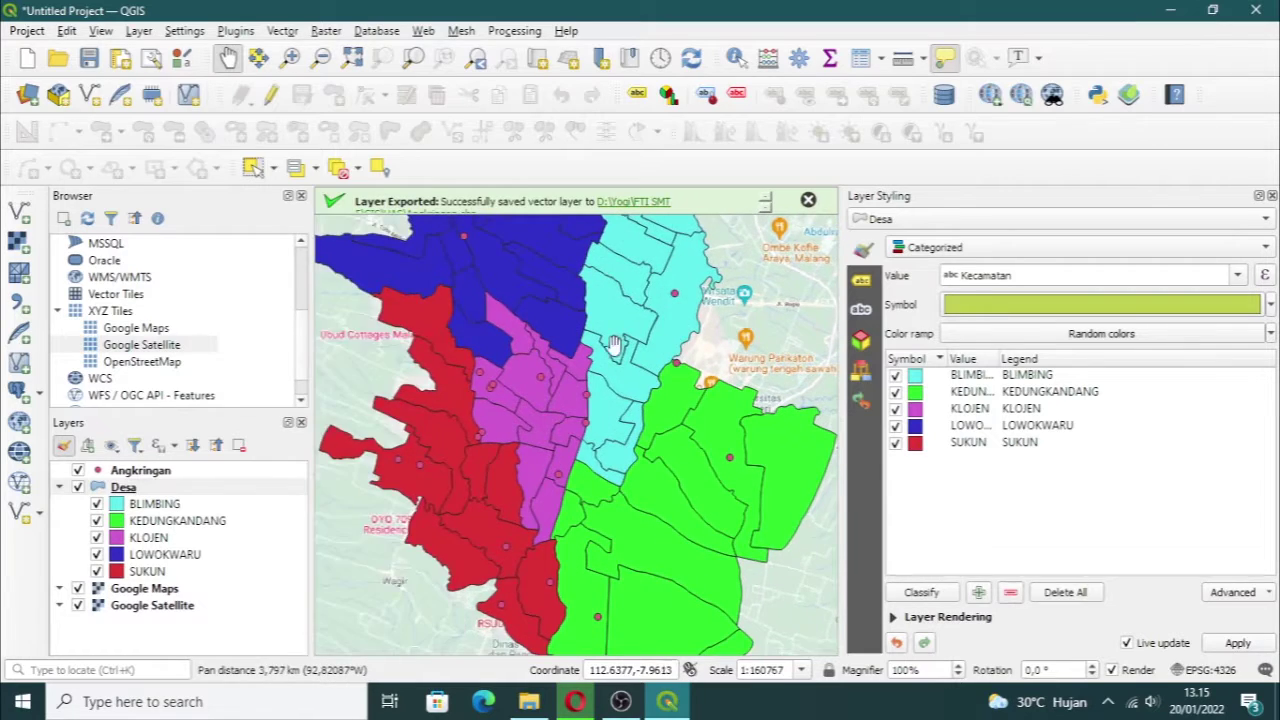
scroll(660, 365, down, 2)
scroll(640, 380, up, 4)
drag(614, 402, 614, 380)
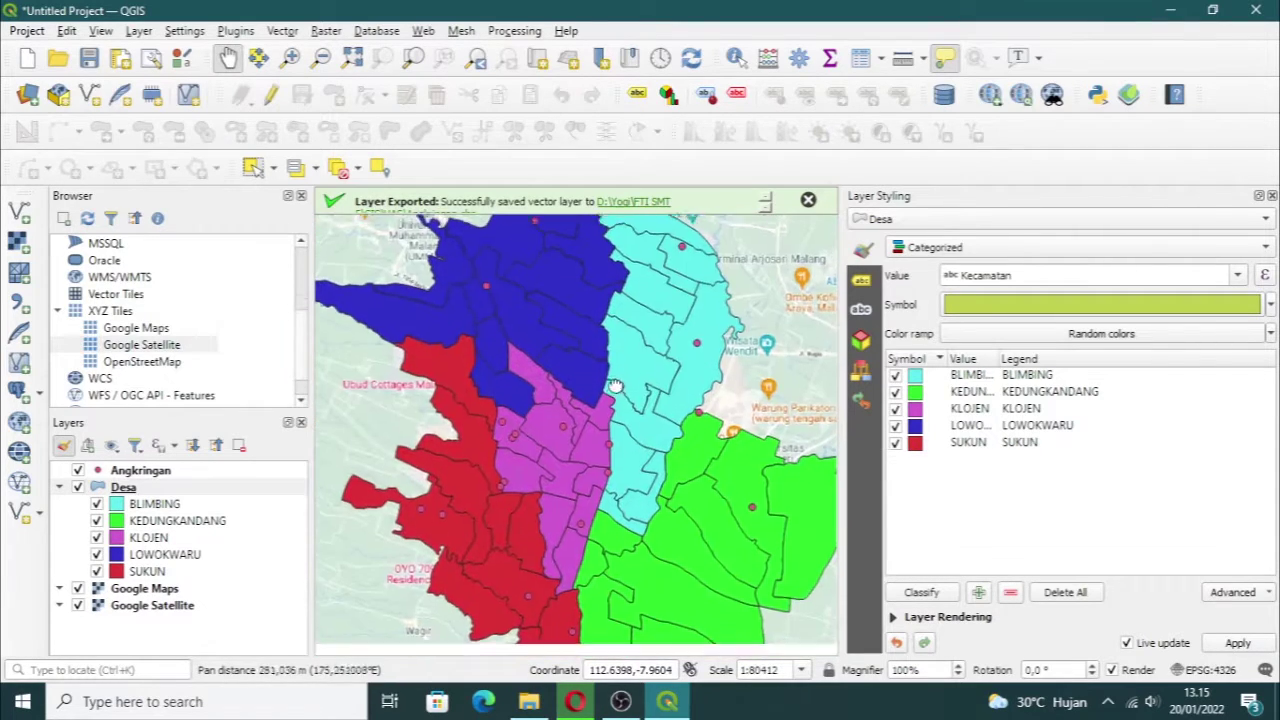
scroll(615, 380, down, 1)
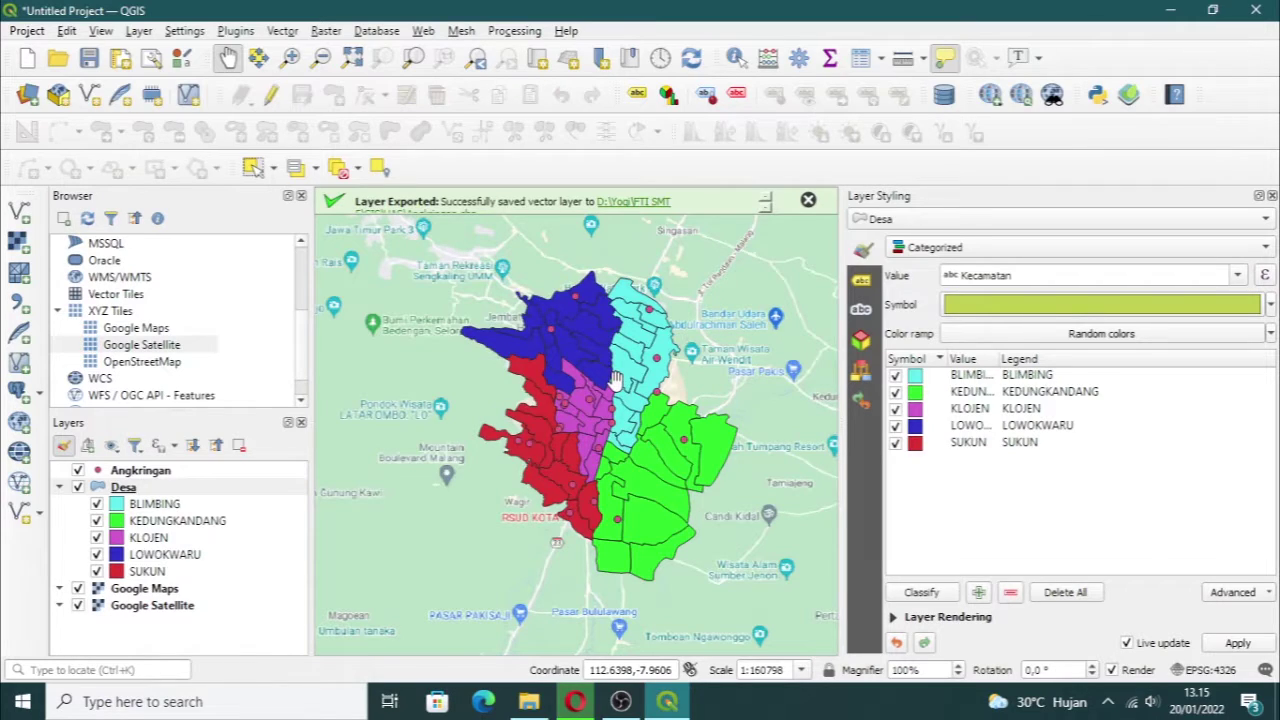
Step: Try the blue diamond, red starburst and black dot preset markers on the Angkringan points, finishing with the brown dot
click(137, 472)
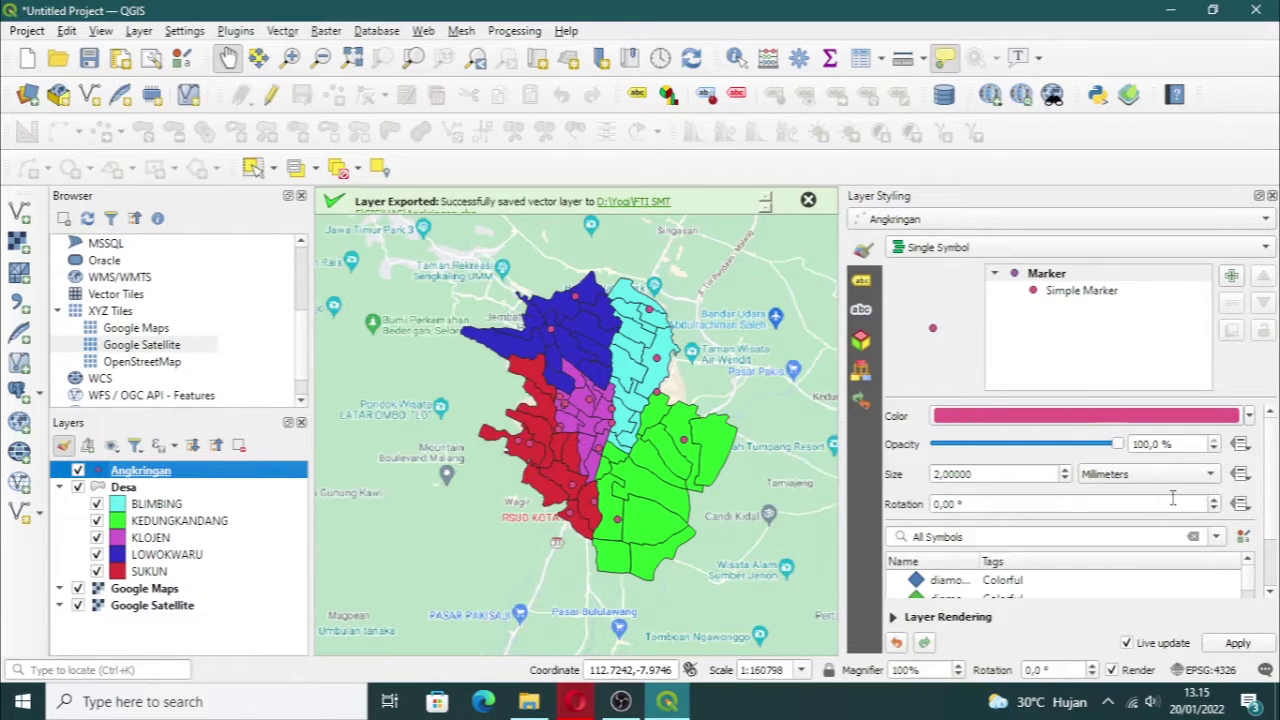
click(943, 582)
scroll(960, 585, down, 1)
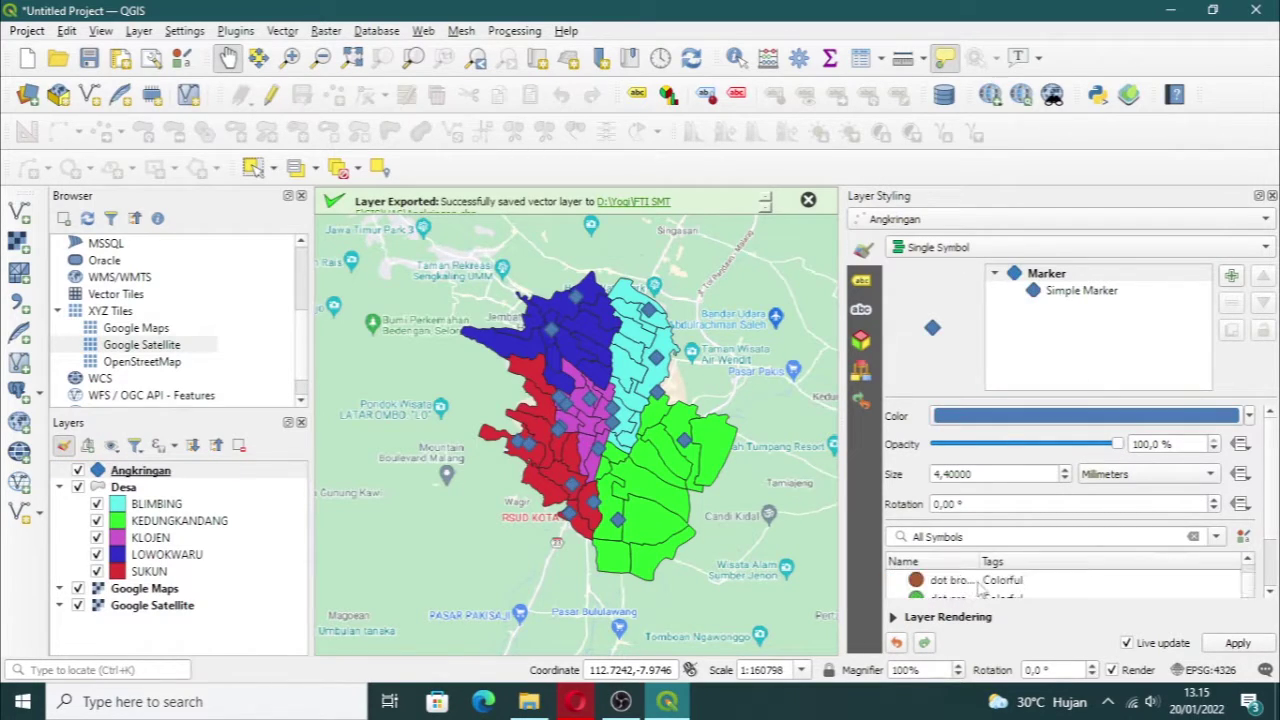
scroll(985, 591, down, 1)
click(968, 596)
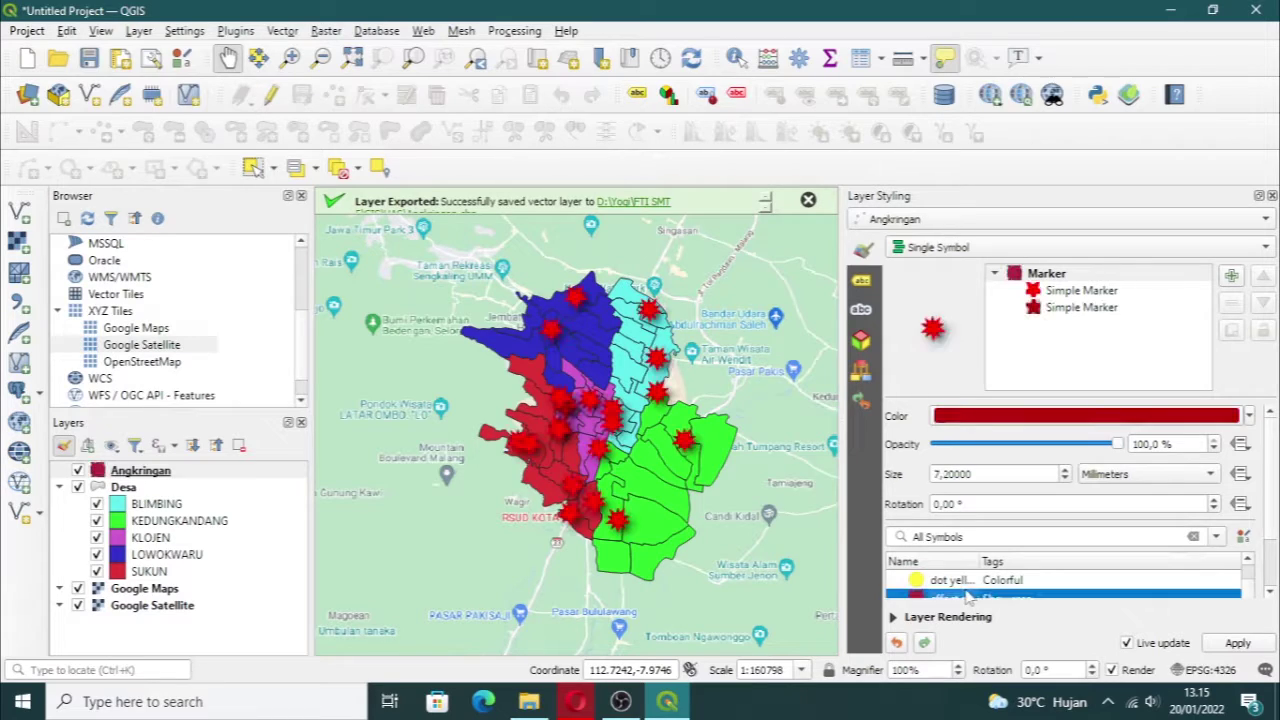
scroll(968, 593, down, 1)
click(968, 585)
scroll(970, 592, down, 1)
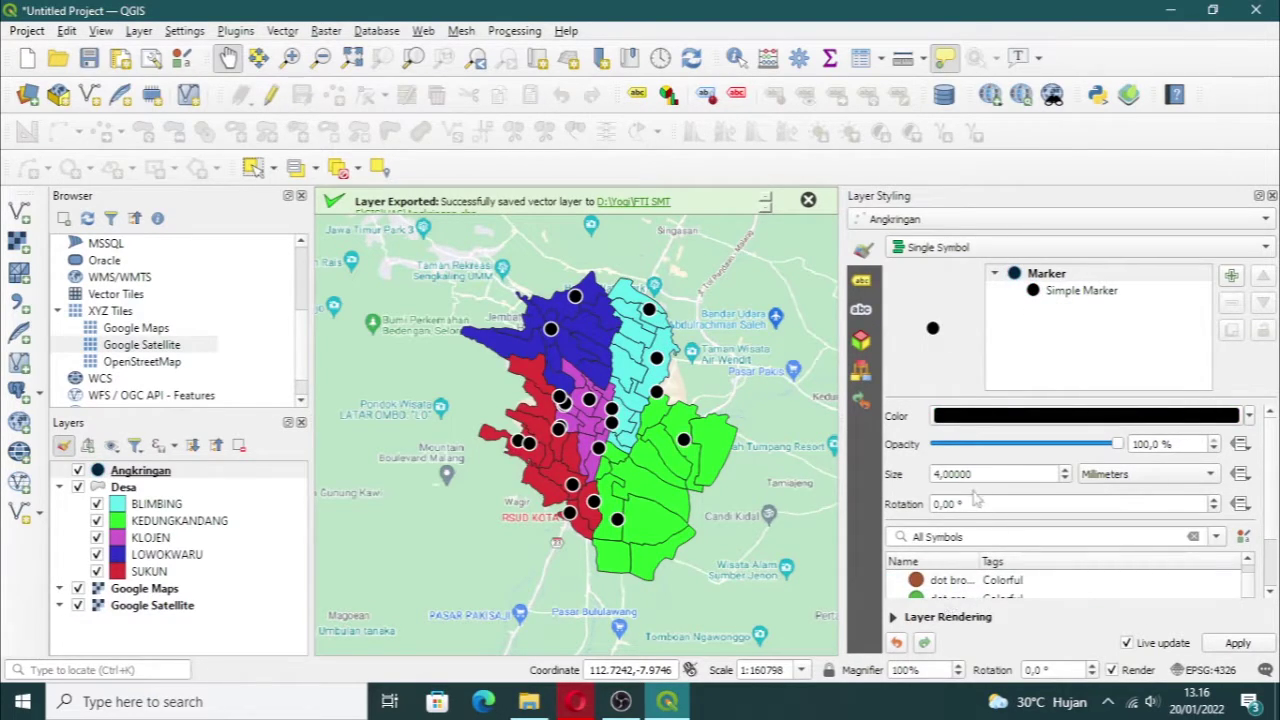
click(961, 584)
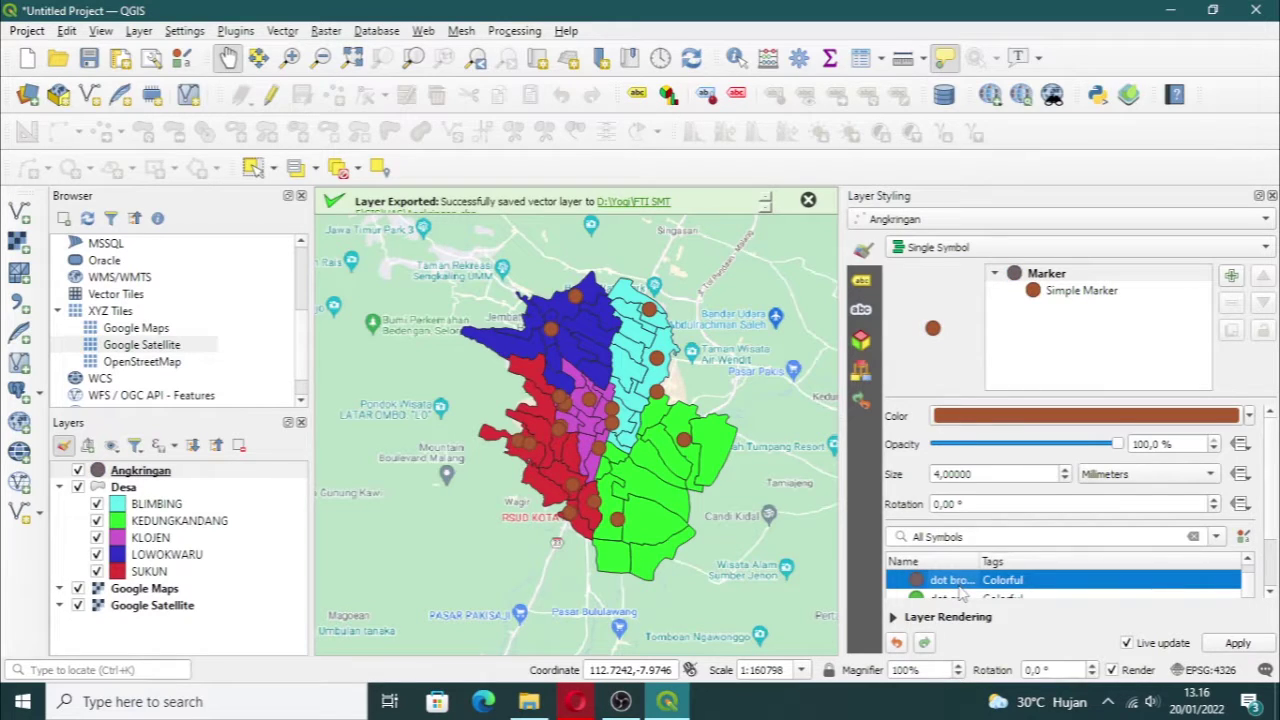
Step: Apply the yellow dot preset marker to the Angkringan points
scroll(961, 593, down, 1)
click(962, 584)
scroll(962, 586, down, 1)
click(963, 584)
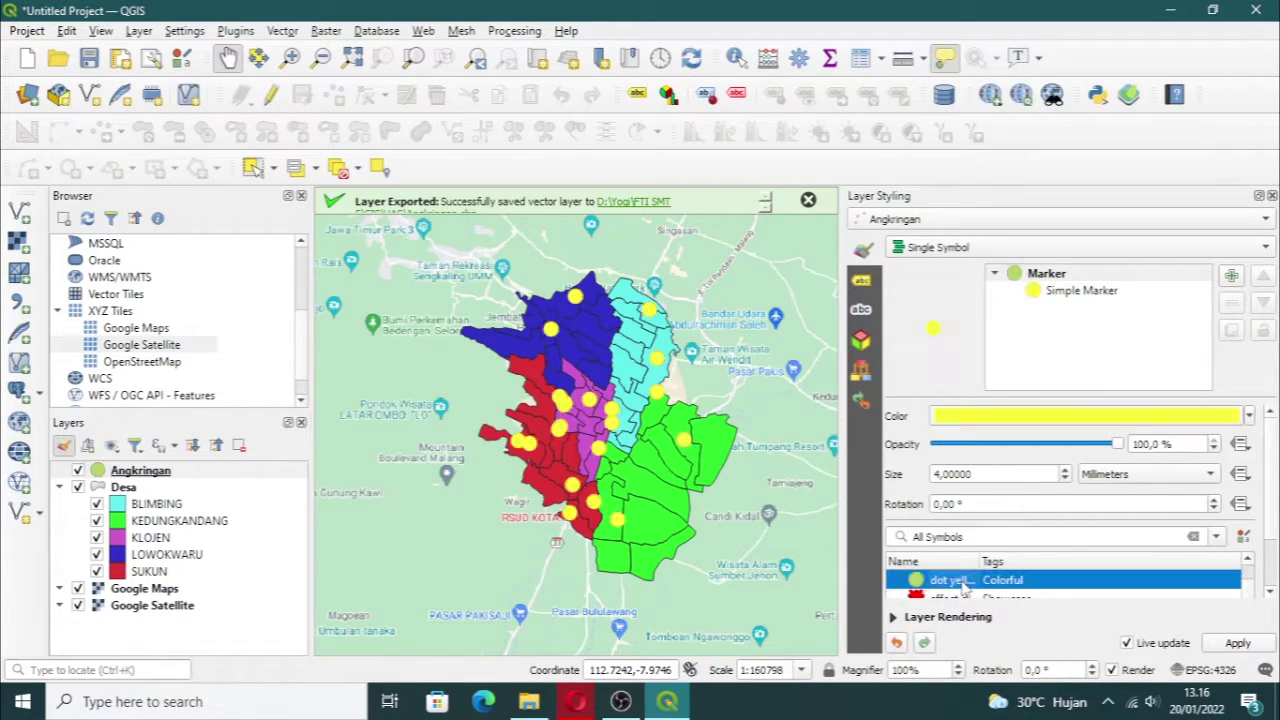
Step: Reduce the Angkringan marker size to 2 millimeters, check the points on the map, and close the Layer Styling panel
click(1060, 476)
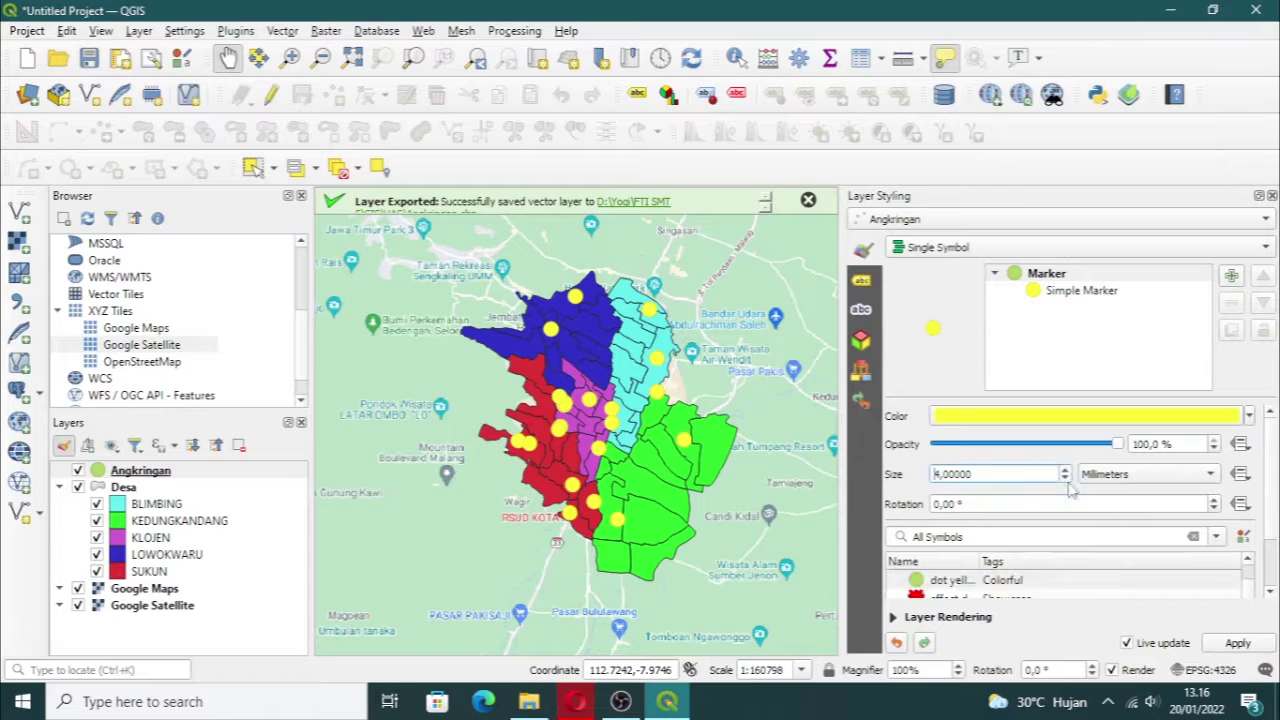
click(1066, 479)
click(1066, 479)
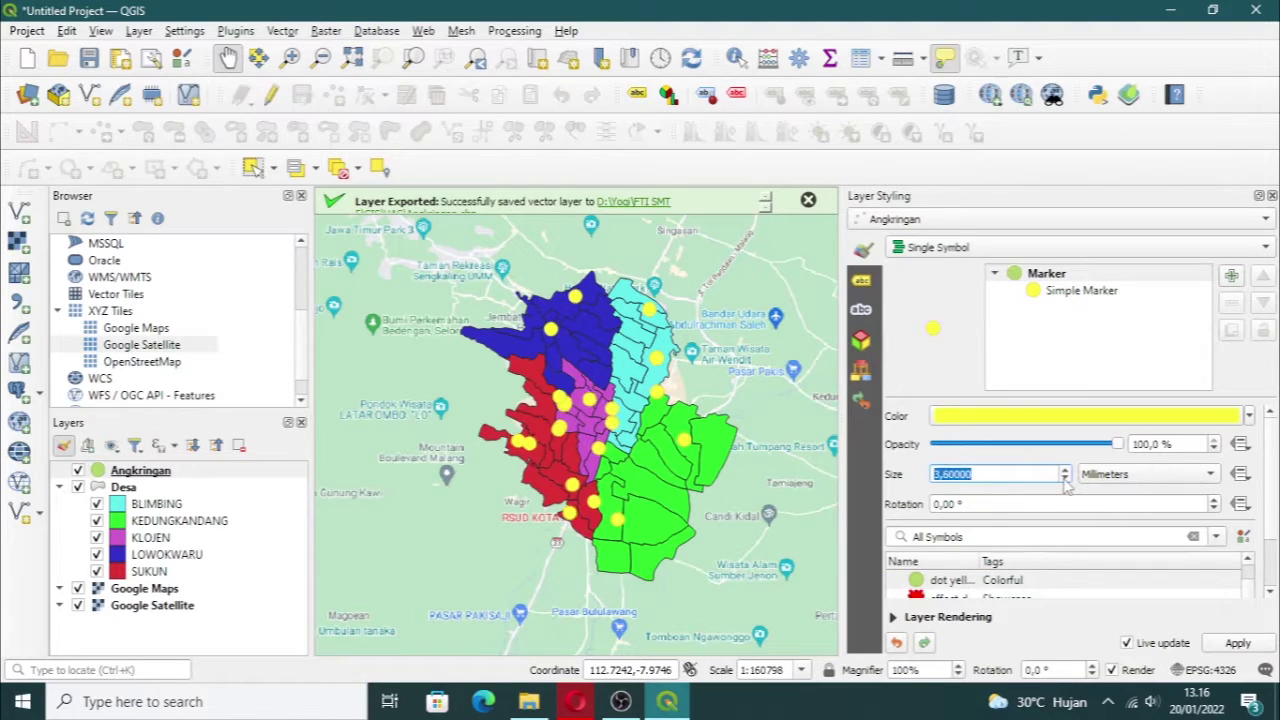
click(1066, 479)
click(1066, 479)
click(1066, 479)
click(1066, 479)
click(1066, 479)
click(1066, 479)
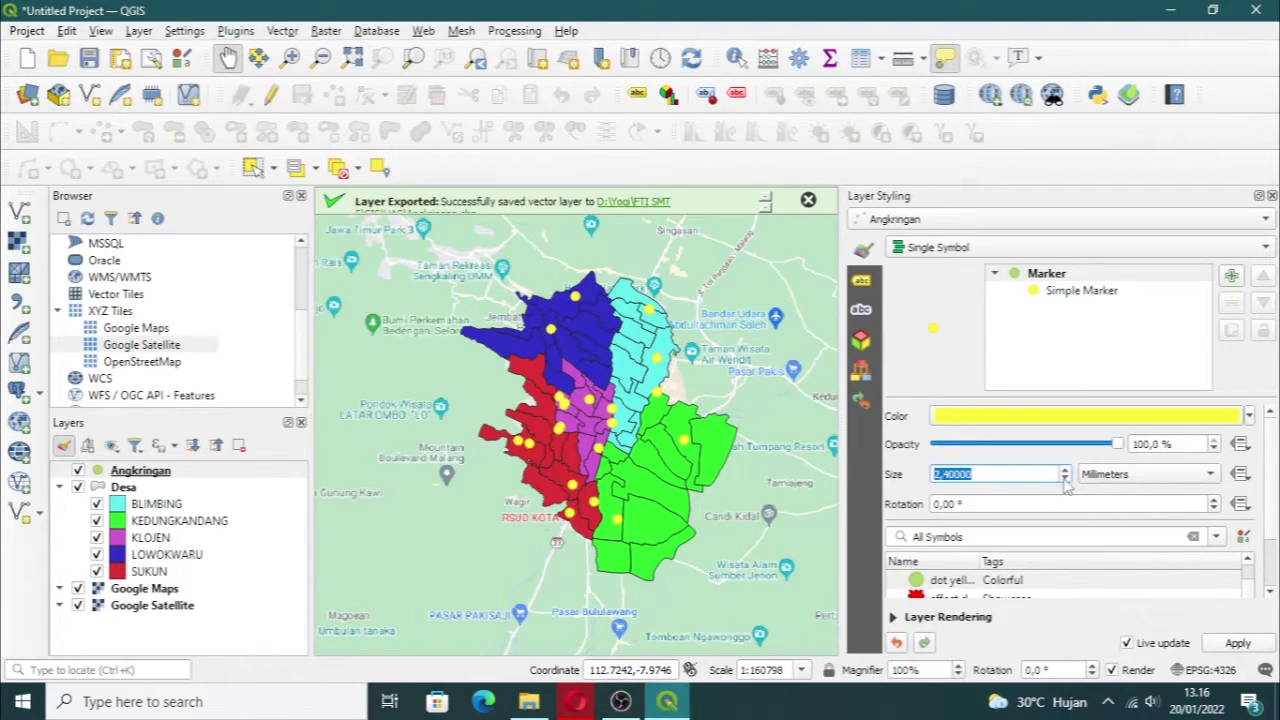
click(1066, 479)
click(1066, 479)
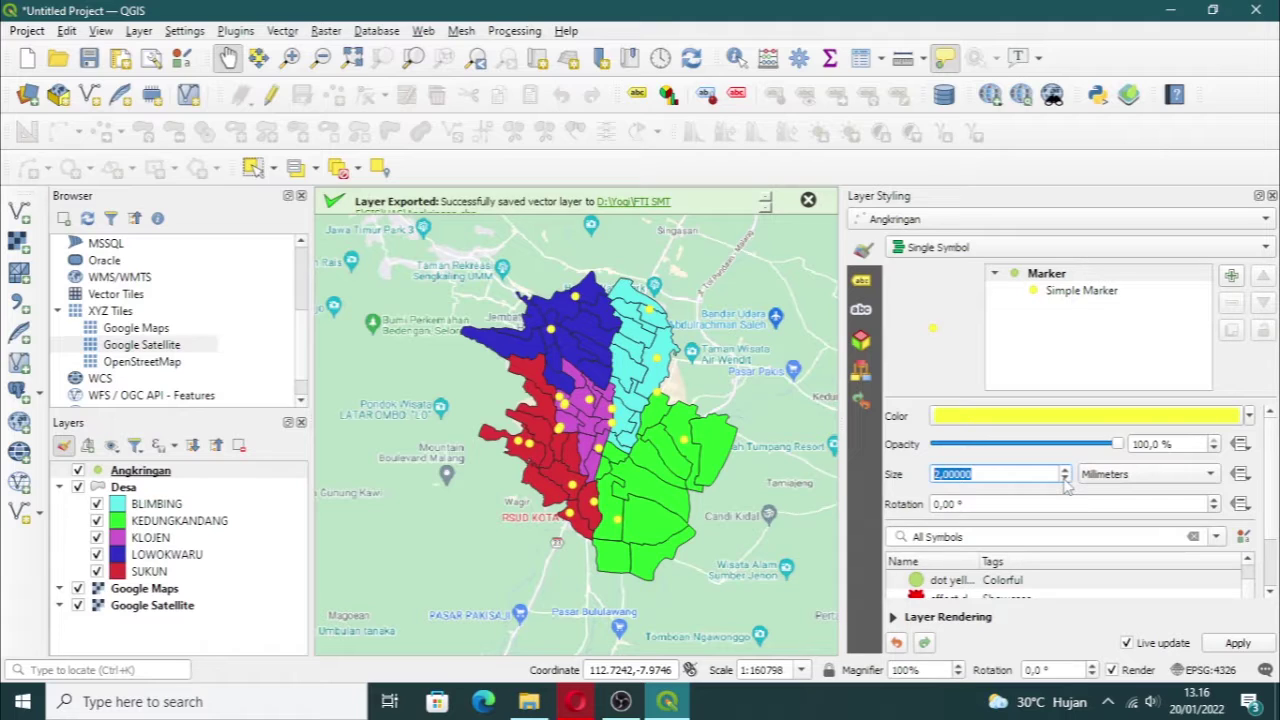
scroll(620, 425, up, 2)
mouse_move(614, 414)
mouse_down()
mouse_move(677, 471)
mouse_move(557, 395)
mouse_move(605, 432)
mouse_up()
scroll(588, 408, down, 2)
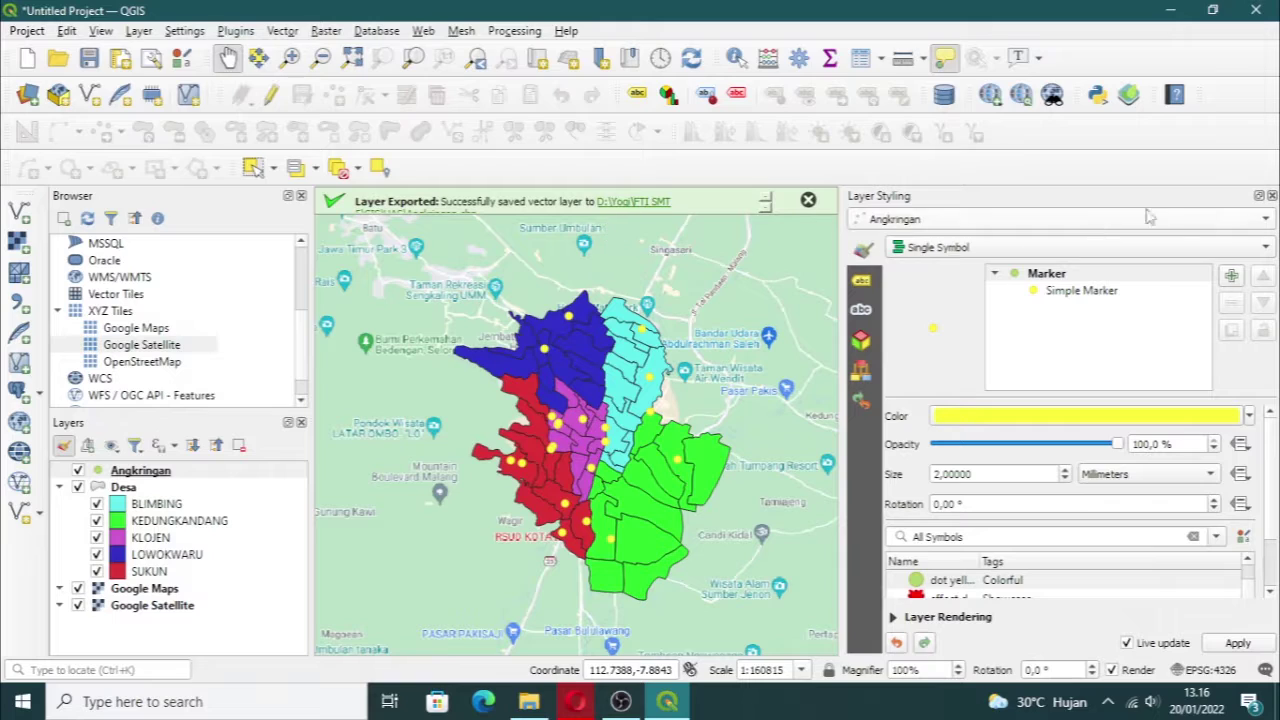
click(1271, 196)
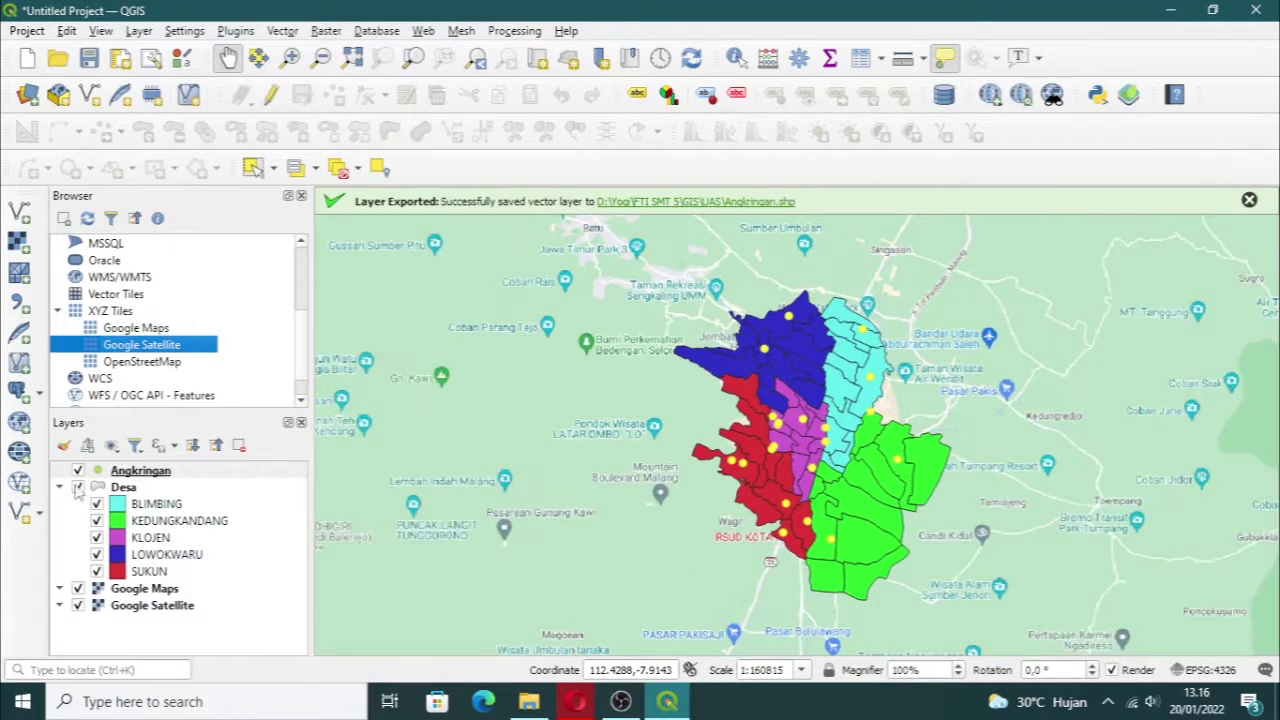
Step: Open the Angkringan attribute table for editing and delete the Foto field
click(141, 475)
right_click(141, 475)
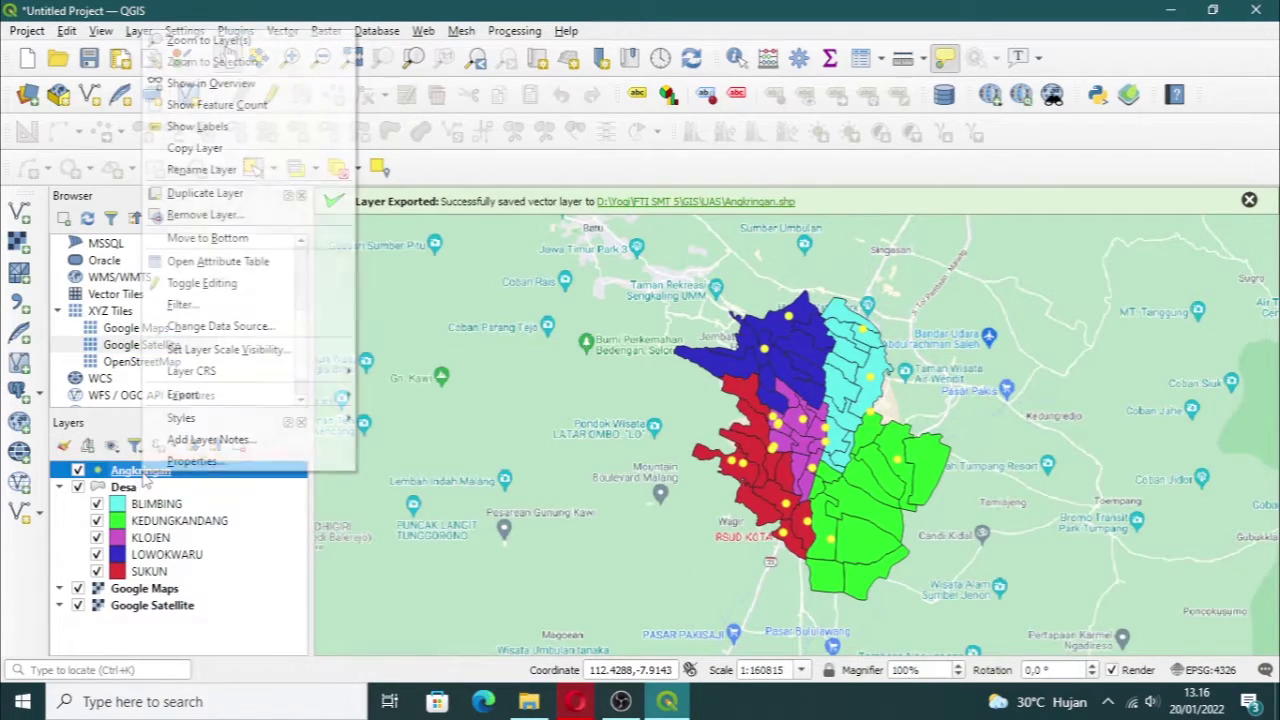
click(200, 261)
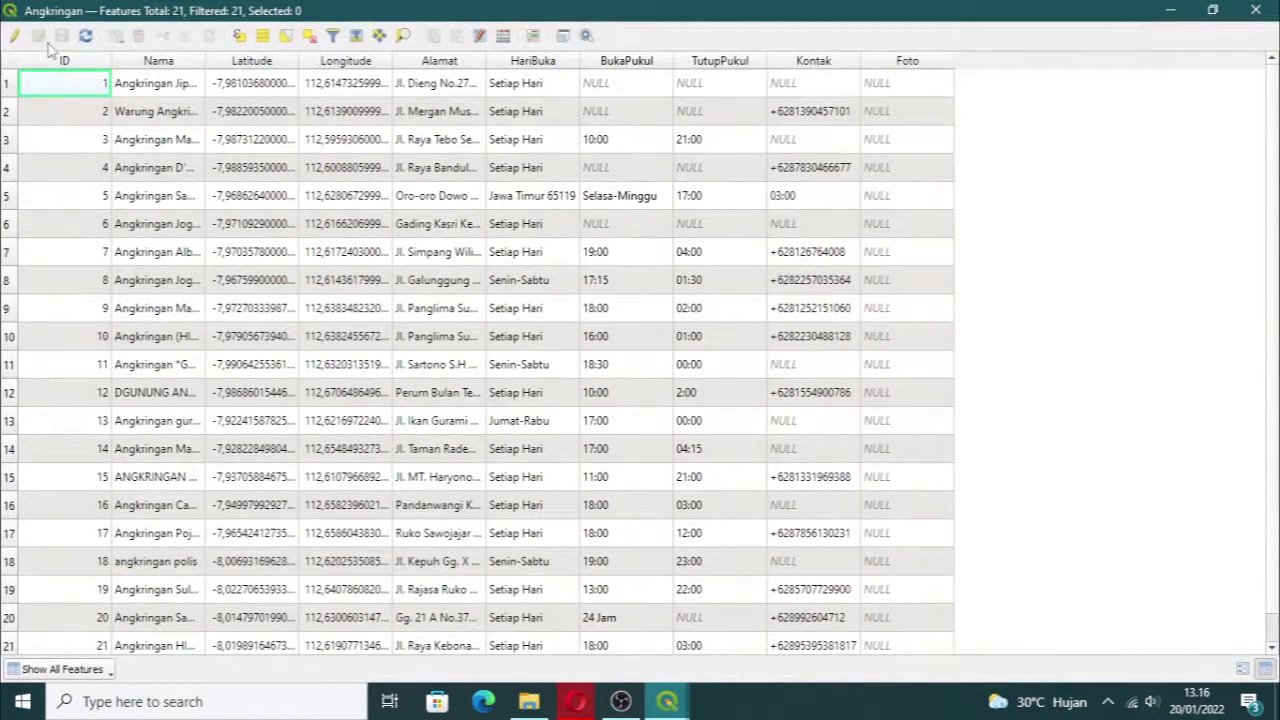
click(14, 36)
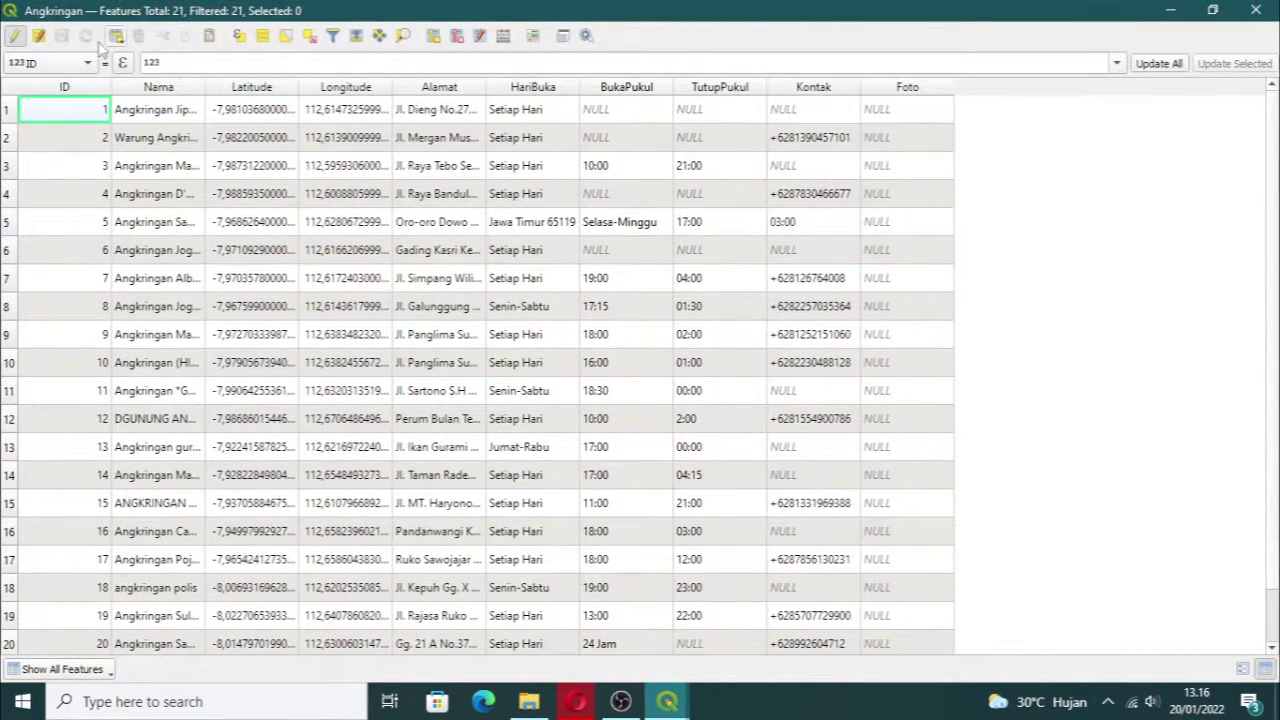
click(897, 89)
click(456, 36)
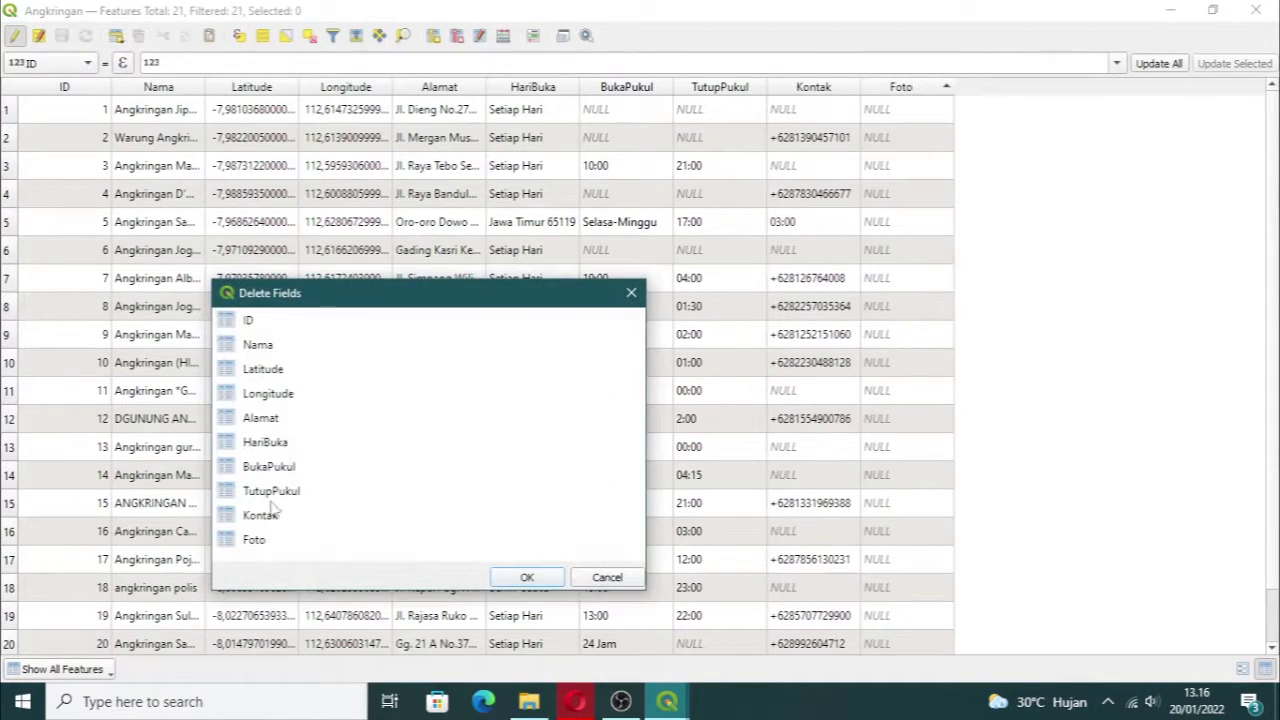
click(256, 539)
click(527, 578)
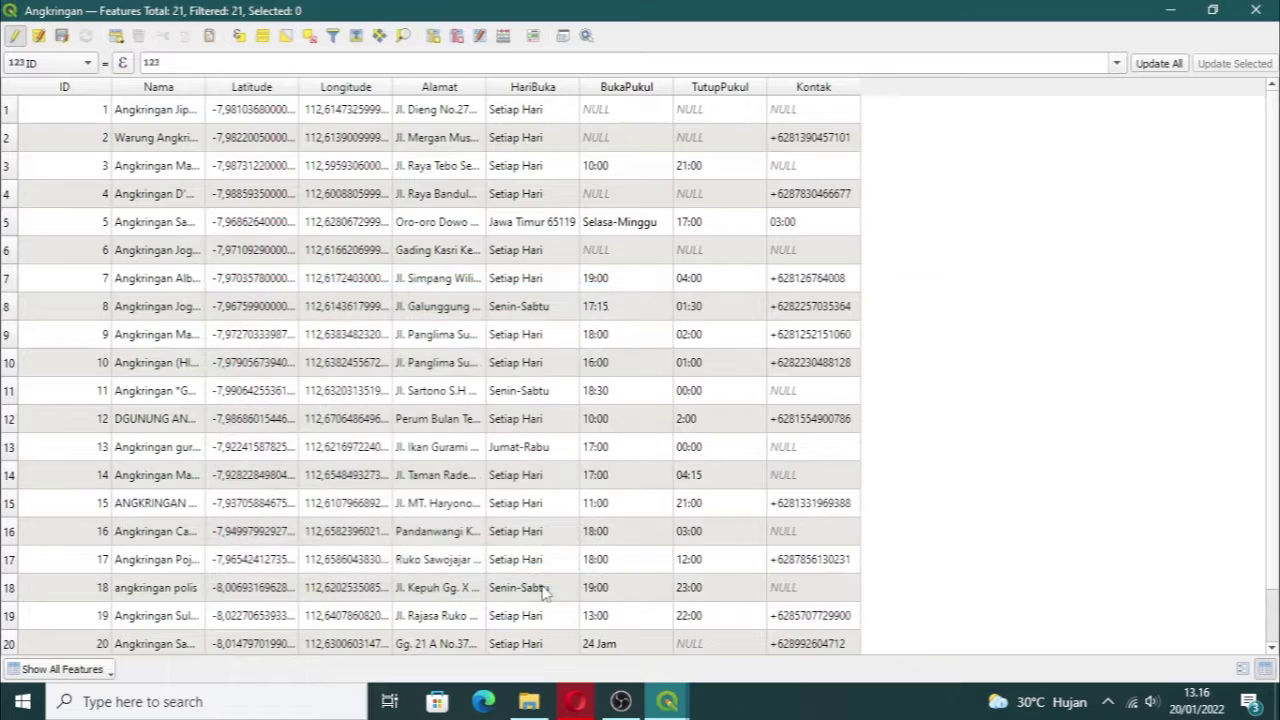
Step: Add a Text (string) field named Foto with length 200, save the layer edits, and close the attribute table
click(433, 36)
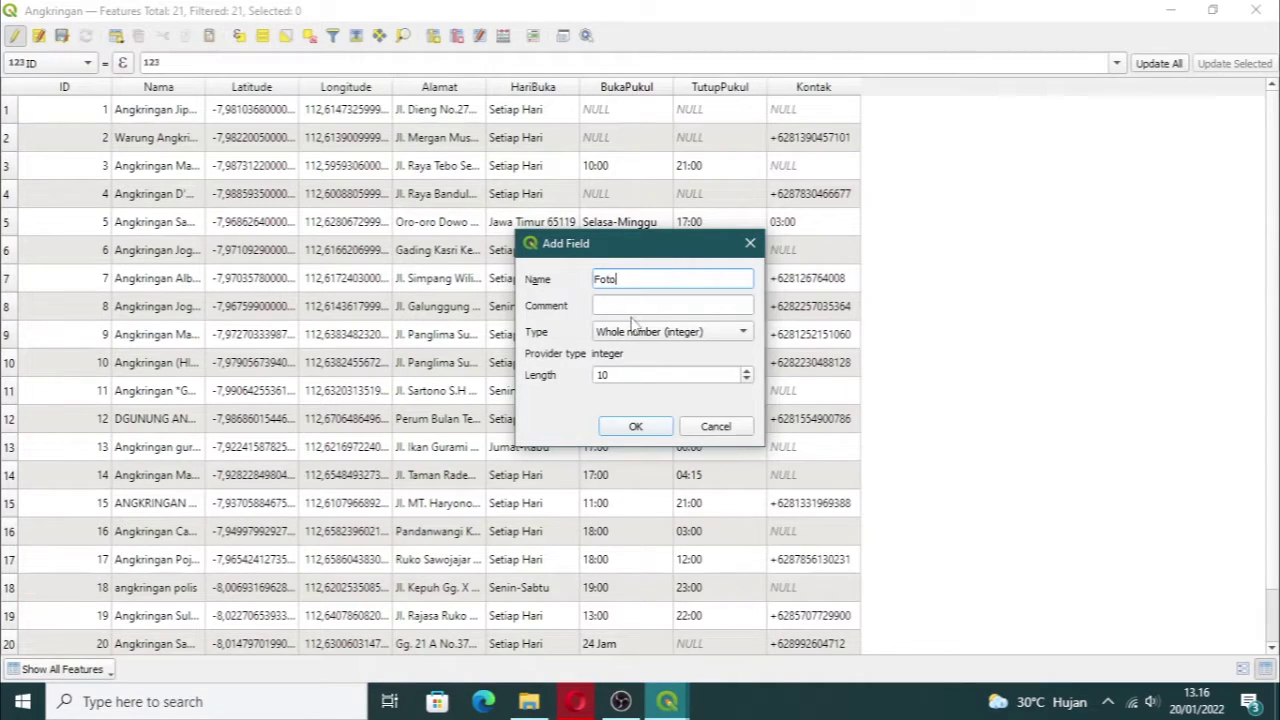
click(632, 331)
click(640, 388)
click(650, 375)
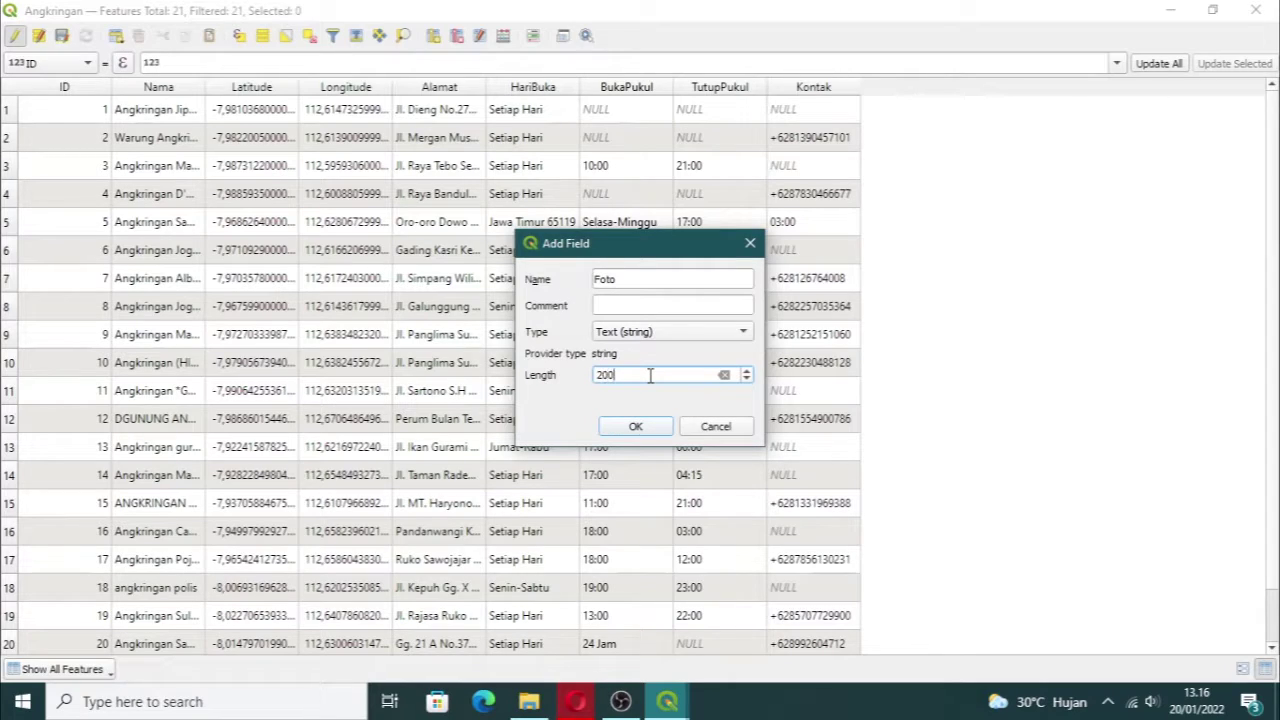
click(636, 427)
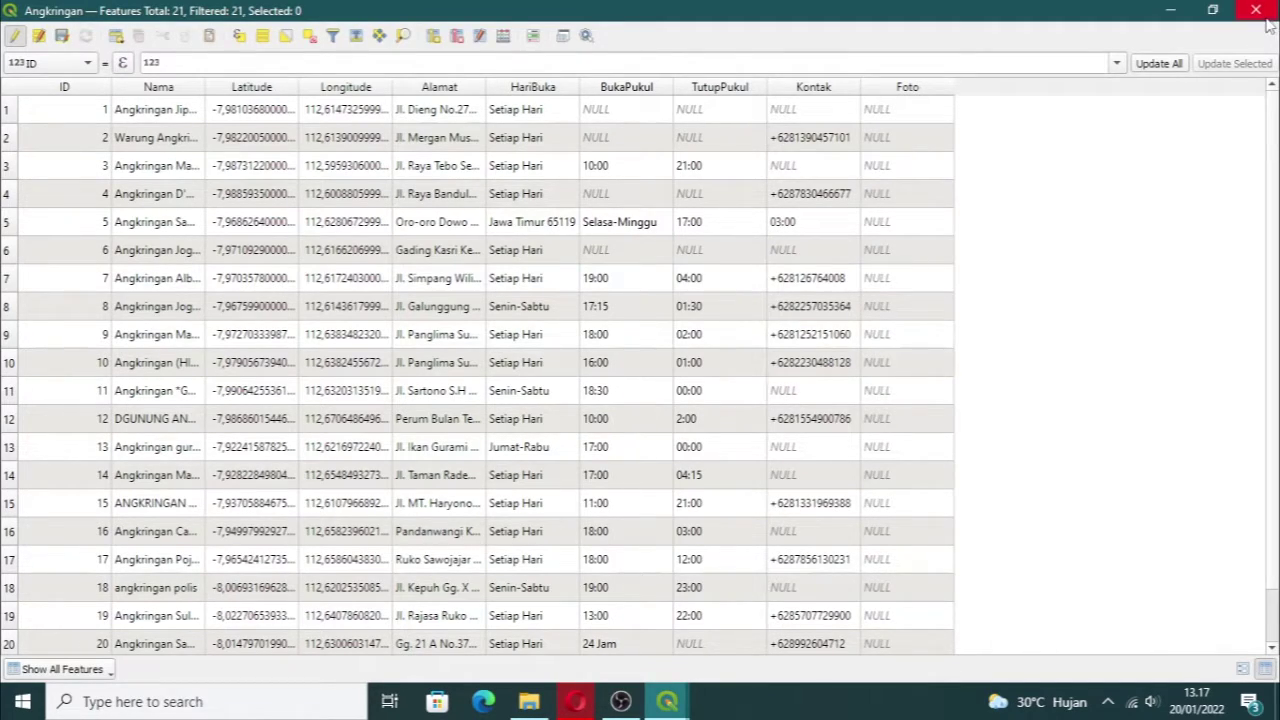
click(15, 36)
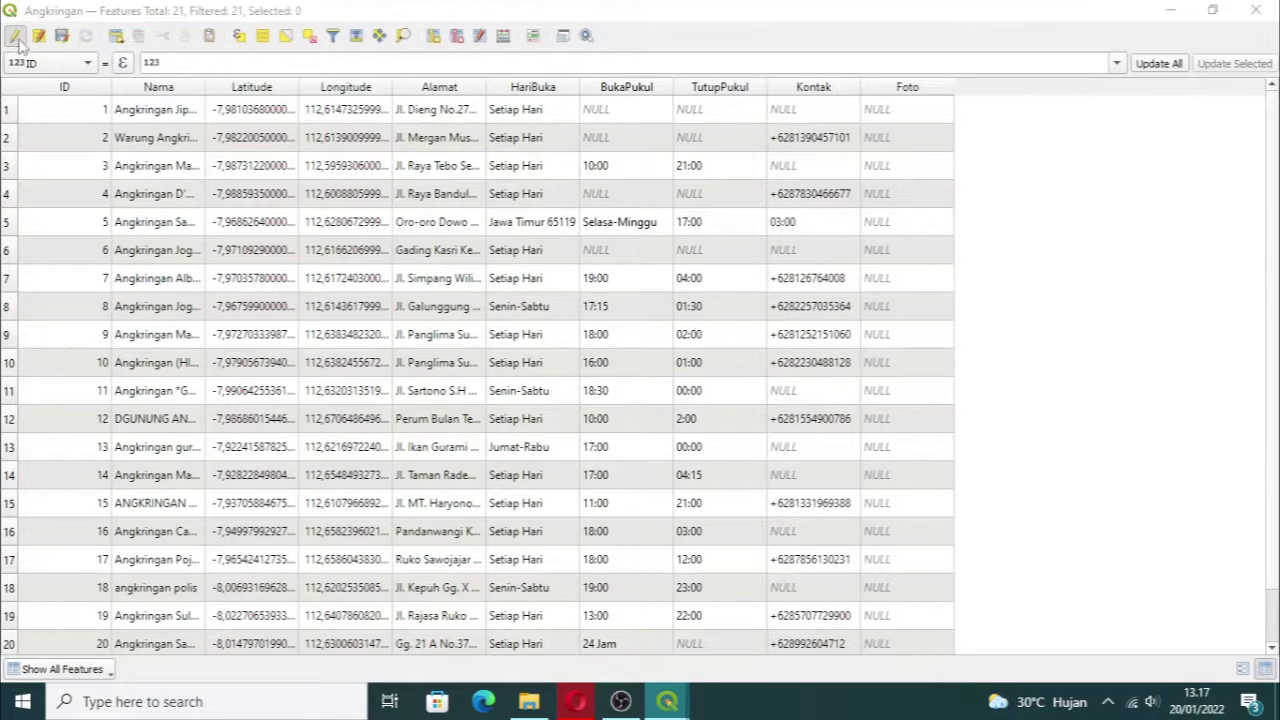
click(601, 361)
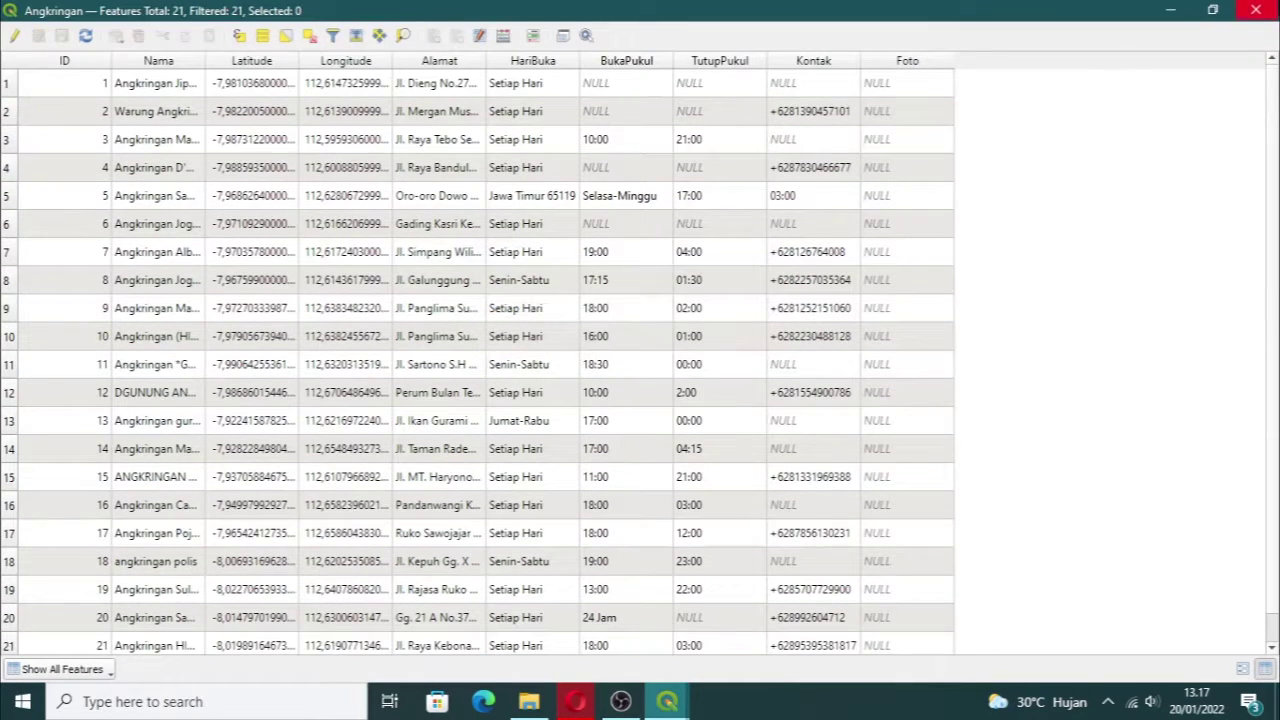
click(1256, 10)
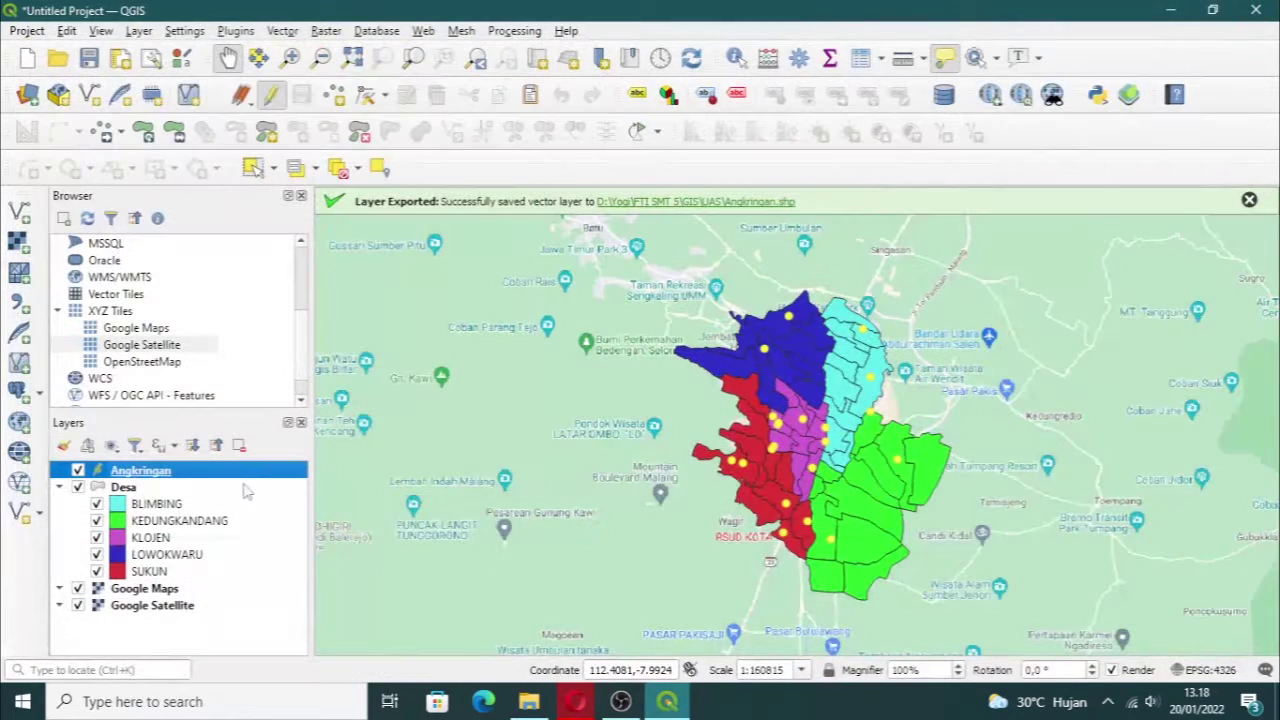
Step: In the Angkringan attributes form, set the Foto field's attachment default path to the Foto folder inside UAS
right_click(191, 483)
click(222, 474)
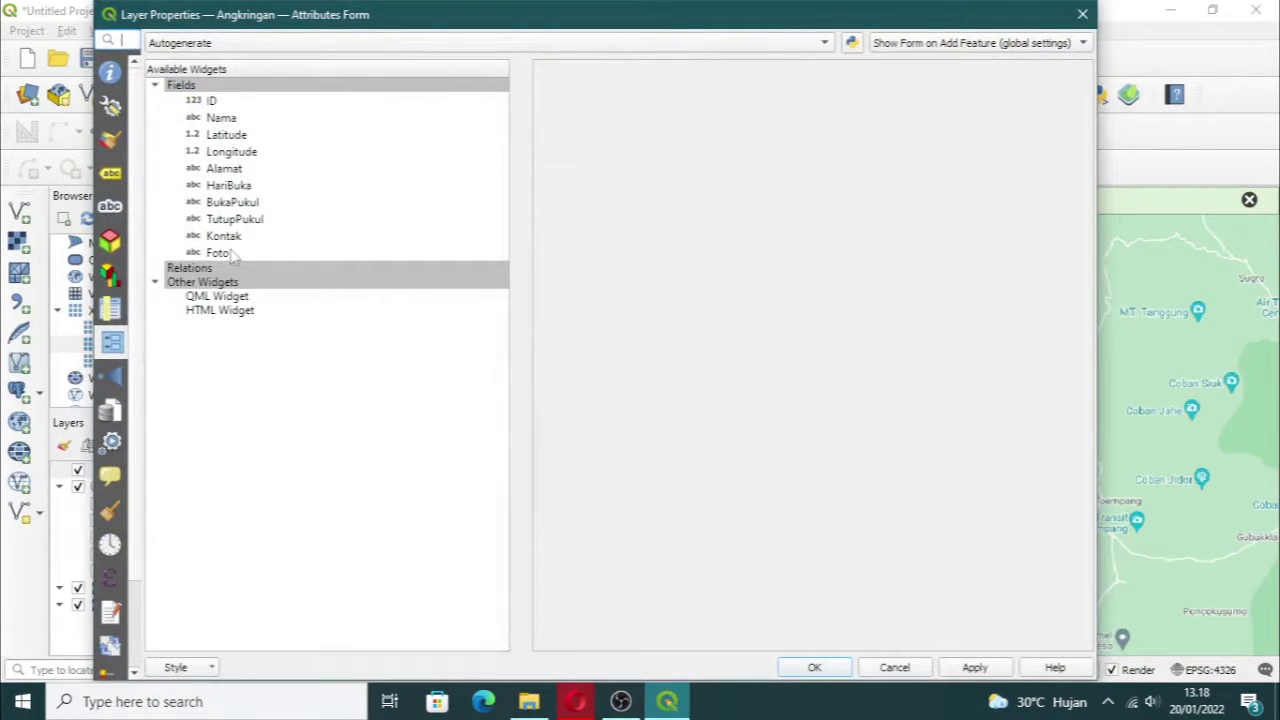
click(231, 255)
click(996, 278)
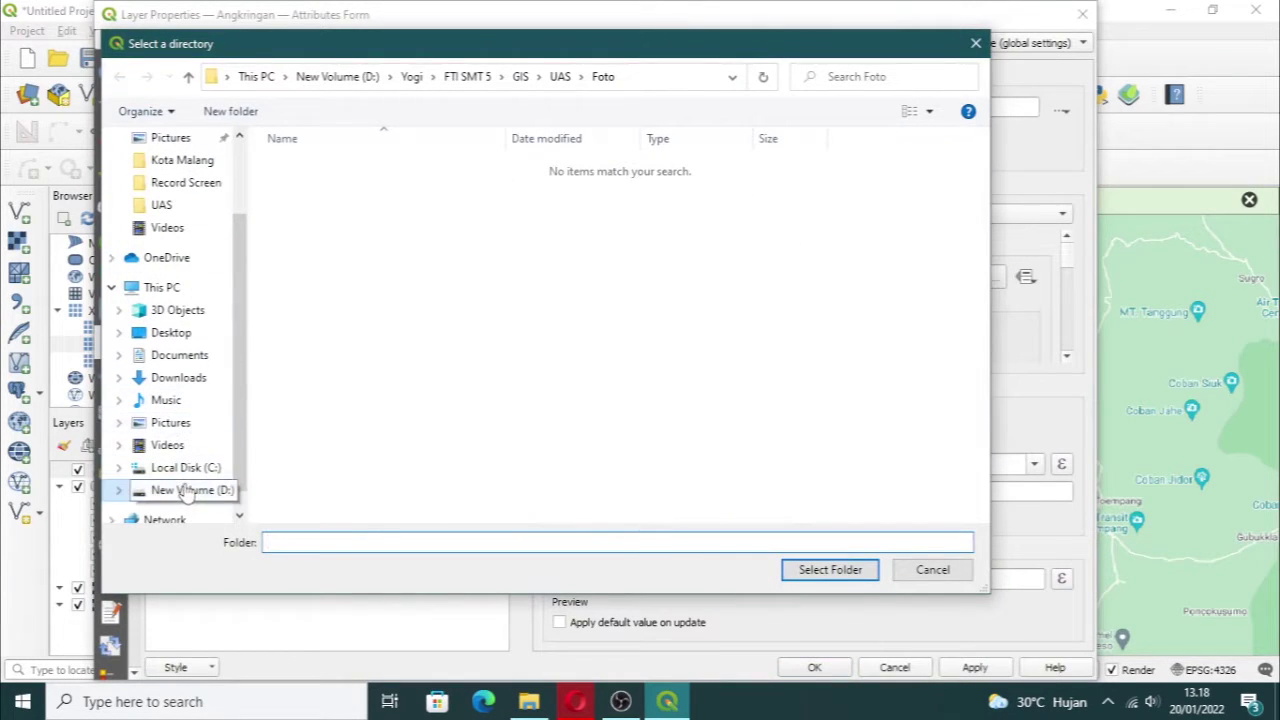
click(560, 76)
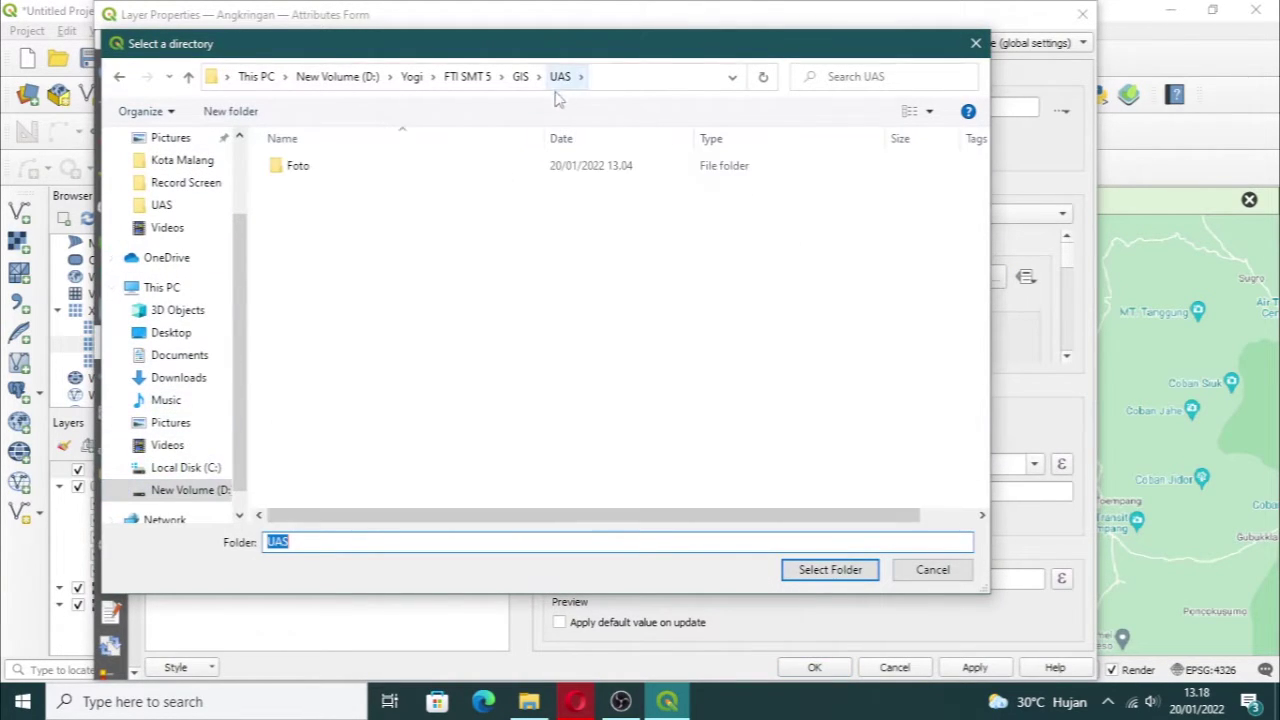
double_click(494, 166)
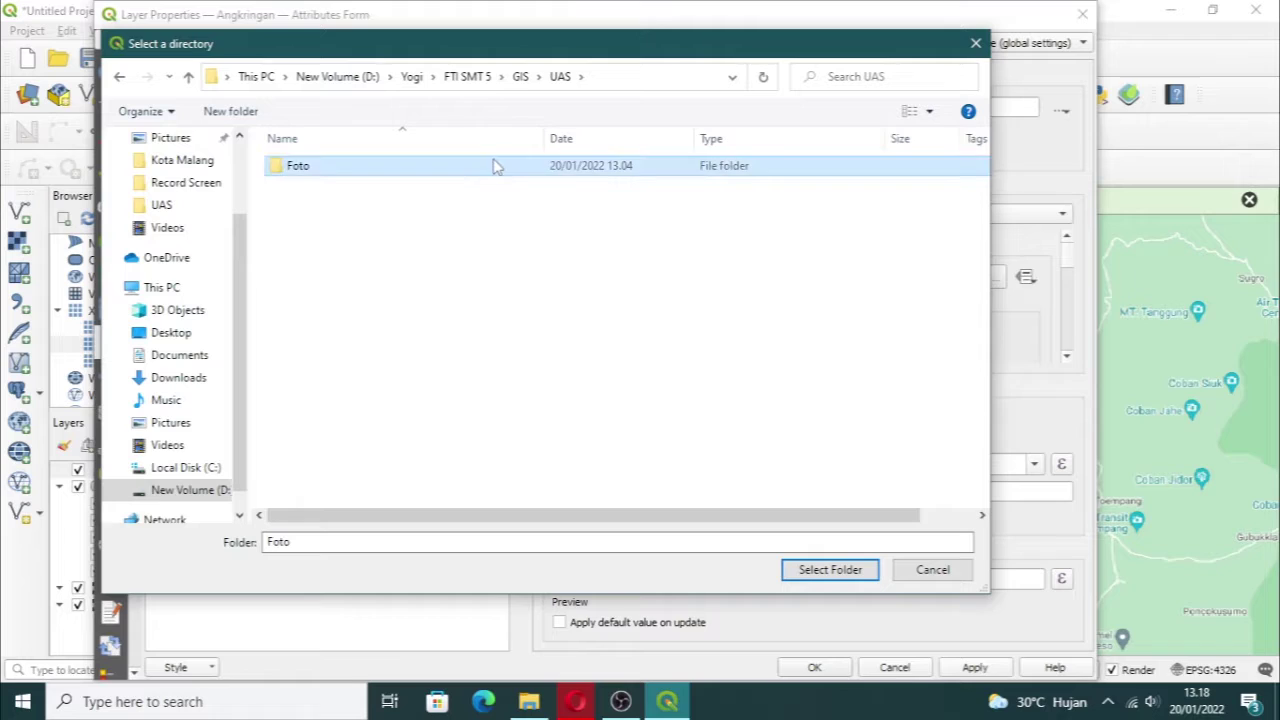
click(810, 568)
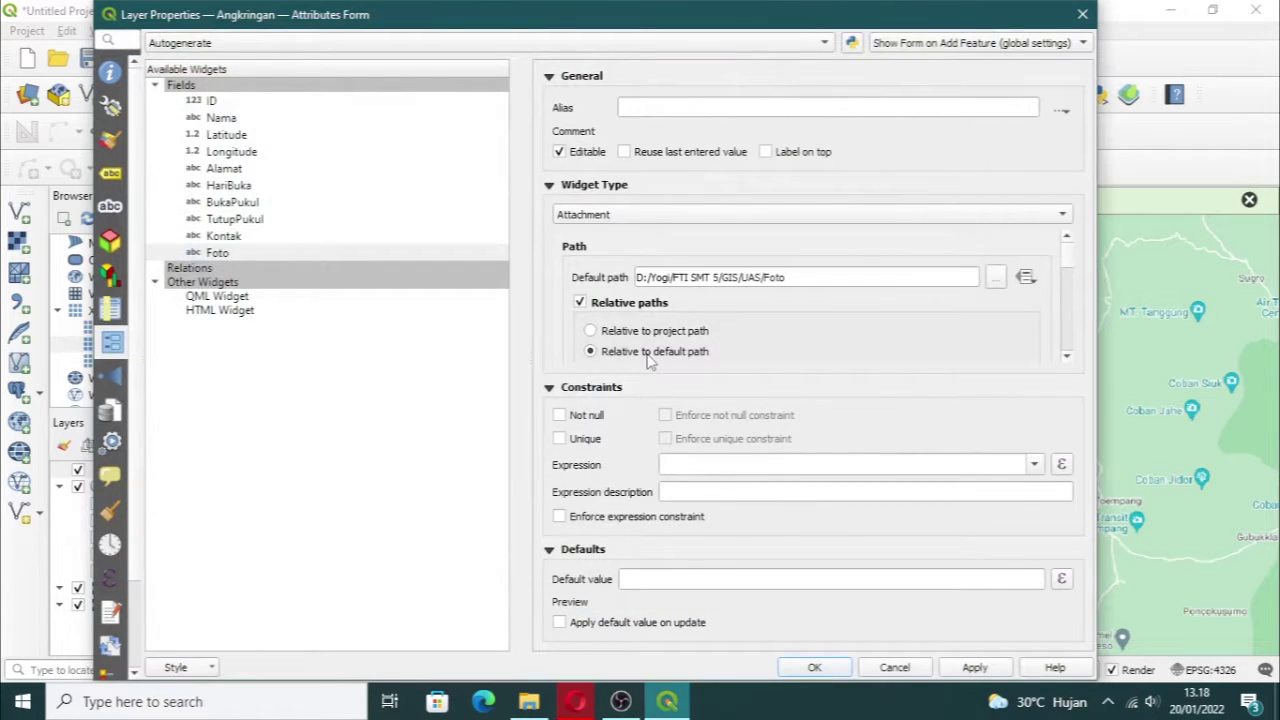
Step: Set the Foto field's integrated document viewer type to Image and apply the layer properties
scroll(805, 343, down, 6)
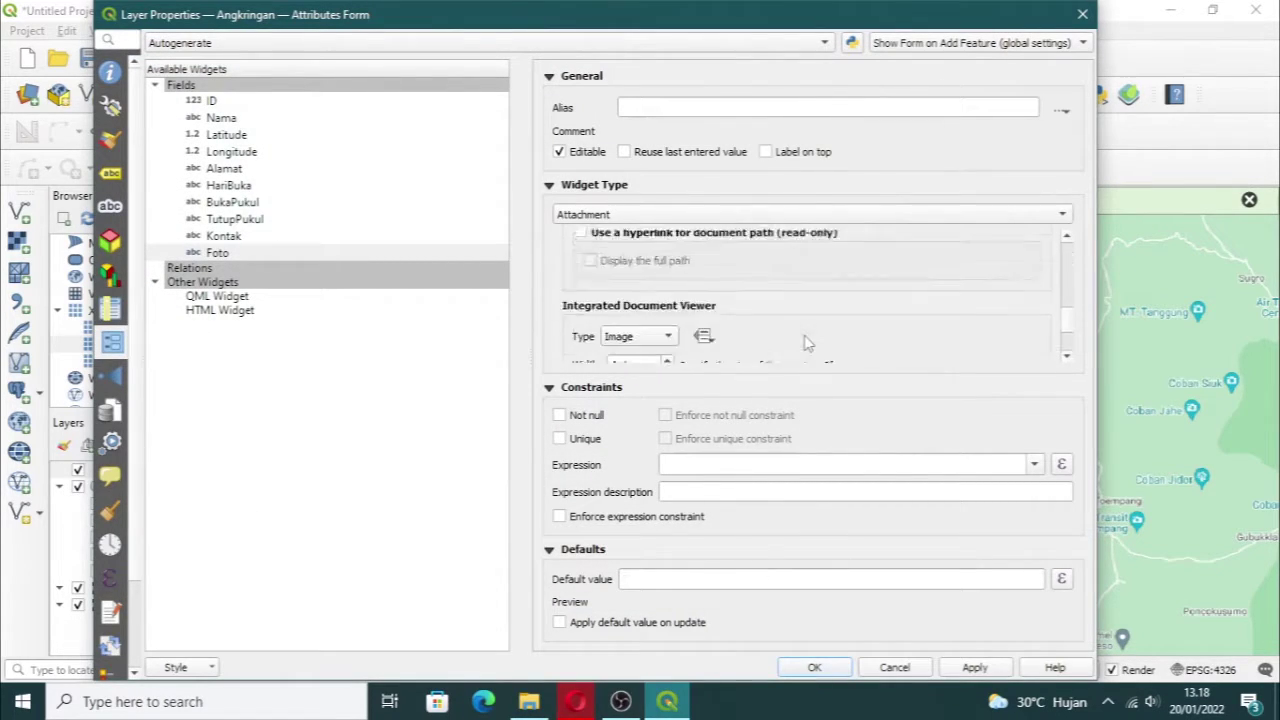
click(655, 280)
click(658, 281)
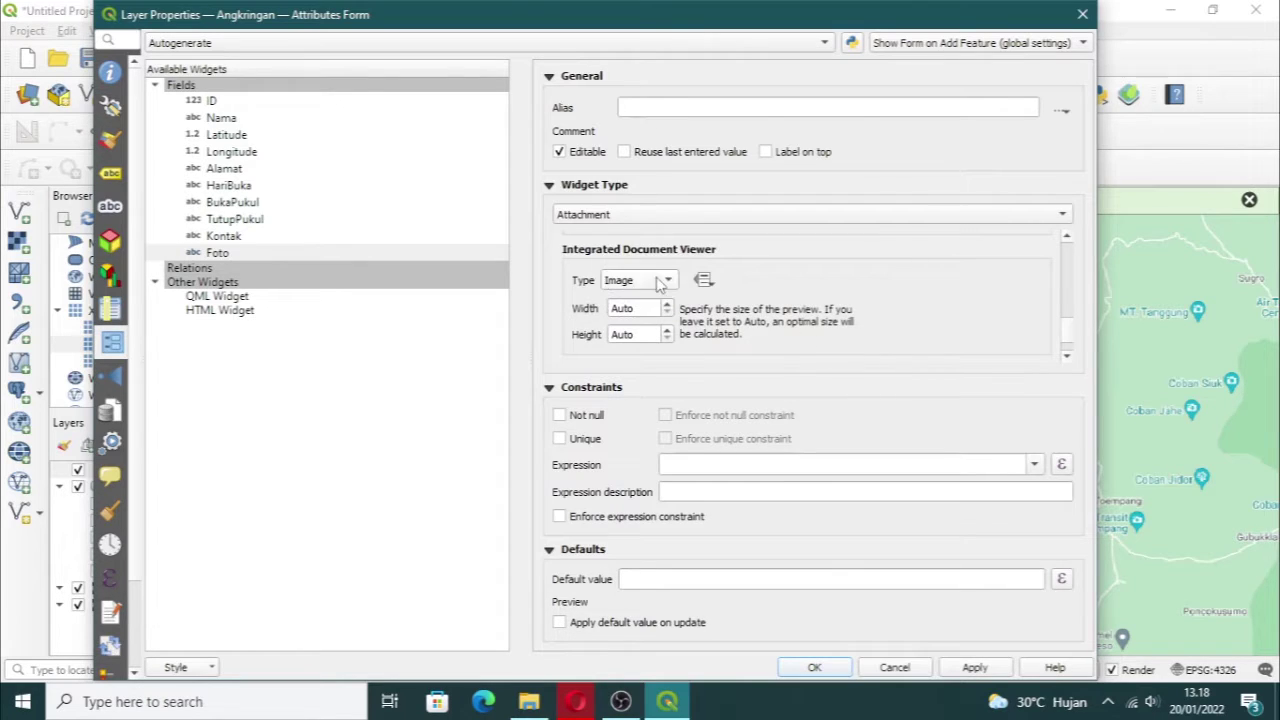
click(814, 667)
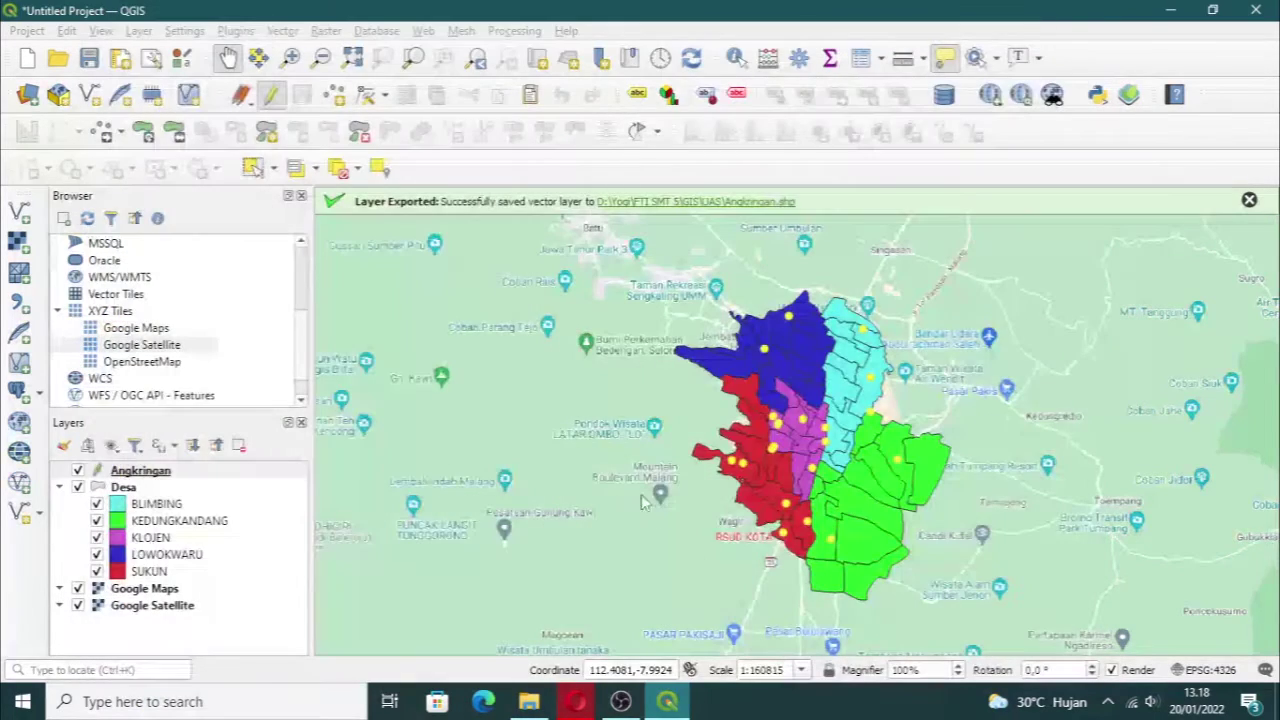
Step: Open the Angkringan attribute table and attach the Angkringan Jogja Malioboro photo to the Foto cell of row 6
right_click(199, 482)
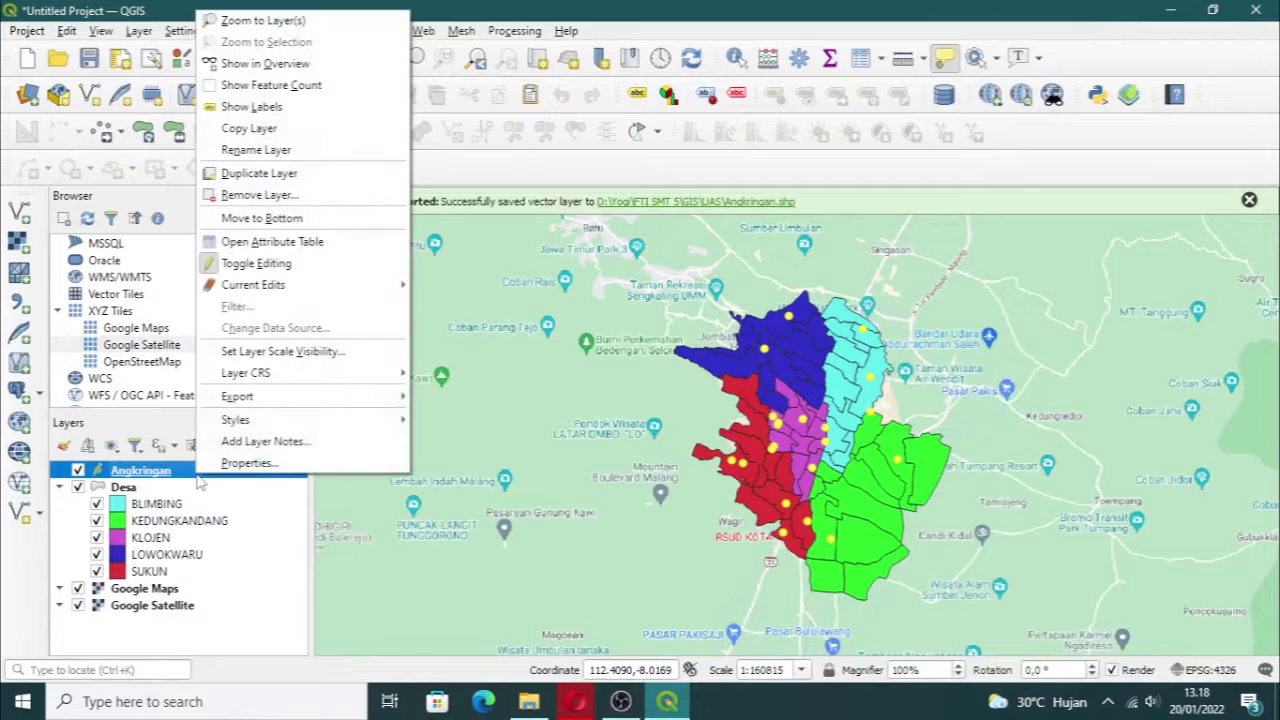
click(251, 240)
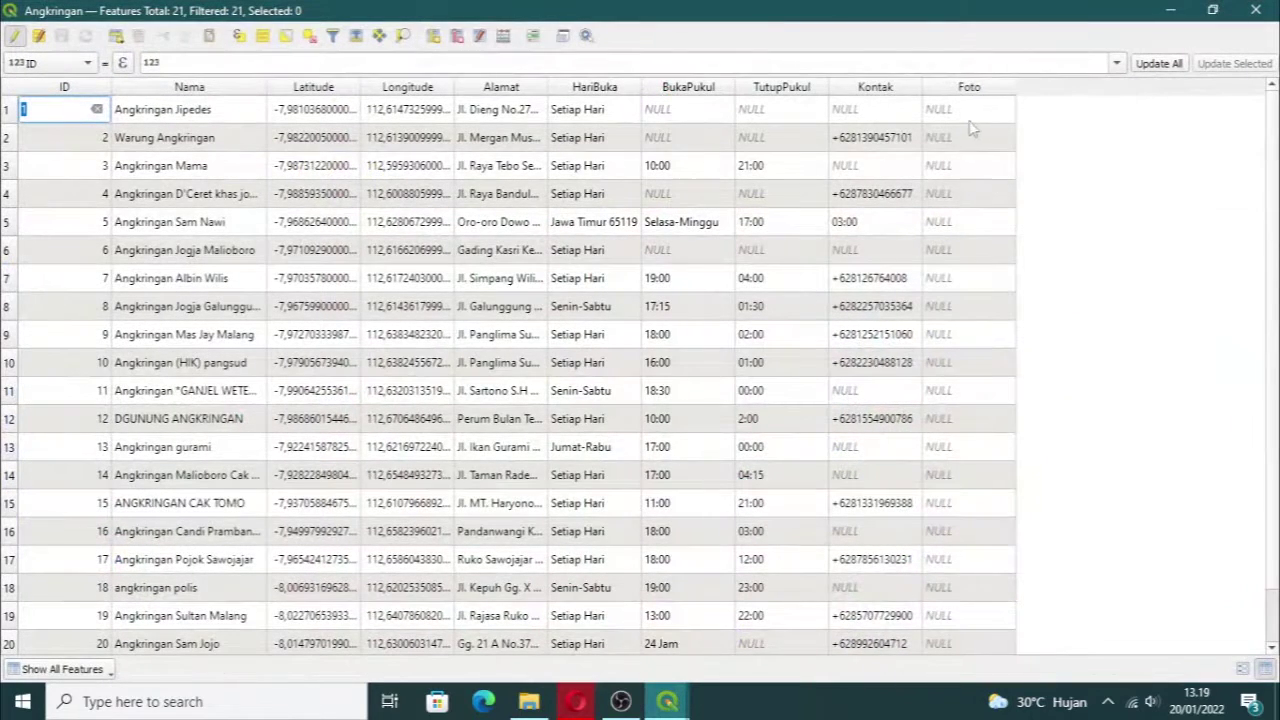
click(953, 200)
click(940, 142)
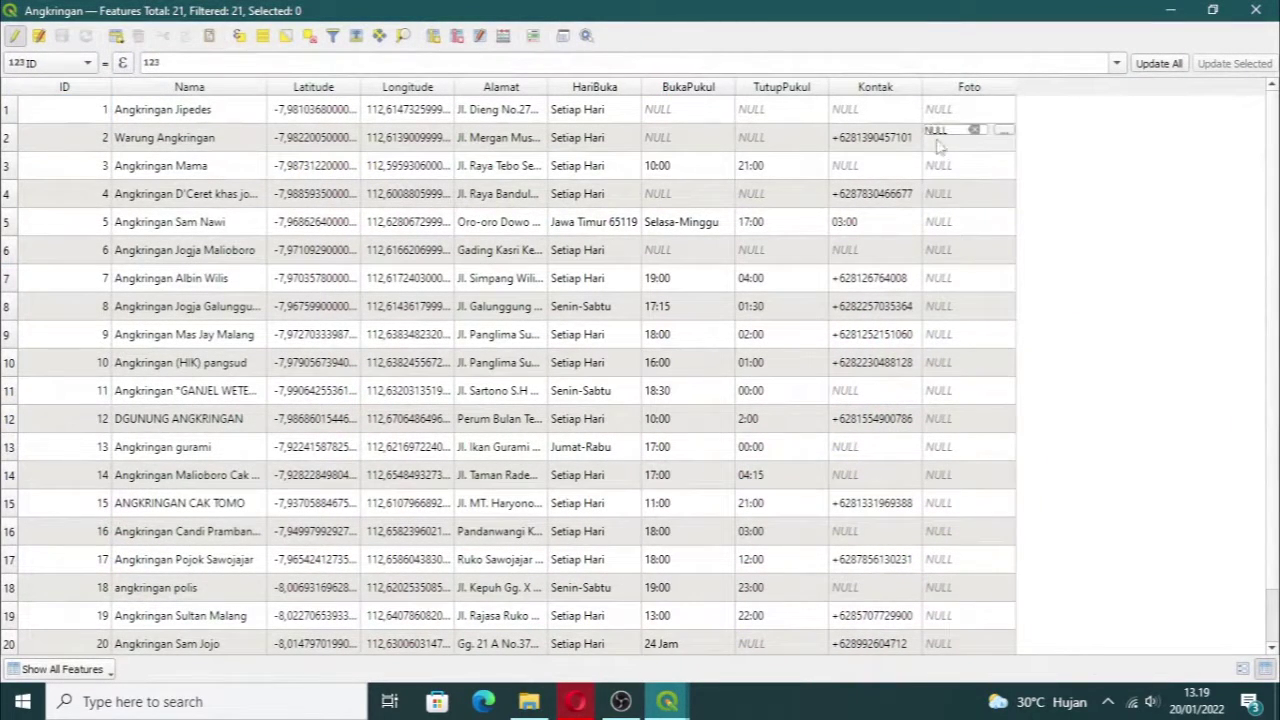
click(947, 258)
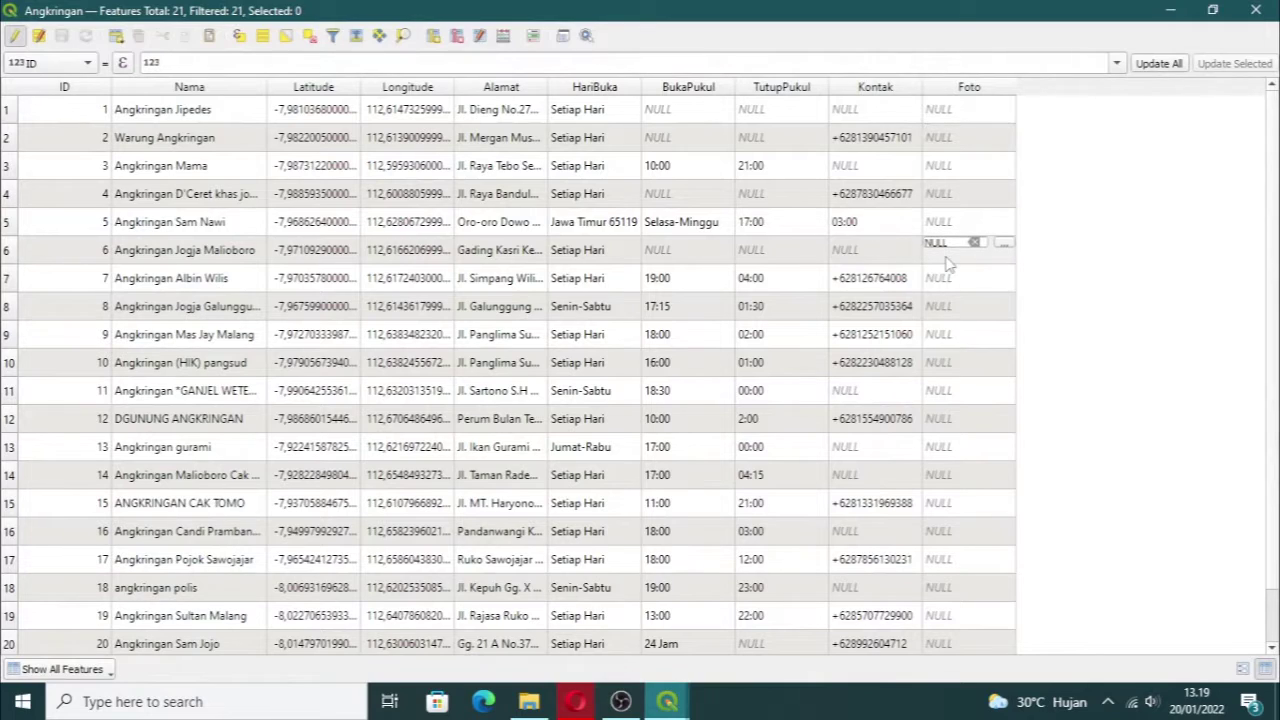
click(1002, 245)
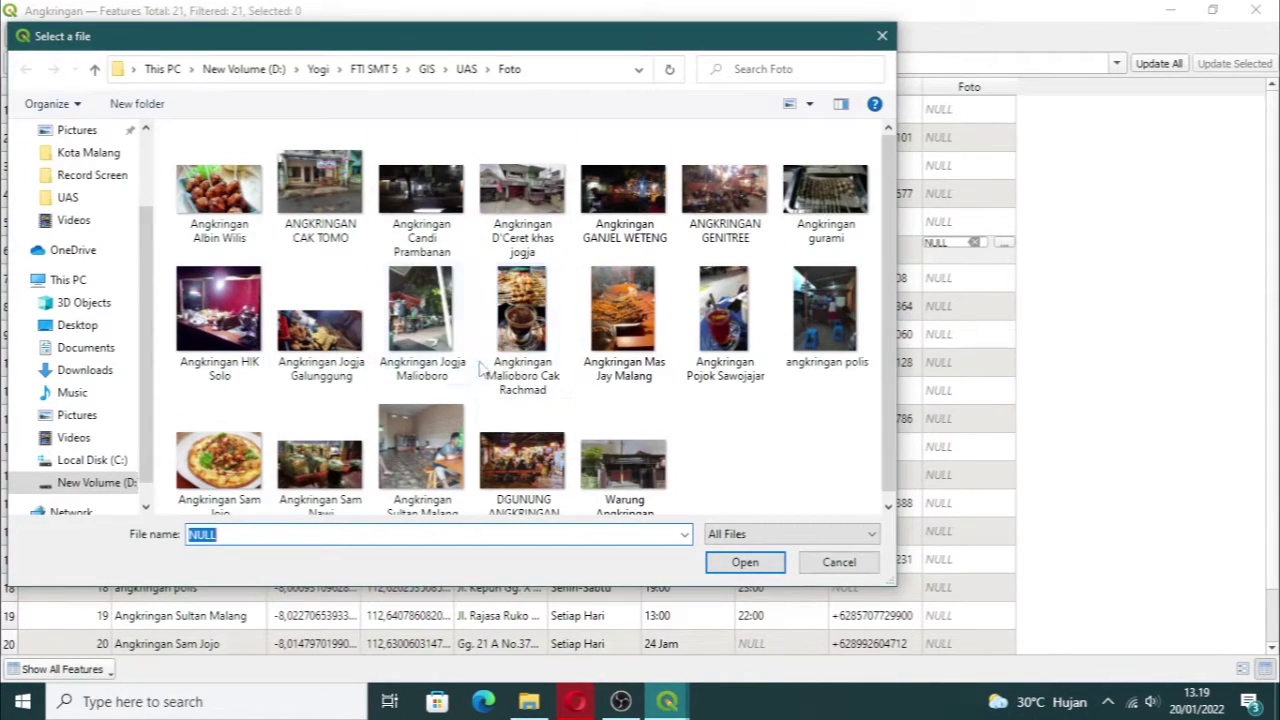
click(440, 356)
click(732, 563)
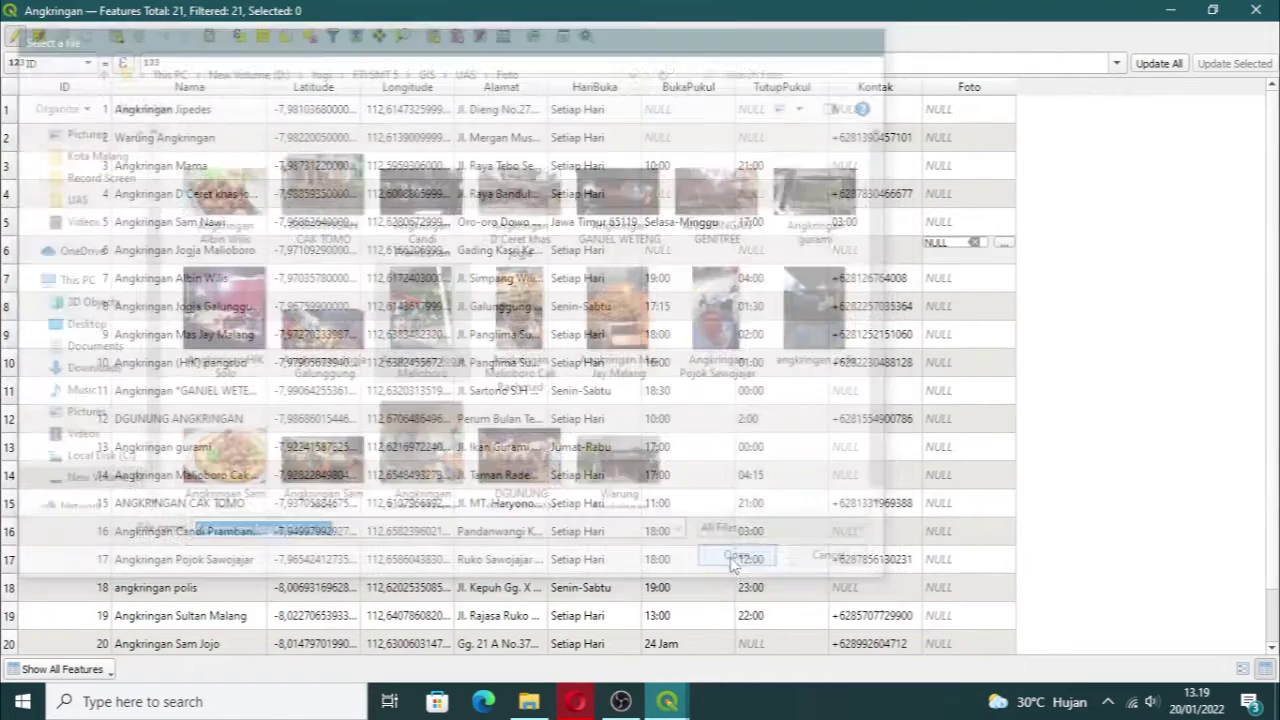
click(958, 282)
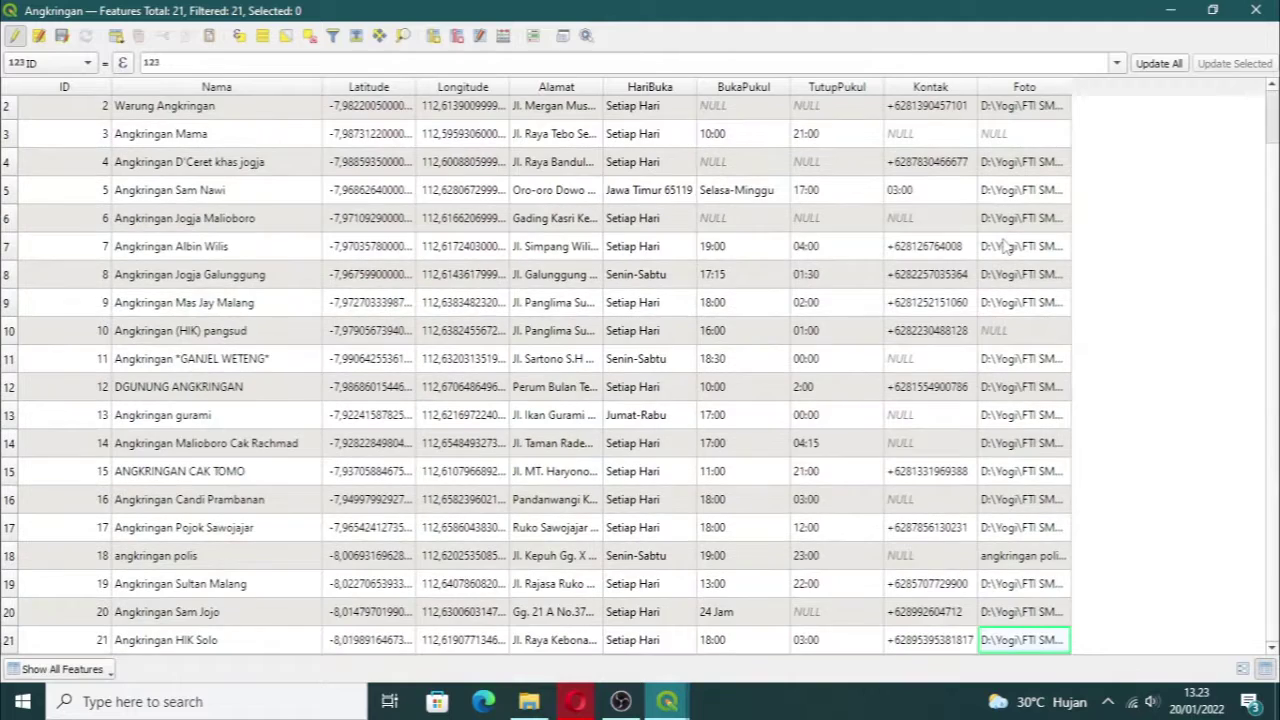
Step: Stop editing the Angkringan layer and save the photo paths entered in the Foto field
scroll(1005, 247, up, 1)
click(15, 35)
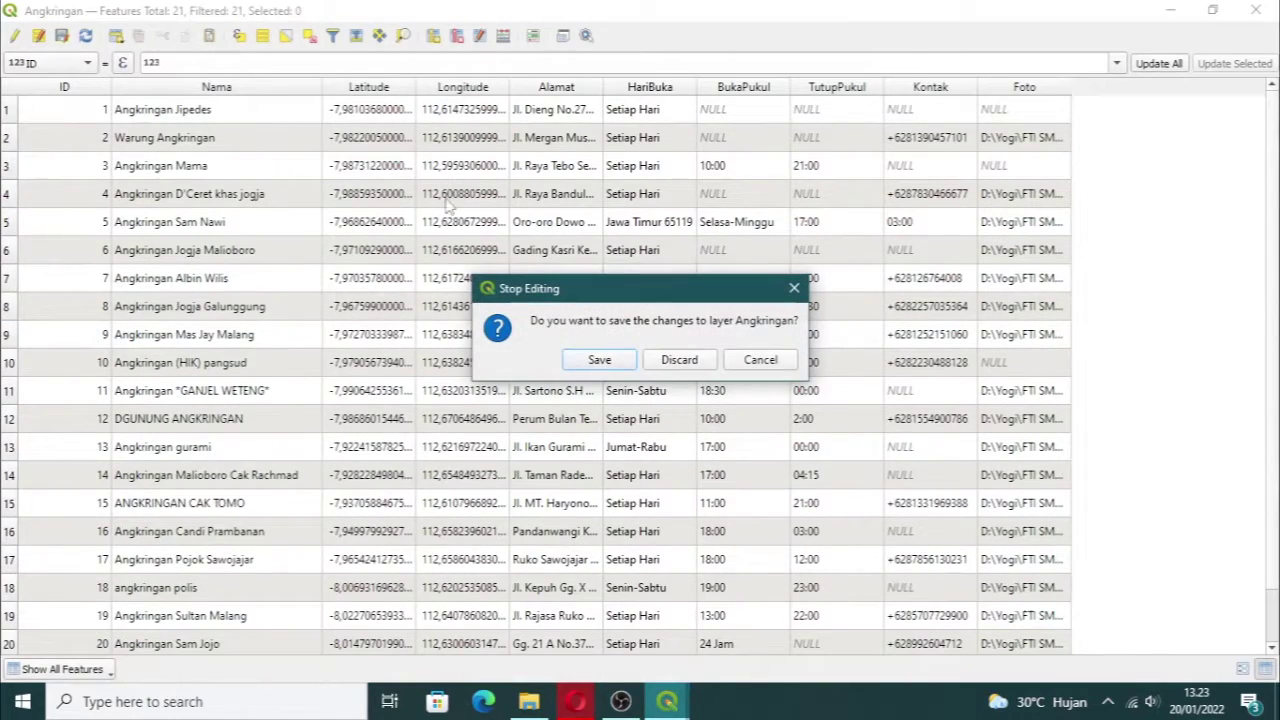
click(600, 361)
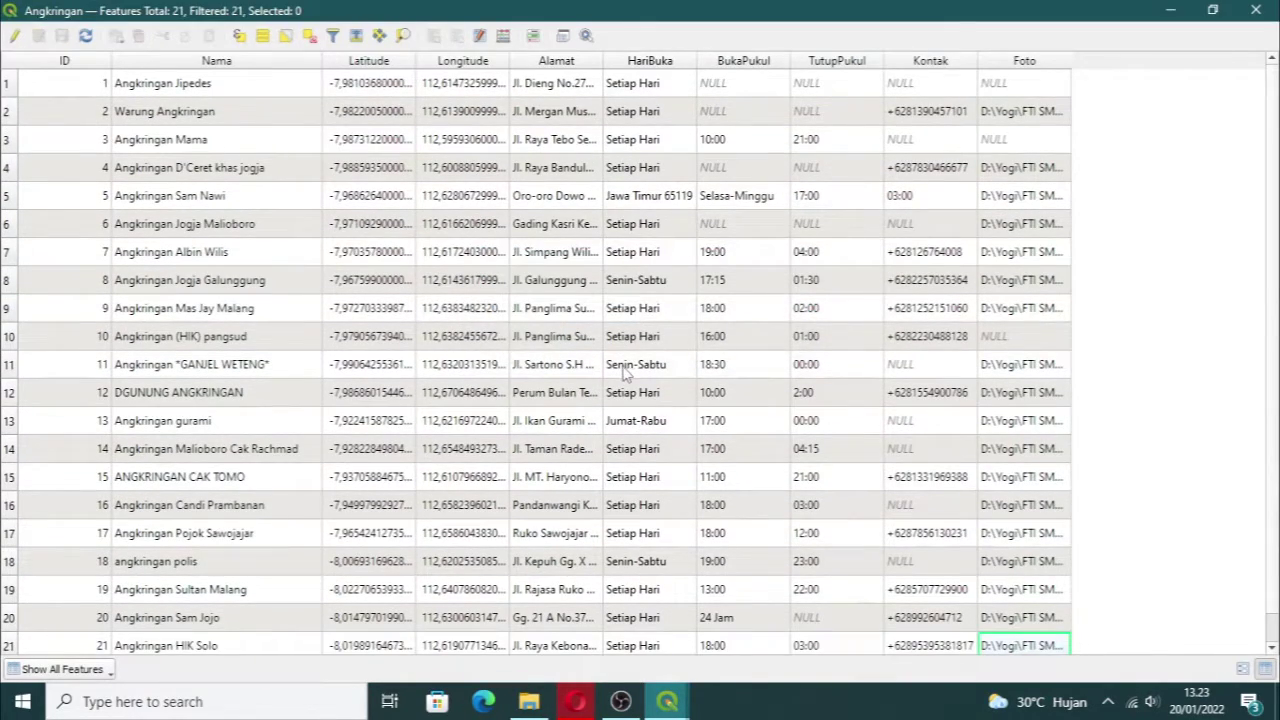
Step: Close the Angkringan attribute table and return to the map of the coloured villages
click(1256, 10)
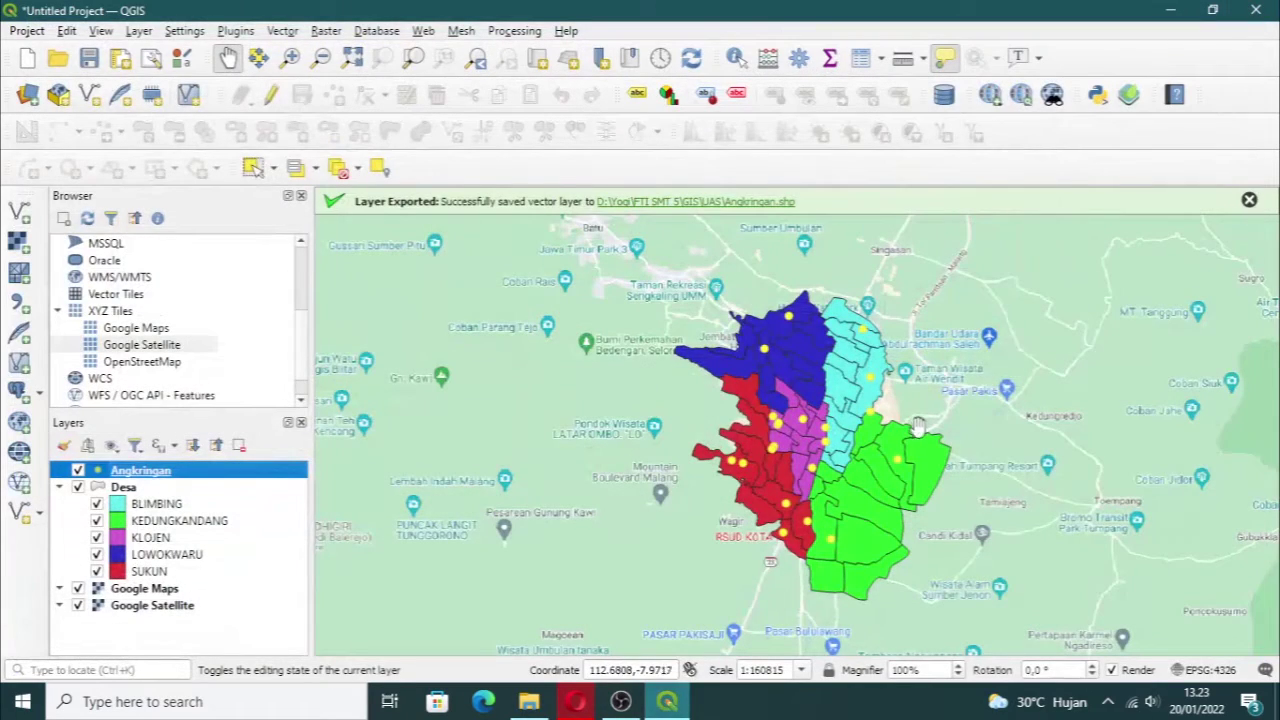
scroll(858, 455, up, 1)
drag(910, 306, 860, 468)
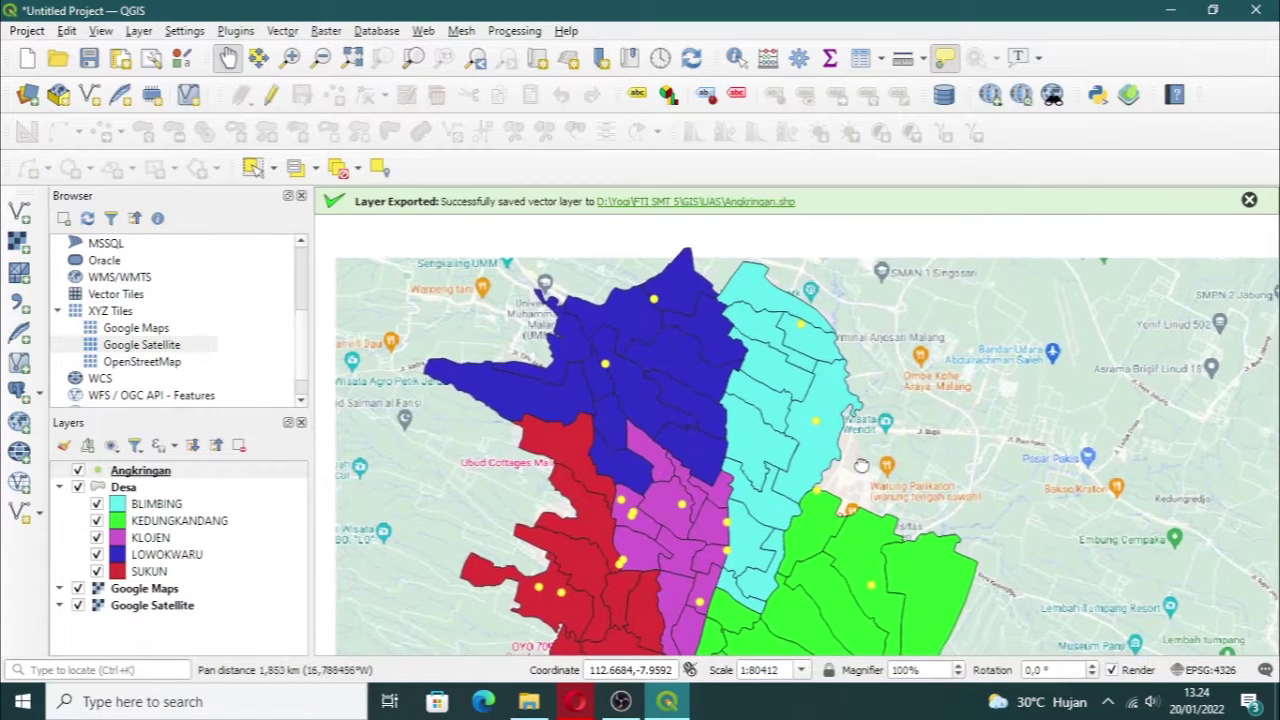
Step: Search the plugin manager for "qgis2" and select the qgis2web plugin
click(250, 31)
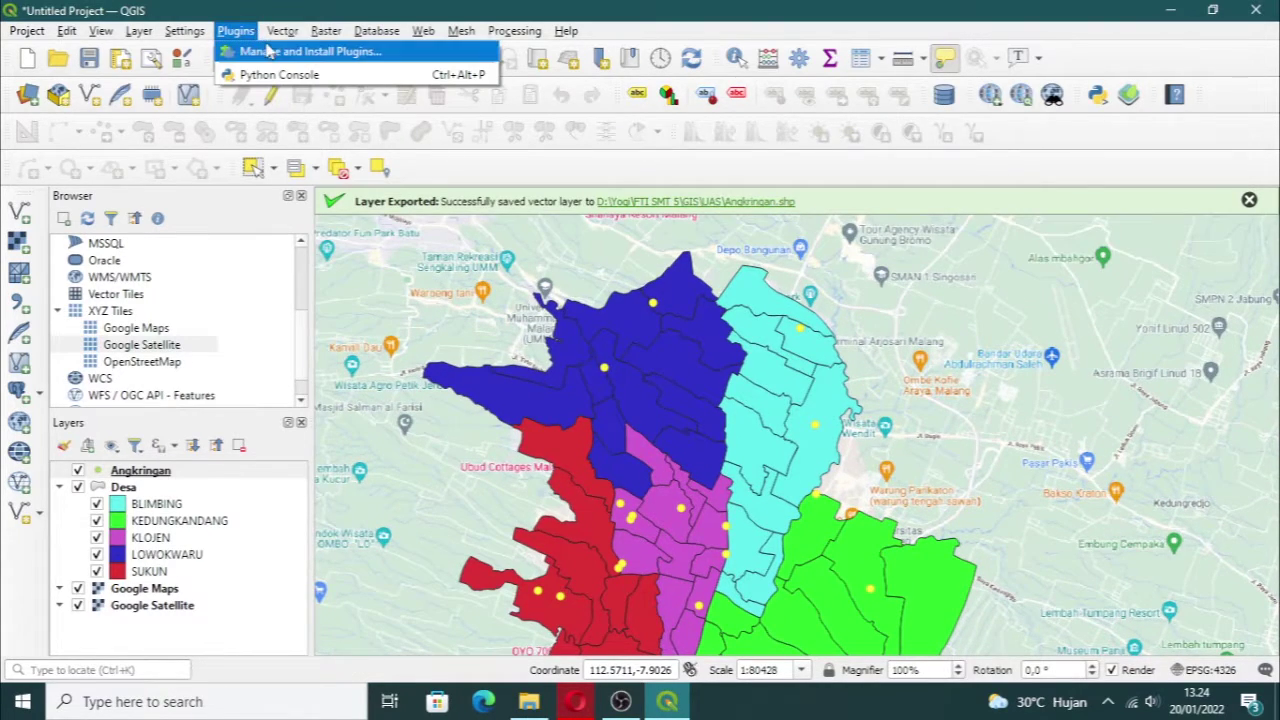
click(381, 54)
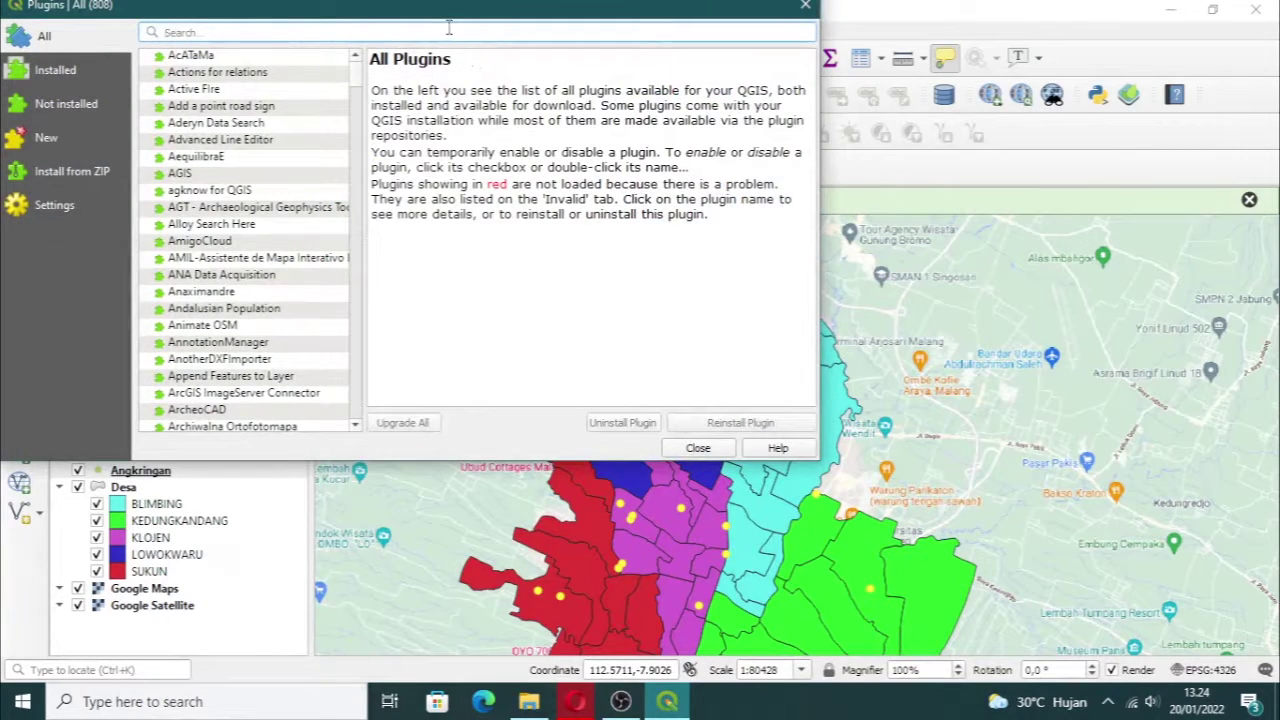
text(qgis)
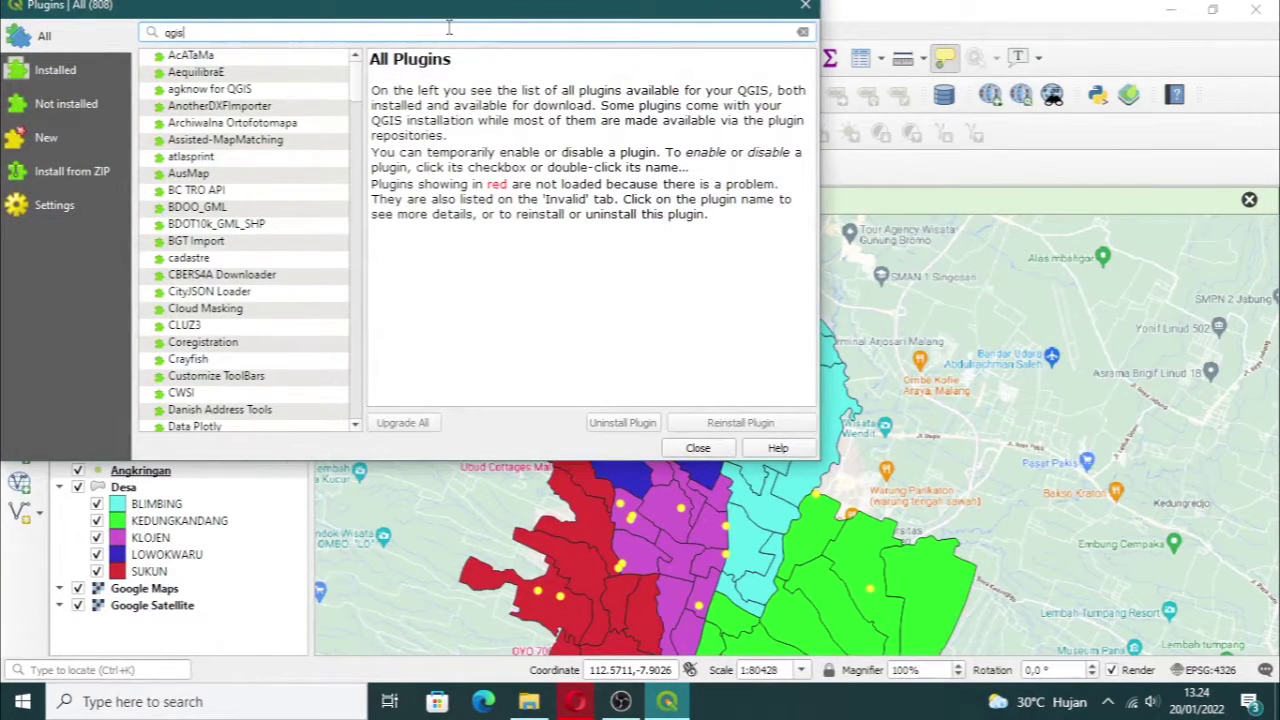
text(2)
click(341, 123)
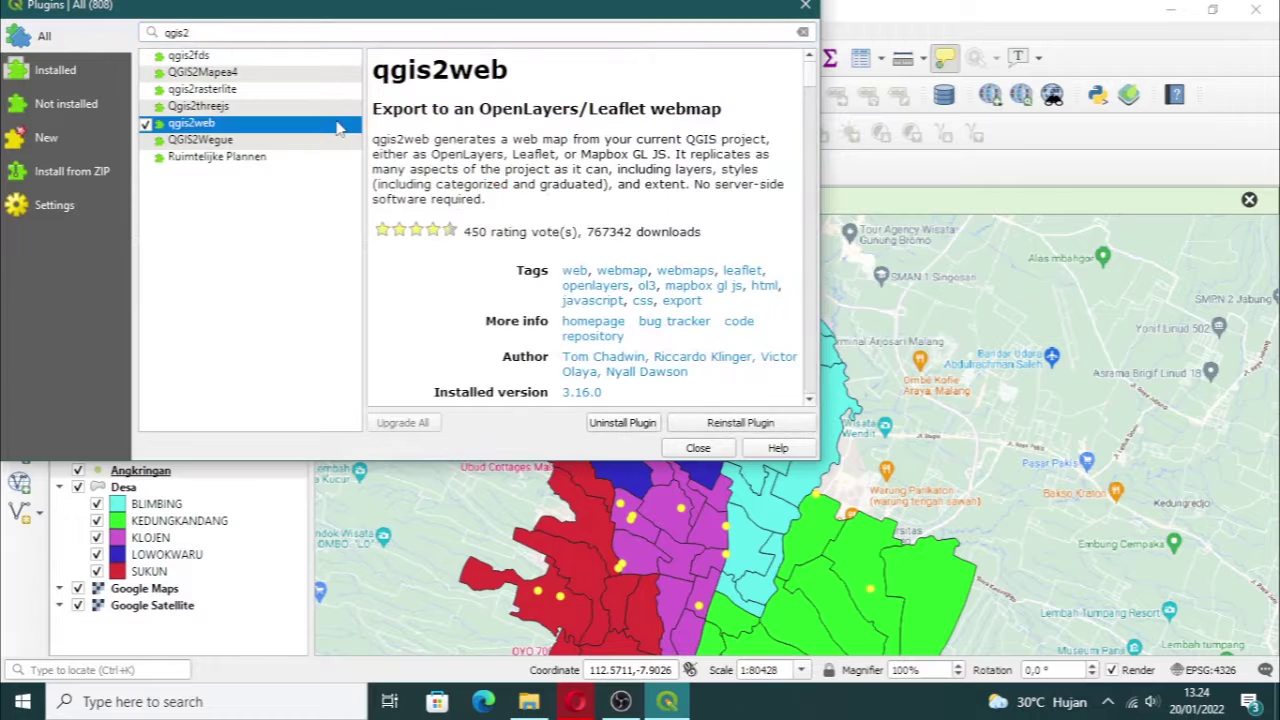
Step: Reinstall the qgis2web plugin and close the plugin manager
drag(541, 18, 643, 114)
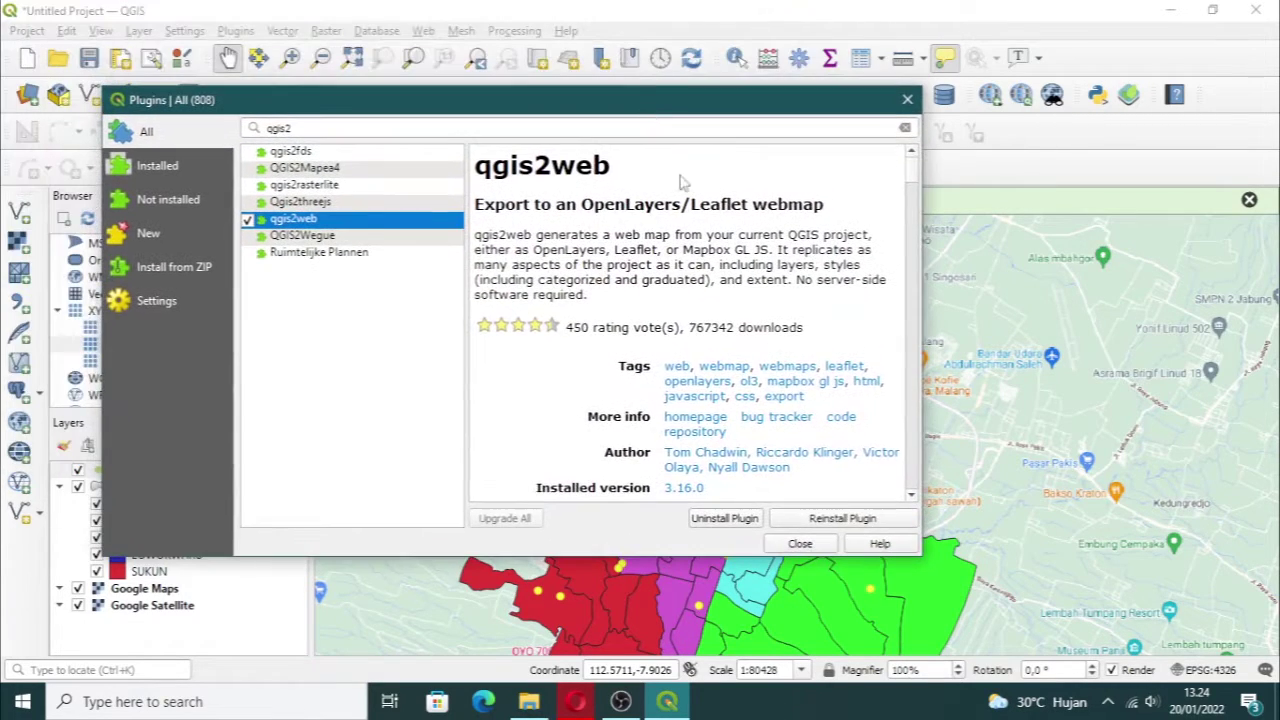
click(842, 518)
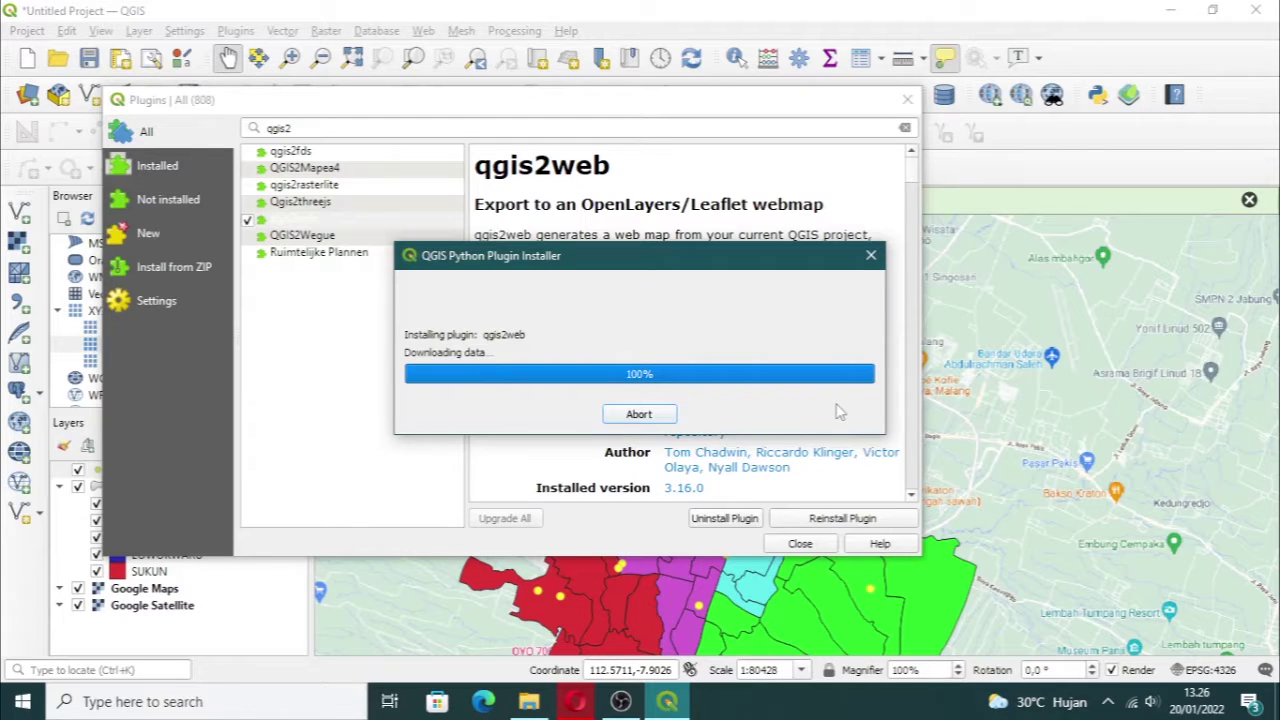
scroll(830, 400, down, 5)
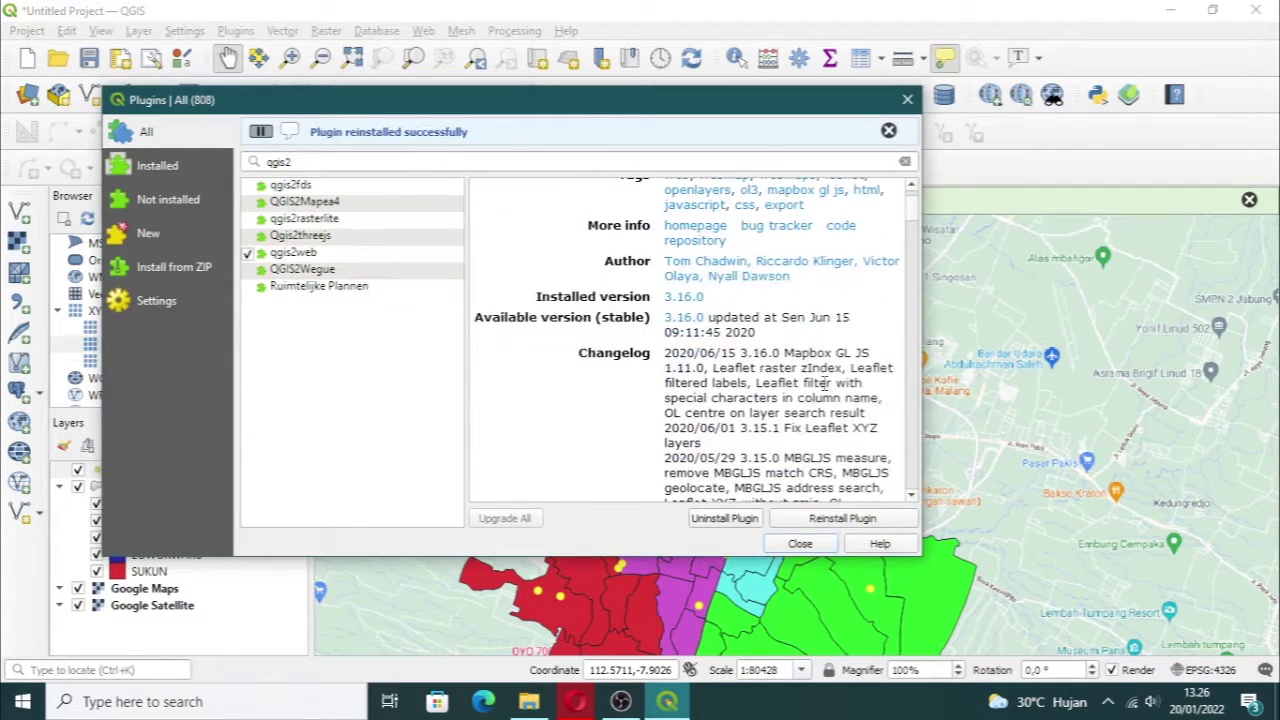
click(390, 256)
click(907, 99)
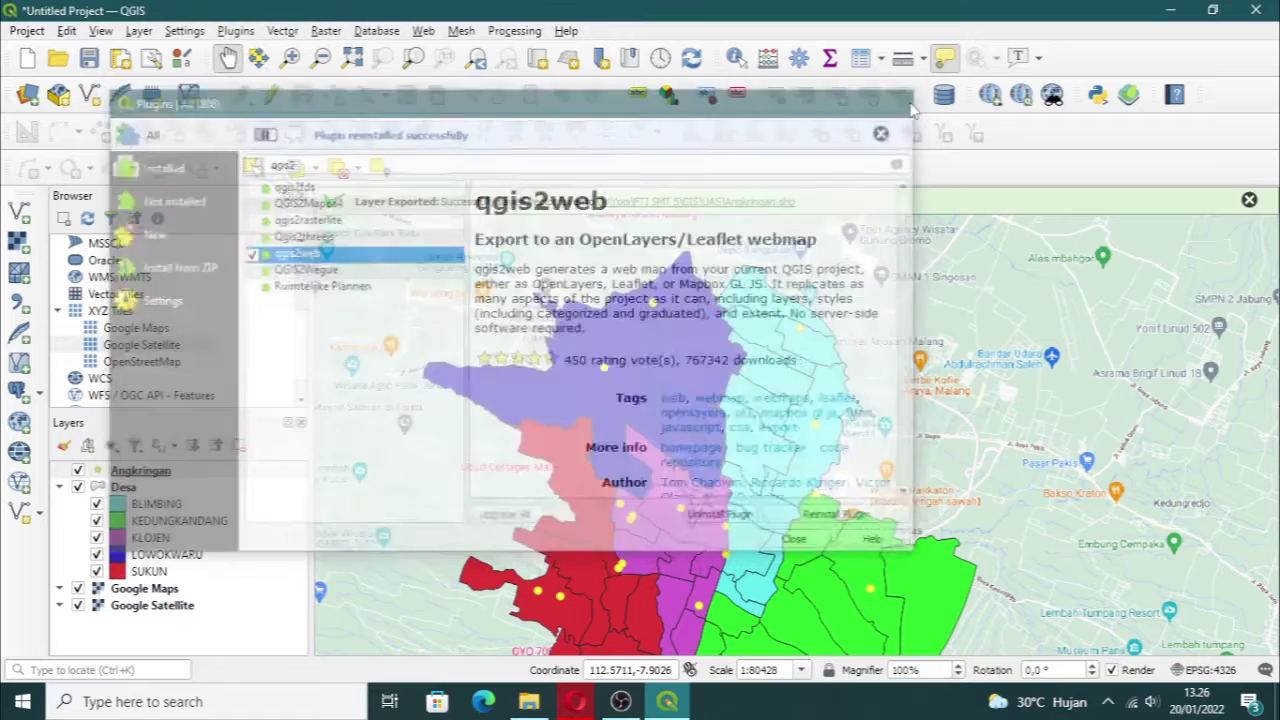
Step: Start the qgis2web export to web map, choose Leaflet as the output format and update the preview
drag(808, 396, 866, 292)
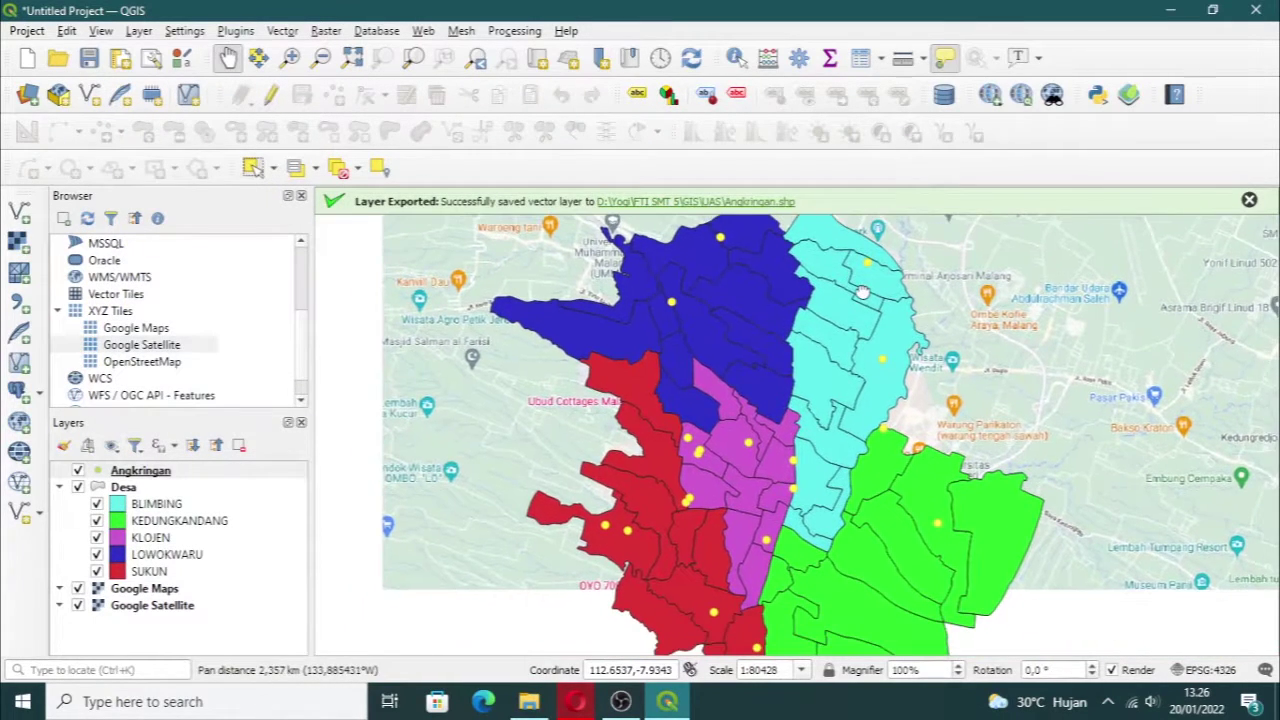
click(1141, 96)
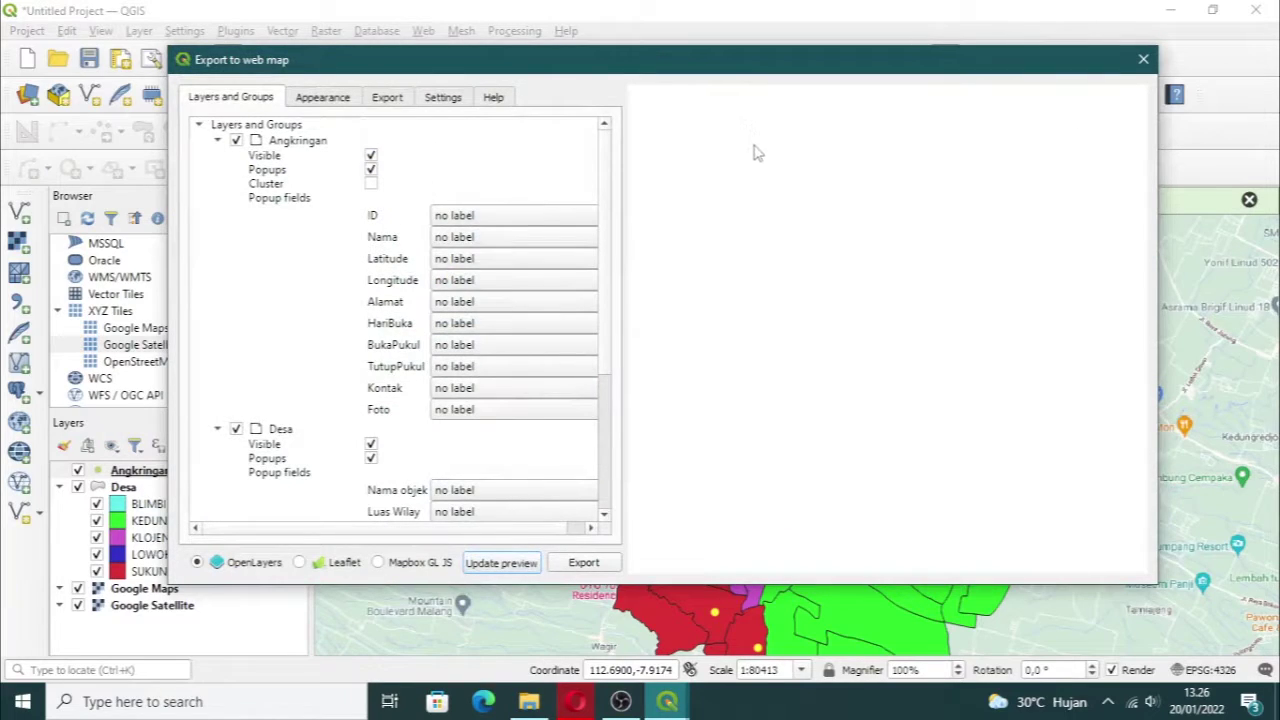
click(298, 563)
click(515, 565)
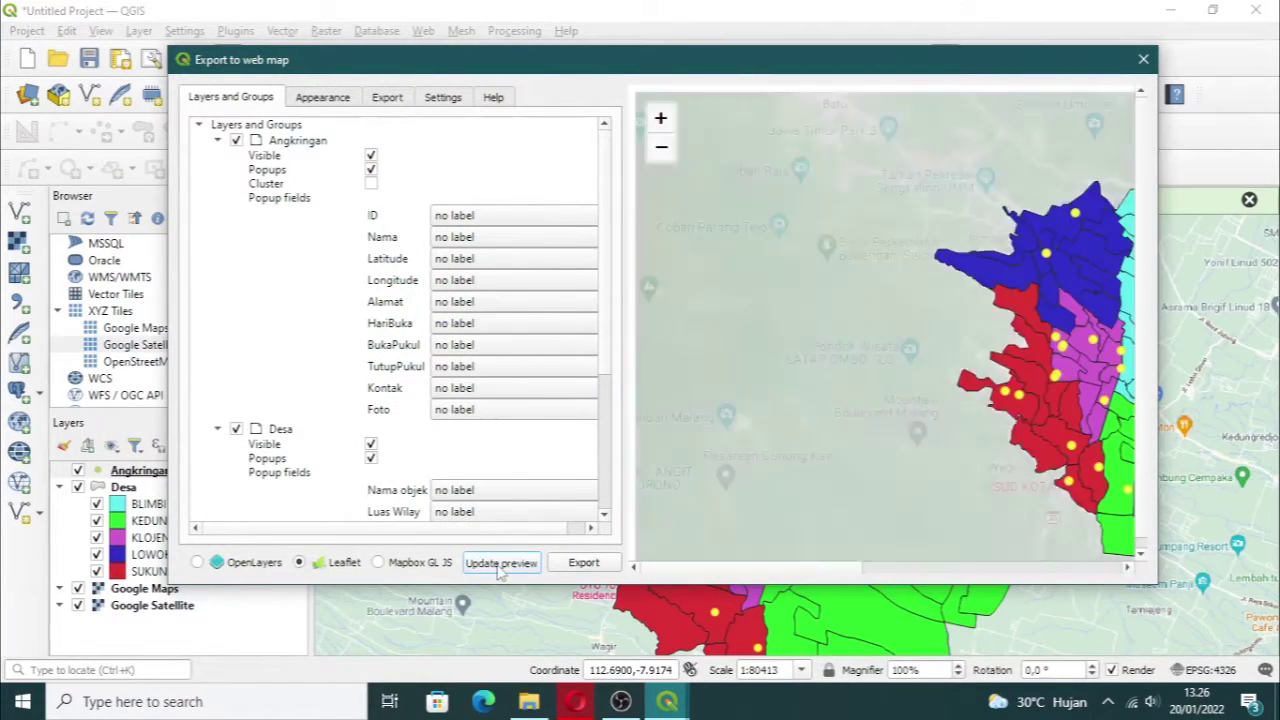
click(500, 564)
Step: Check the popups of the angkringan points in the Leaflet preview
drag(857, 353, 783, 367)
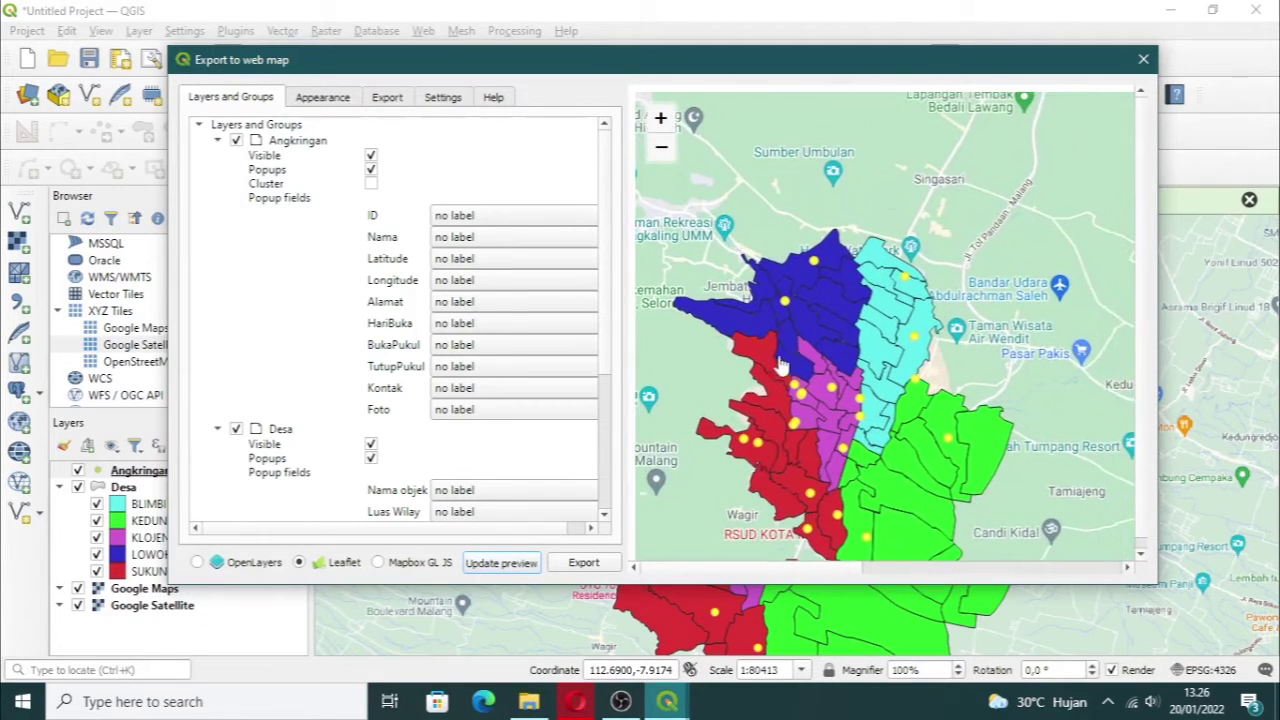
click(786, 306)
click(903, 422)
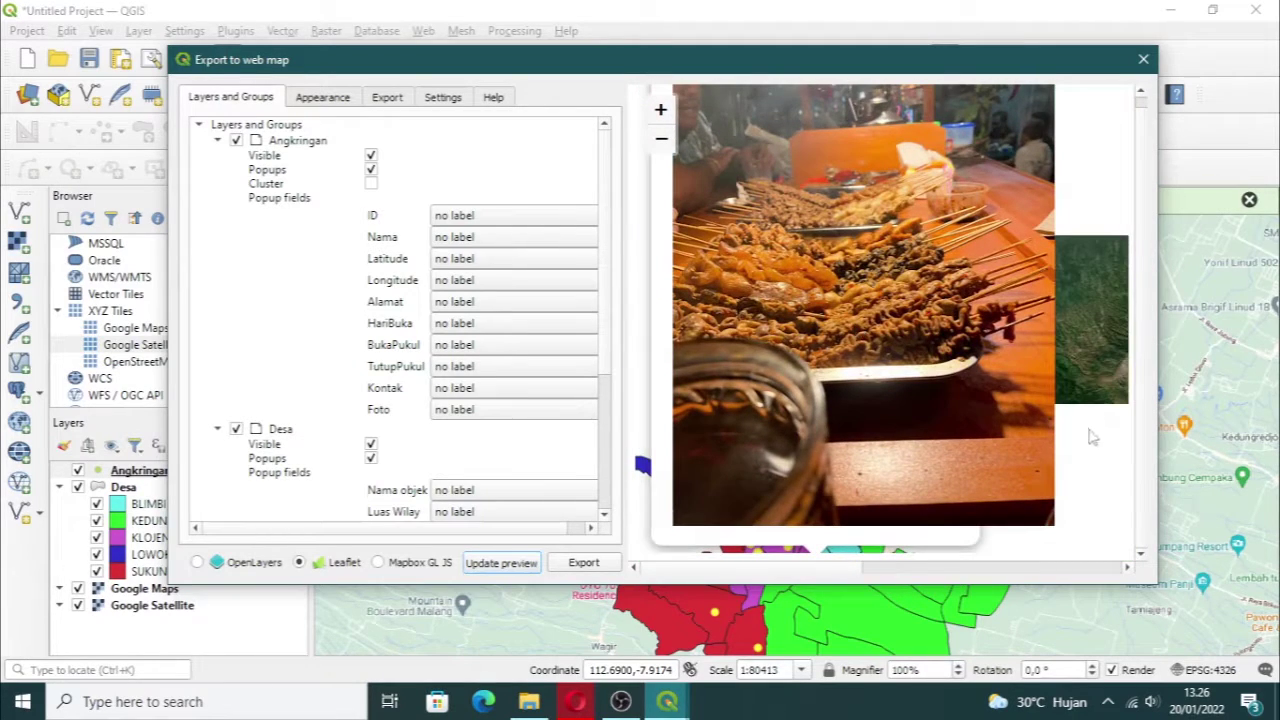
drag(832, 437, 876, 335)
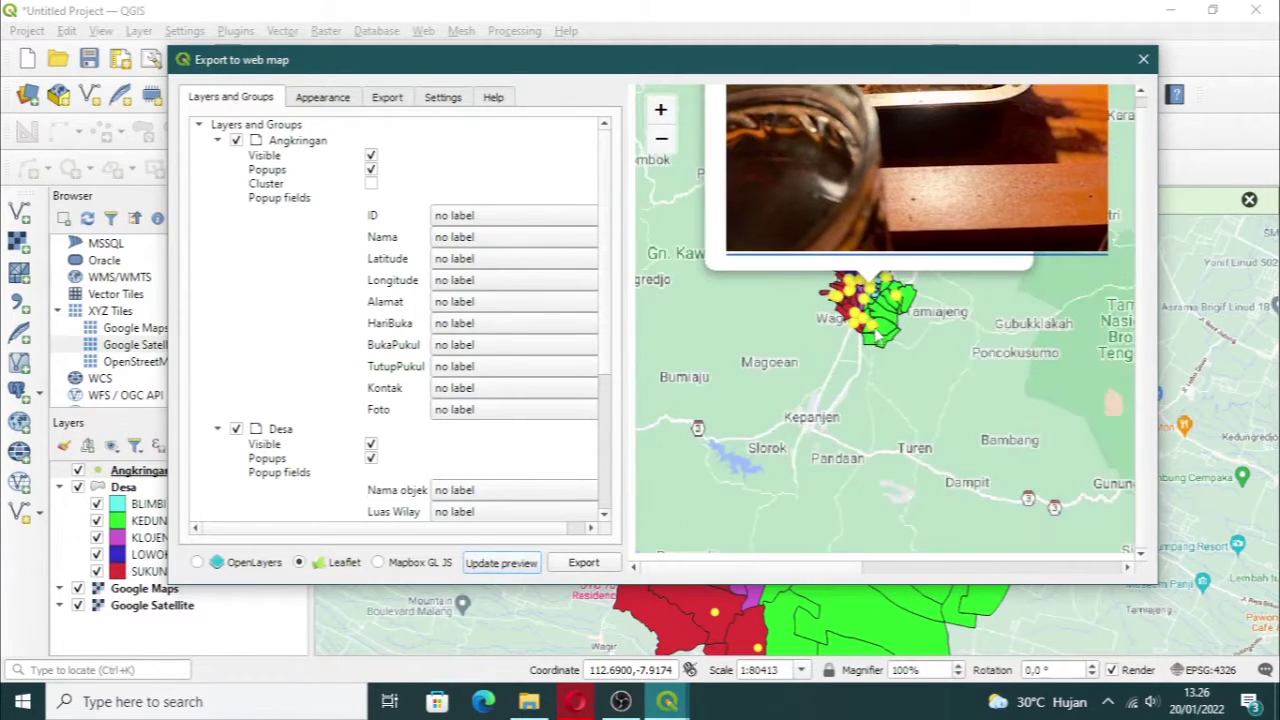
scroll(876, 335, up, 5)
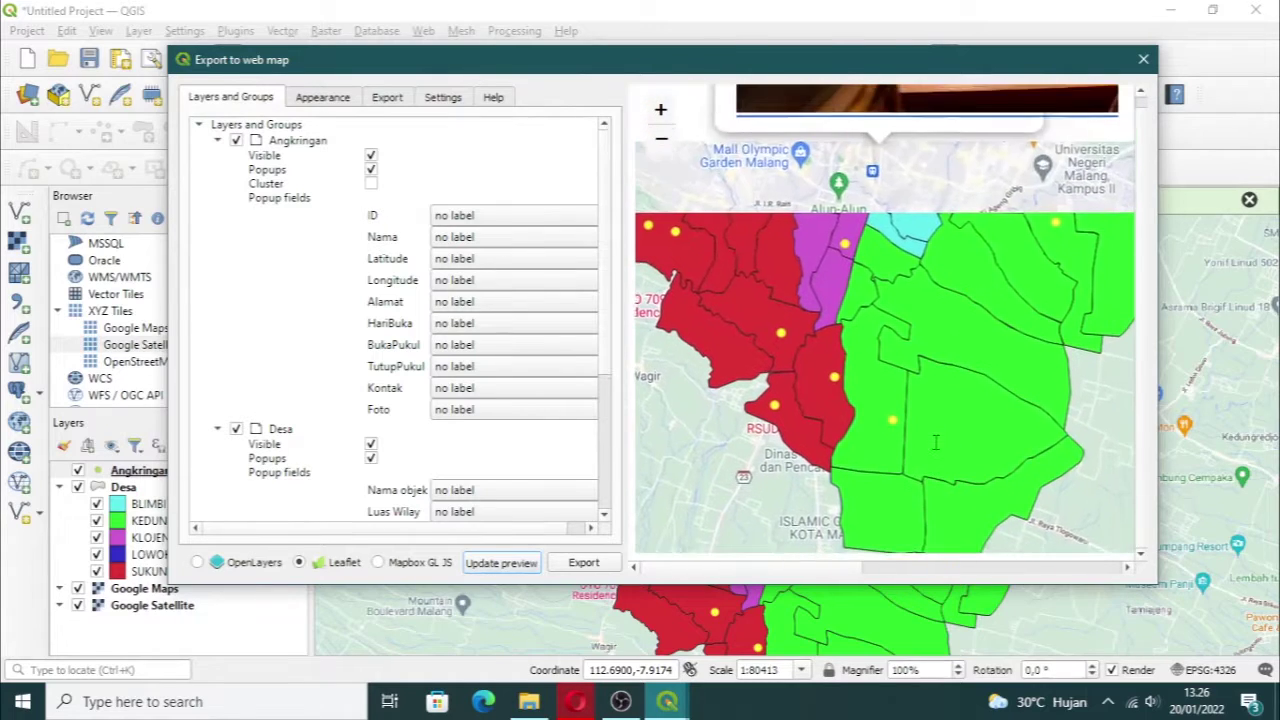
scroll(936, 320, down, 2)
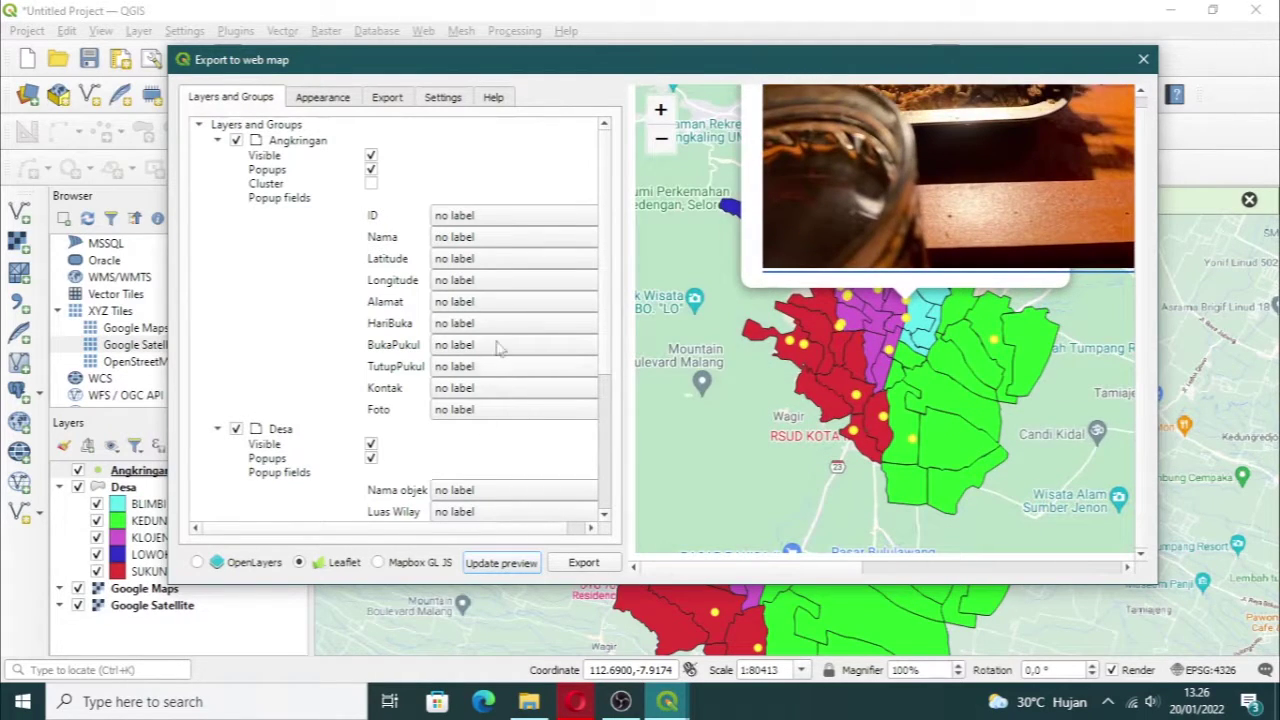
Step: Set the Angkringan popup fields from ID through Kontak to inline label, leaving Foto at no label
click(516, 216)
click(520, 248)
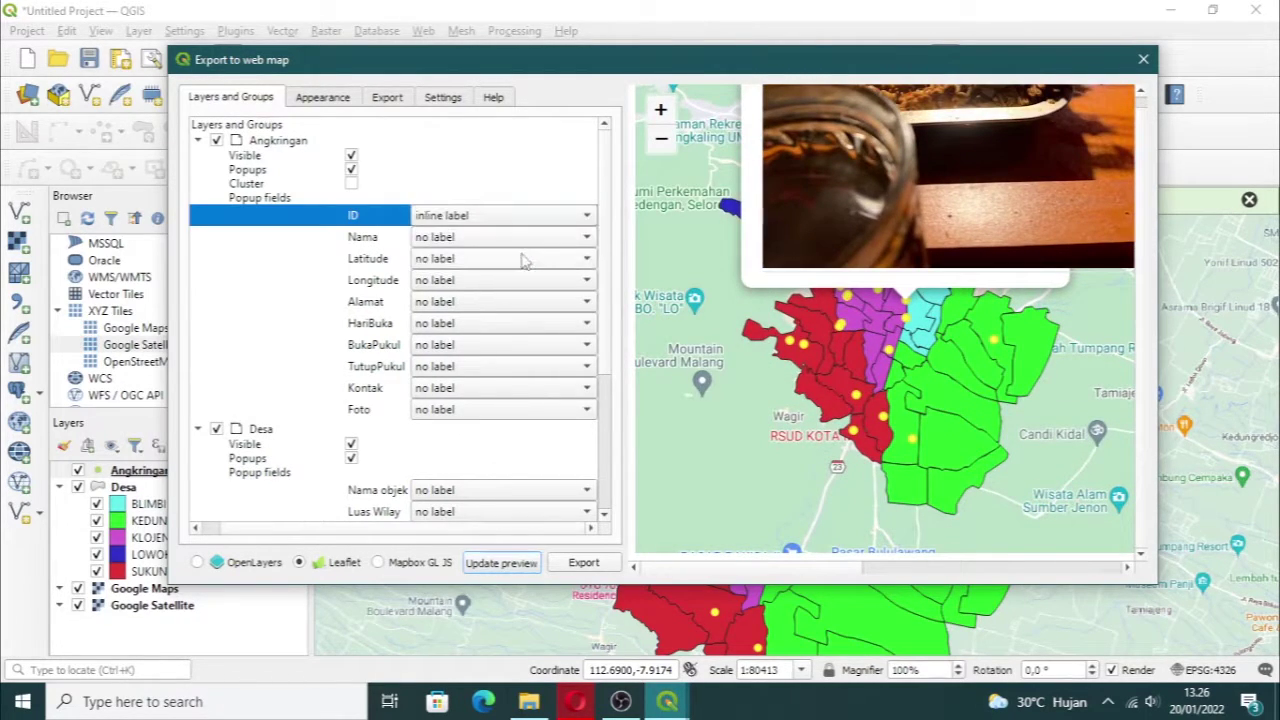
click(516, 242)
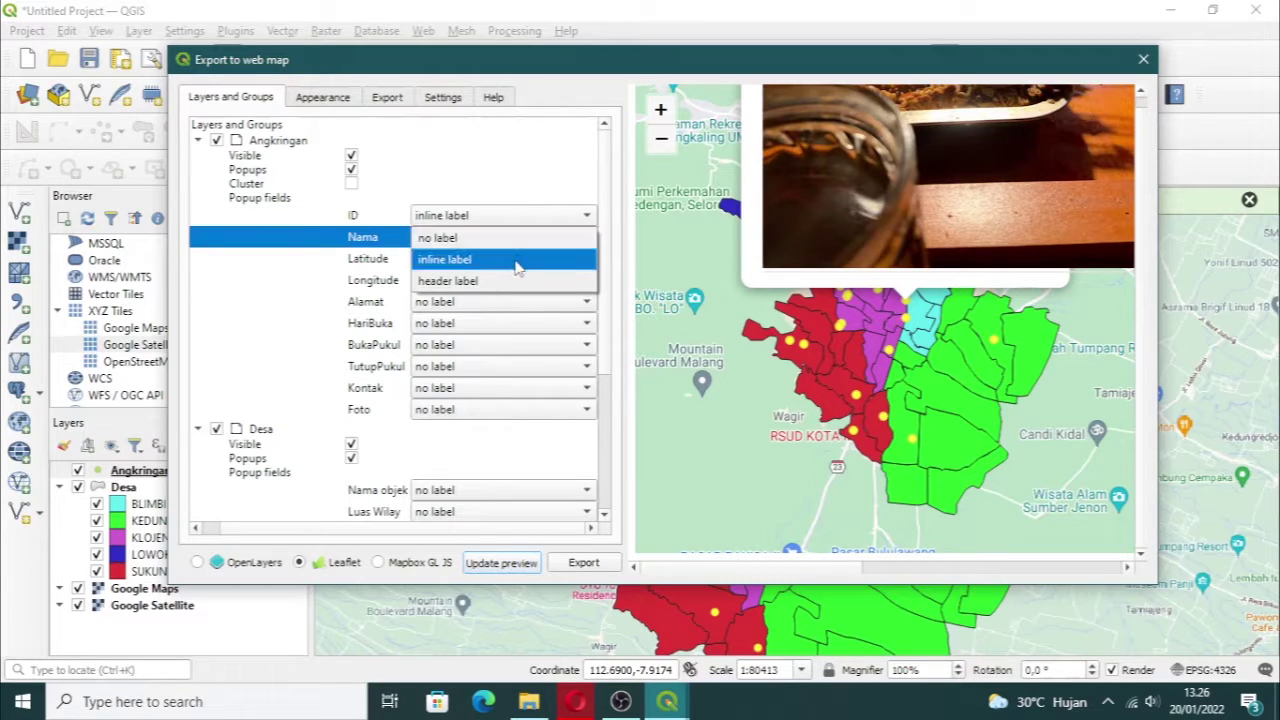
click(512, 260)
scroll(510, 262, down, 1)
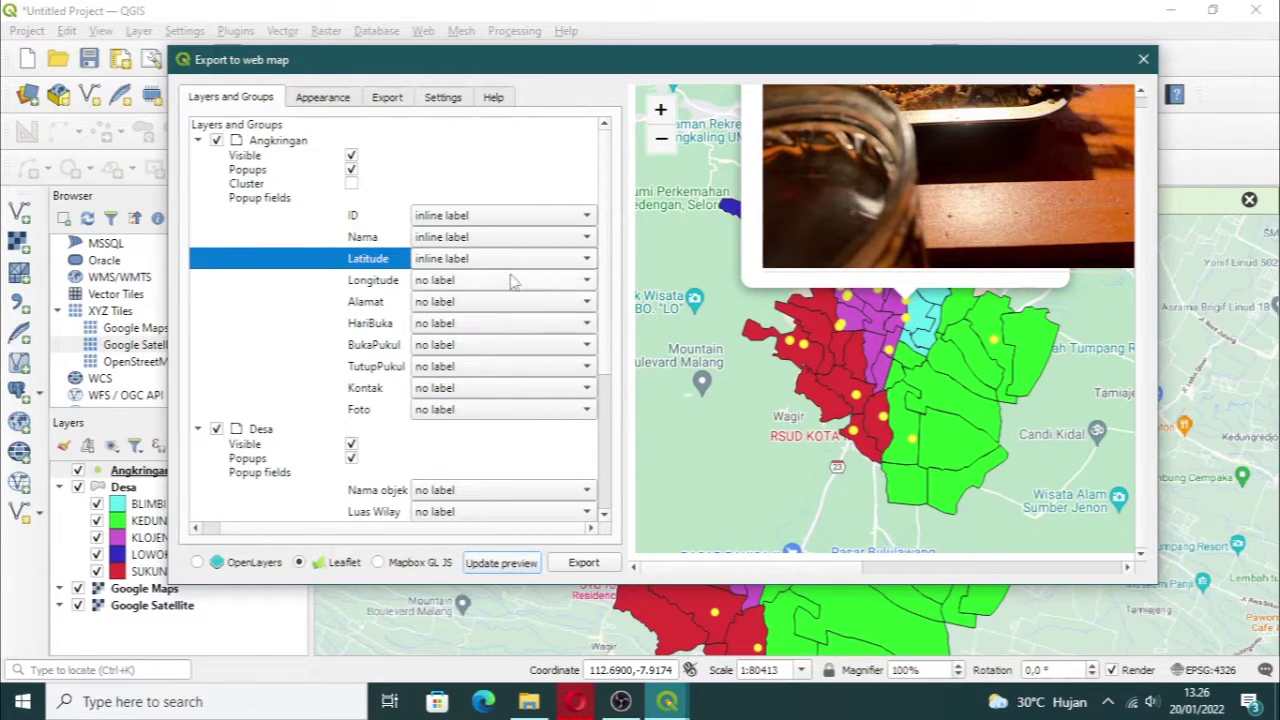
scroll(508, 282, down, 1)
scroll(505, 302, down, 1)
scroll(502, 324, down, 2)
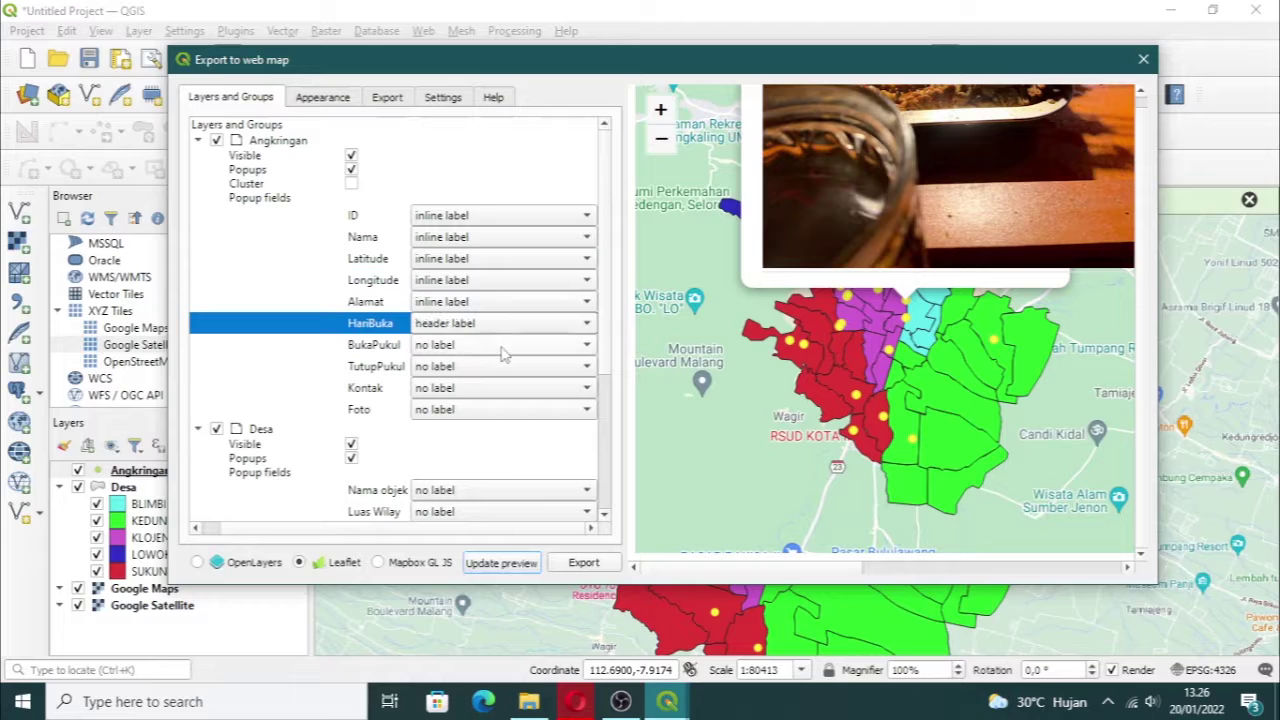
scroll(489, 330, up, 1)
scroll(497, 365, down, 1)
scroll(486, 346, down, 1)
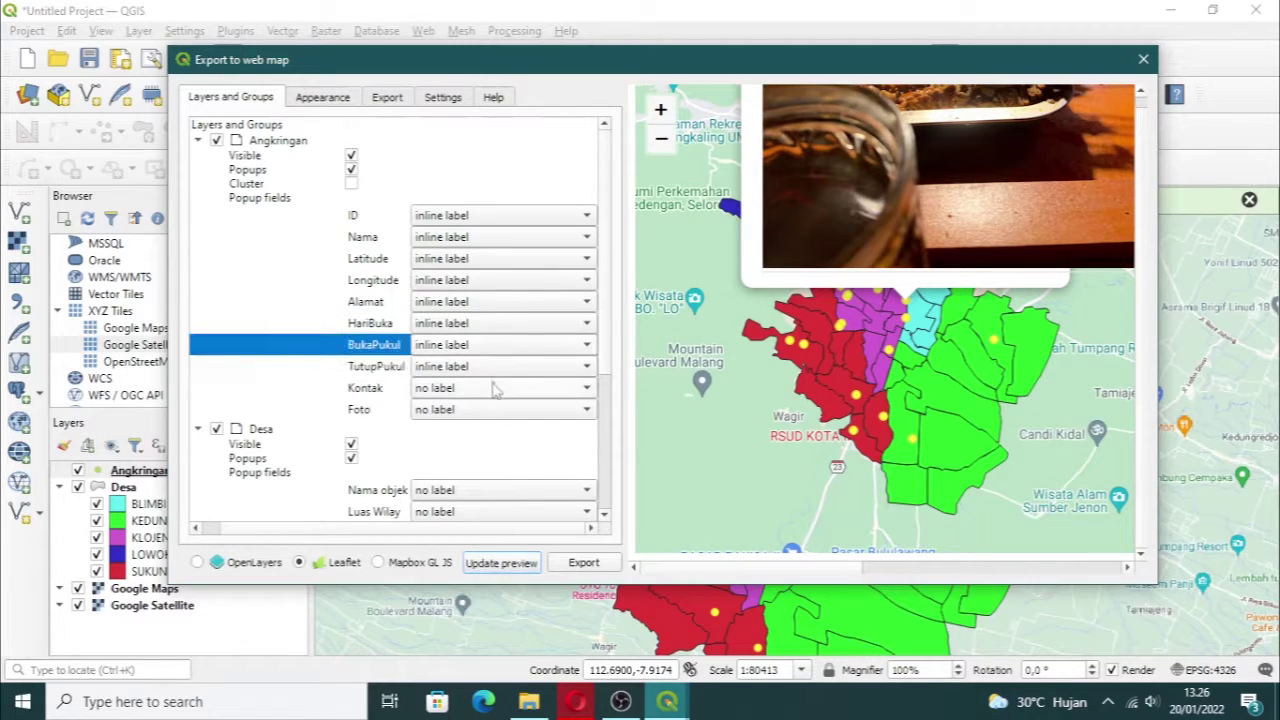
scroll(494, 390, down, 1)
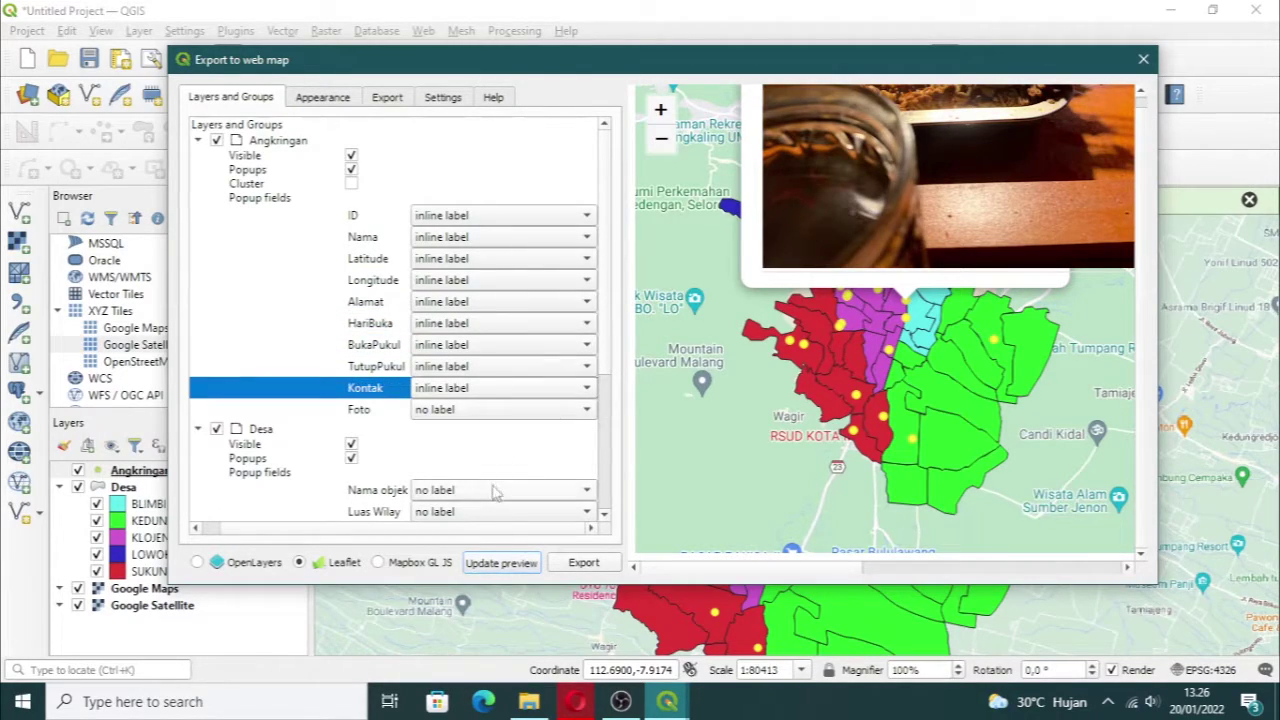
Step: Set all Desa popup fields, from Nama objek through Provinsi, to header label
click(465, 460)
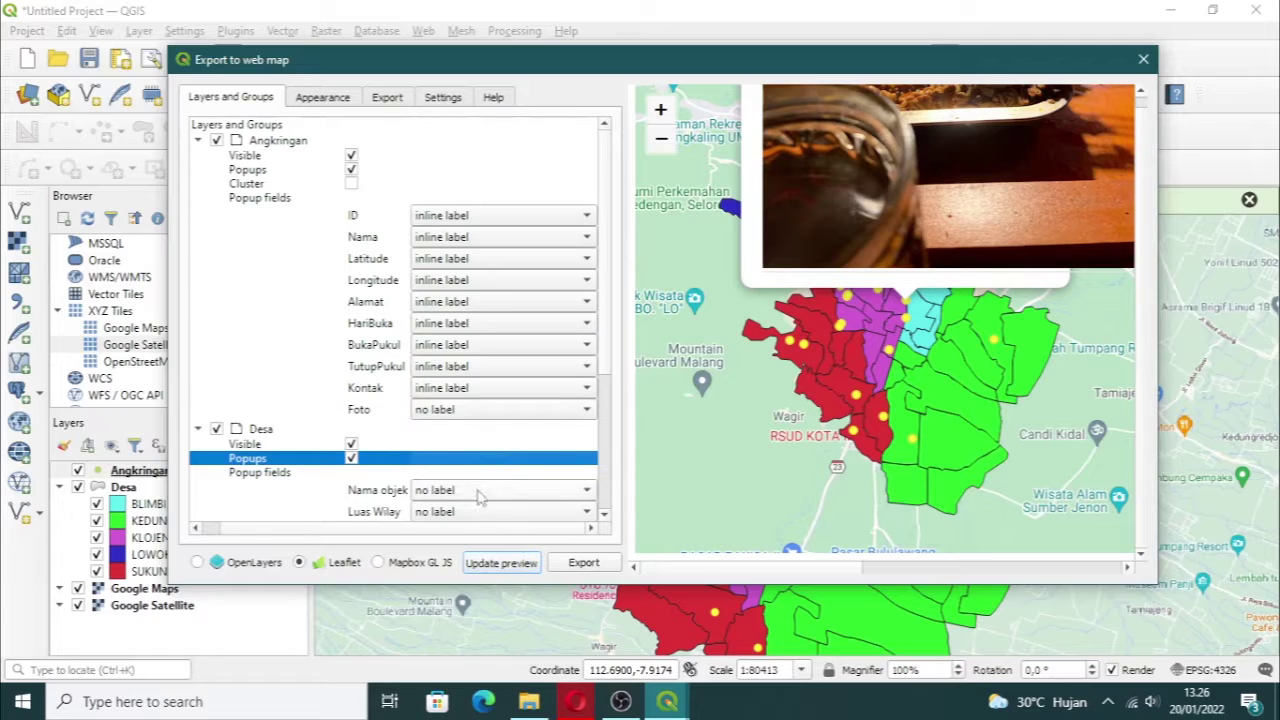
scroll(482, 492, down, 1)
scroll(497, 490, down, 1)
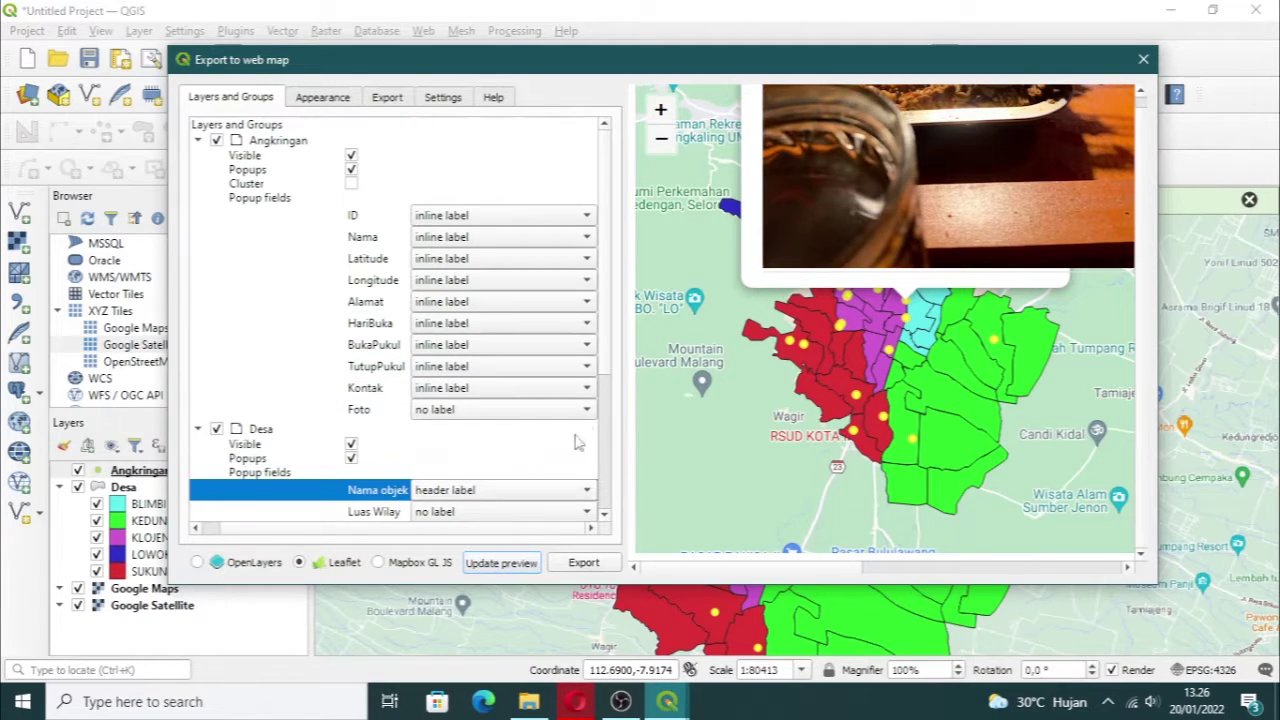
scroll(612, 366, down, 3)
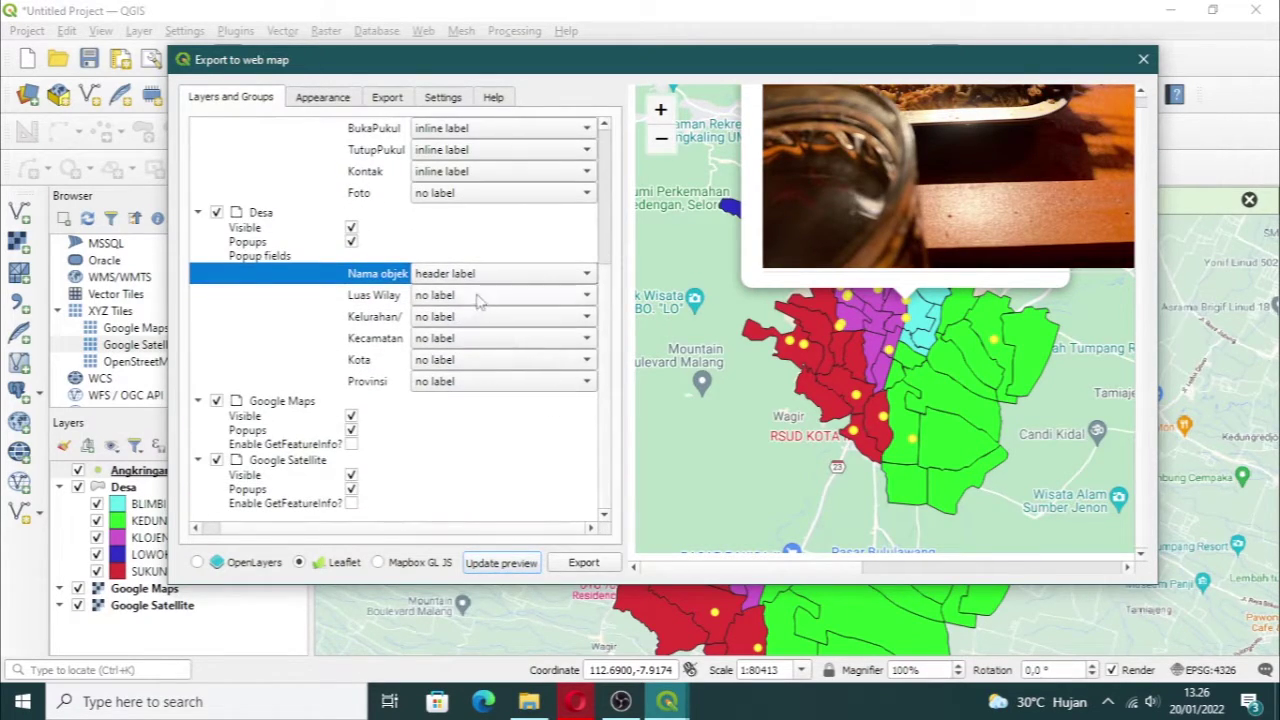
scroll(478, 300, down, 1)
scroll(480, 316, down, 1)
scroll(479, 300, down, 1)
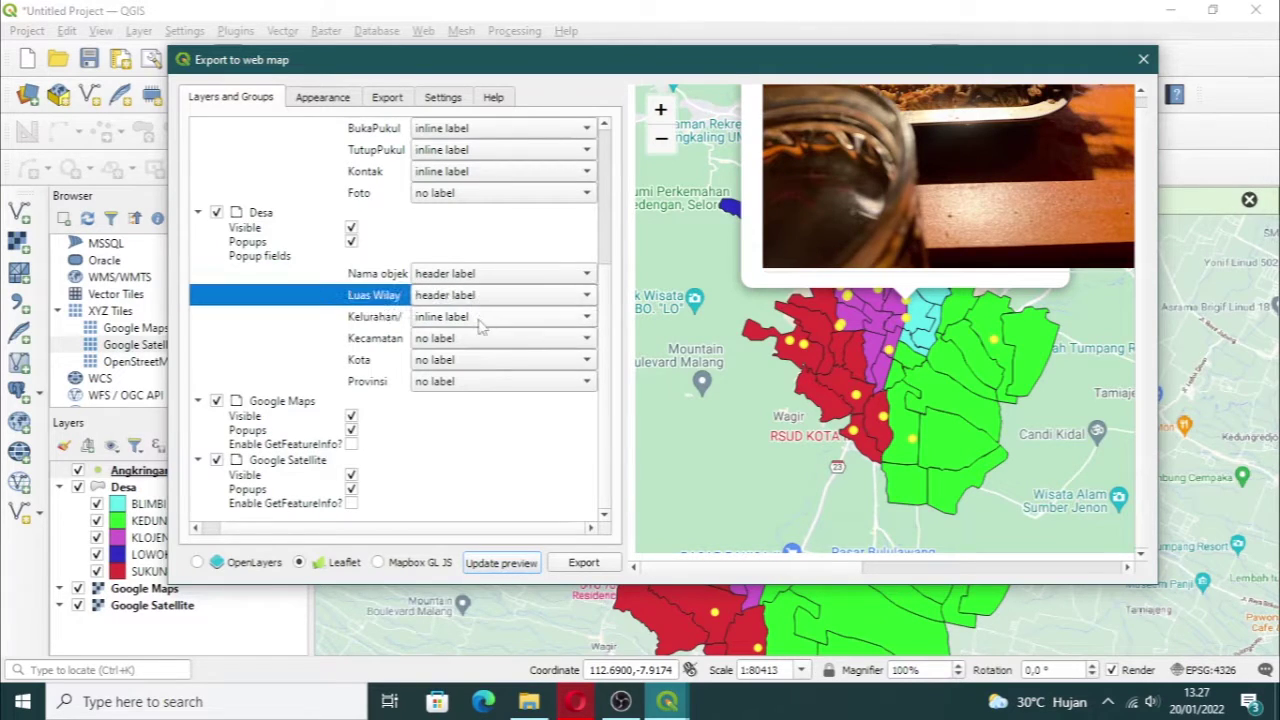
scroll(480, 318, down, 1)
scroll(478, 340, down, 1)
scroll(477, 358, down, 1)
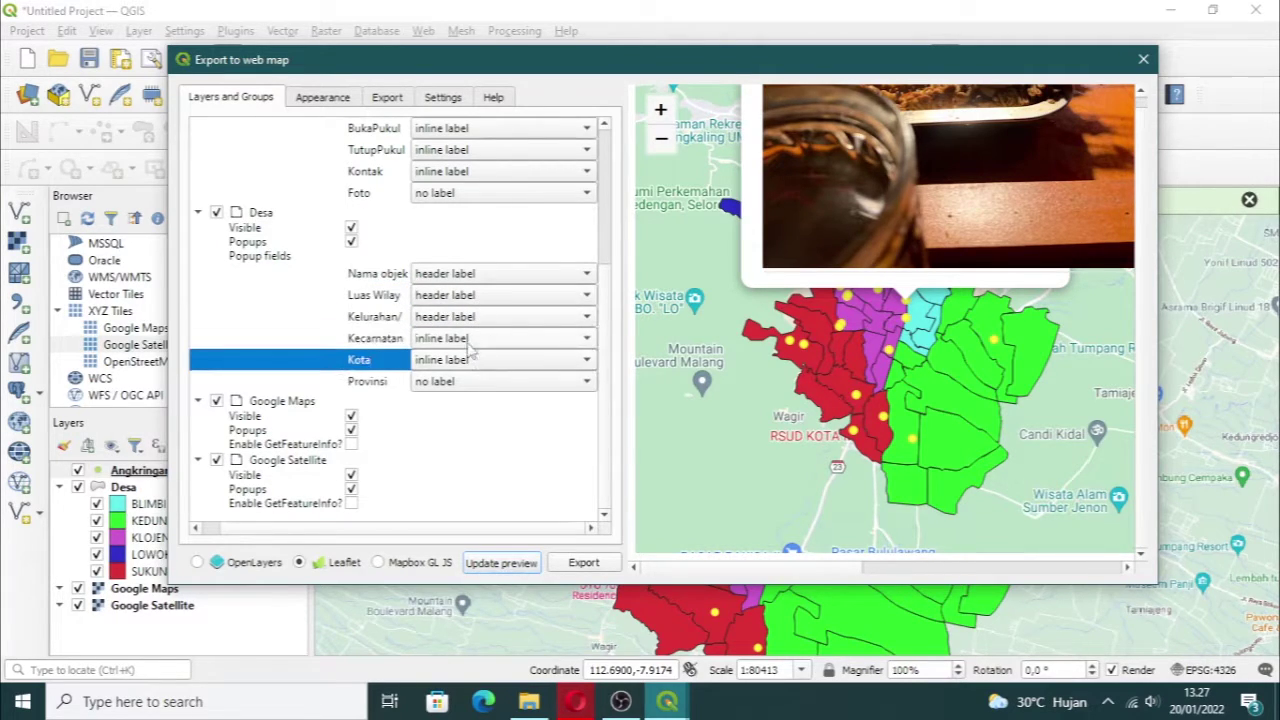
scroll(470, 345, down, 1)
scroll(476, 360, down, 1)
scroll(477, 382, down, 1)
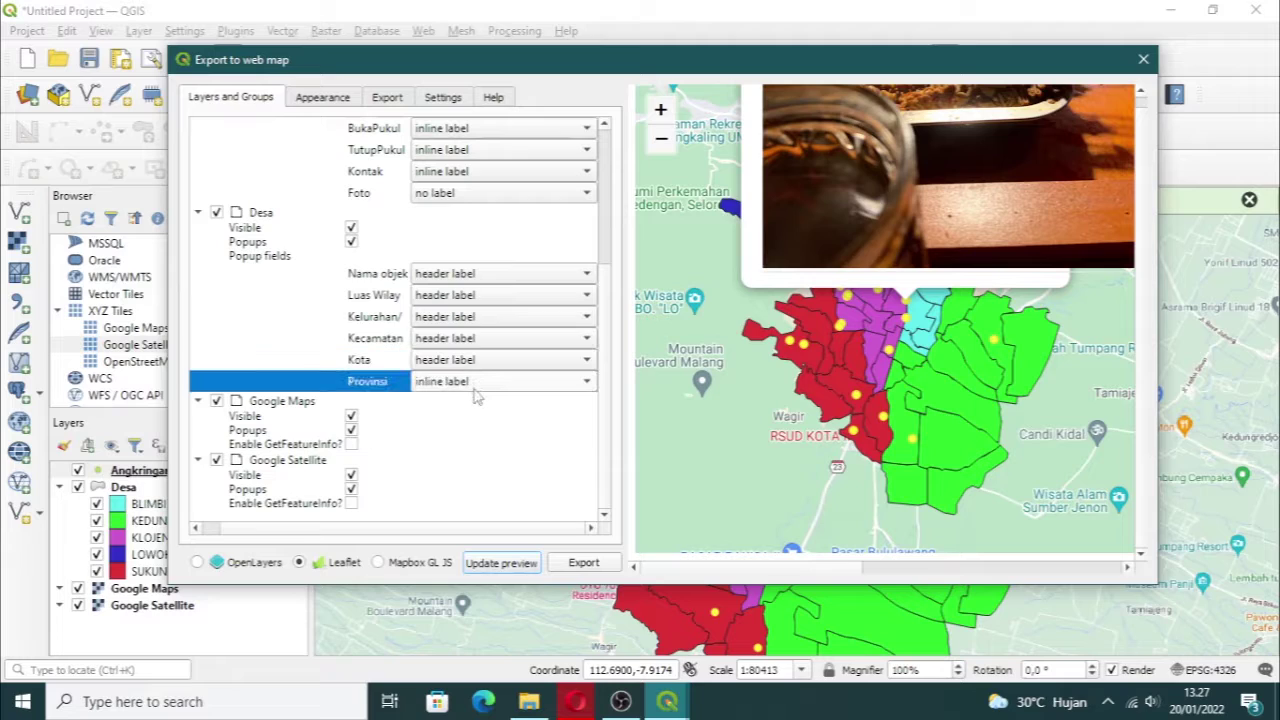
scroll(477, 385, down, 1)
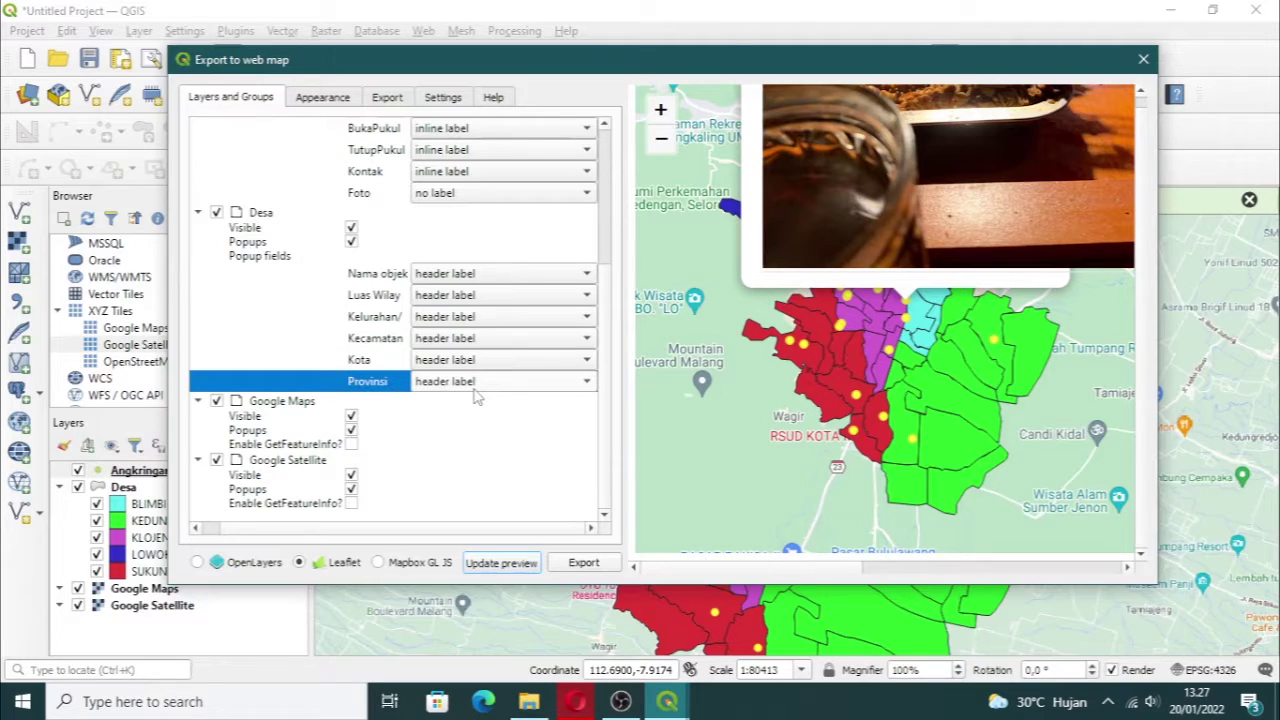
Step: Update the web map preview and check the labelled popups and photos of several angkringan points
click(501, 563)
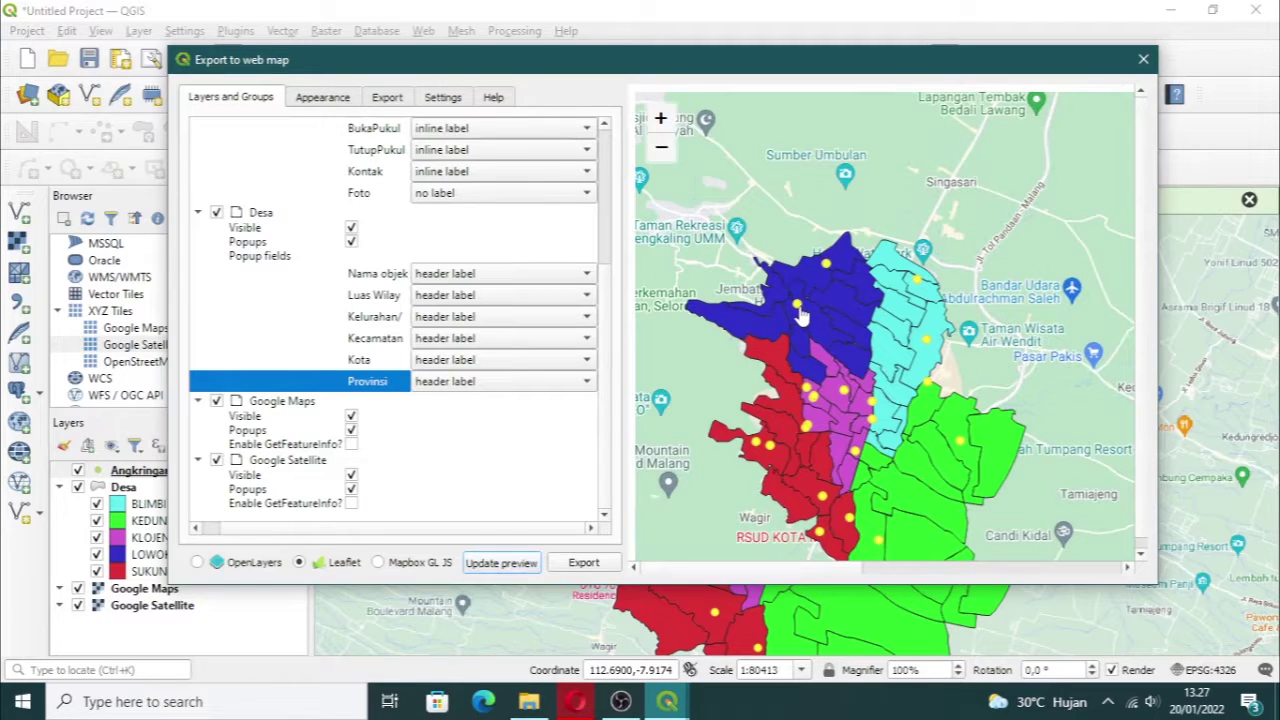
click(798, 307)
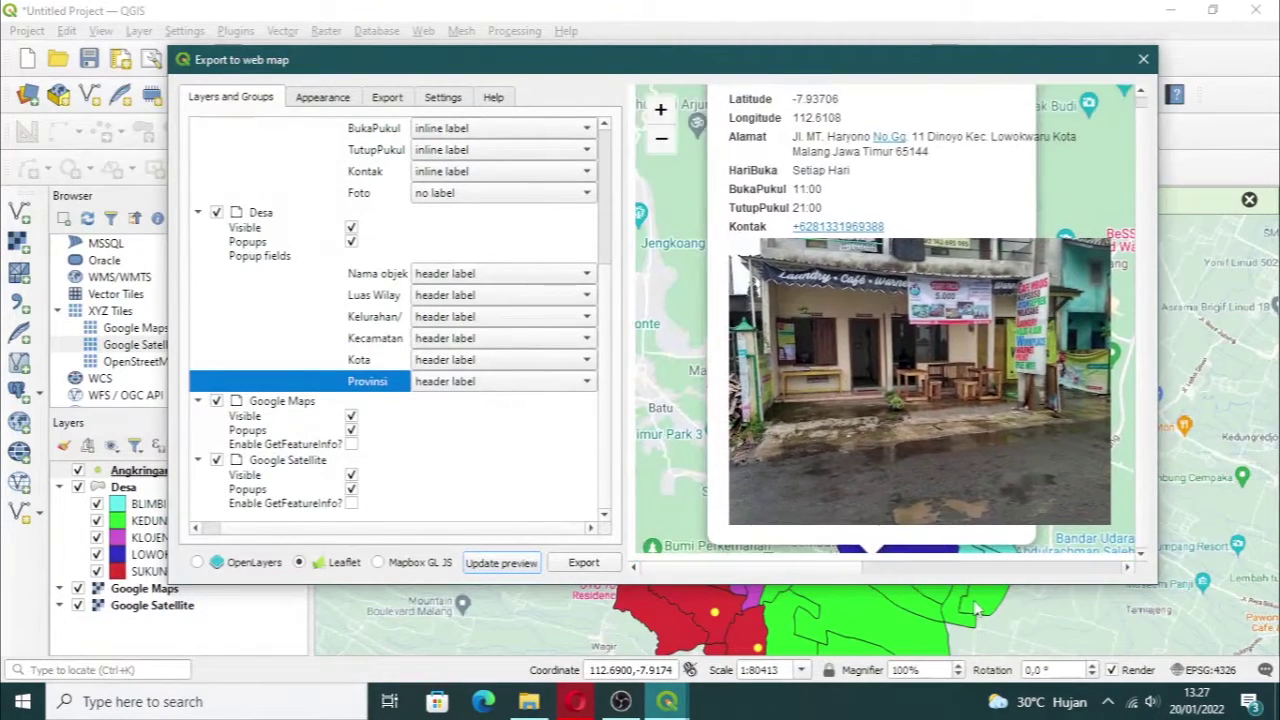
drag(960, 530, 930, 290)
click(872, 425)
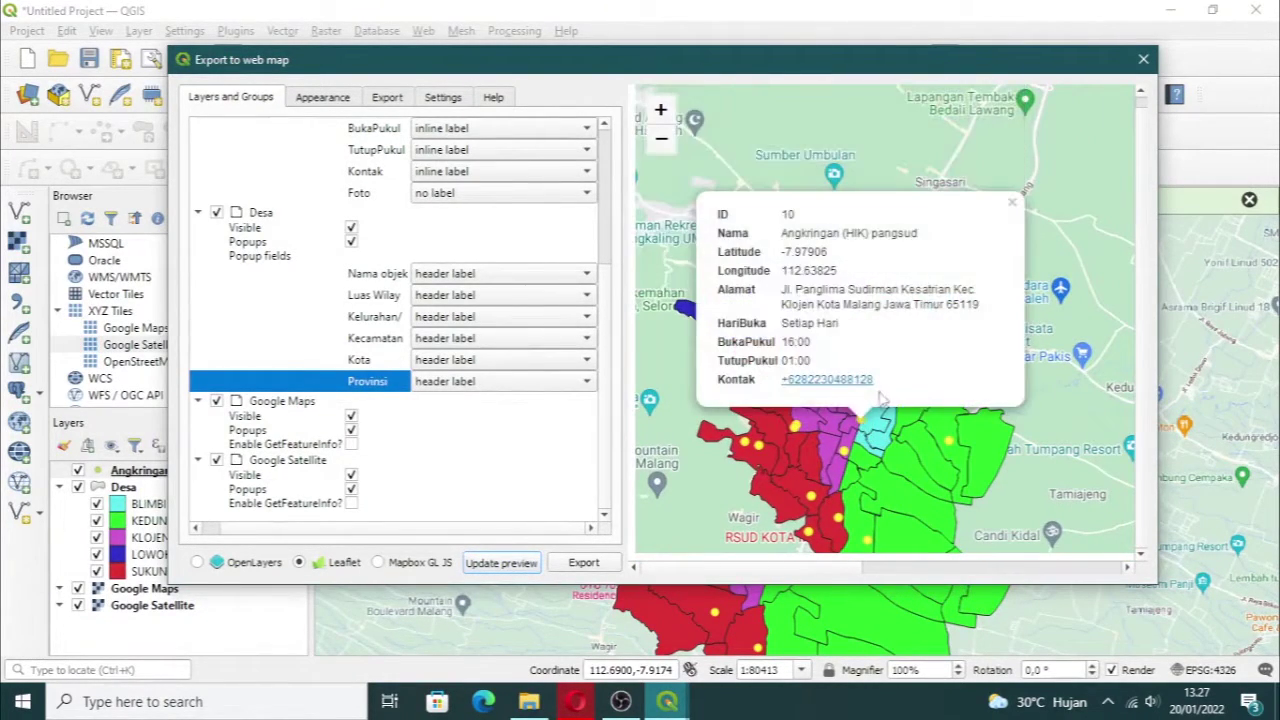
click(843, 452)
mouse_move(893, 450)
mouse_down()
mouse_move(893, 545)
mouse_move(891, 470)
mouse_up()
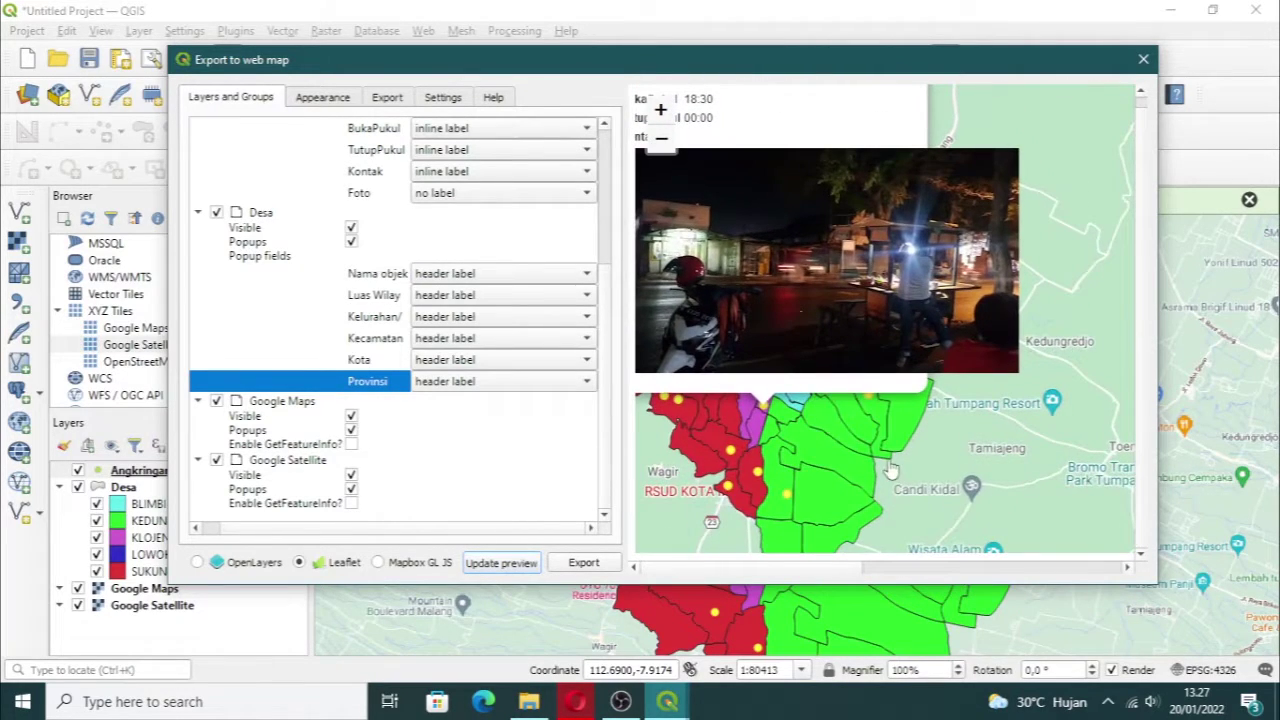
Step: Check the popup and photo of another angkringan point in the southern part of the preview map
click(787, 505)
click(750, 490)
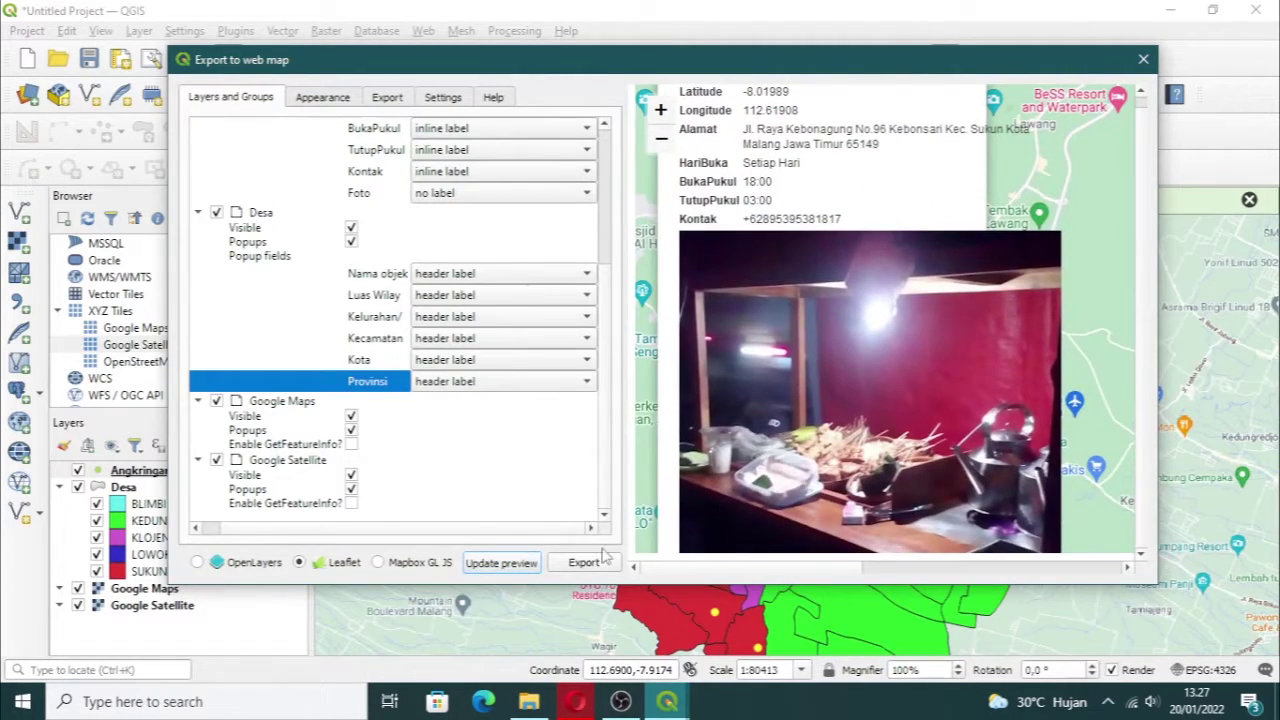
Step: Set the web map's abstract to lower right and its layers list to Expanded
click(331, 104)
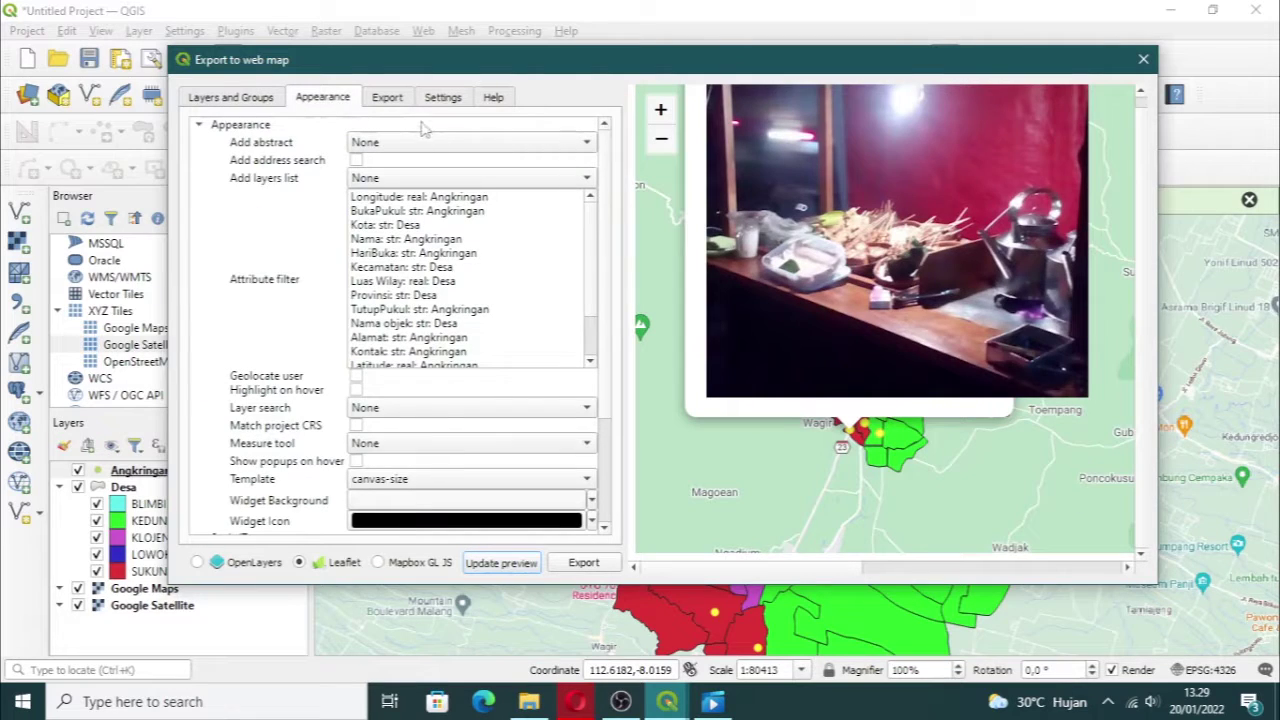
click(447, 143)
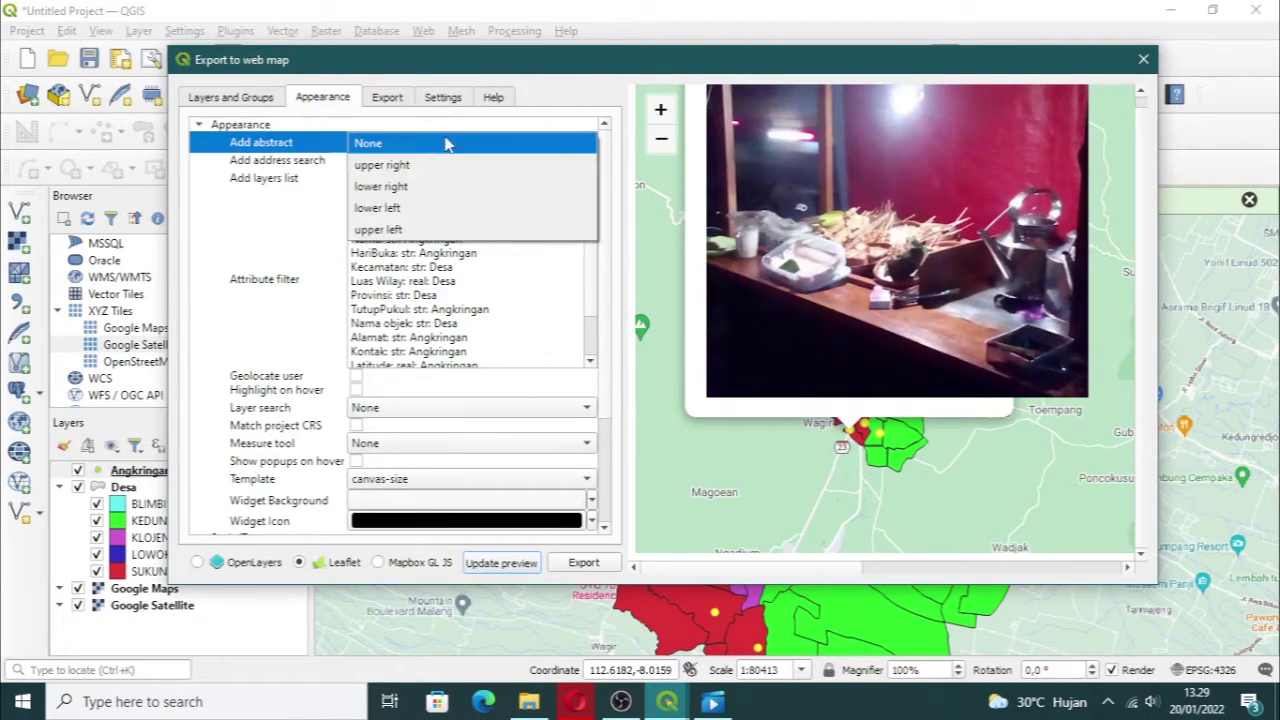
click(432, 197)
click(420, 178)
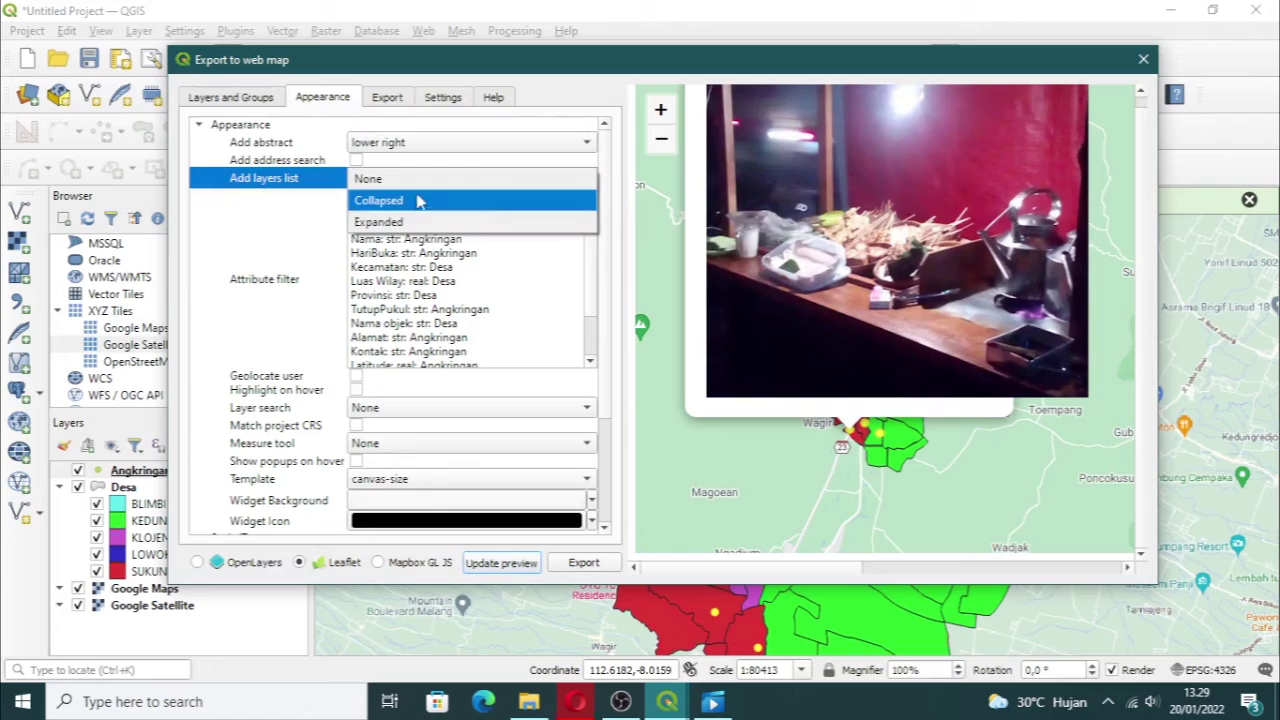
click(406, 222)
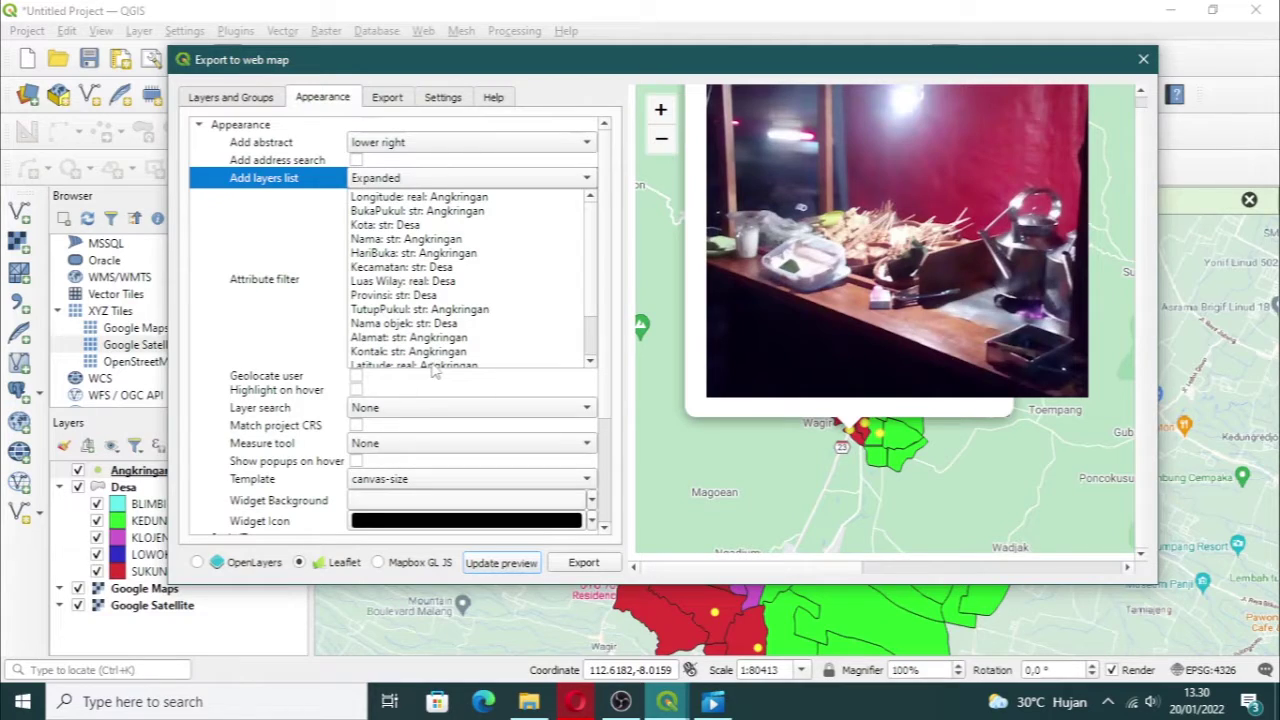
Step: Enable address search and set the layer search field to Angkringan: Nama
click(356, 377)
scroll(358, 385, down, 1)
click(380, 395)
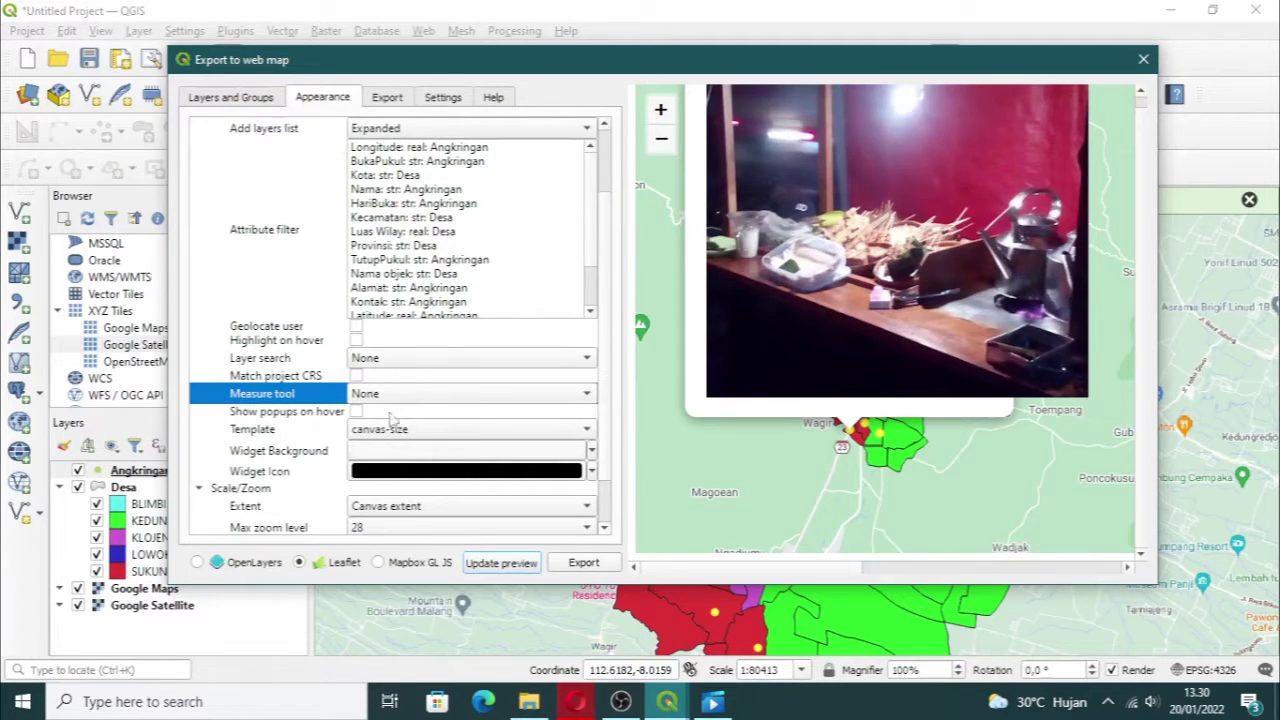
scroll(362, 290, up, 1)
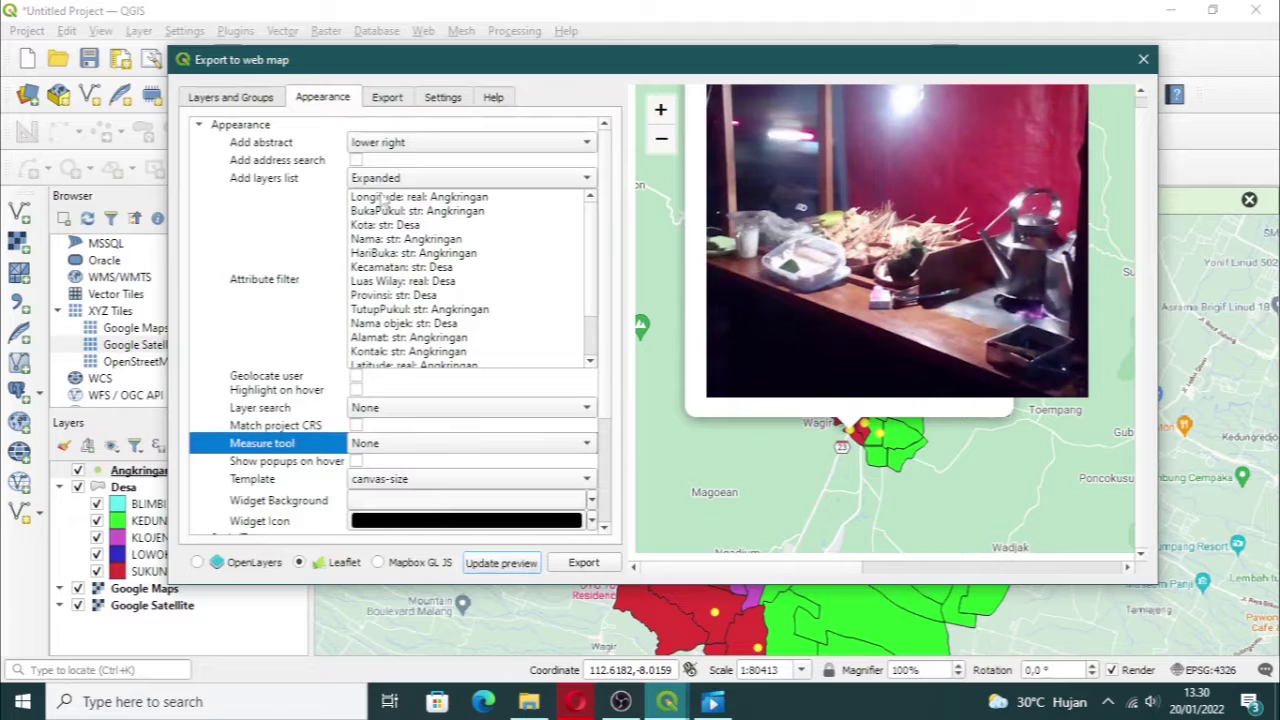
click(357, 161)
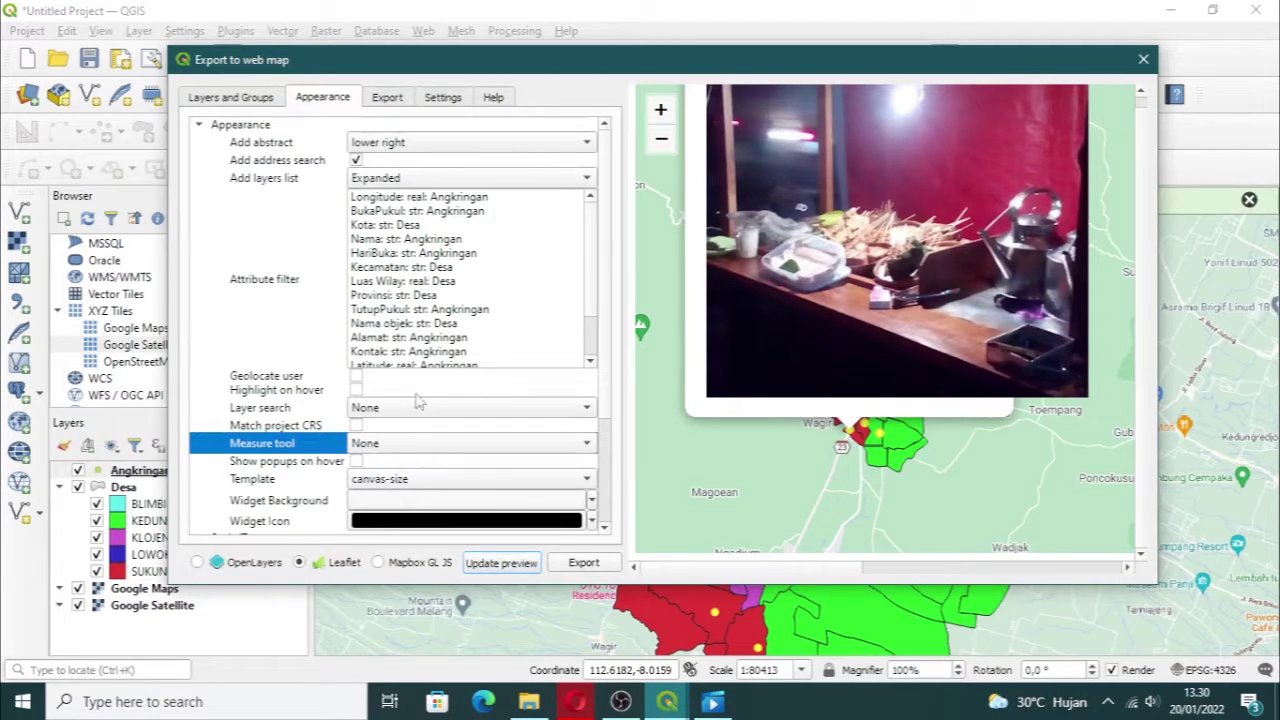
click(422, 408)
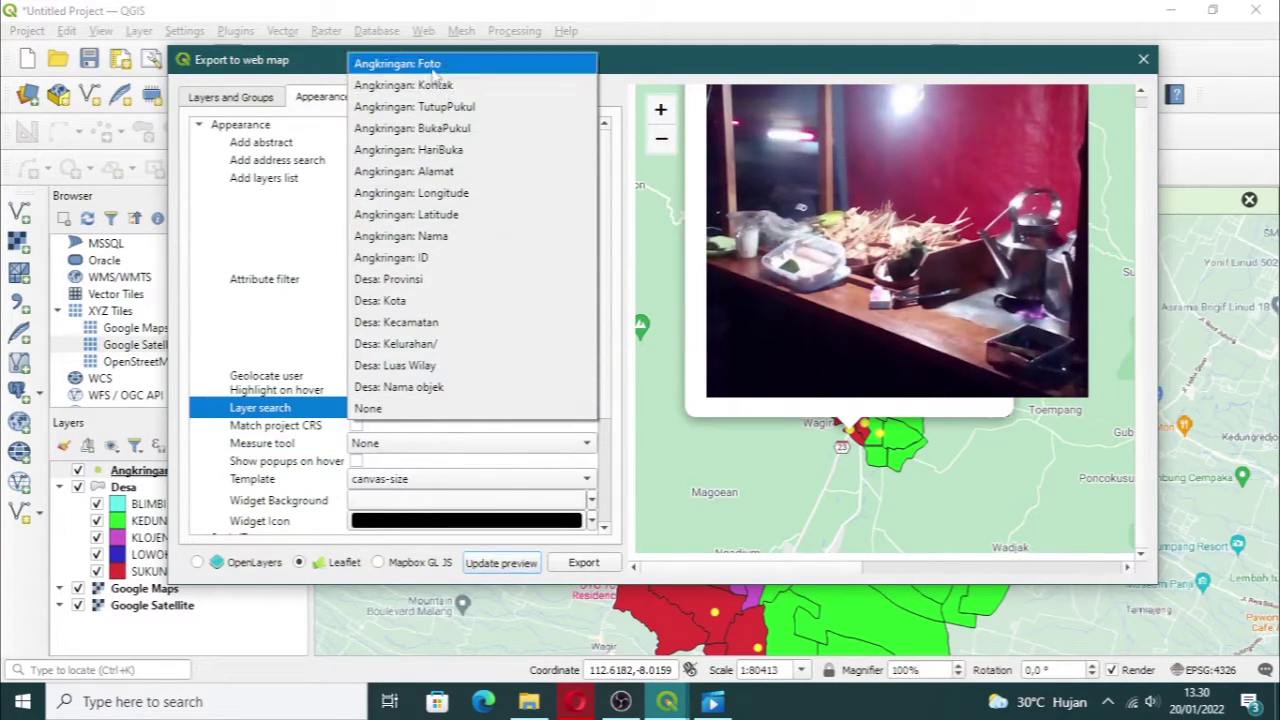
click(465, 240)
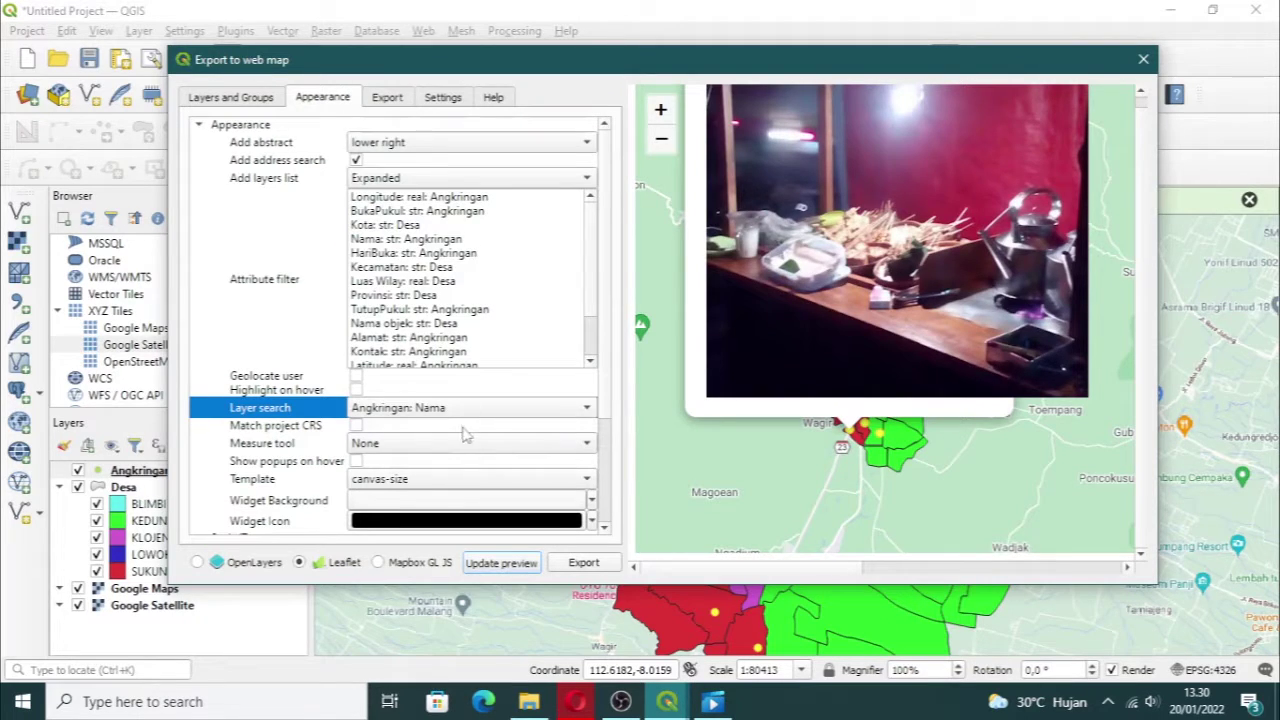
Step: Update the web map preview and check the added search controls beside the Malang districts
click(515, 563)
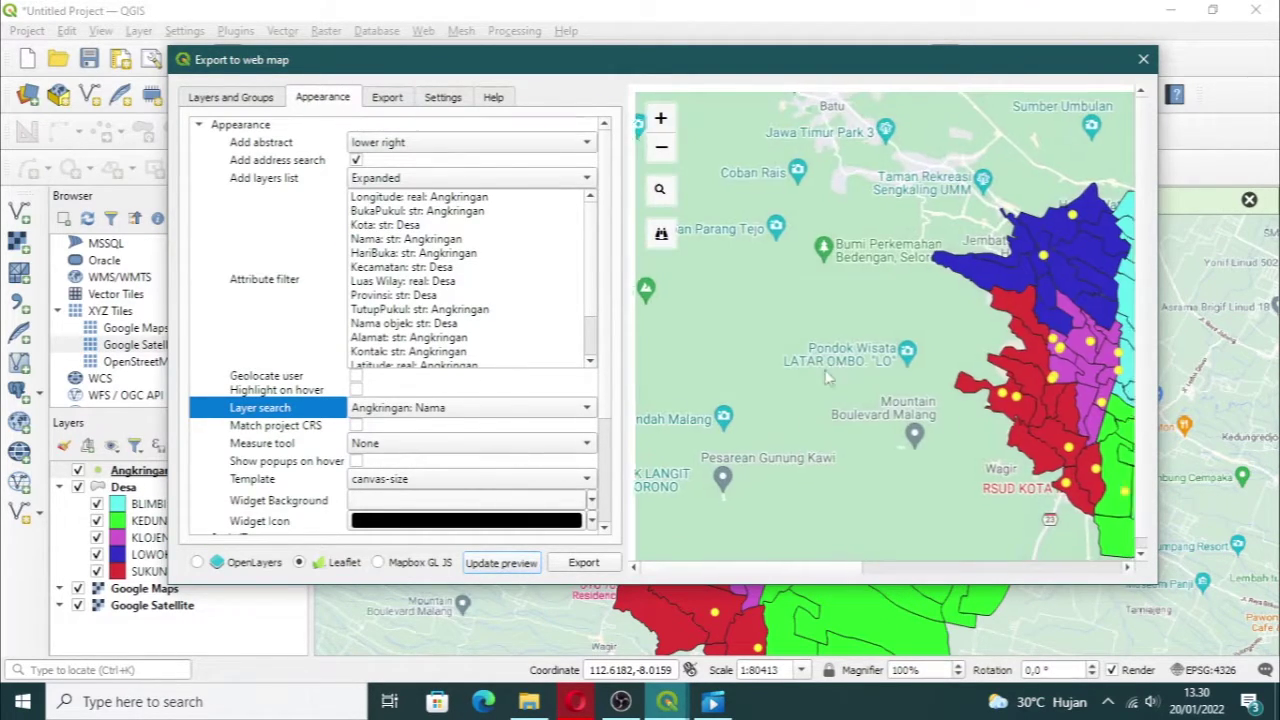
drag(757, 408, 618, 398)
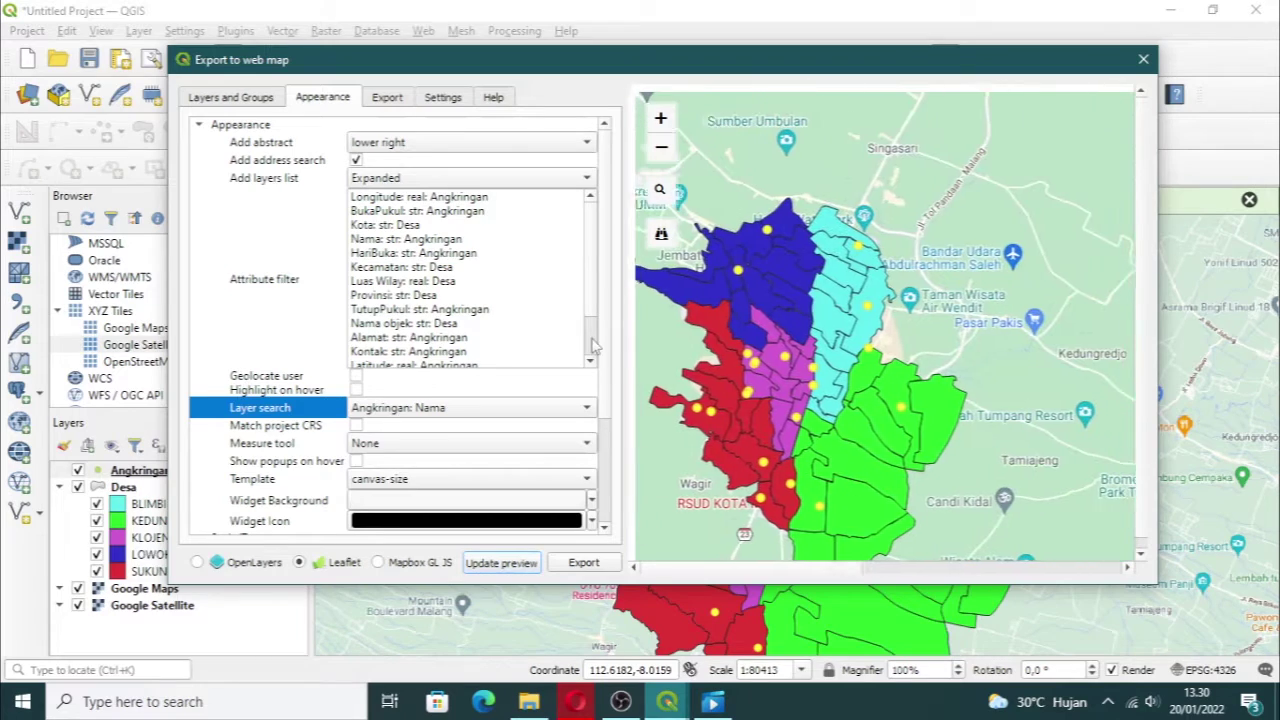
click(503, 564)
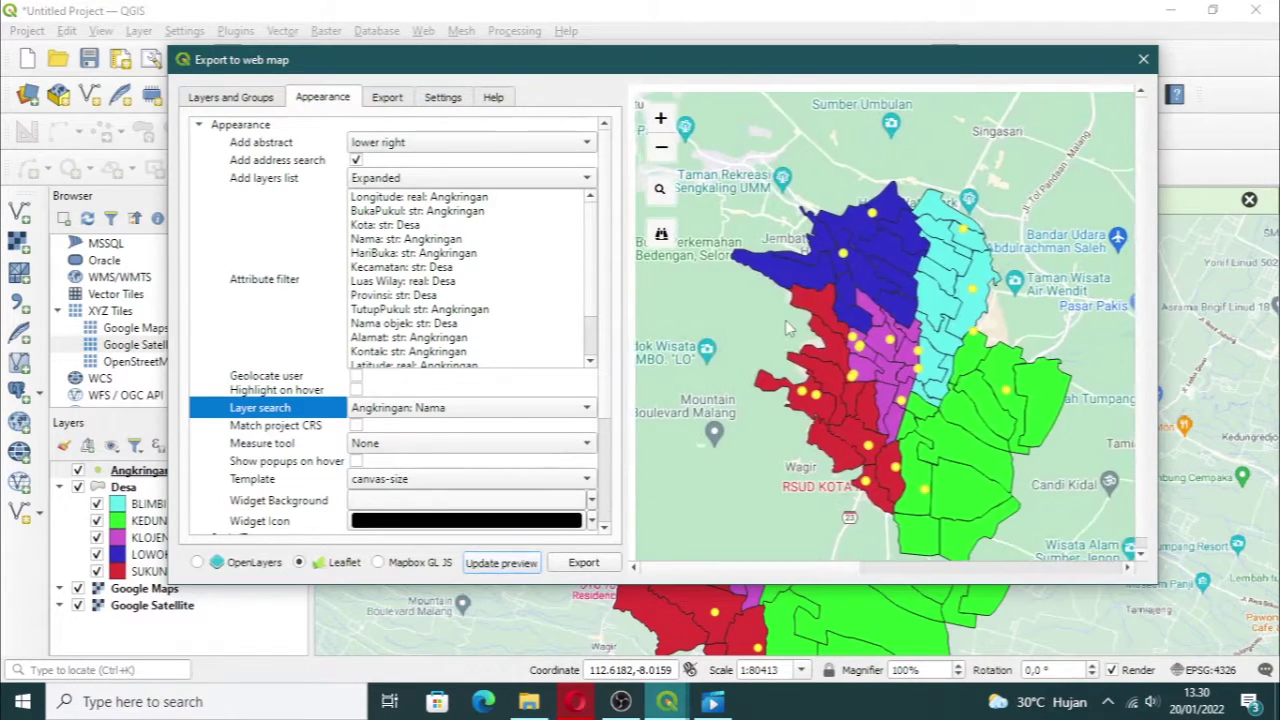
Step: Set the web map template to full-screen, leaving the measure tool at None
click(390, 479)
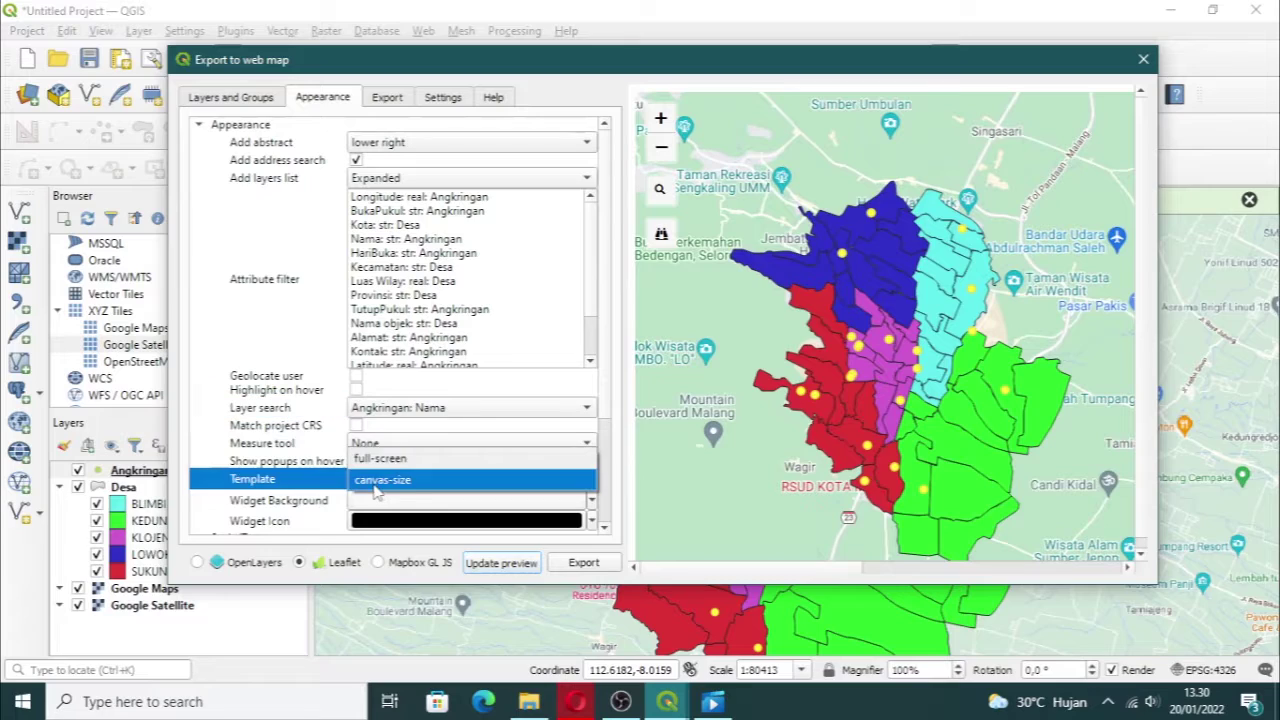
click(398, 460)
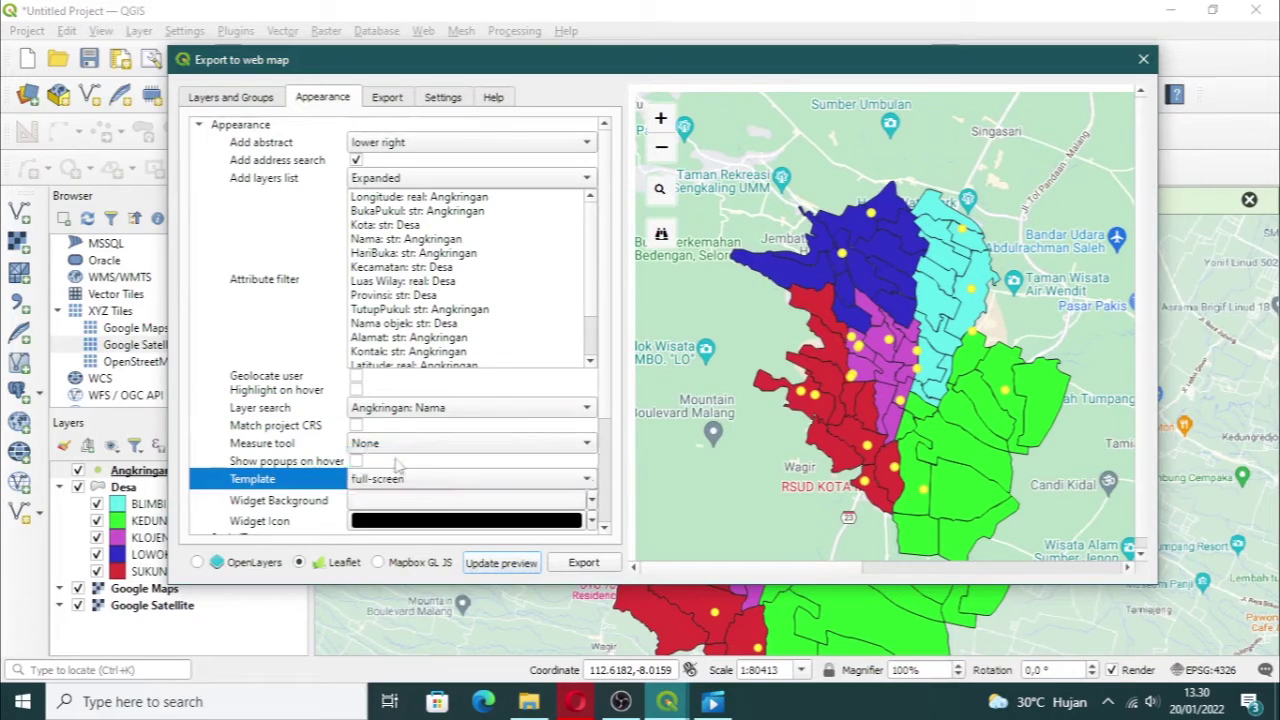
click(474, 450)
click(474, 449)
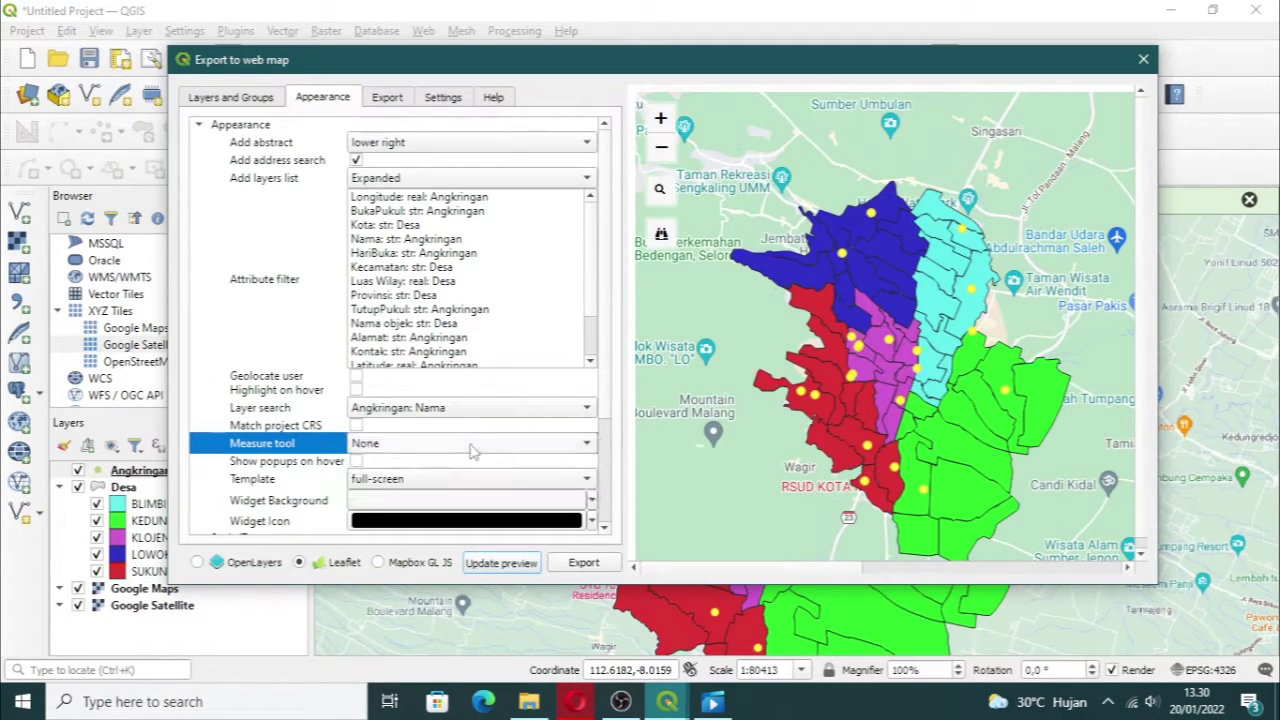
Step: Set the widget background colour to the recent light green #c4ff4d
scroll(392, 478, down, 1)
click(392, 476)
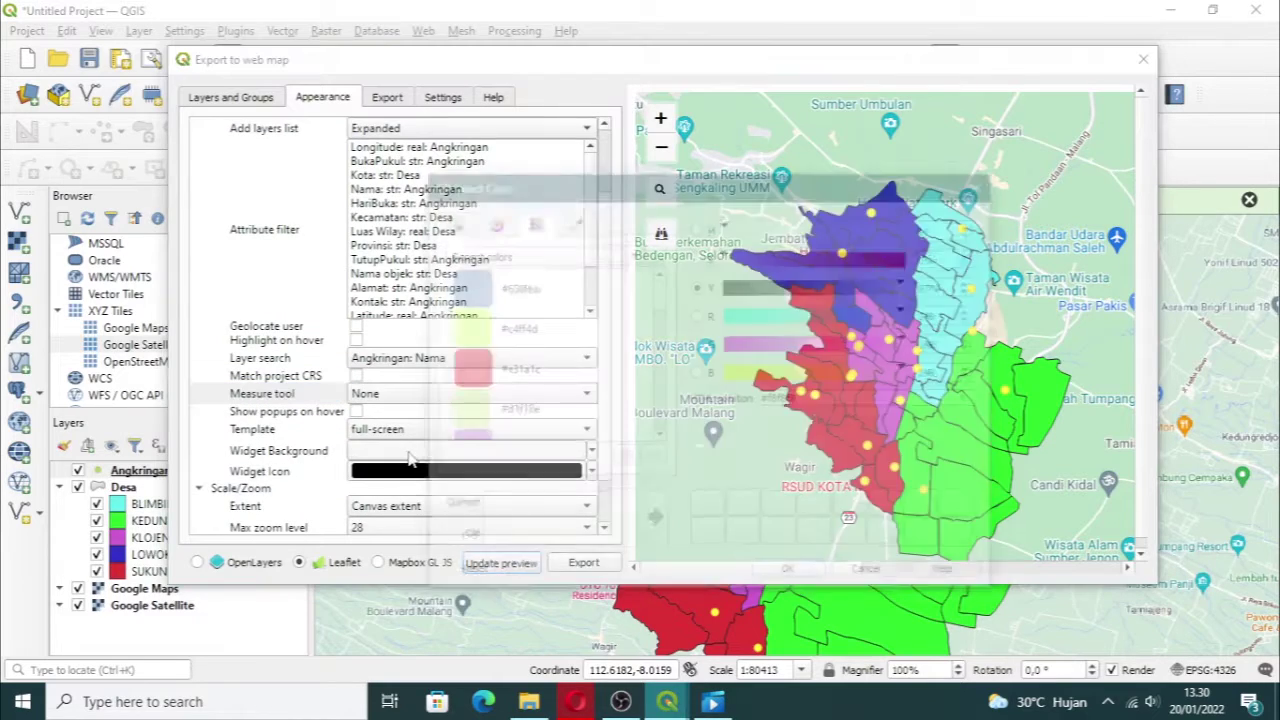
click(528, 378)
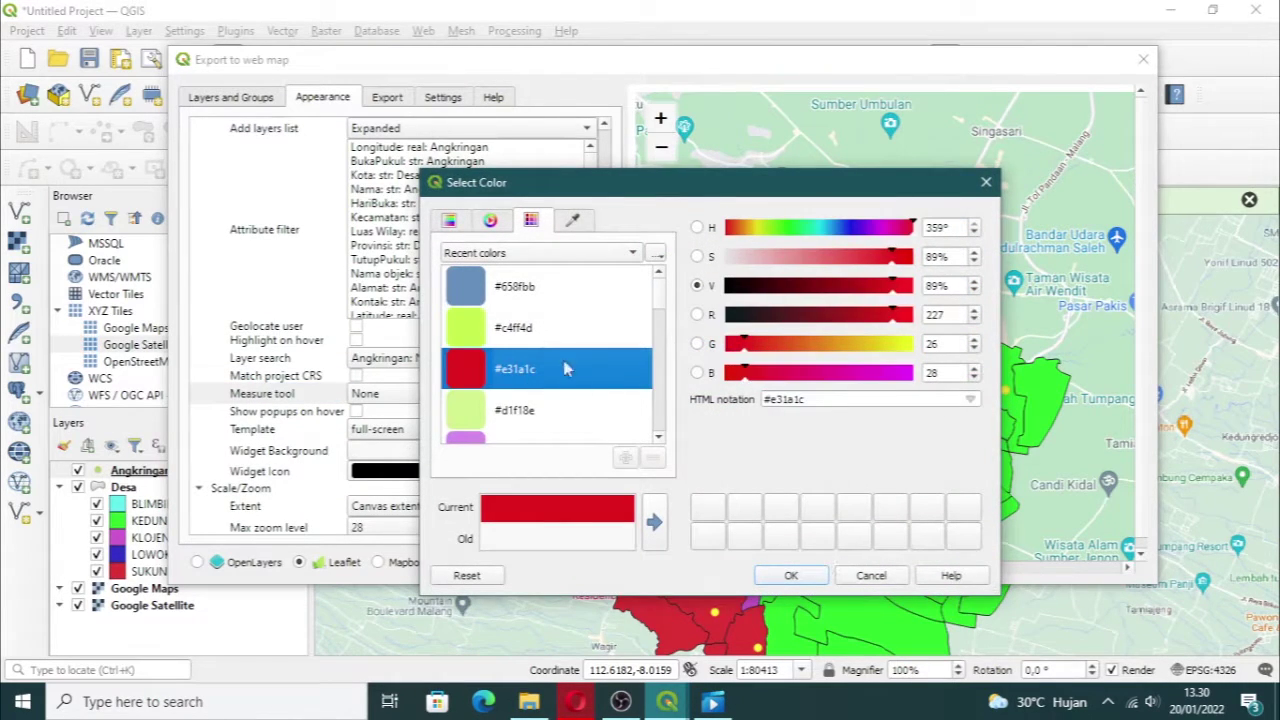
click(525, 290)
click(531, 335)
click(815, 577)
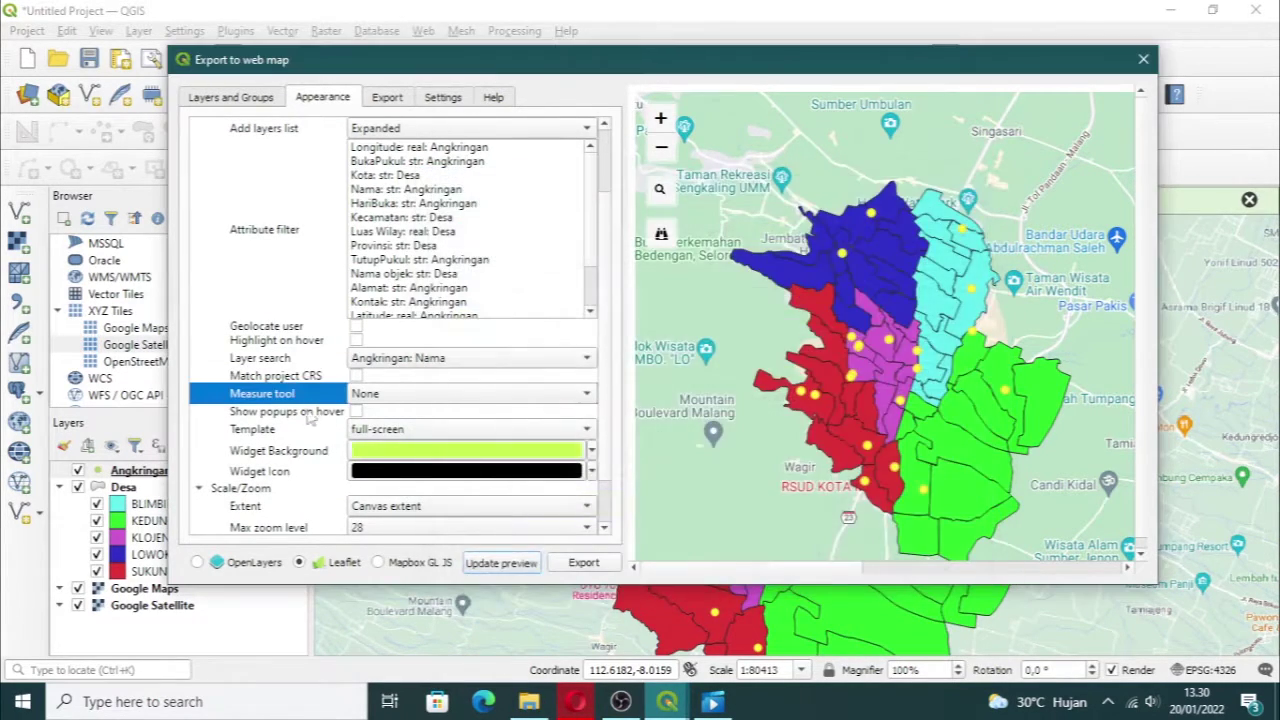
Step: Keep the extent at Canvas extent and update the preview to check the full-screen layout, layers list and widget colours
scroll(312, 442, down, 4)
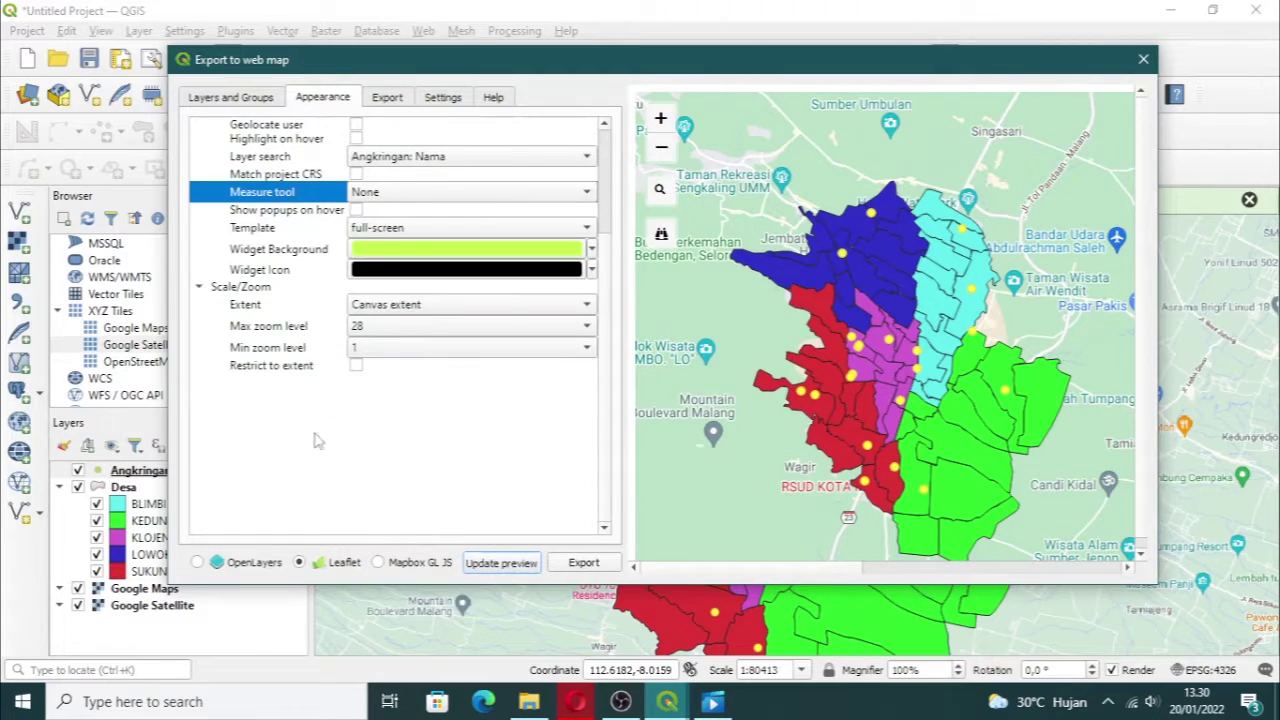
click(468, 311)
click(473, 316)
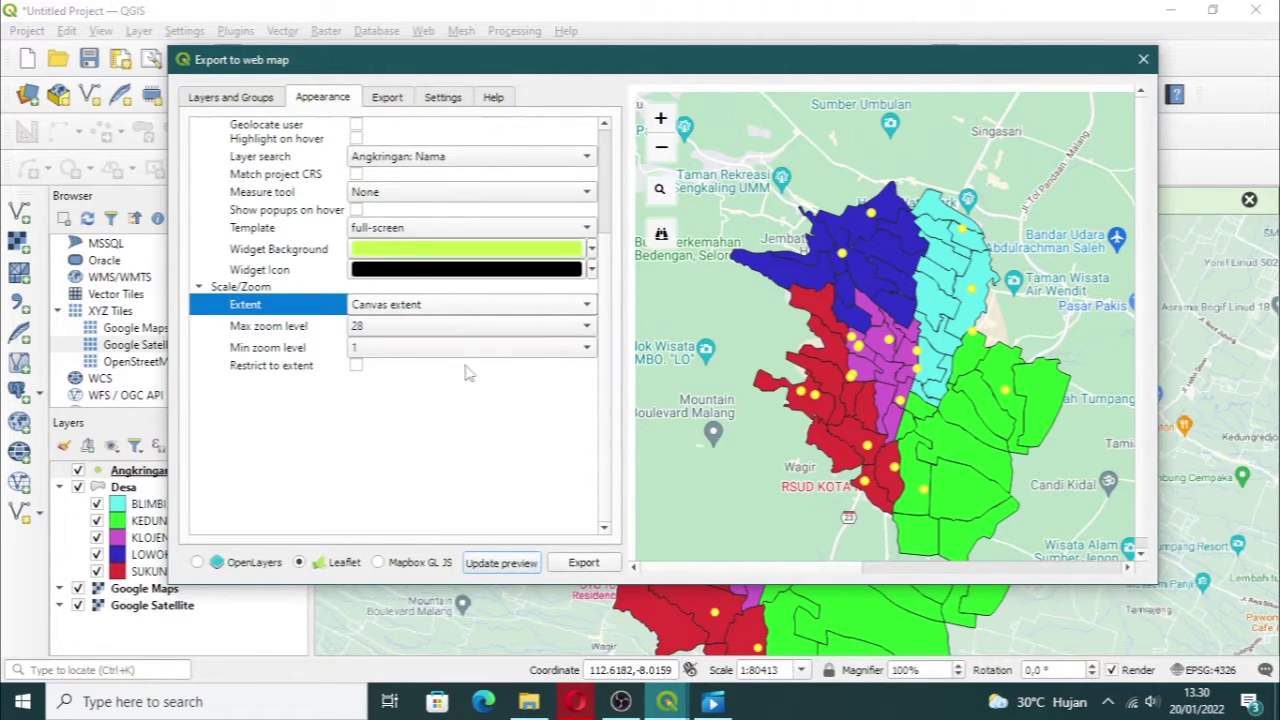
click(488, 563)
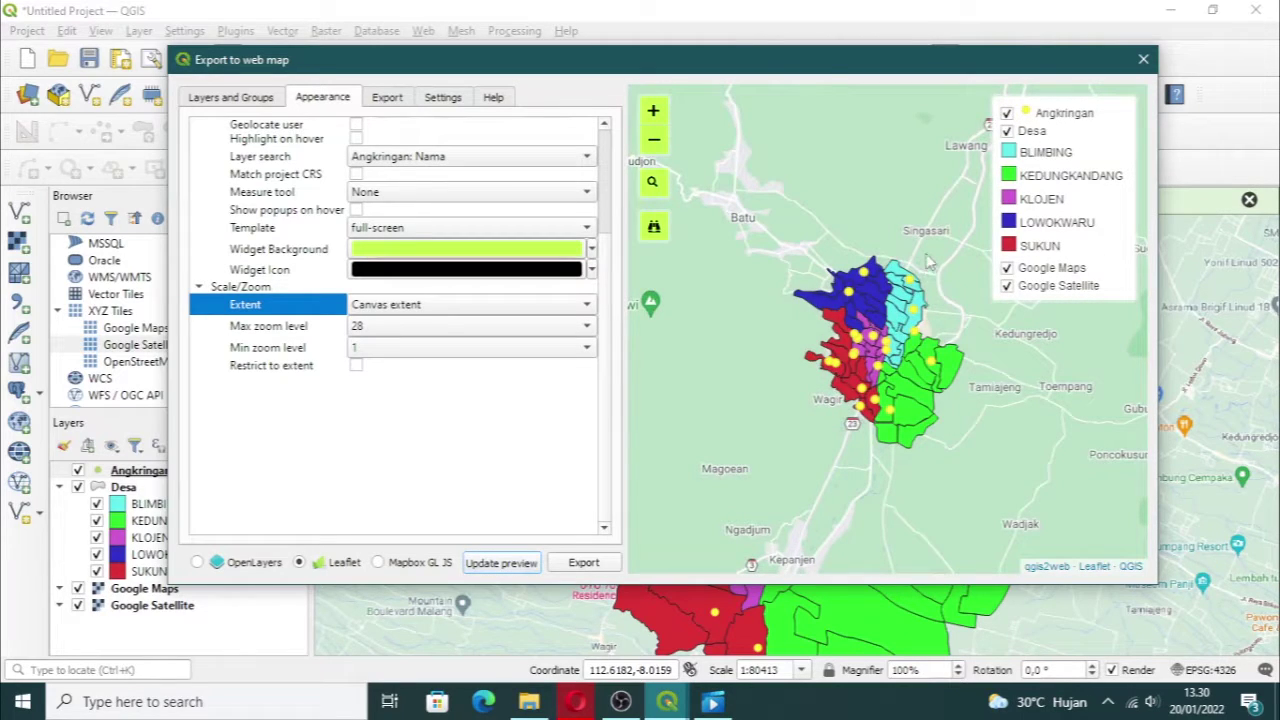
scroll(928, 262, up, 1)
drag(912, 270, 948, 200)
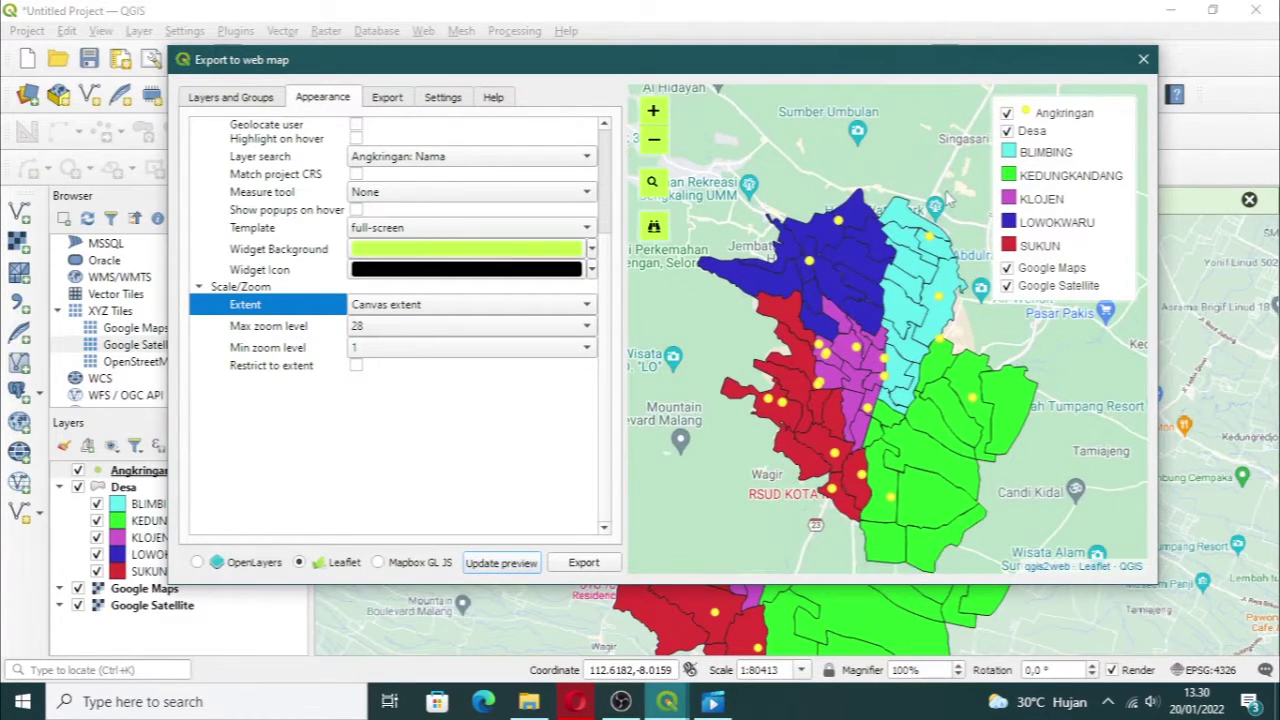
Step: Set the project metadata title to "Peta Angkringan Kota Malang" and the abstract to "Peta ini menyajikan sebaran lokasi angkringan di Kota Malang"
click(1143, 60)
click(27, 30)
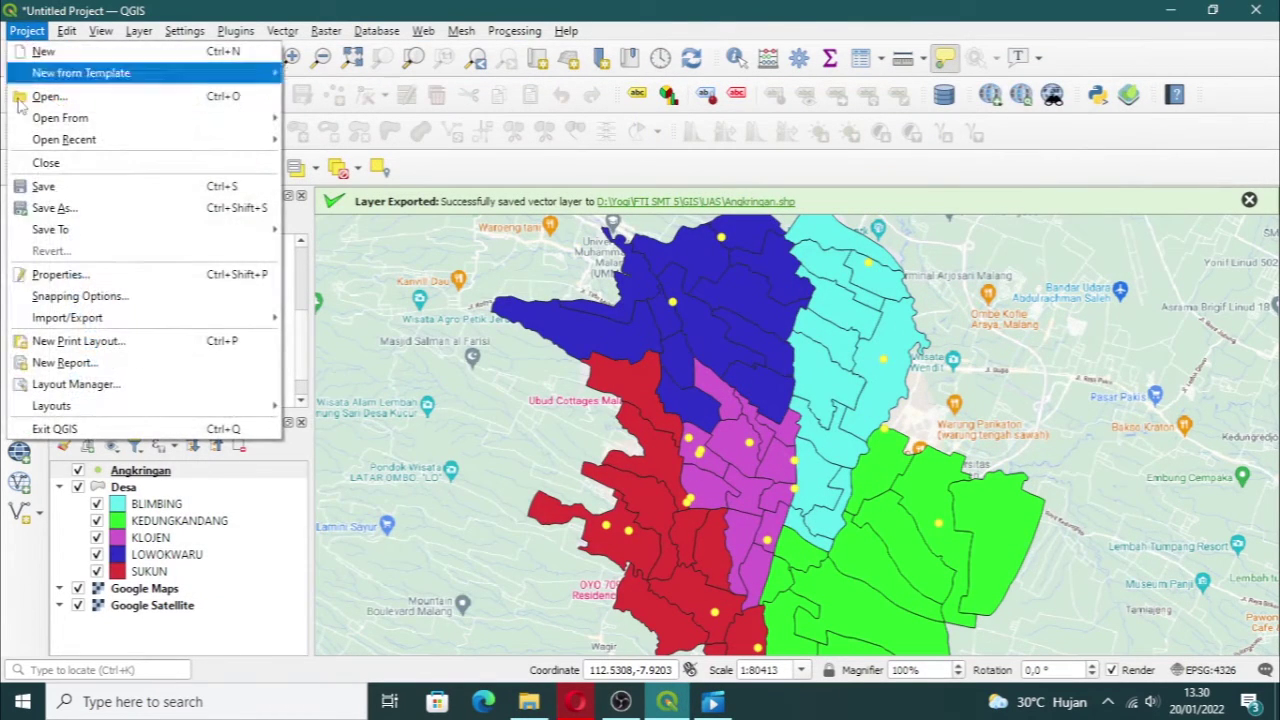
click(94, 276)
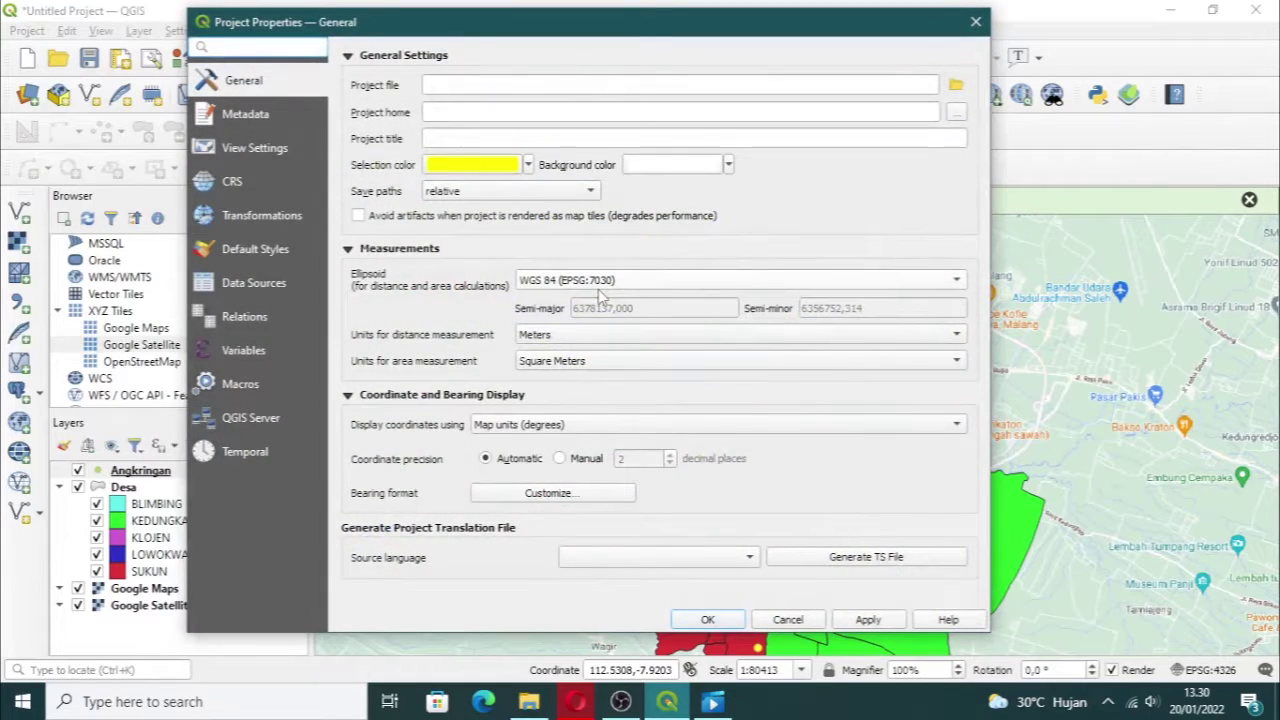
click(244, 137)
click(401, 211)
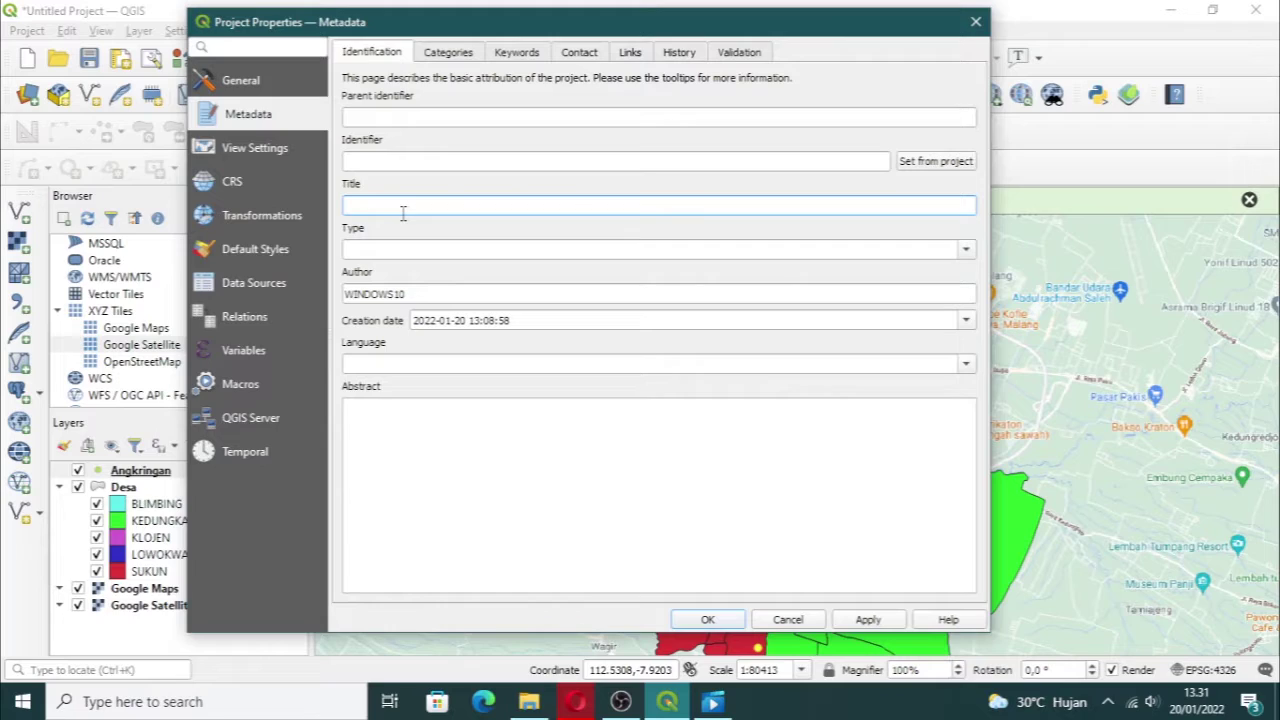
click(398, 412)
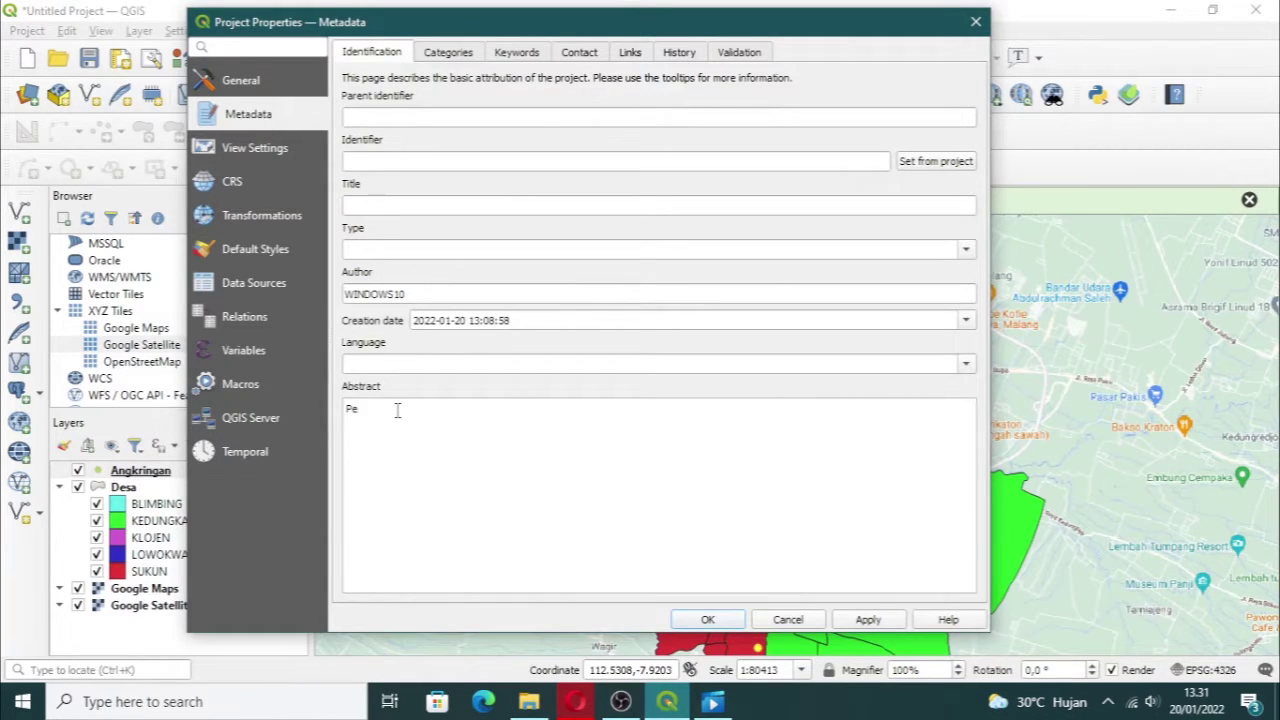
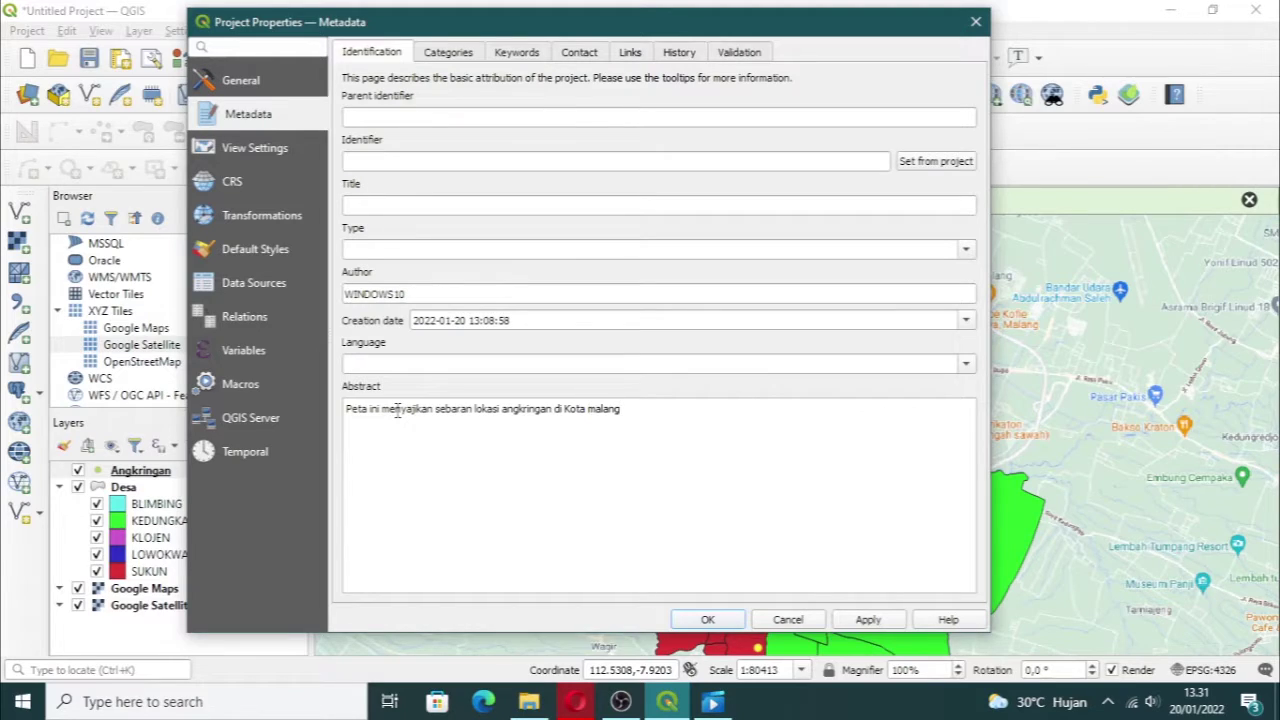
click(395, 205)
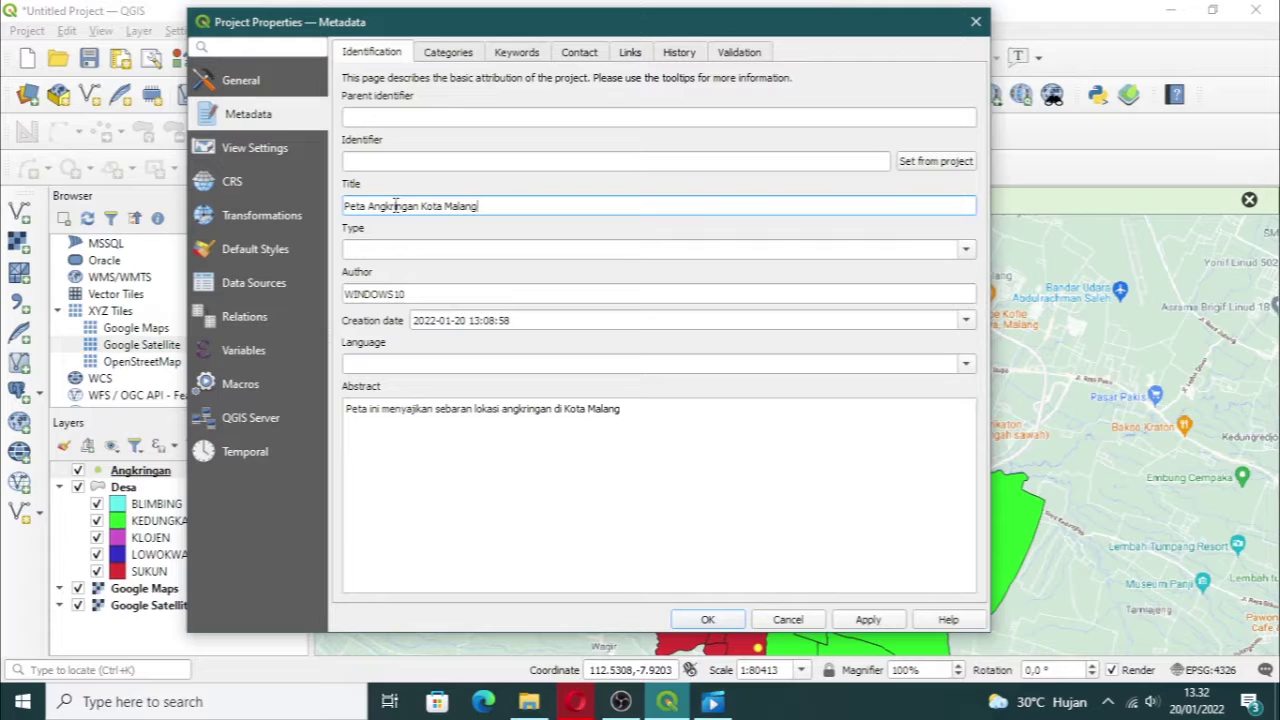
click(857, 625)
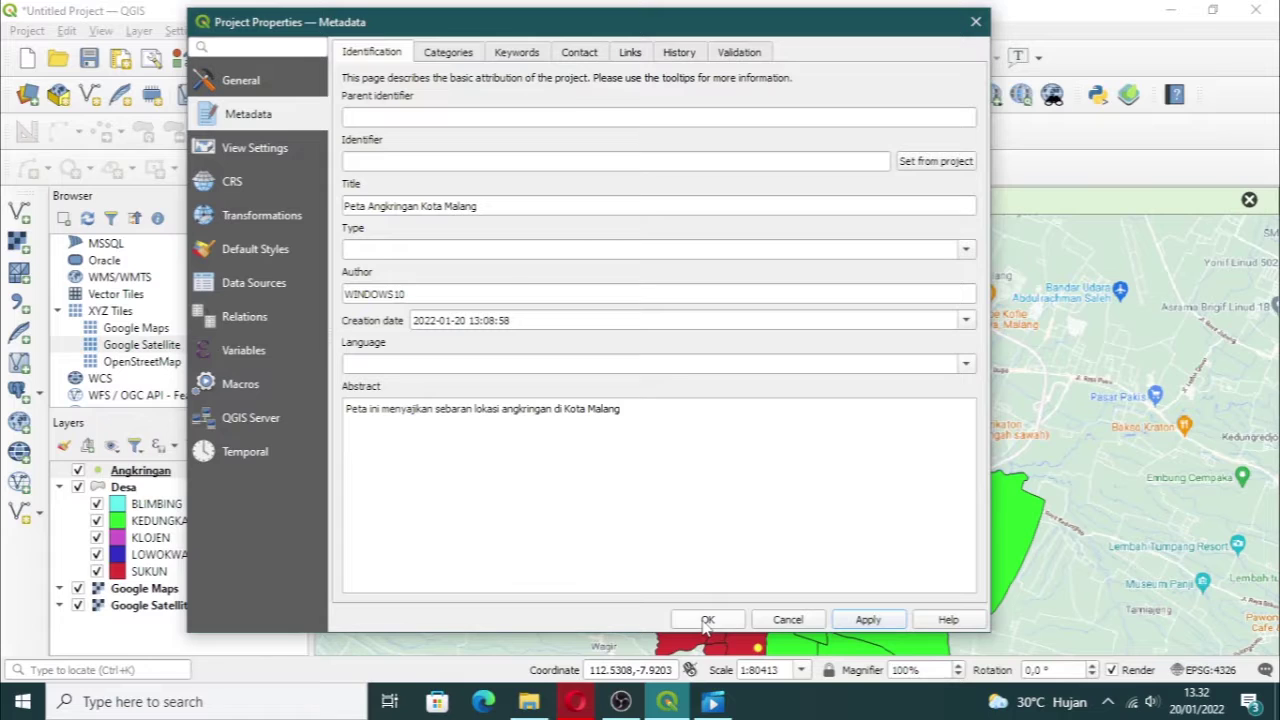
click(707, 620)
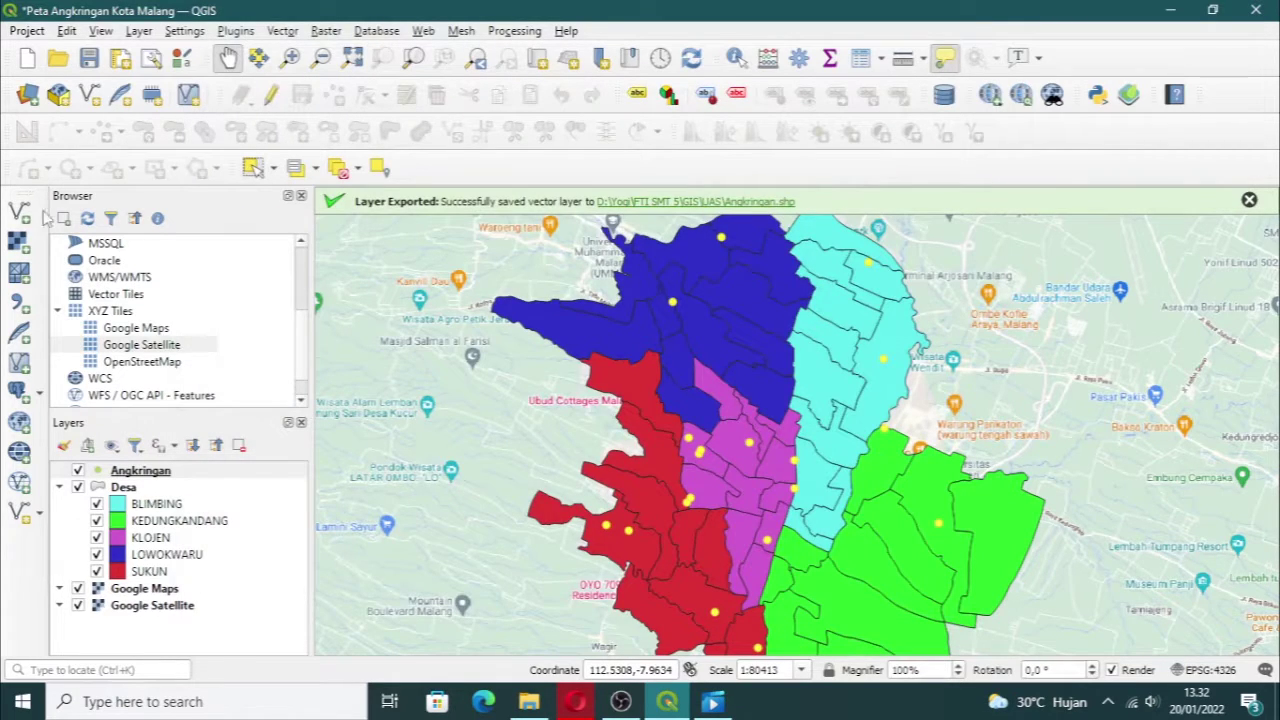
Step: Reopen the qgis2web export for the Leaflet map and update the preview to check the title and abstract
click(1128, 94)
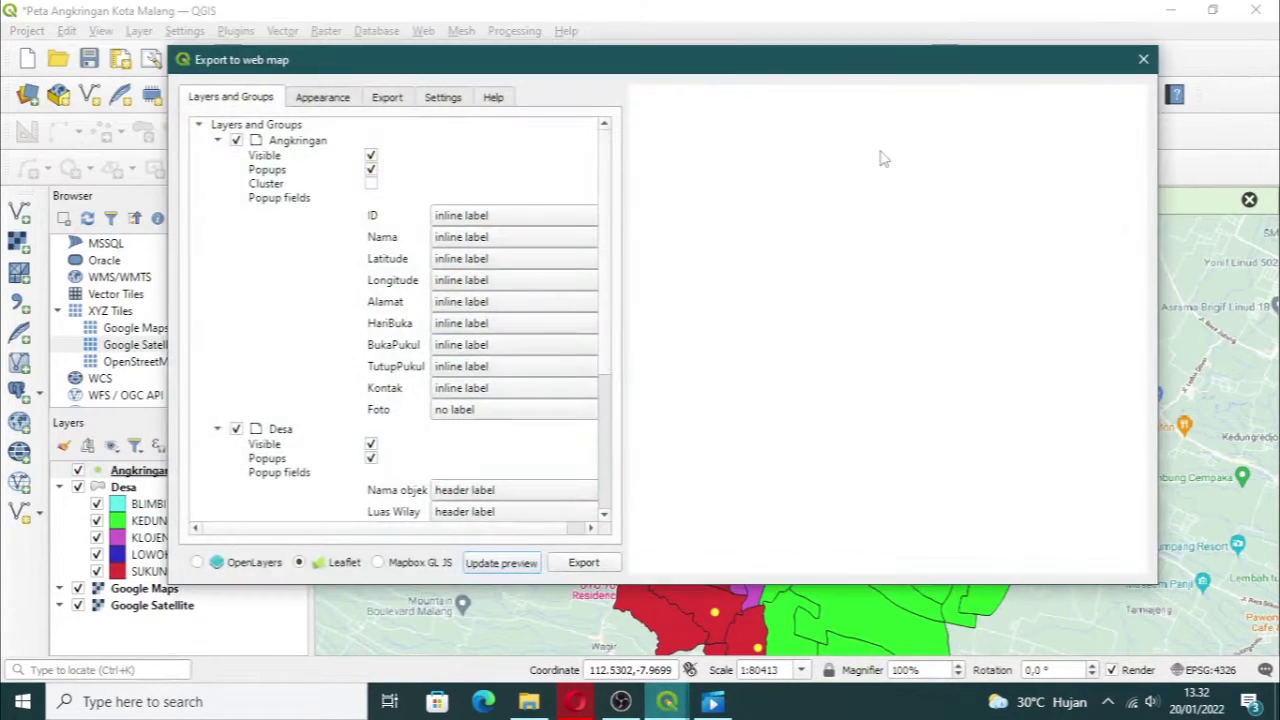
scroll(358, 358, down, 2)
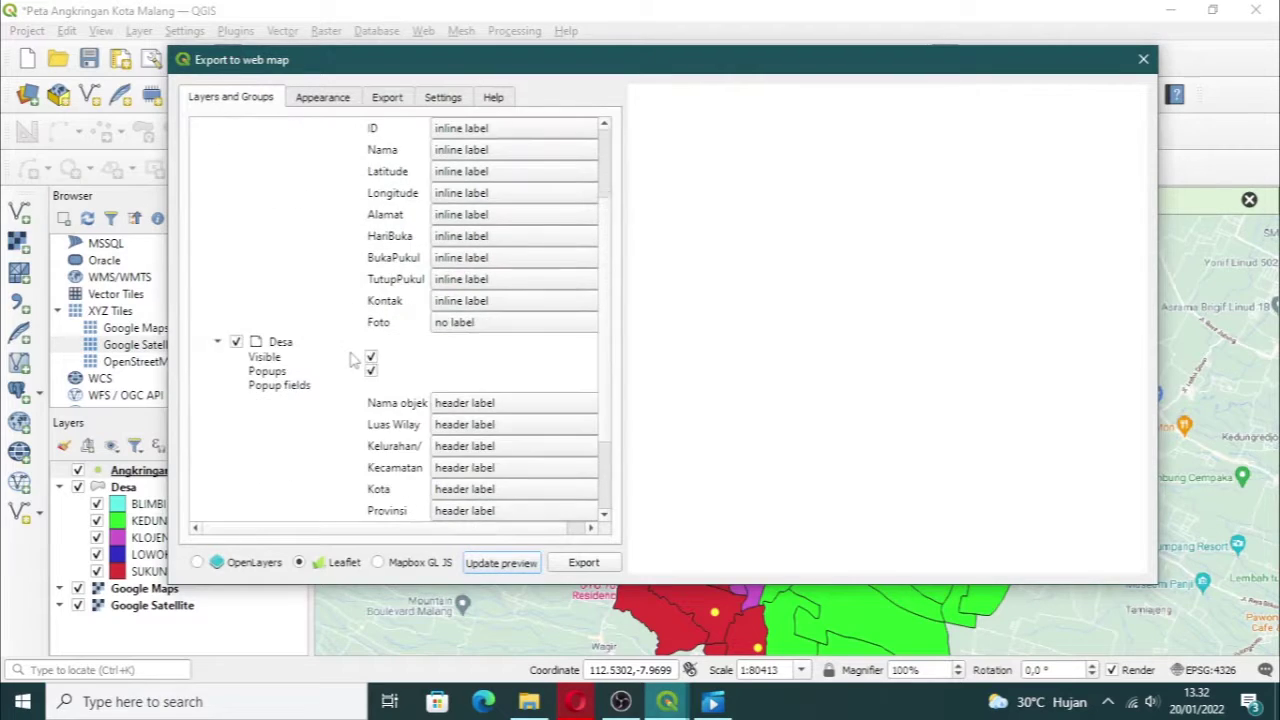
scroll(352, 360, down, 3)
click(388, 100)
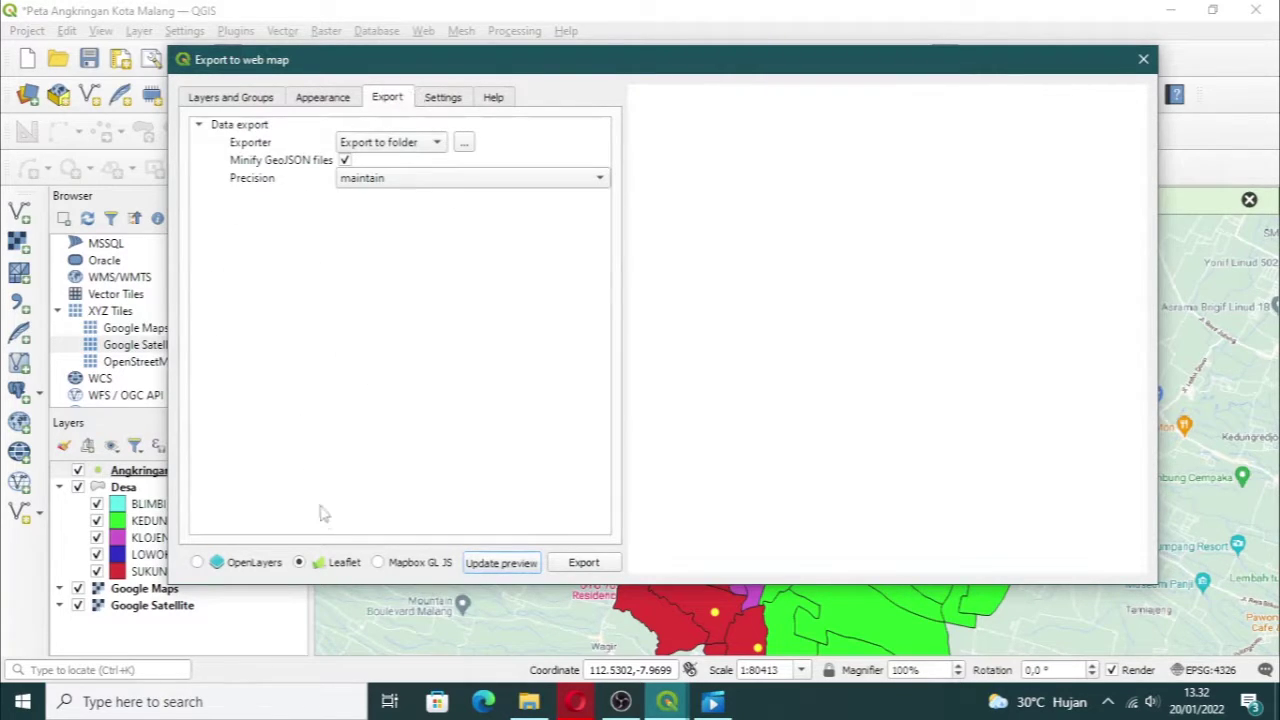
click(322, 98)
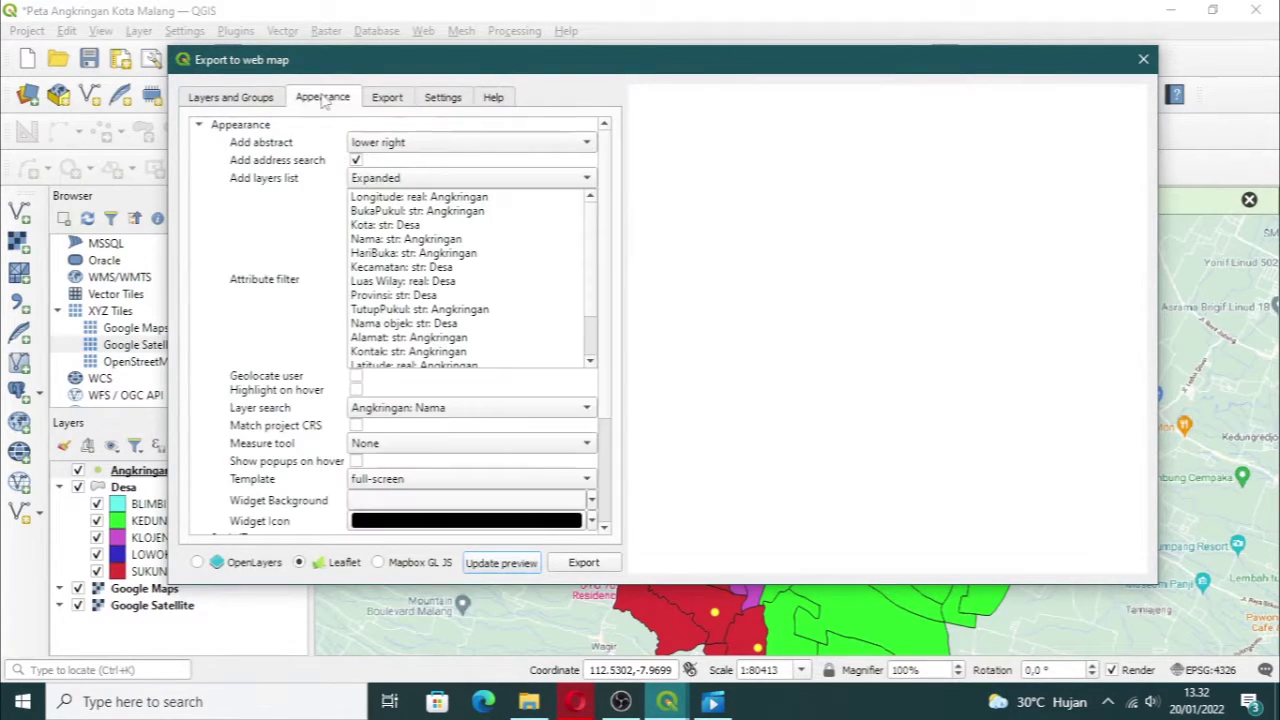
click(527, 564)
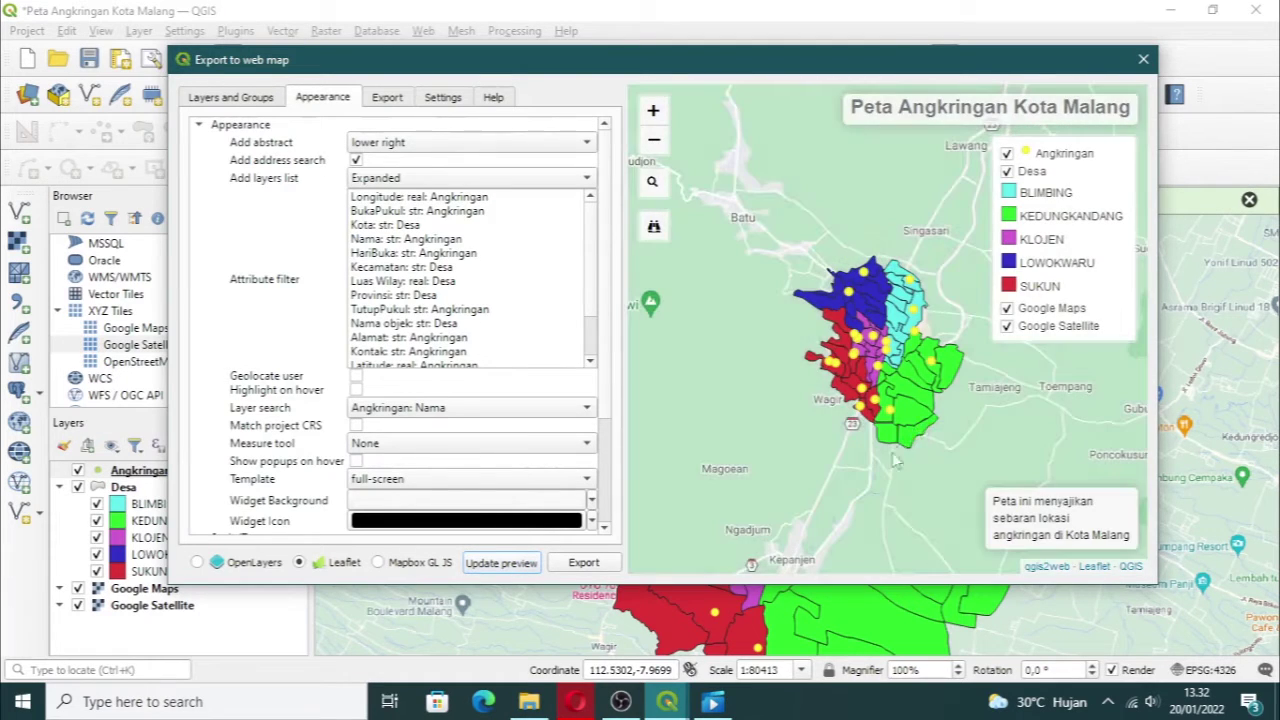
Step: Place the web map's abstract at the lower left and update the preview
click(445, 148)
click(423, 163)
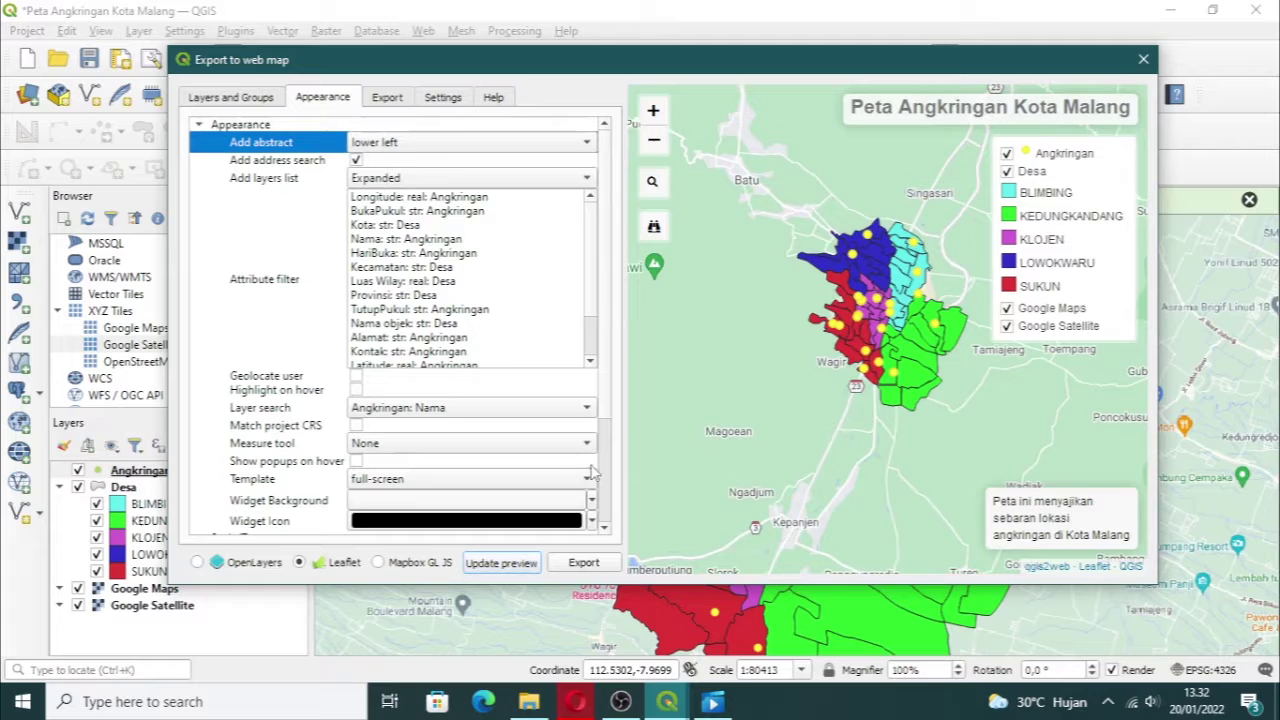
click(522, 566)
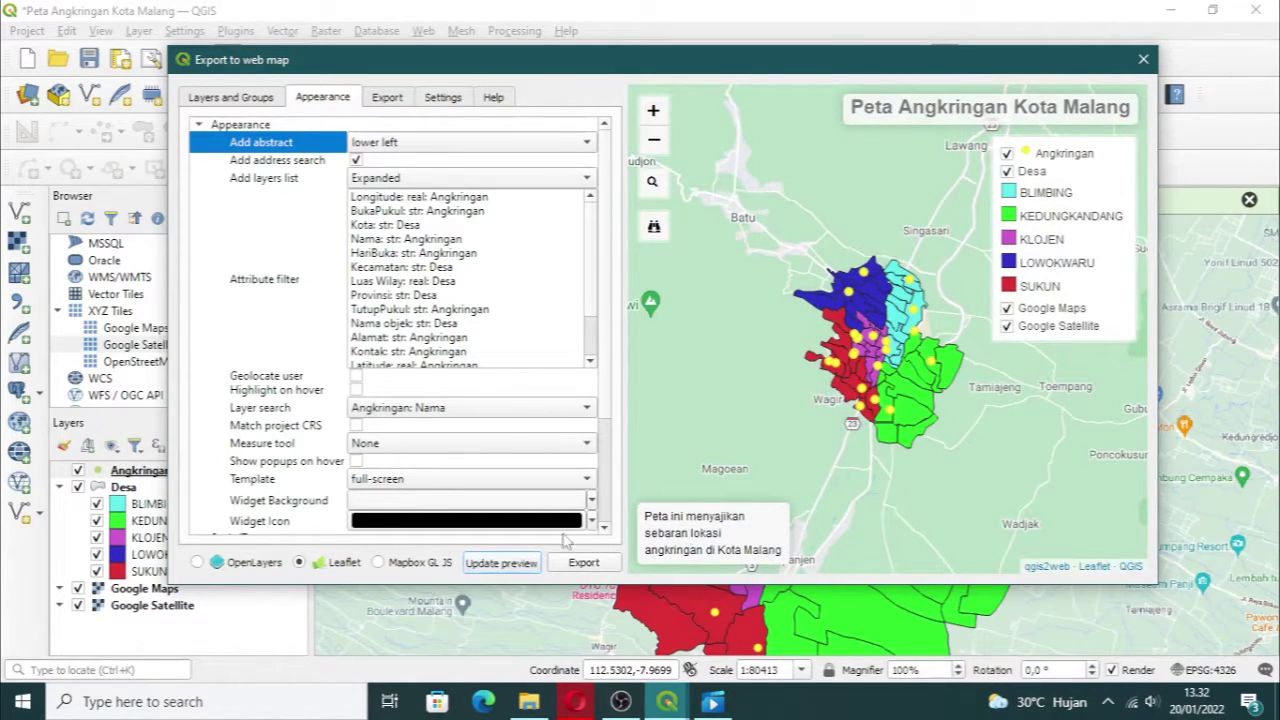
Step: Set the widget background to the medium green from the recent colours and update the preview
click(591, 503)
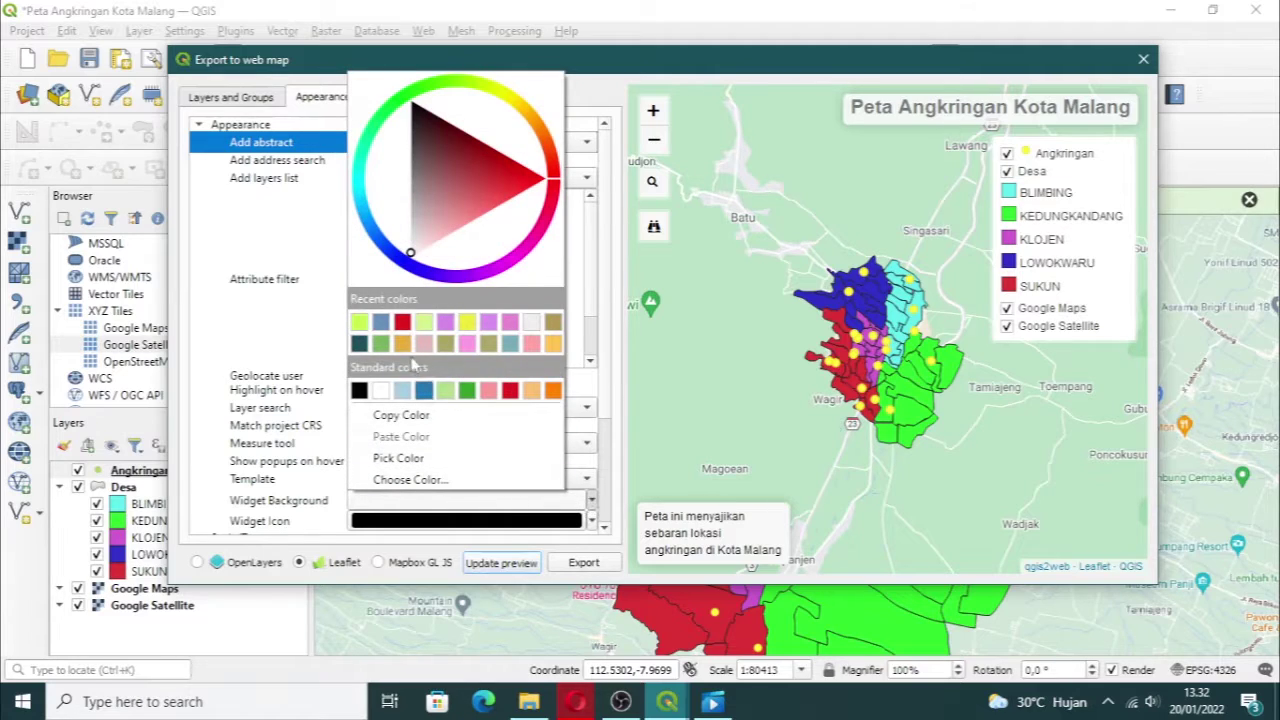
click(384, 348)
click(525, 562)
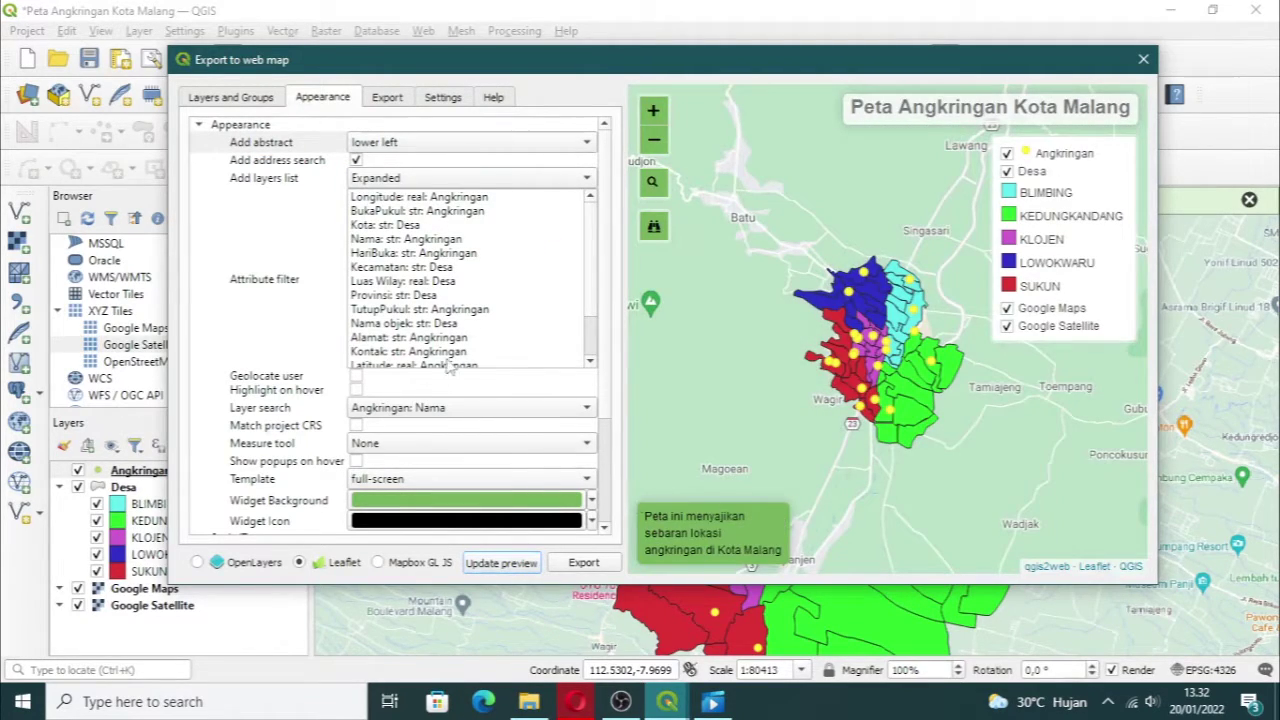
click(270, 312)
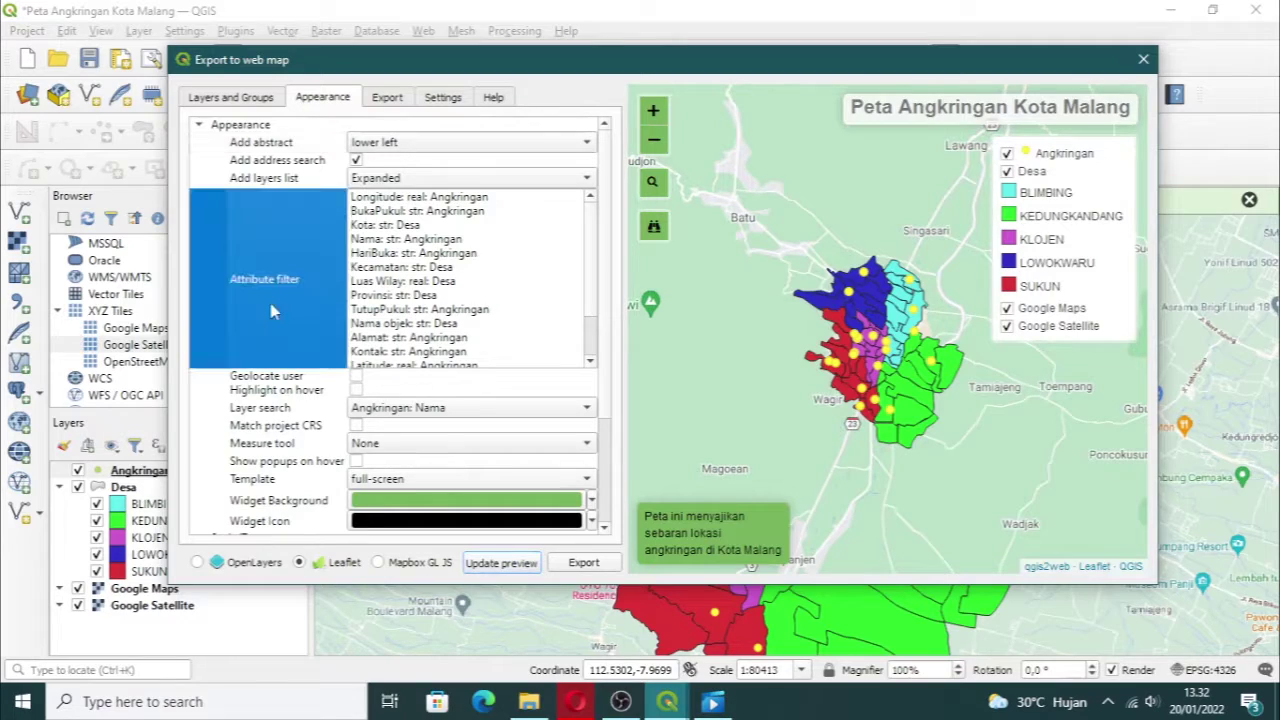
click(234, 407)
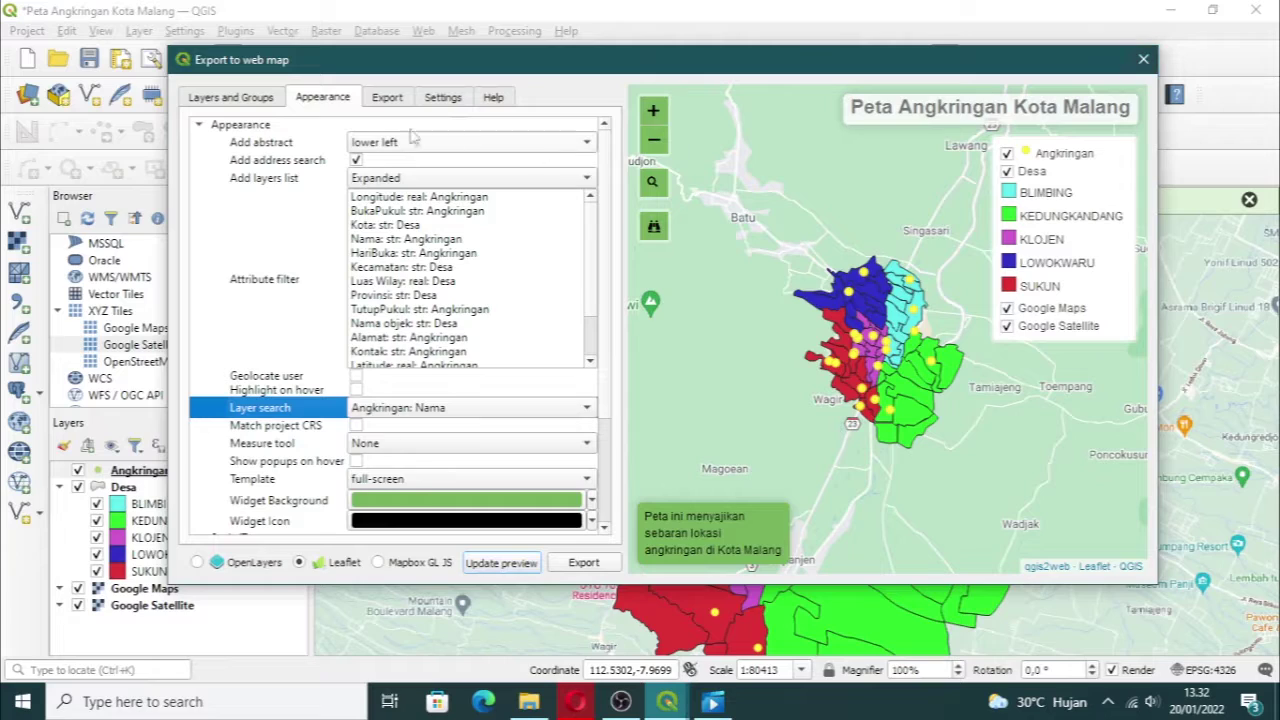
click(386, 100)
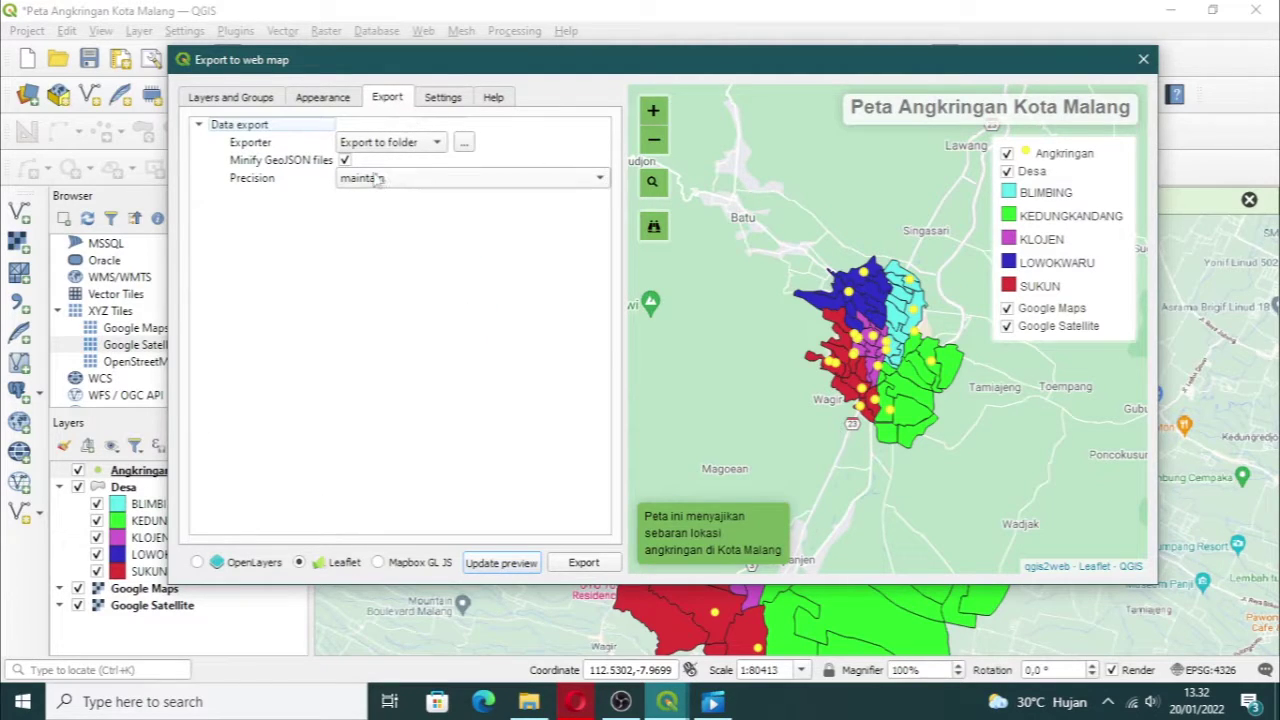
click(443, 100)
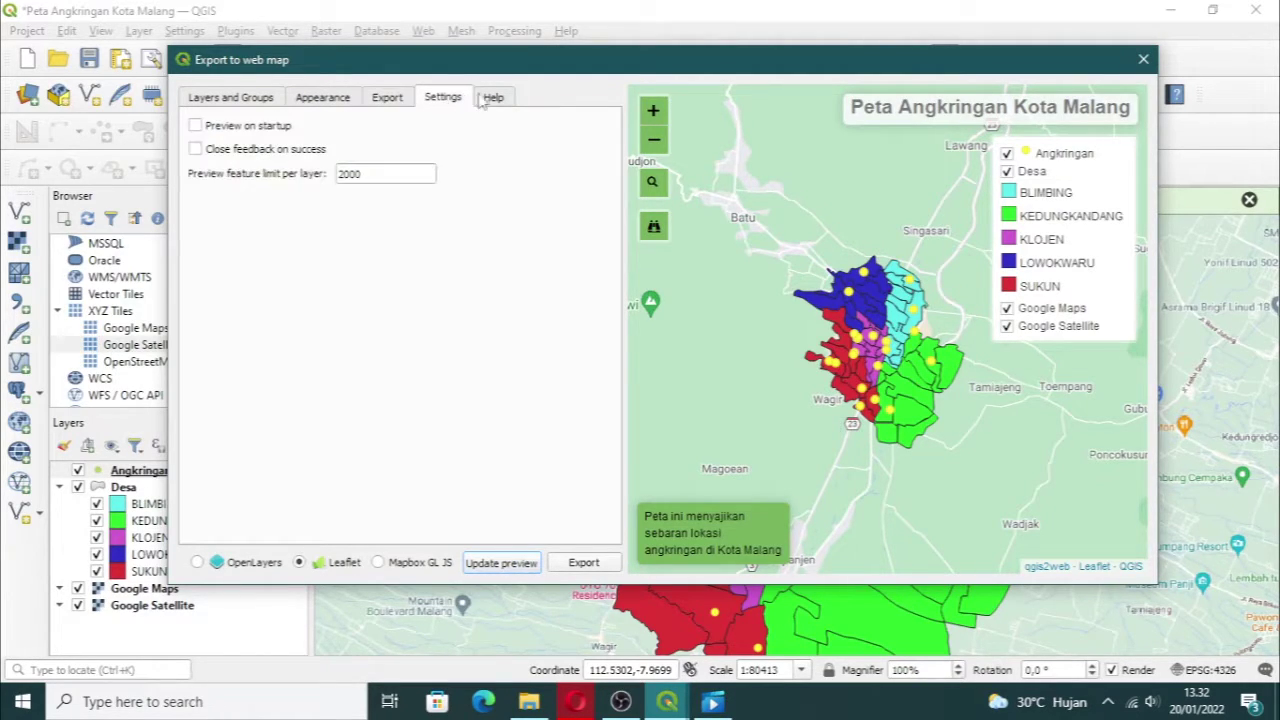
click(493, 97)
Step: Keep the exporter at Export to folder, choose the UAS folder inside FTI SMT 5 and GIS on drive D, and export the web map
click(382, 98)
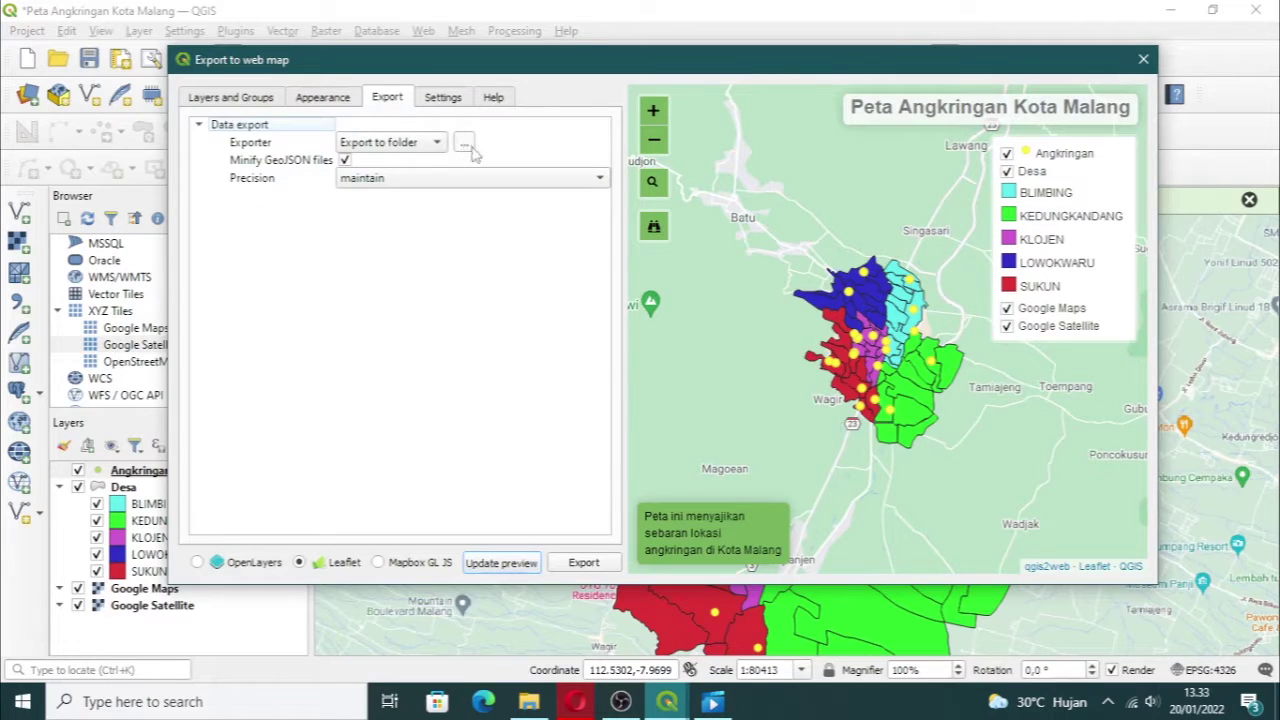
click(437, 142)
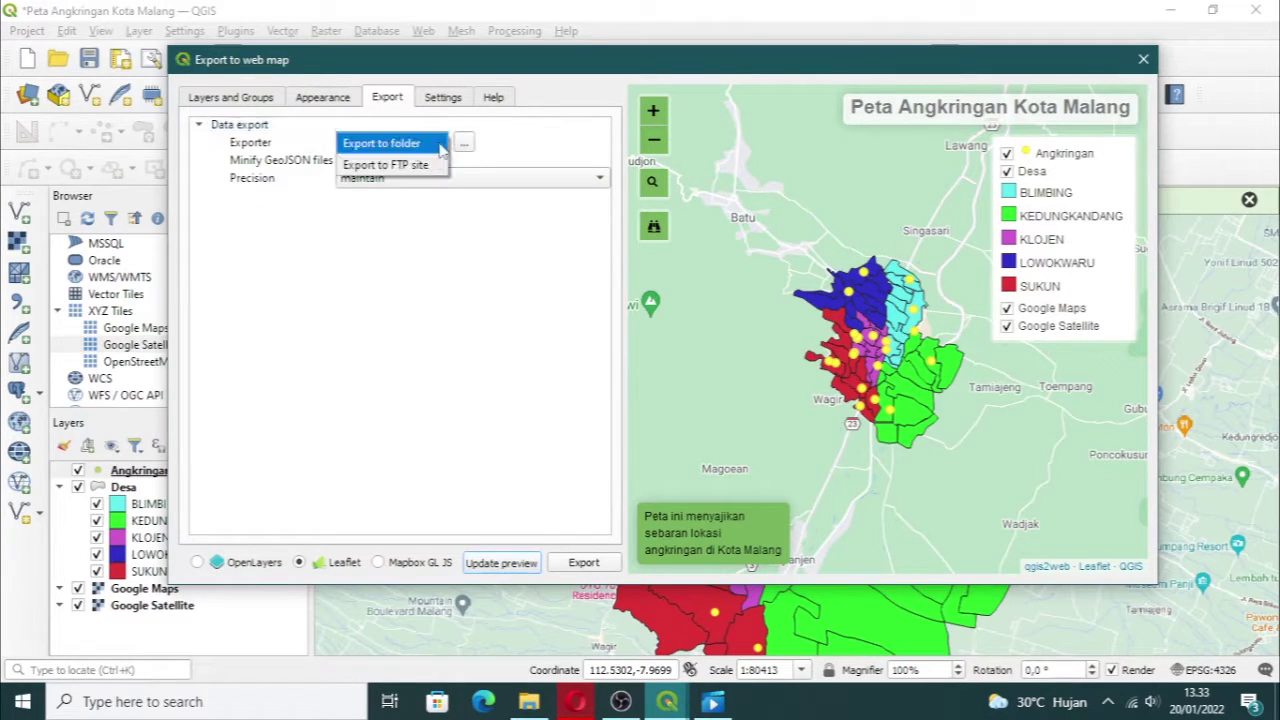
click(440, 140)
click(464, 144)
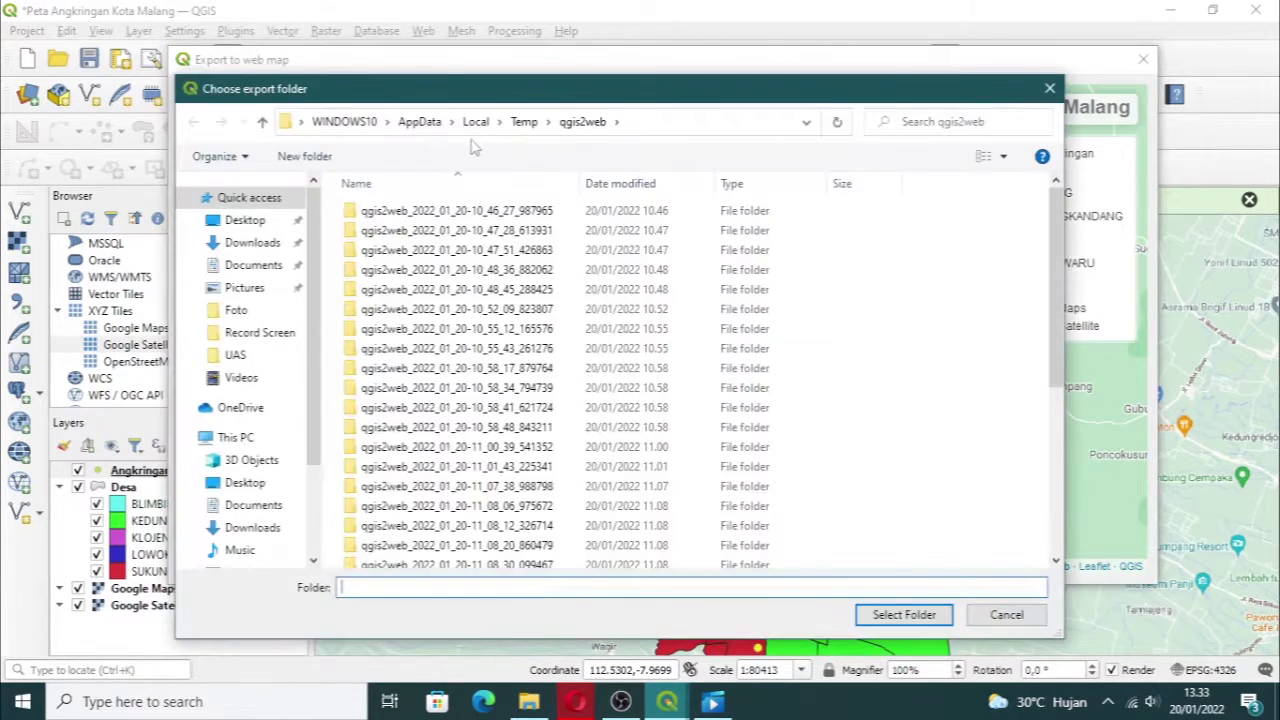
scroll(245, 550, down, 2)
click(240, 534)
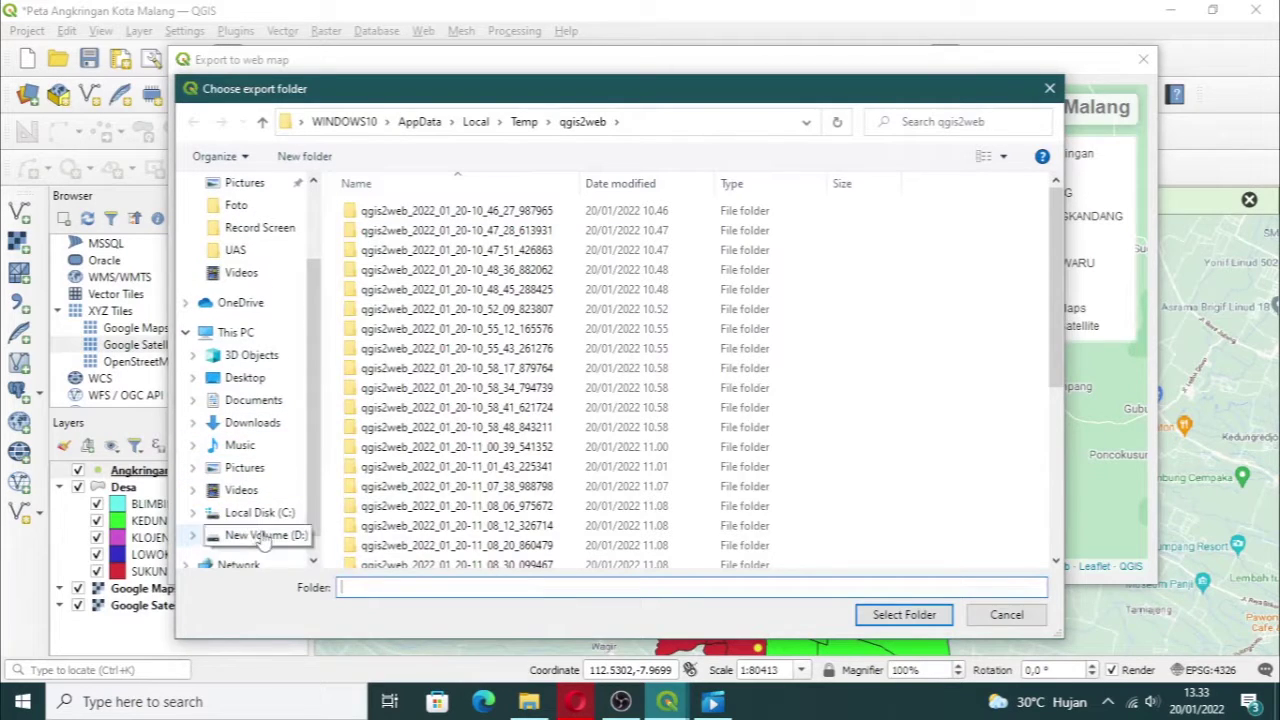
double_click(455, 390)
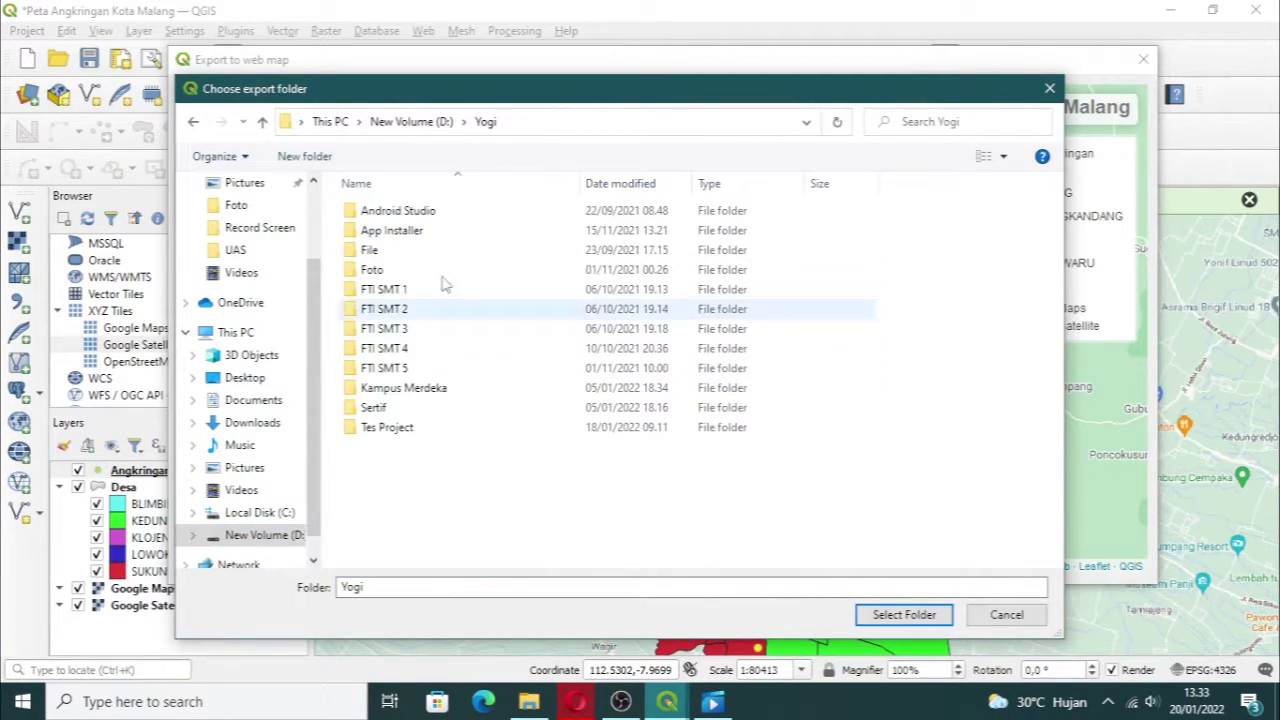
double_click(451, 366)
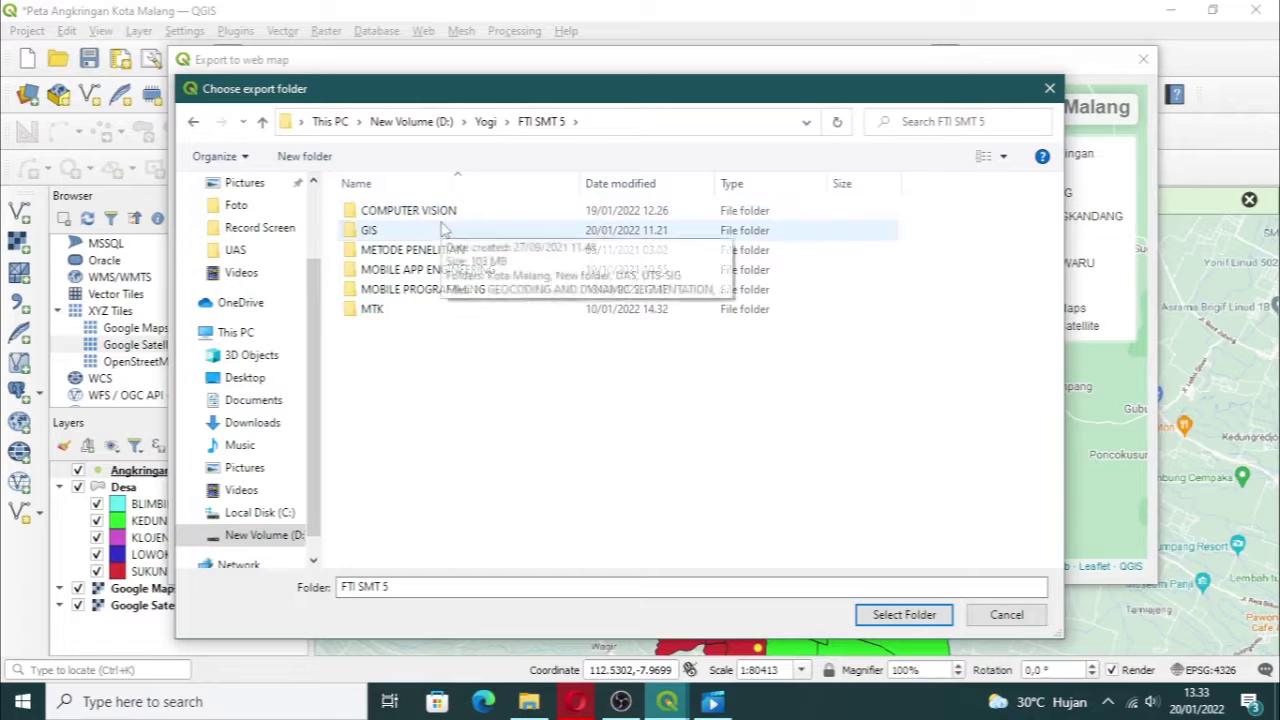
double_click(400, 230)
double_click(592, 238)
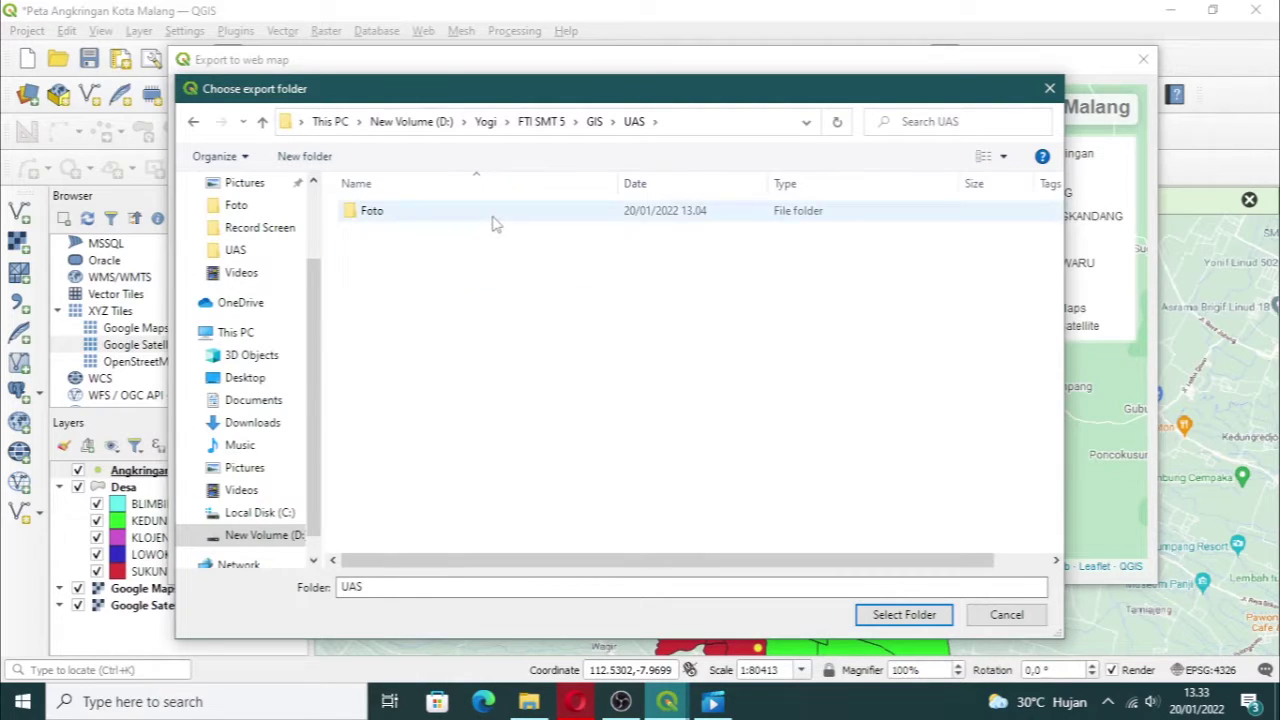
key(Return)
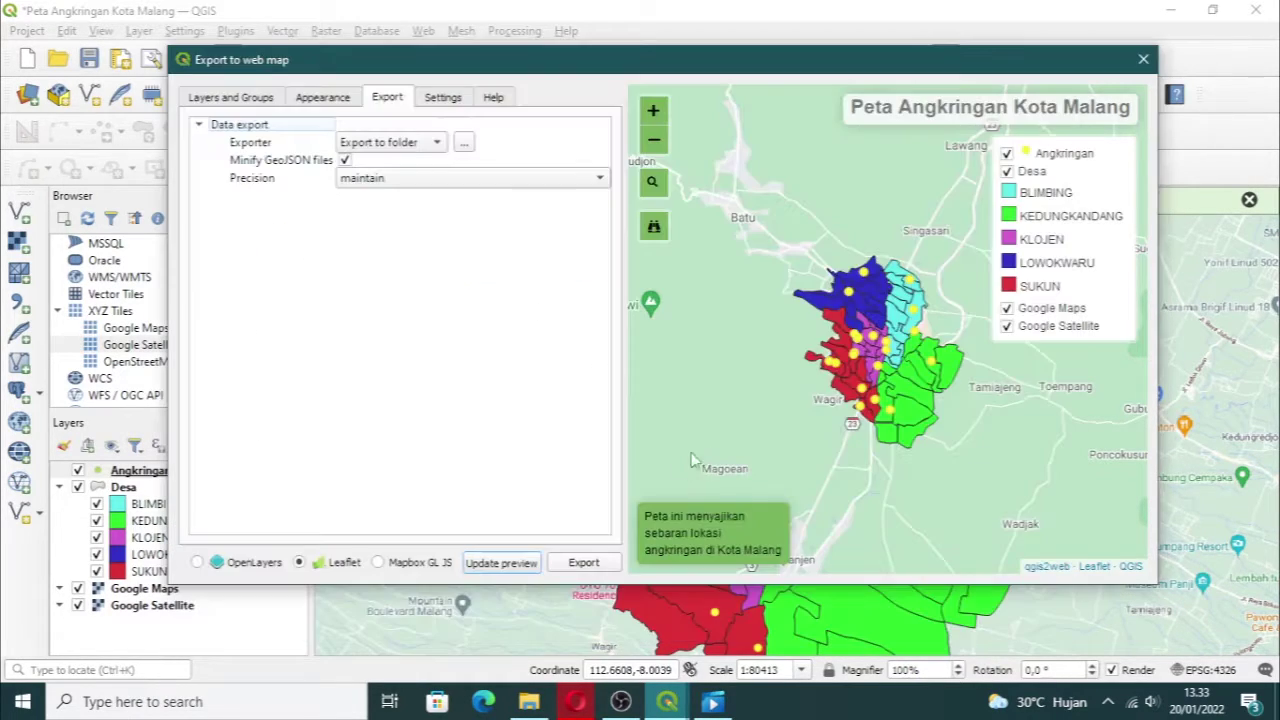
click(583, 563)
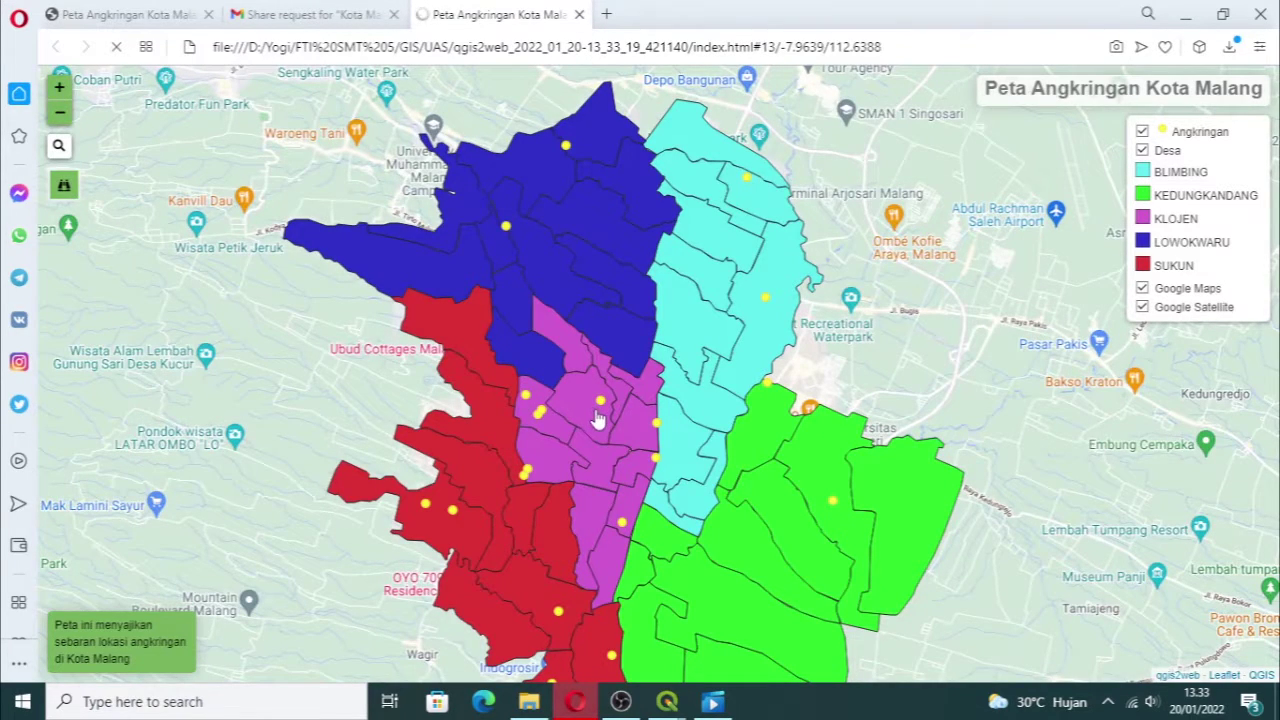
Step: Examine the exported web map's layout and toggle the Google Maps layer off and on to check the satellite imagery beneath
drag(605, 428, 621, 368)
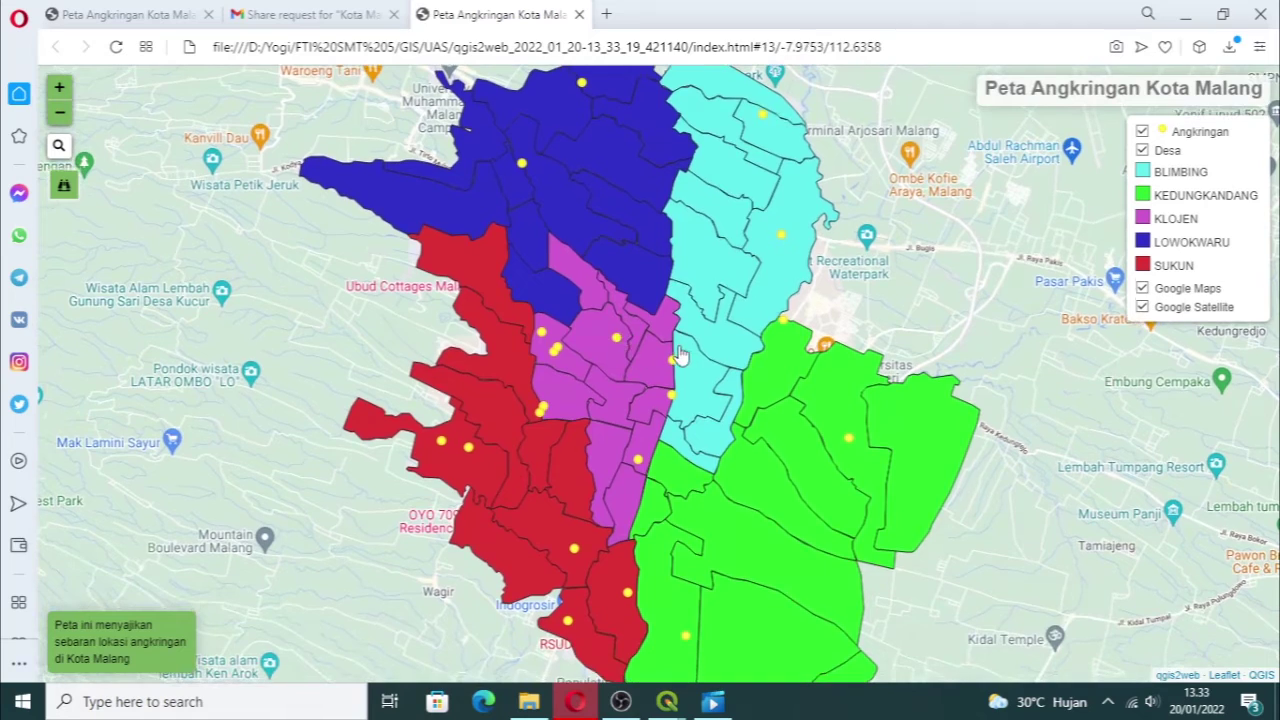
scroll(660, 370, down, 1)
scroll(680, 345, up, 1)
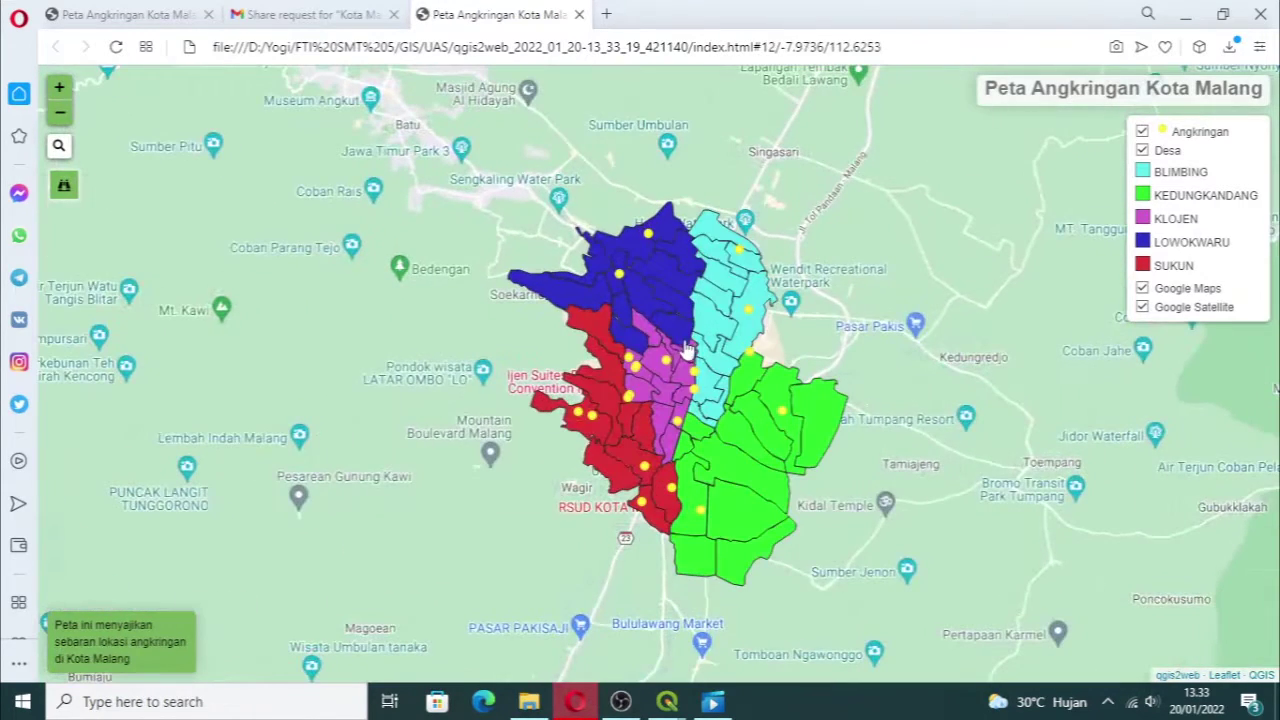
click(1143, 307)
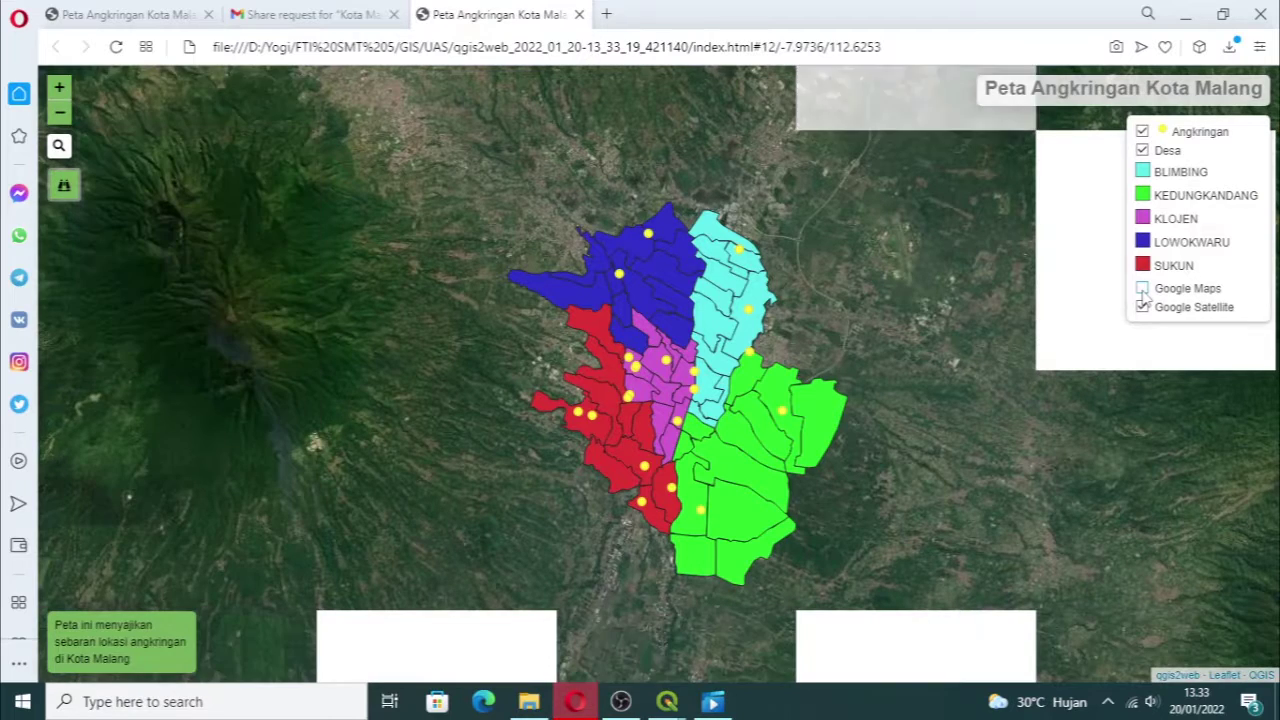
click(1143, 289)
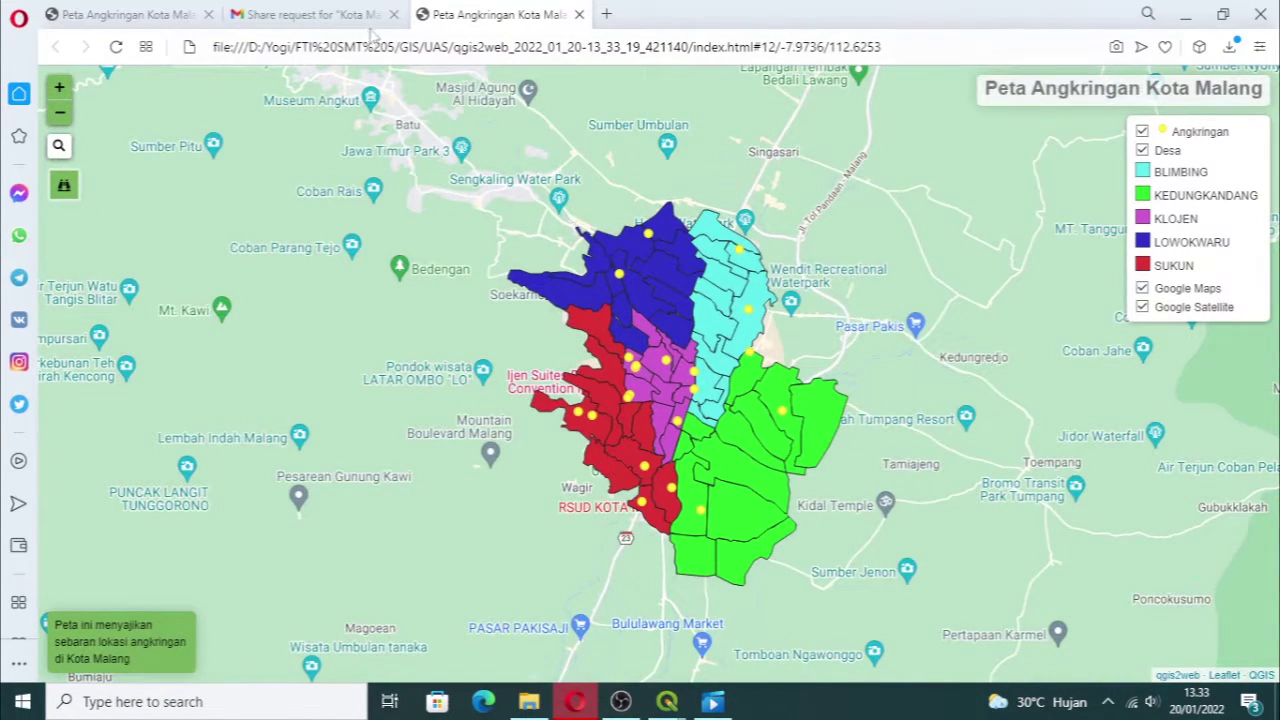
Step: Close the mail page and the older copy of the web map, keeping only the new export open in the browser
middle_click(276, 22)
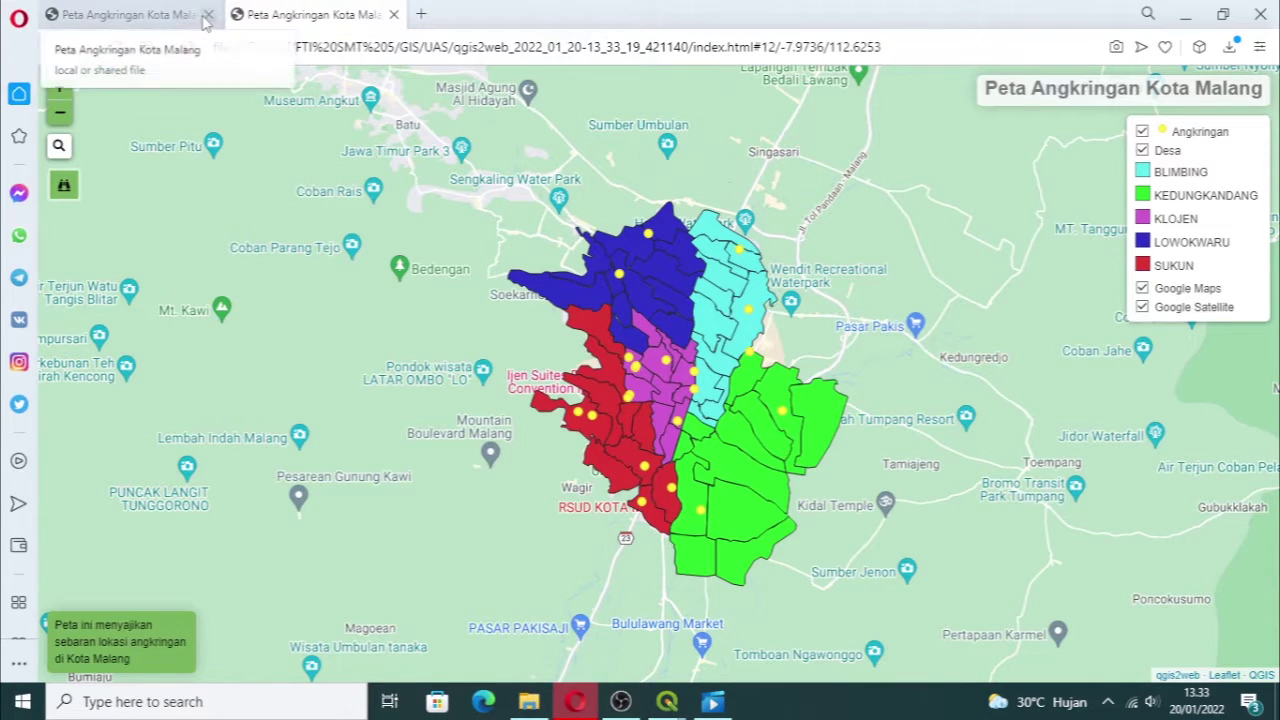
click(208, 14)
Step: Examine the popups of a Kedungkandang village and of angkringan points in Sukun and Kedungkandang, including their fields and photos
scroll(693, 360, down, 1)
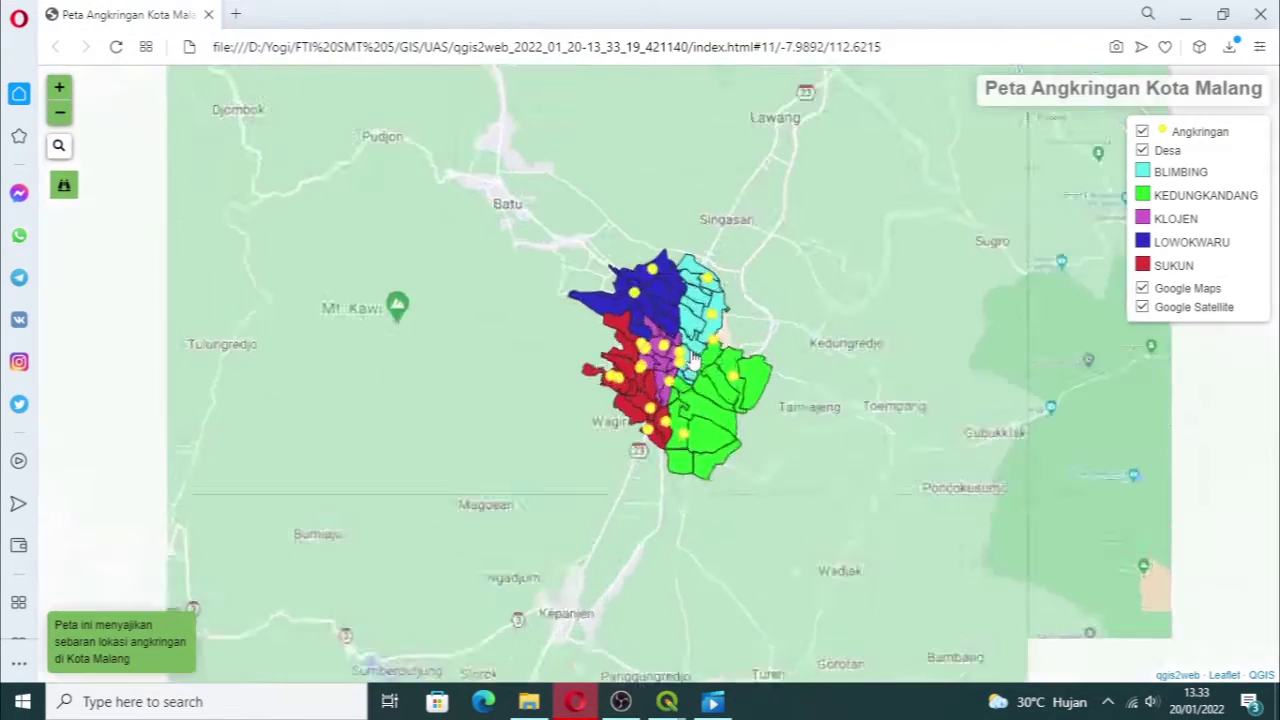
scroll(693, 370, up, 2)
click(687, 484)
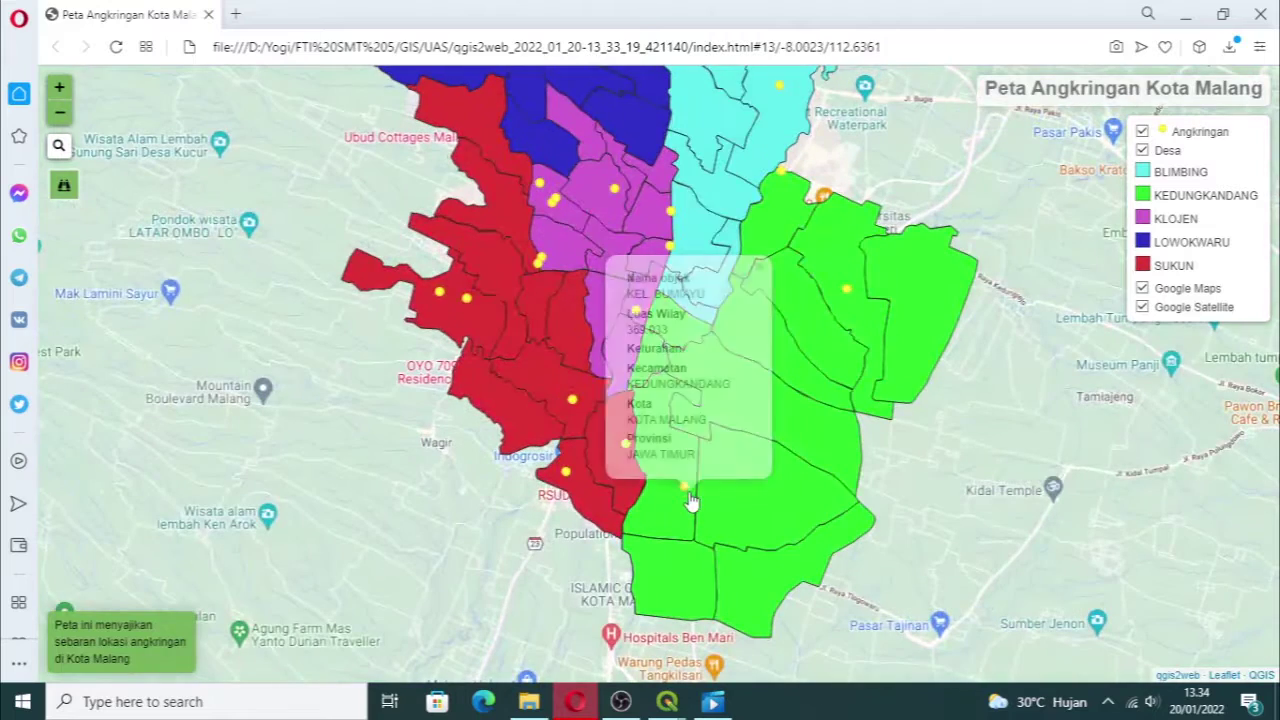
click(568, 473)
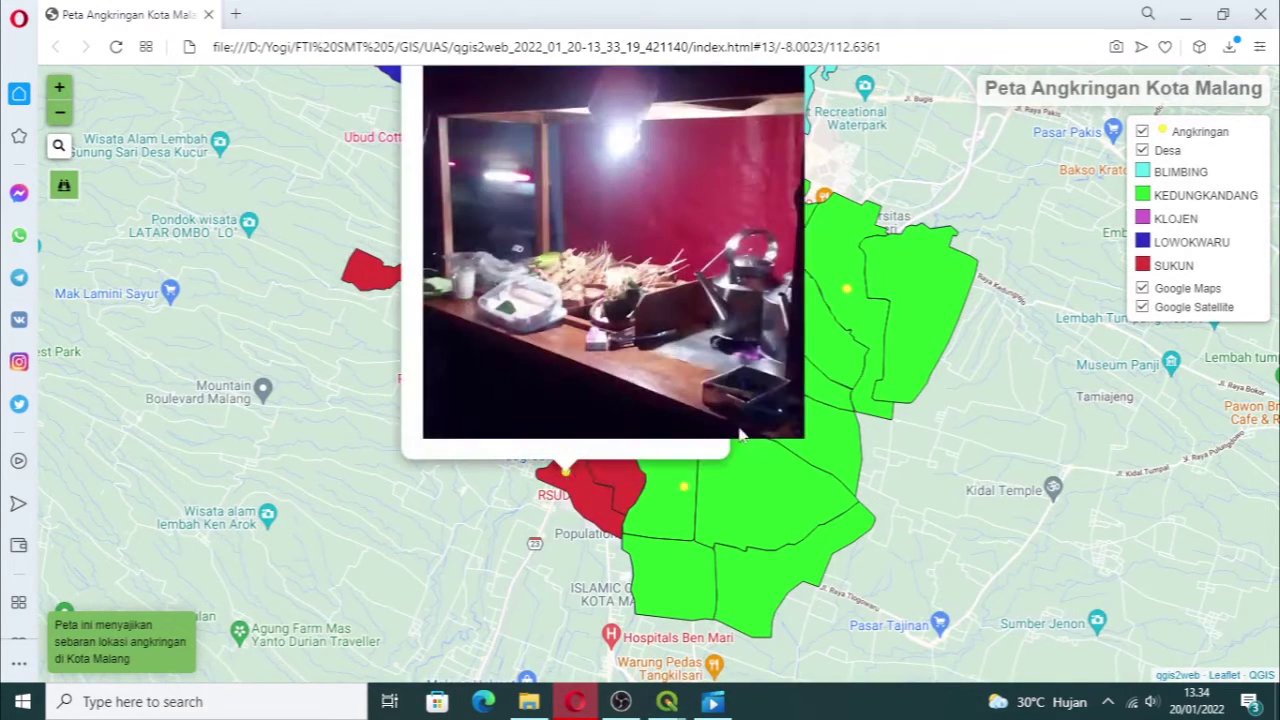
click(849, 294)
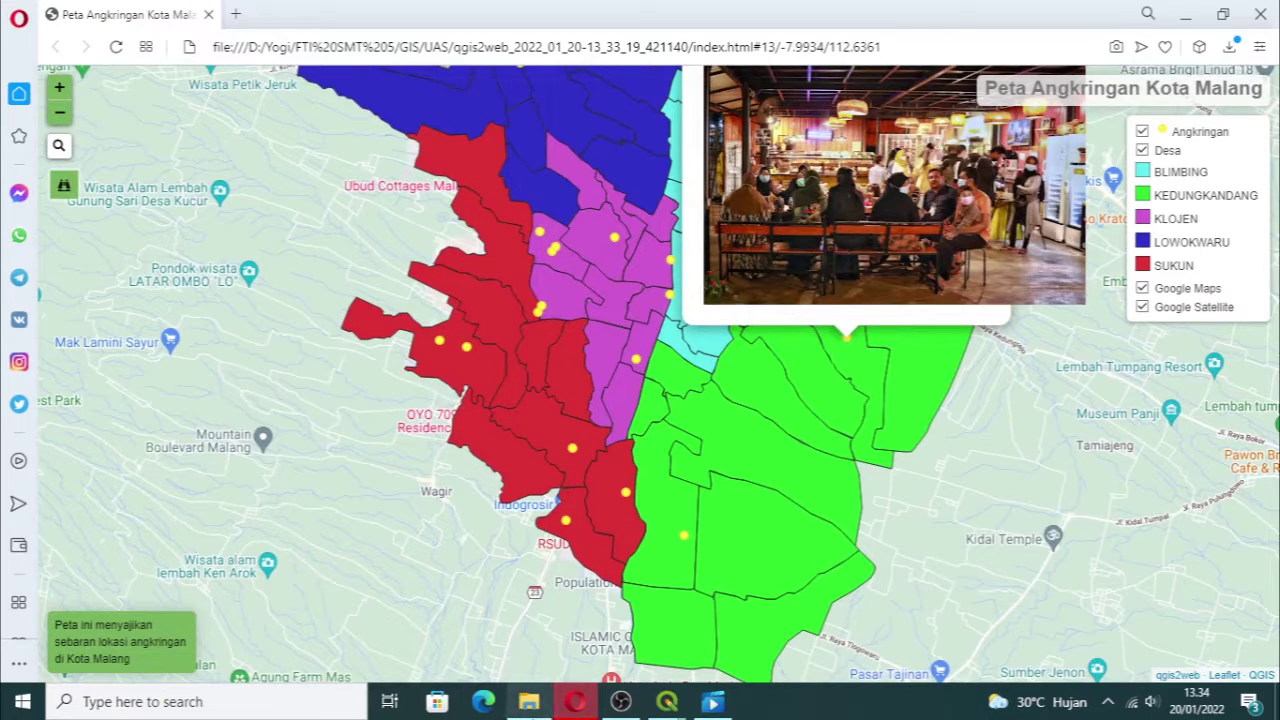
Step: Switch to File Explorer and open the new qgis2web export folder under FTI SMT 5, GIS, UAS on drive D
mouse_move(529, 701)
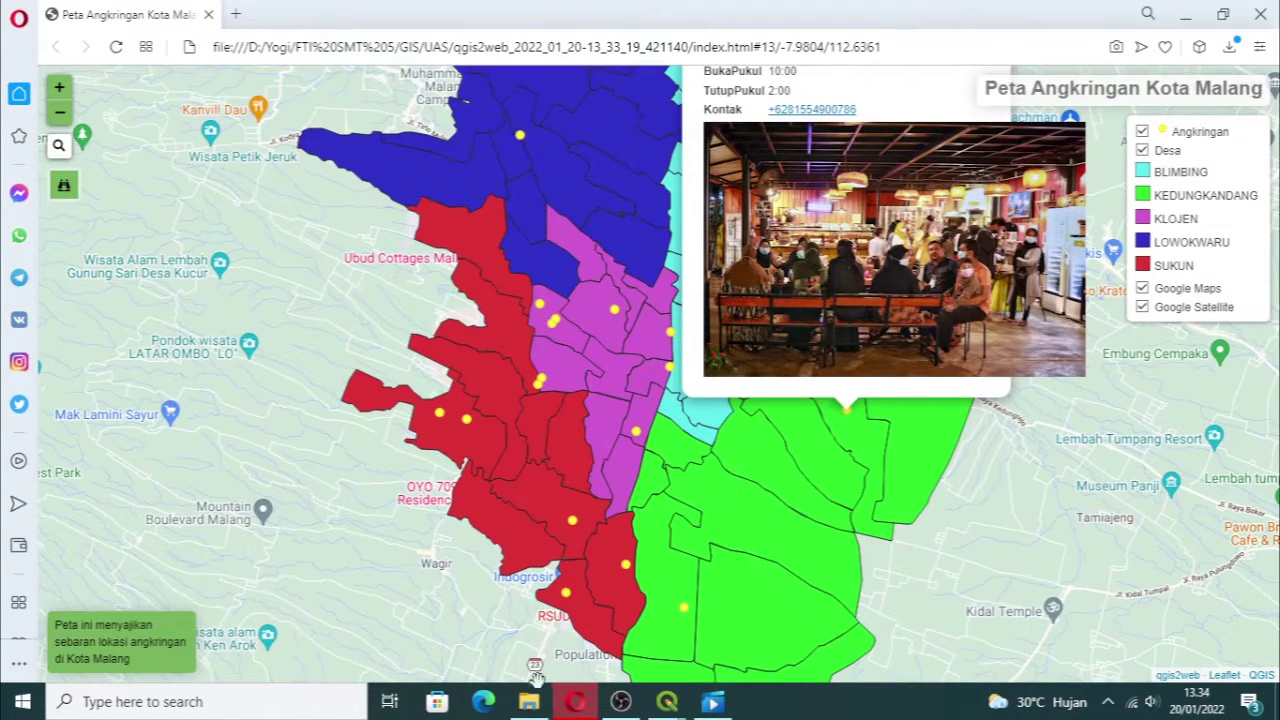
click(530, 700)
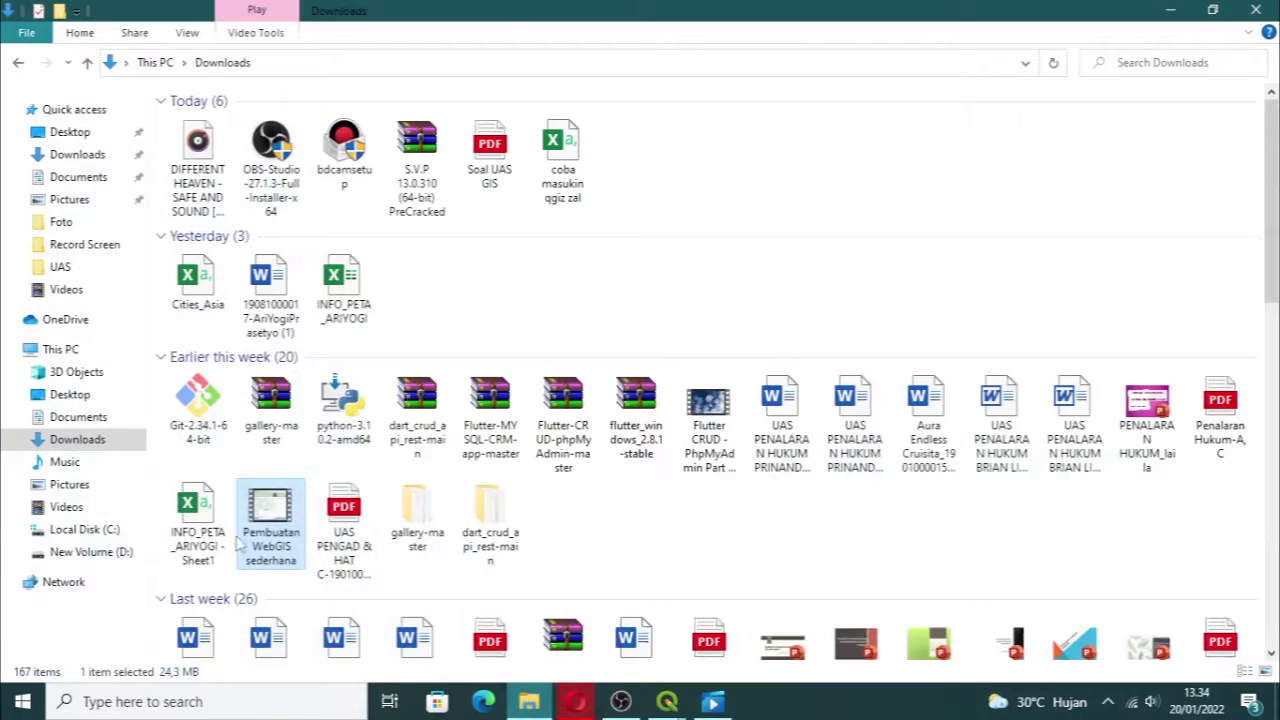
click(105, 555)
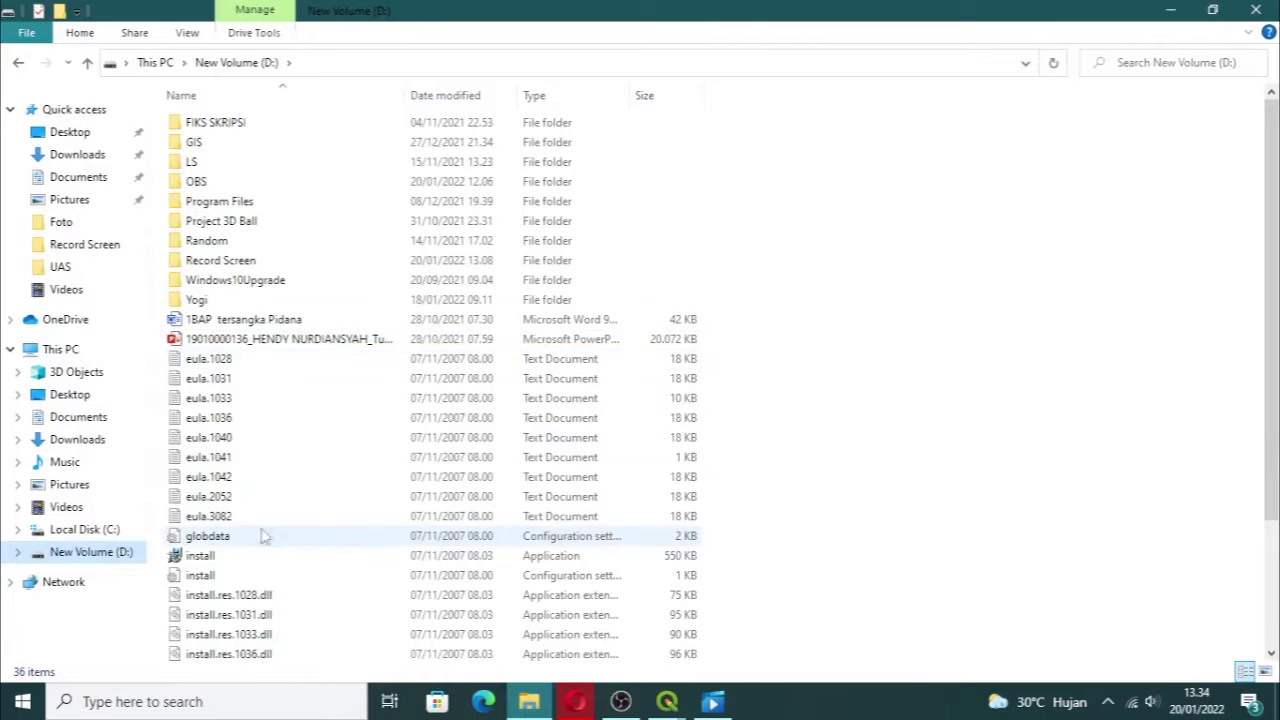
click(198, 299)
double_click(200, 299)
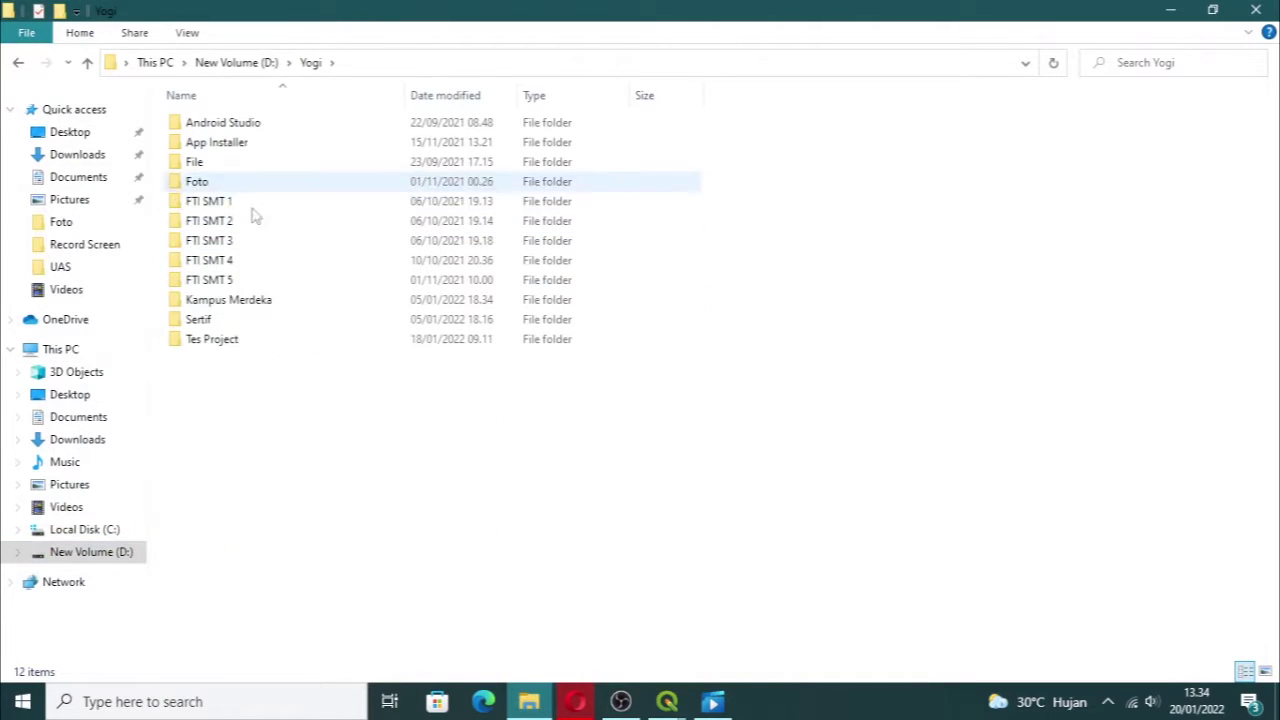
double_click(268, 280)
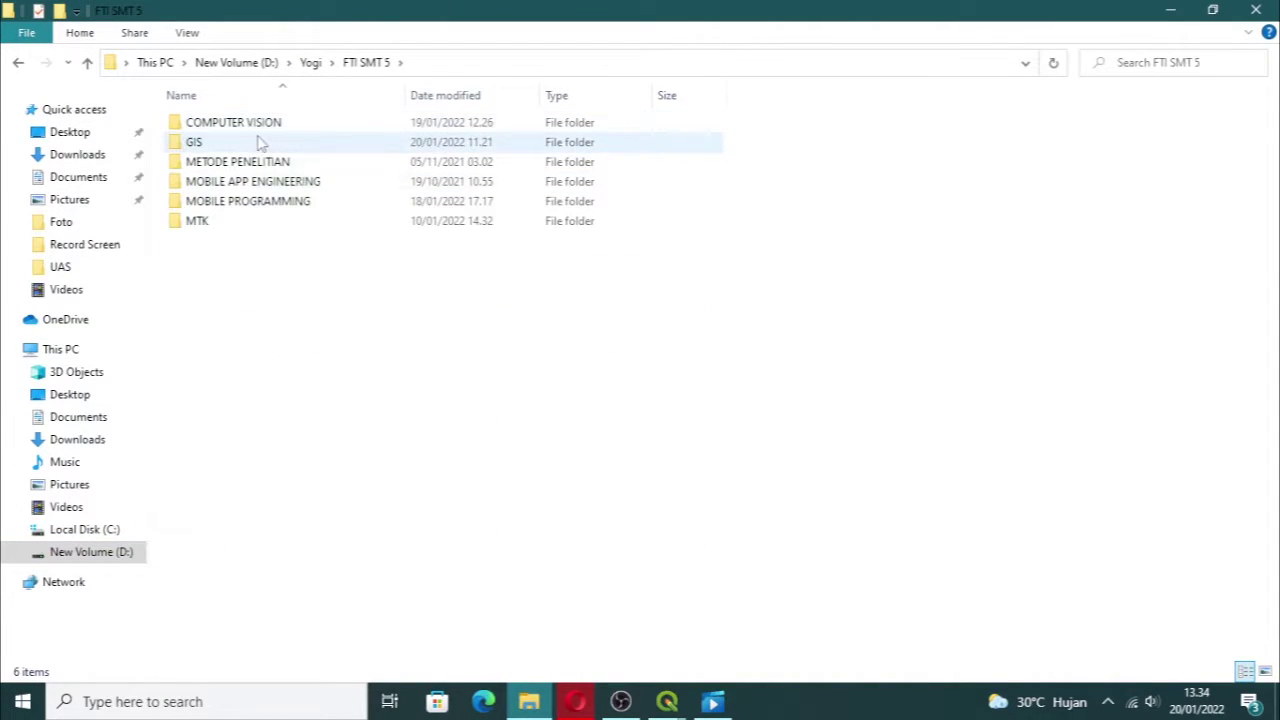
double_click(259, 143)
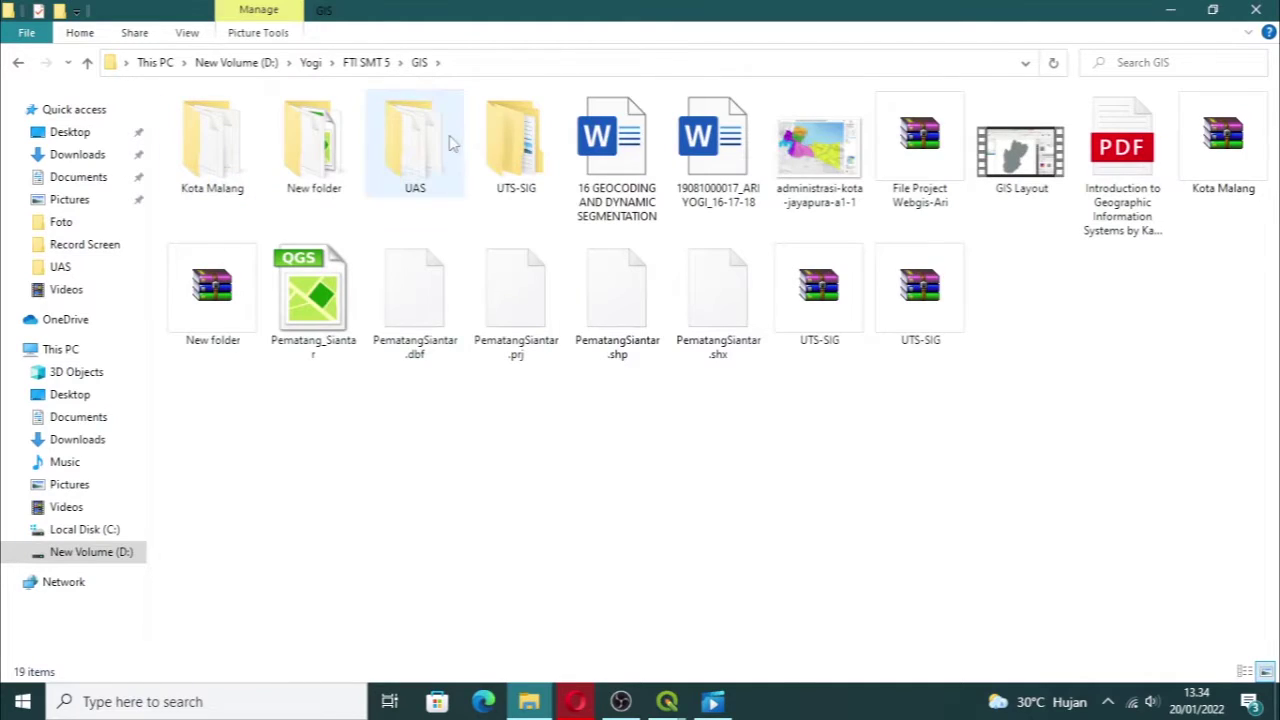
click(449, 135)
double_click(449, 135)
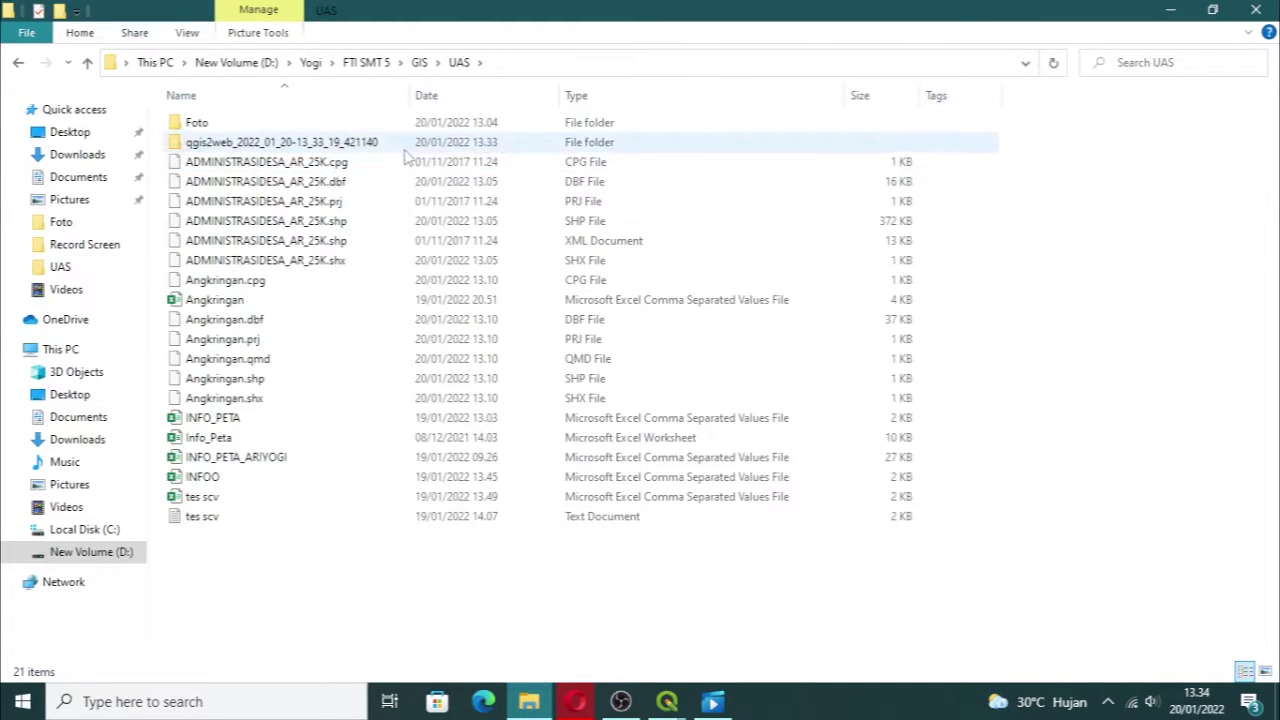
click(405, 150)
double_click(405, 155)
Step: Open the export's index file with Visual Studio Code
right_click(481, 264)
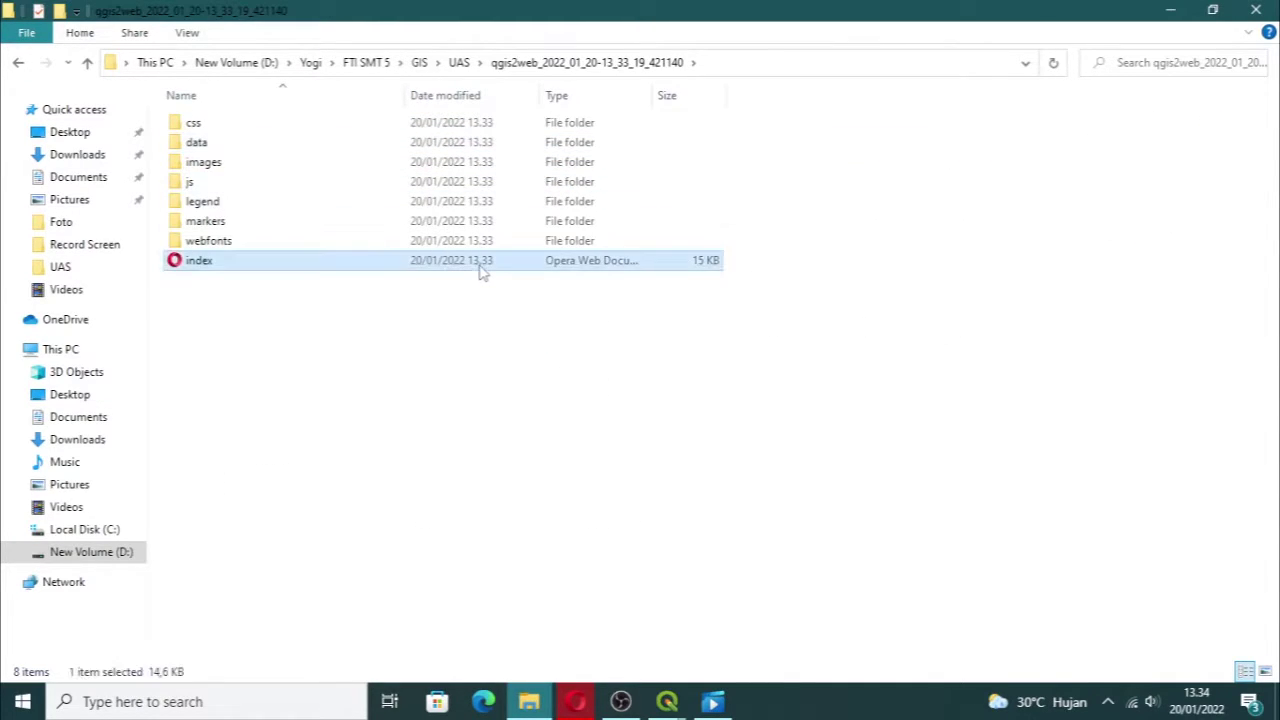
mouse_move(676, 362)
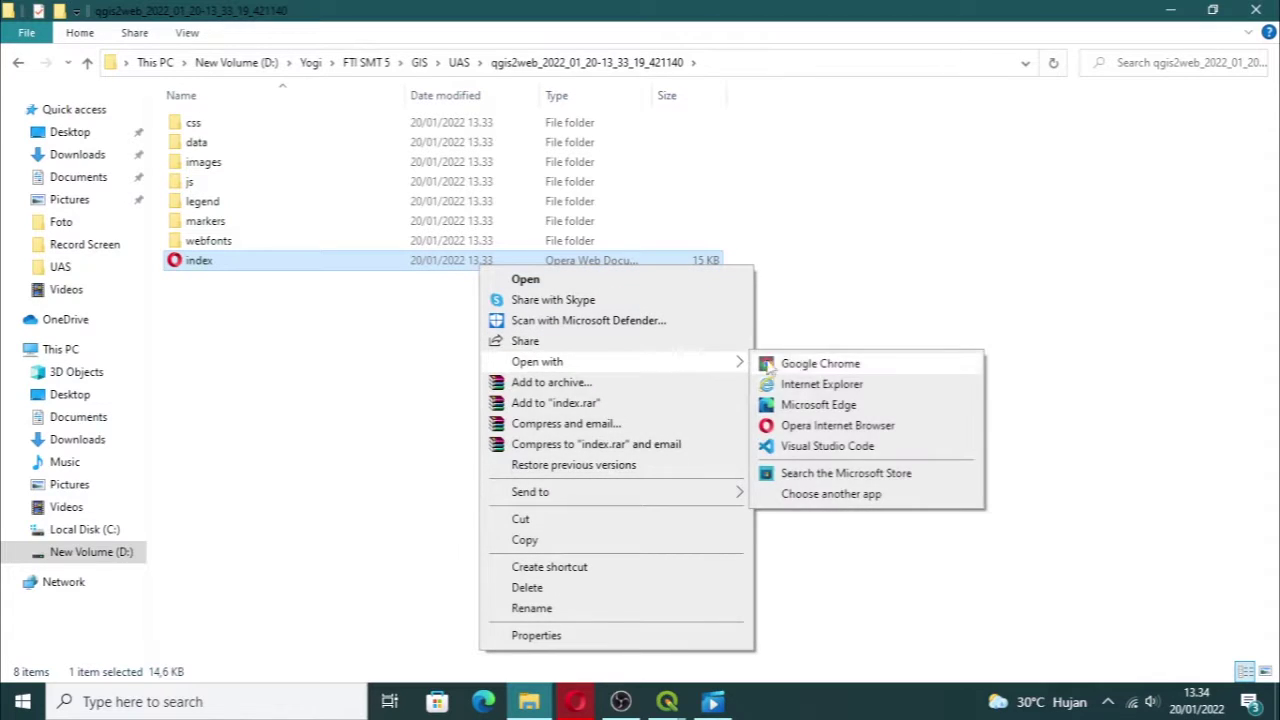
click(826, 448)
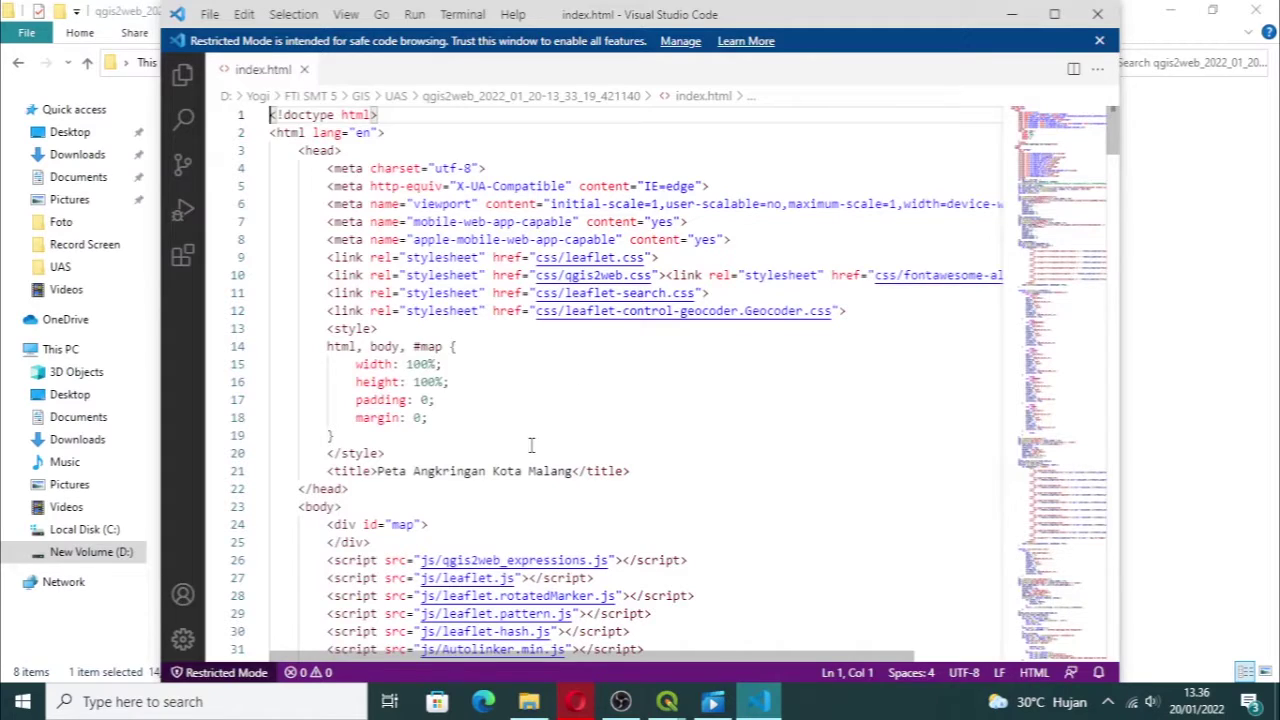
Step: Add the CSS selector ".leaflet-popup-content > table img" on a new line below the html, body, #map rule in the style block
click(420, 438)
key(Return)
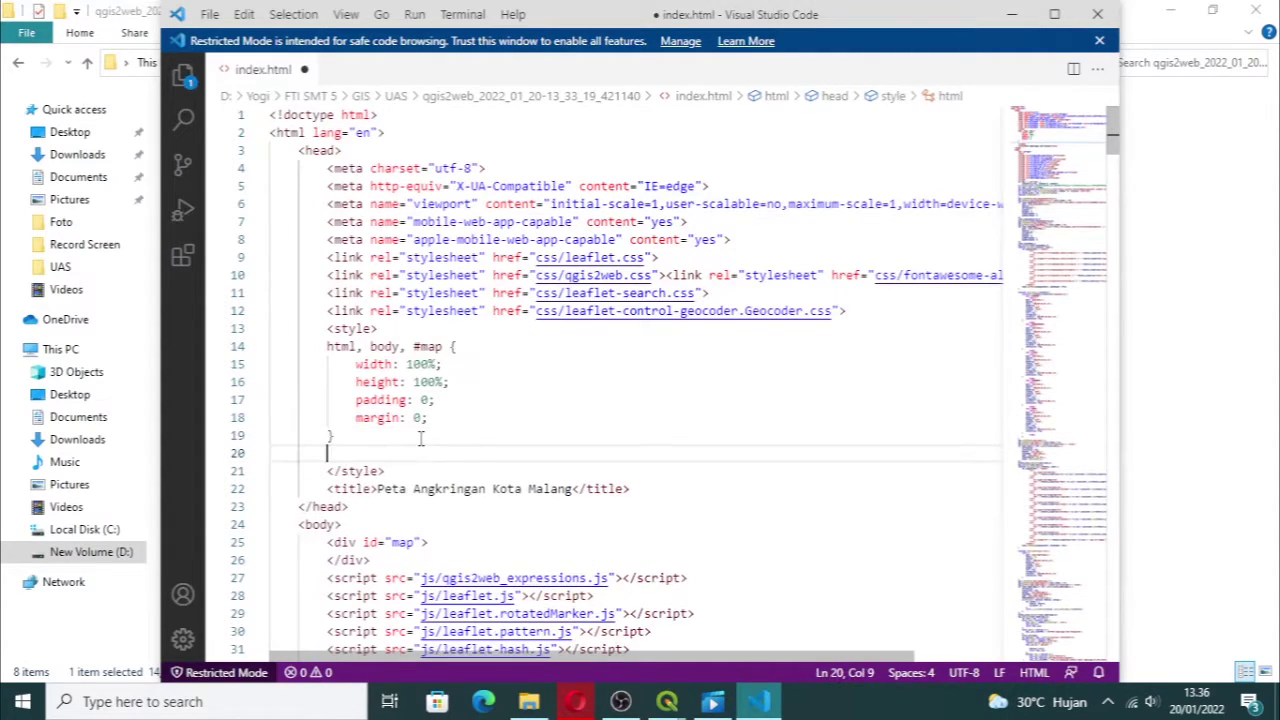
text(.leaflet-popup-content)
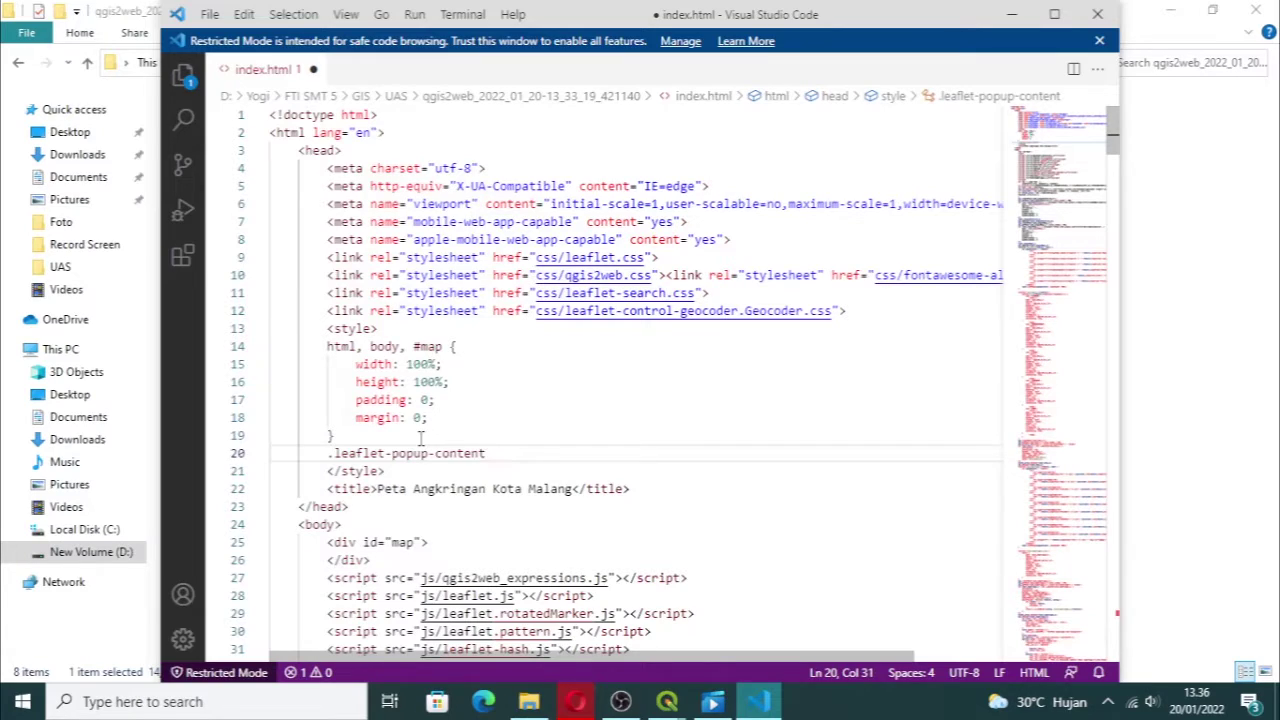
text(> ta)
key(Return)
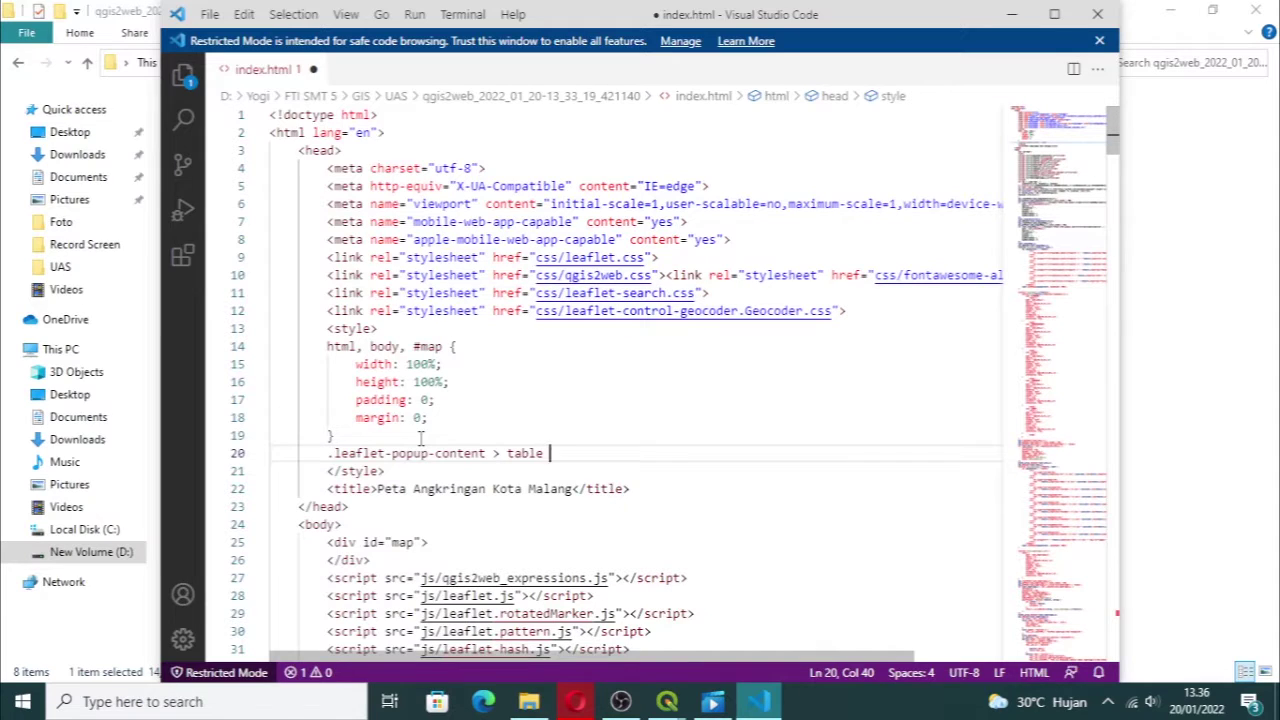
text(im)
key(Return)
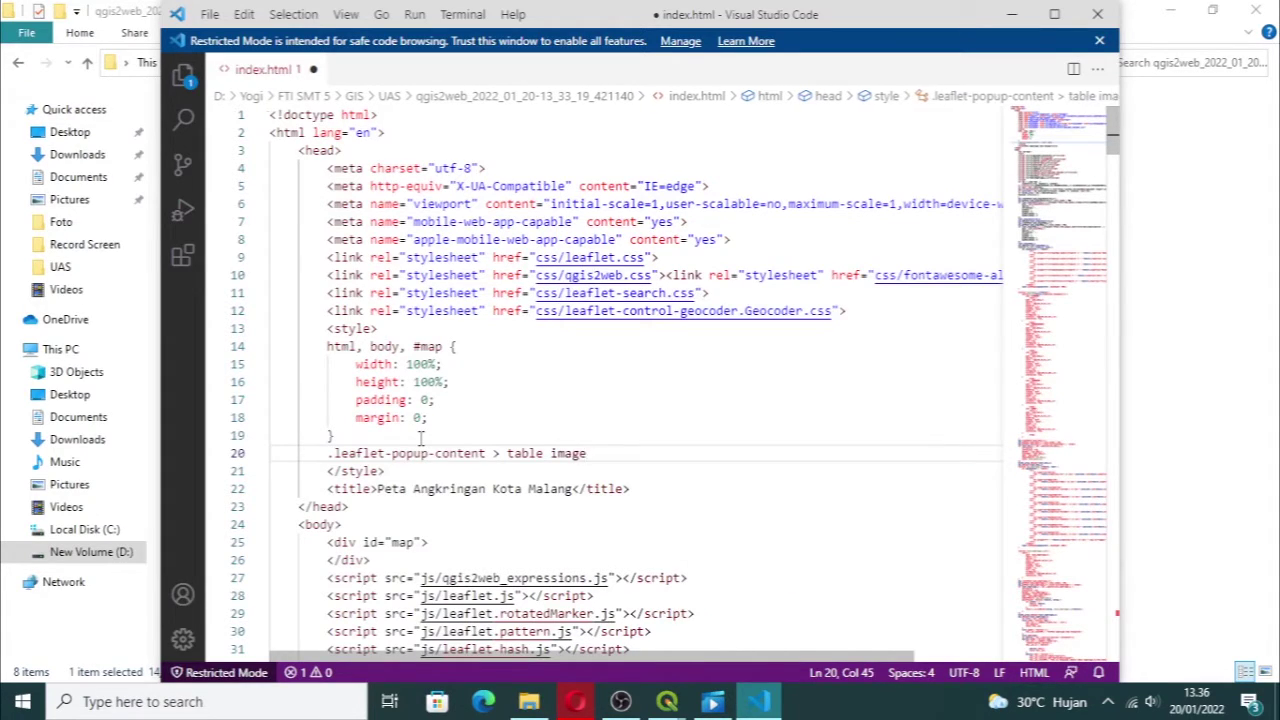
key(BackSpace)
key(BackSpace)
text(g)
key(Escape)
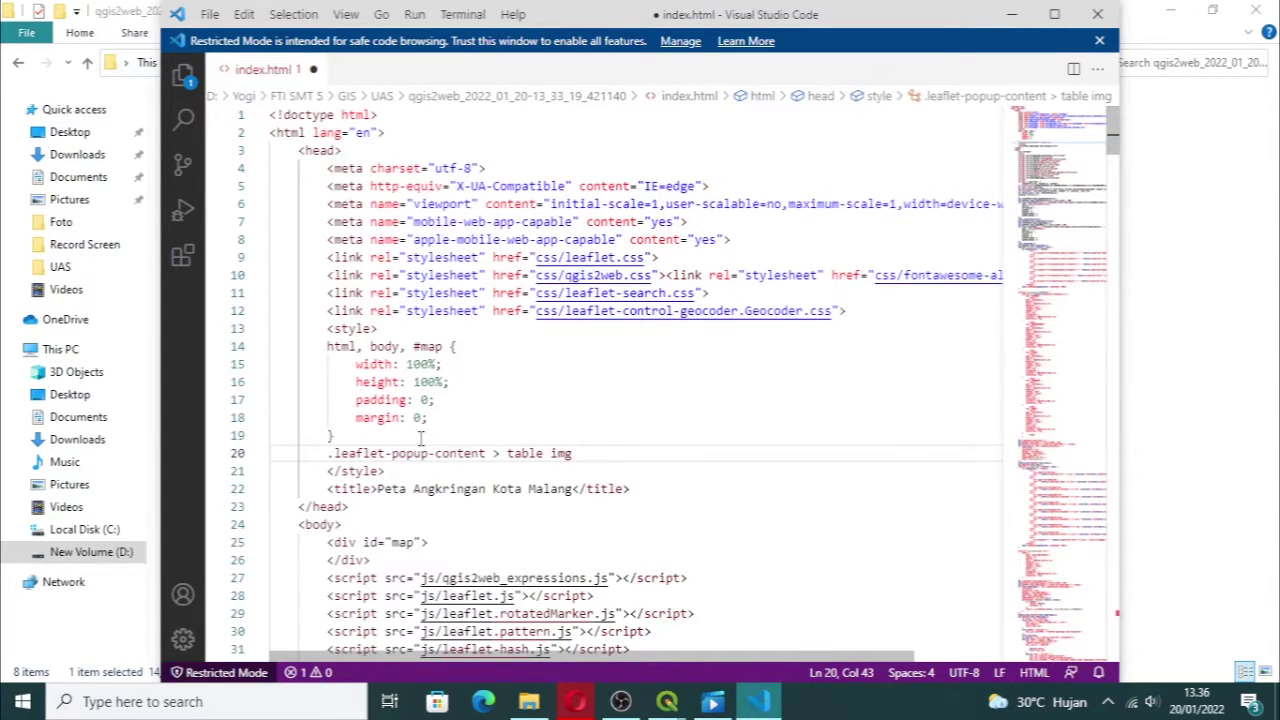
Step: Give the popup image rule a body with "width: 300px;" and save index.html
text({)
key(Return)
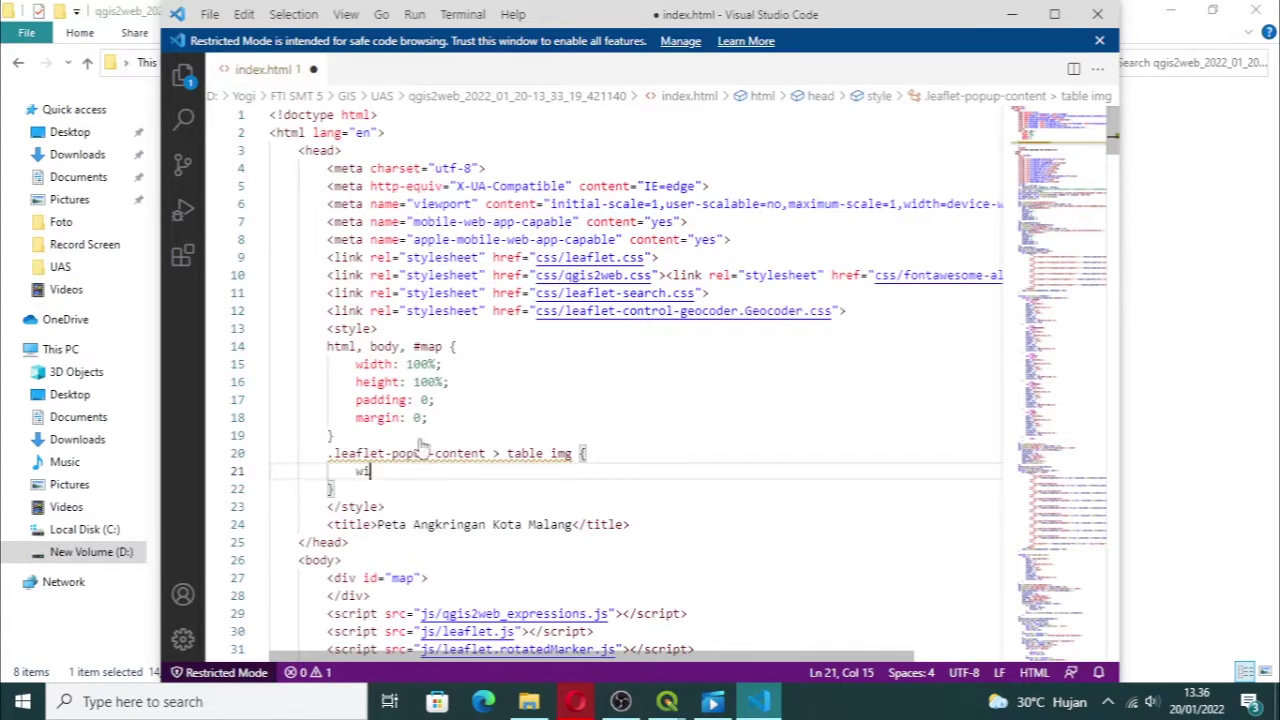
text(width)
key(Return)
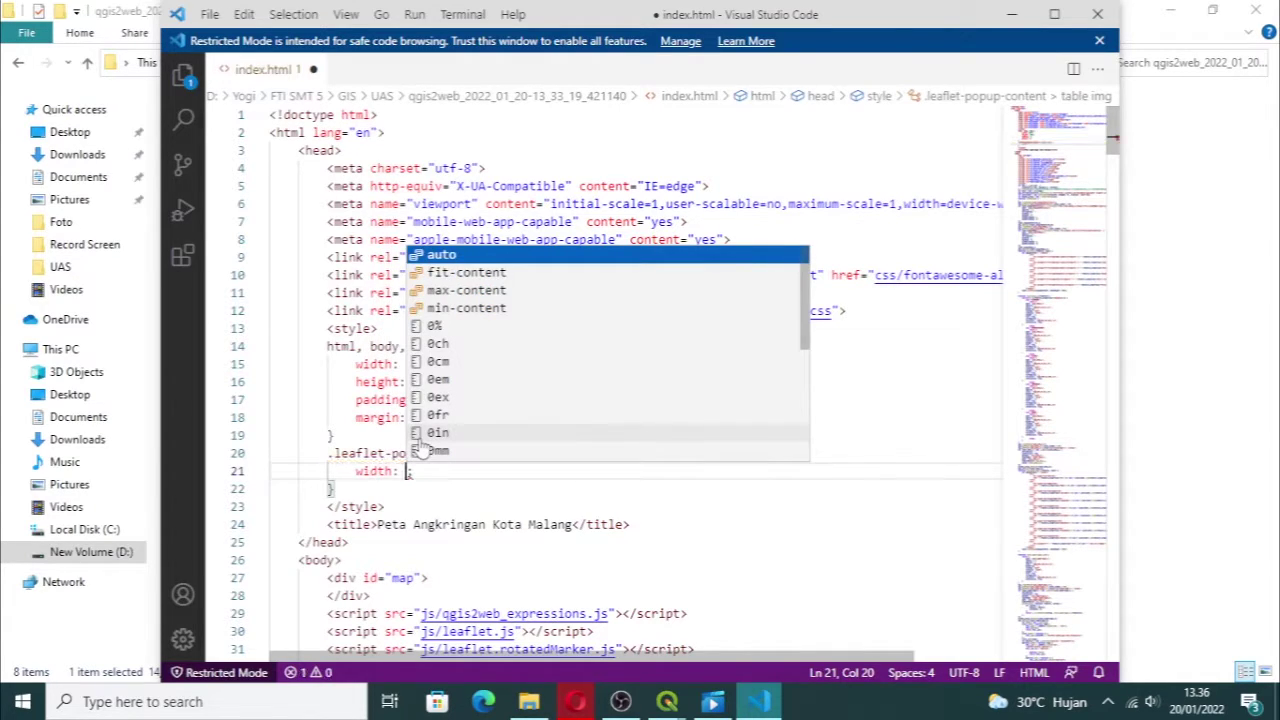
text(300)
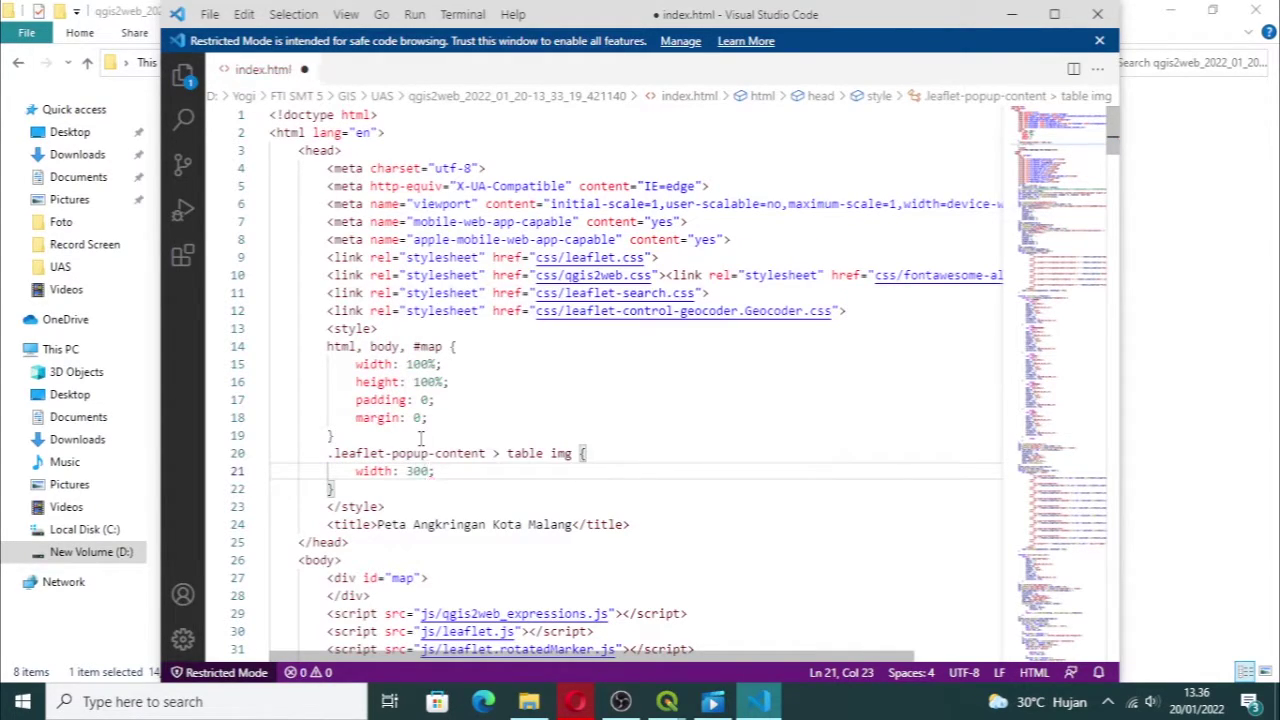
text(px)
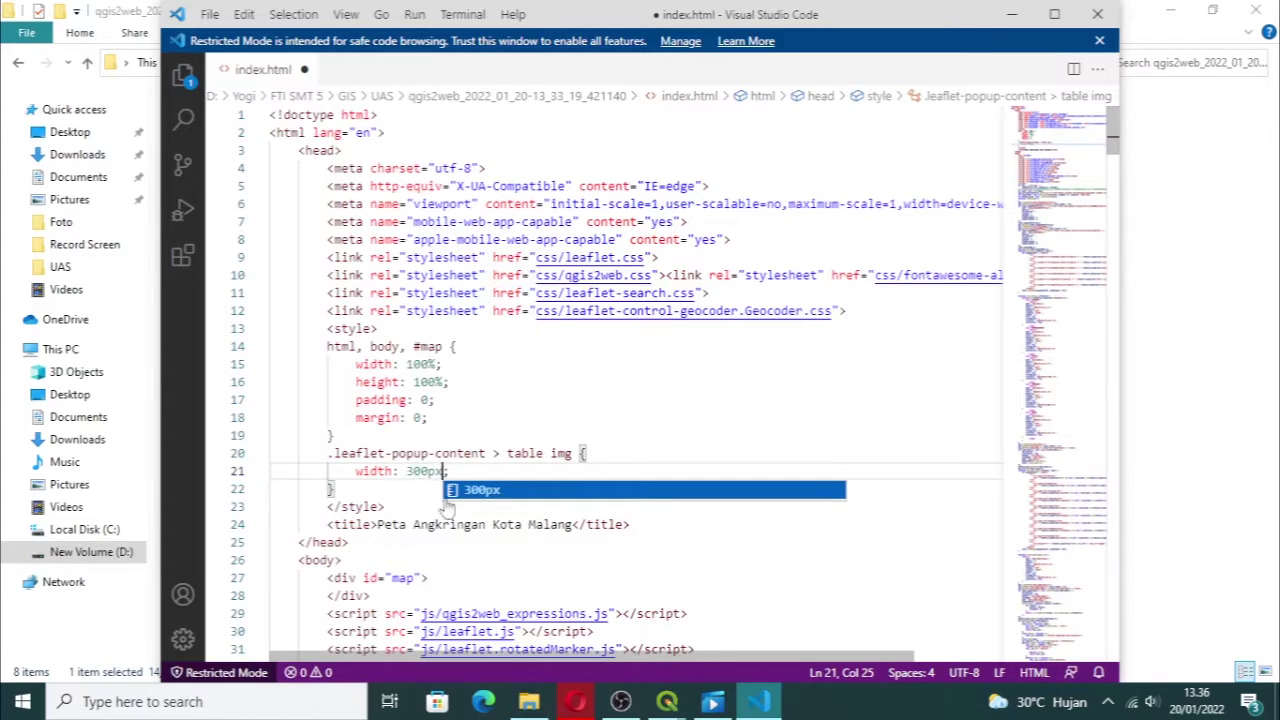
key(Escape)
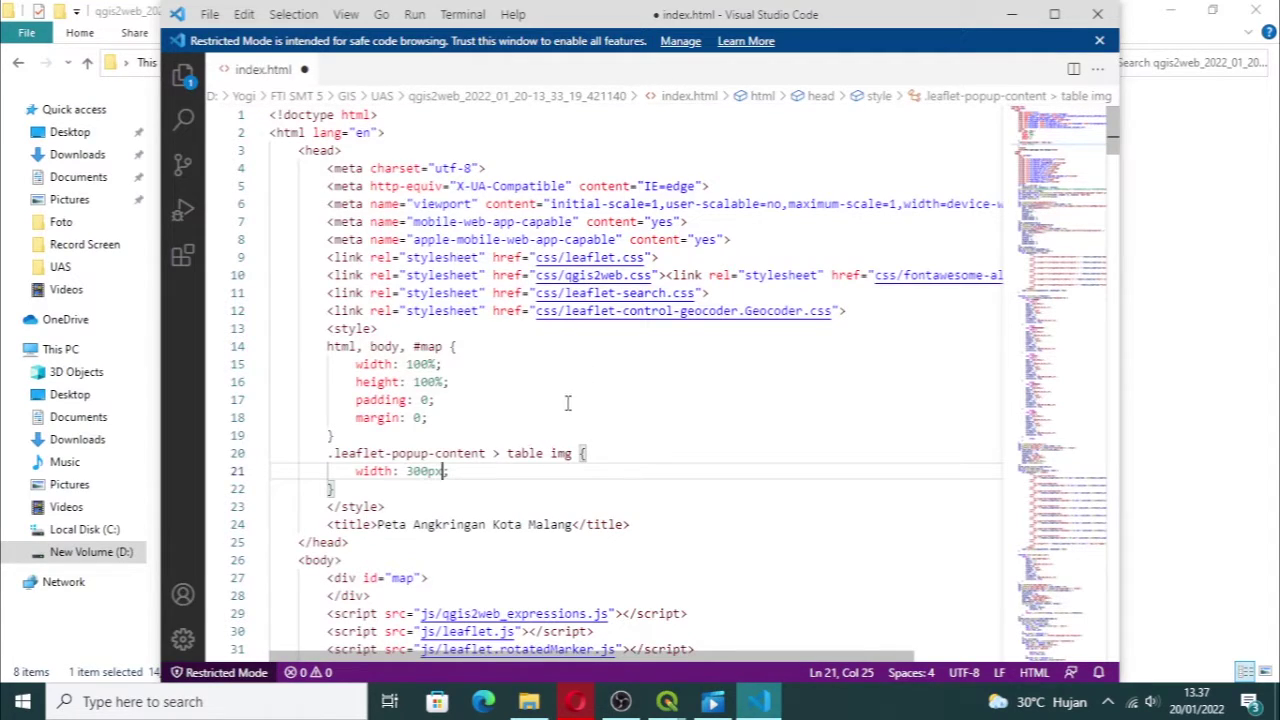
key(ctrl+s)
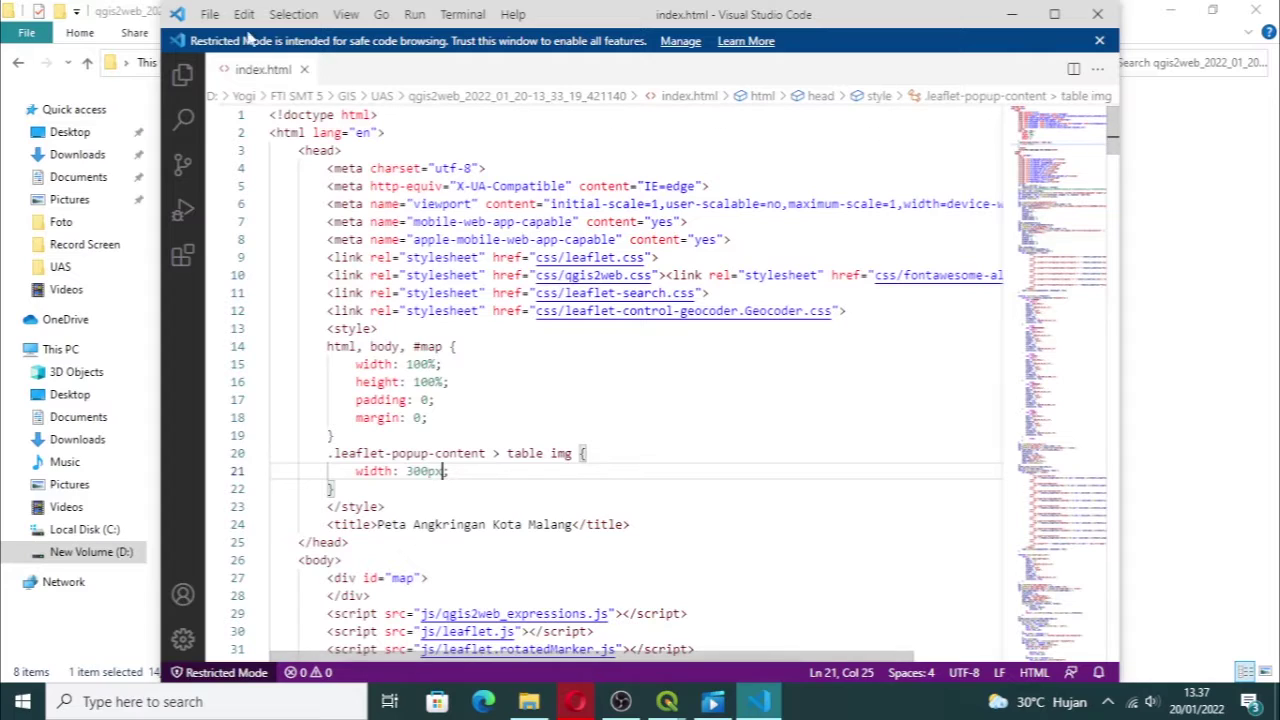
click(209, 14)
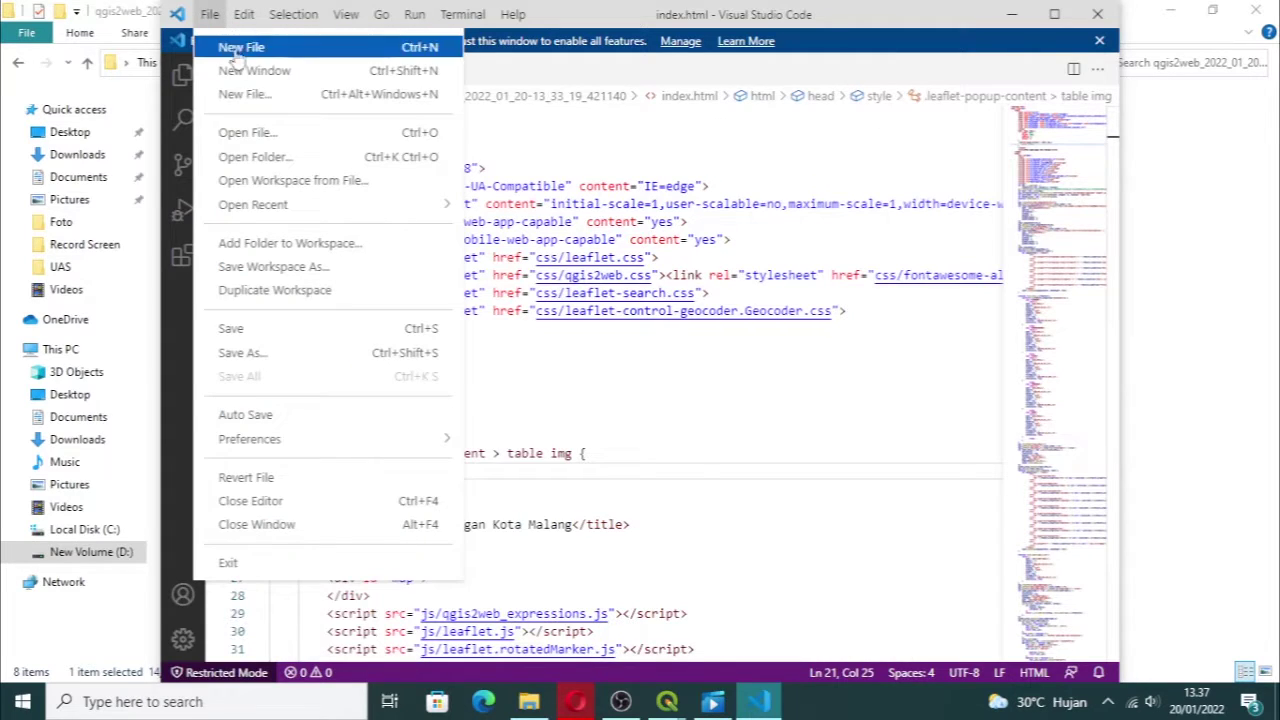
click(281, 330)
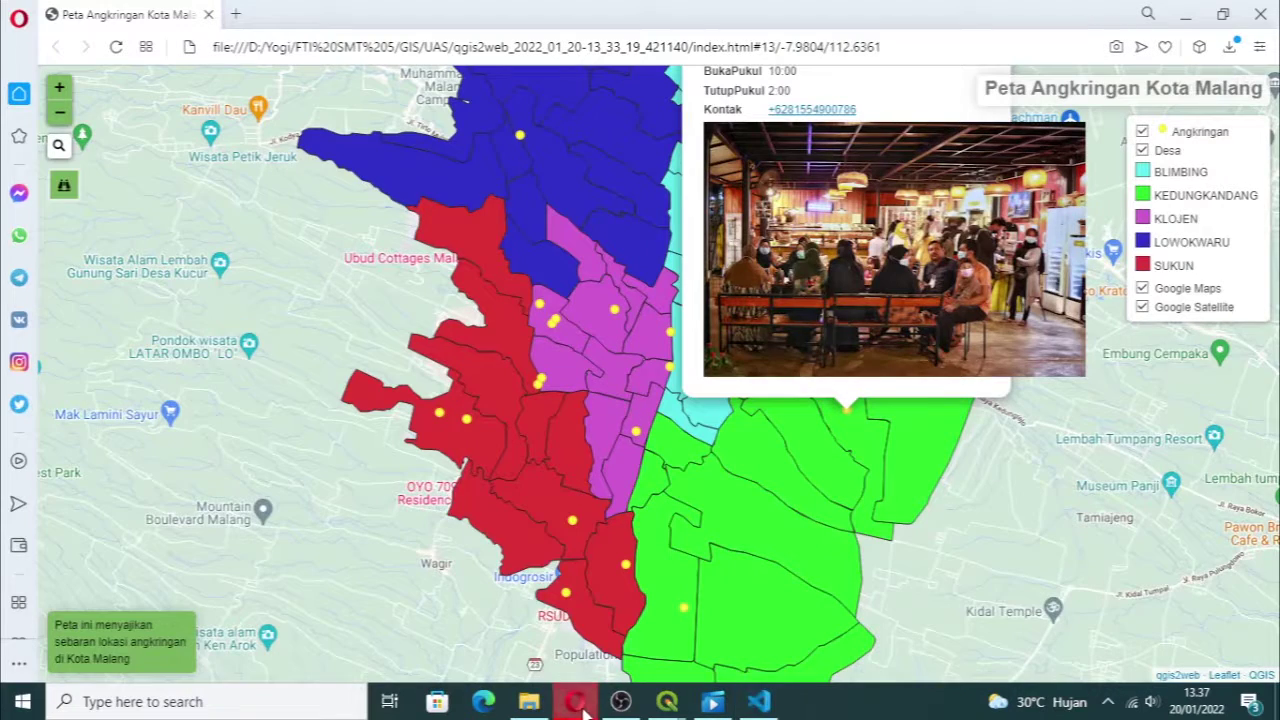
Step: Reload the exported web map in Opera and check how the photos fit the popups of angkringan points in Klojen and Kedungkandang
click(575, 701)
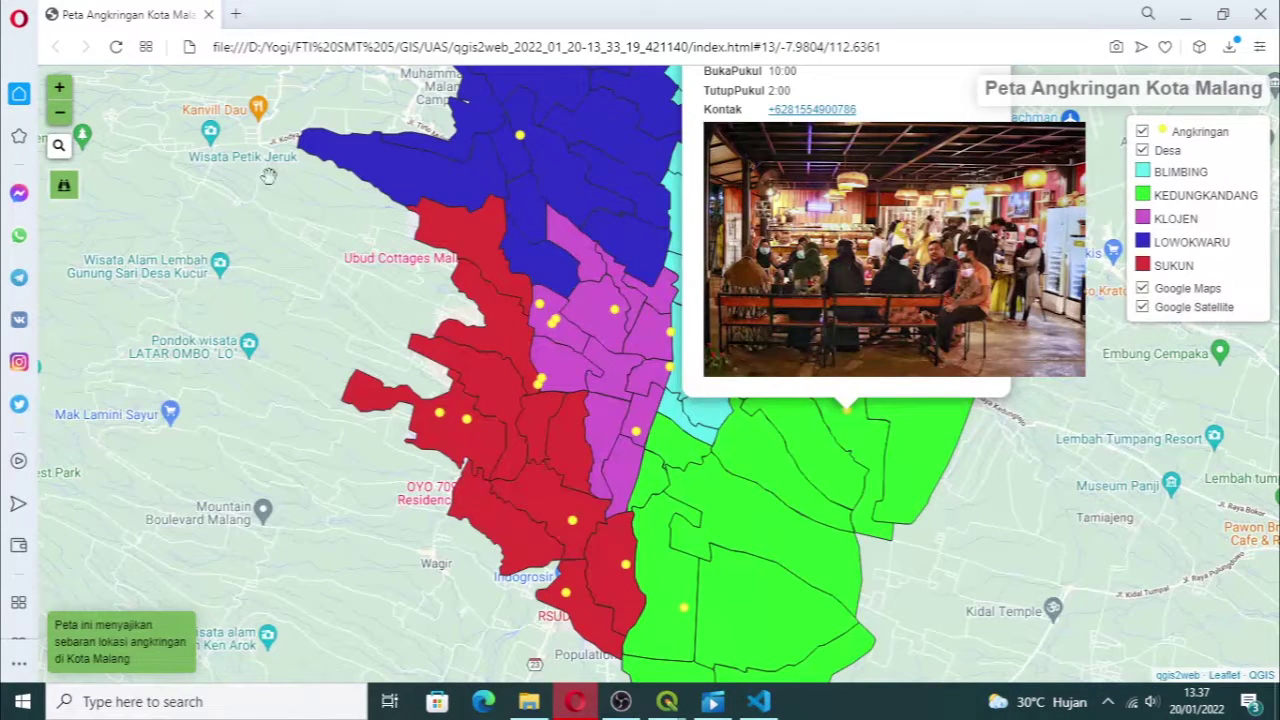
click(116, 47)
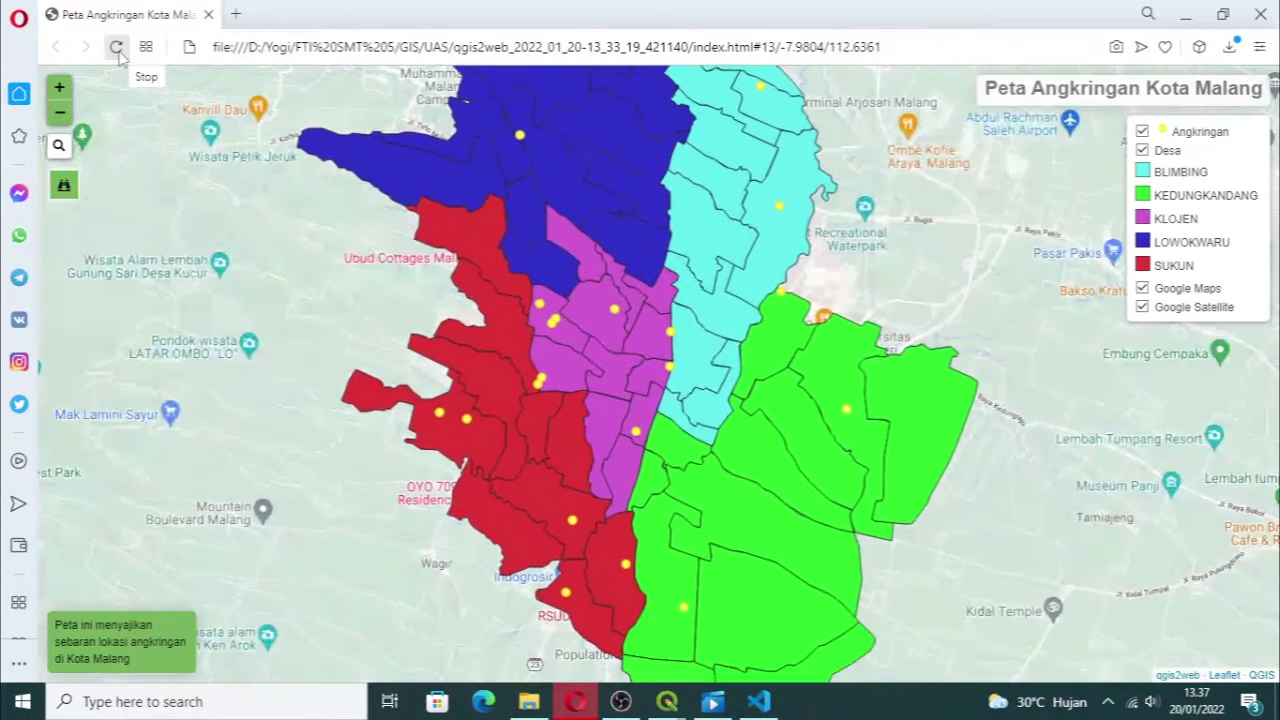
click(614, 311)
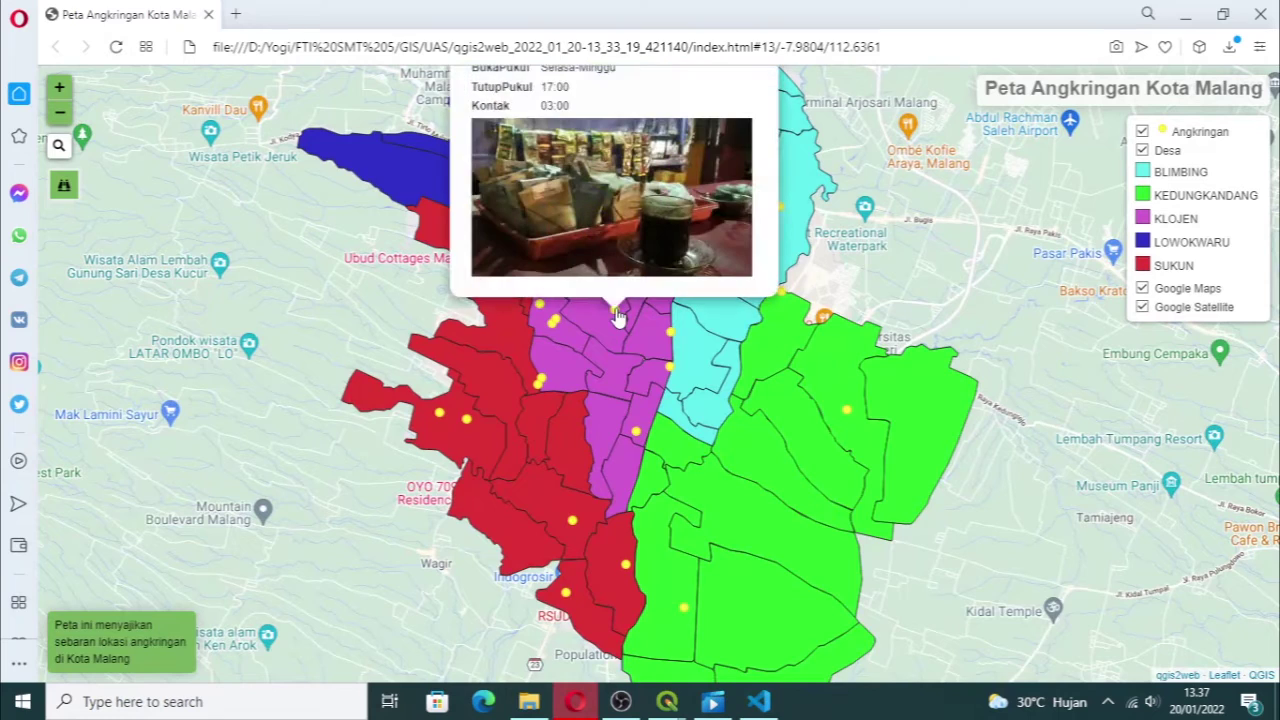
click(555, 322)
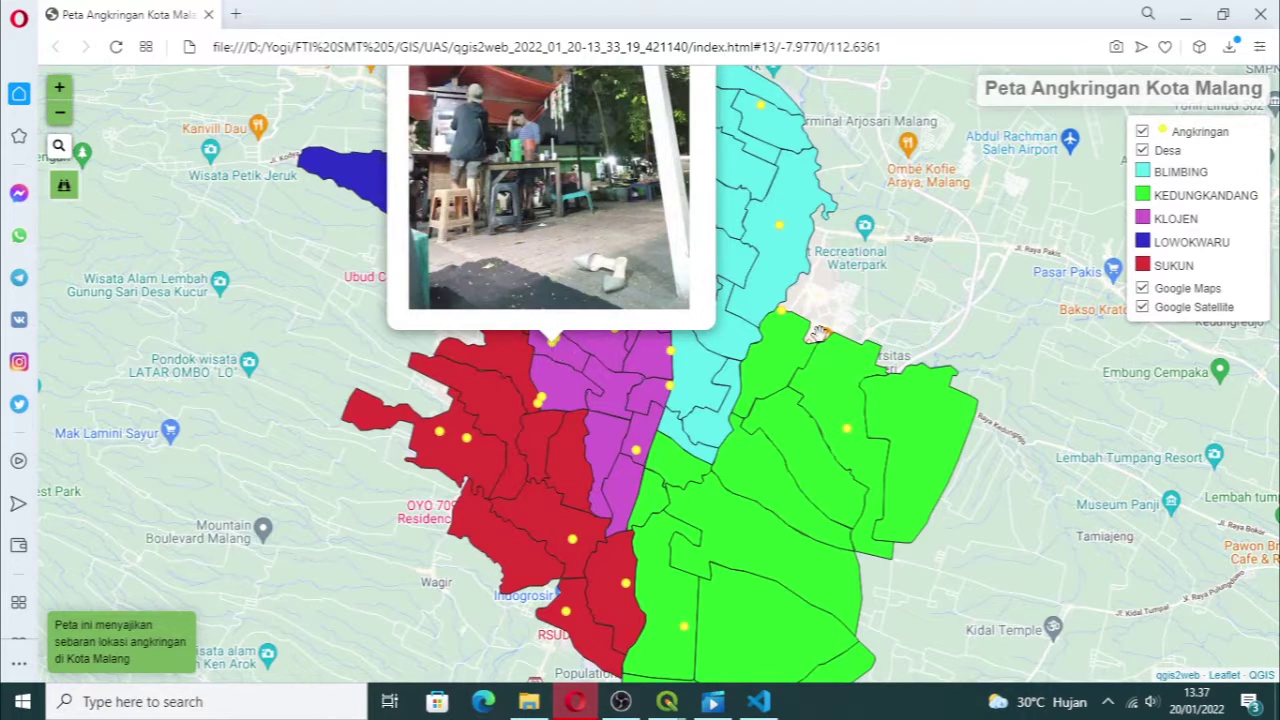
click(846, 432)
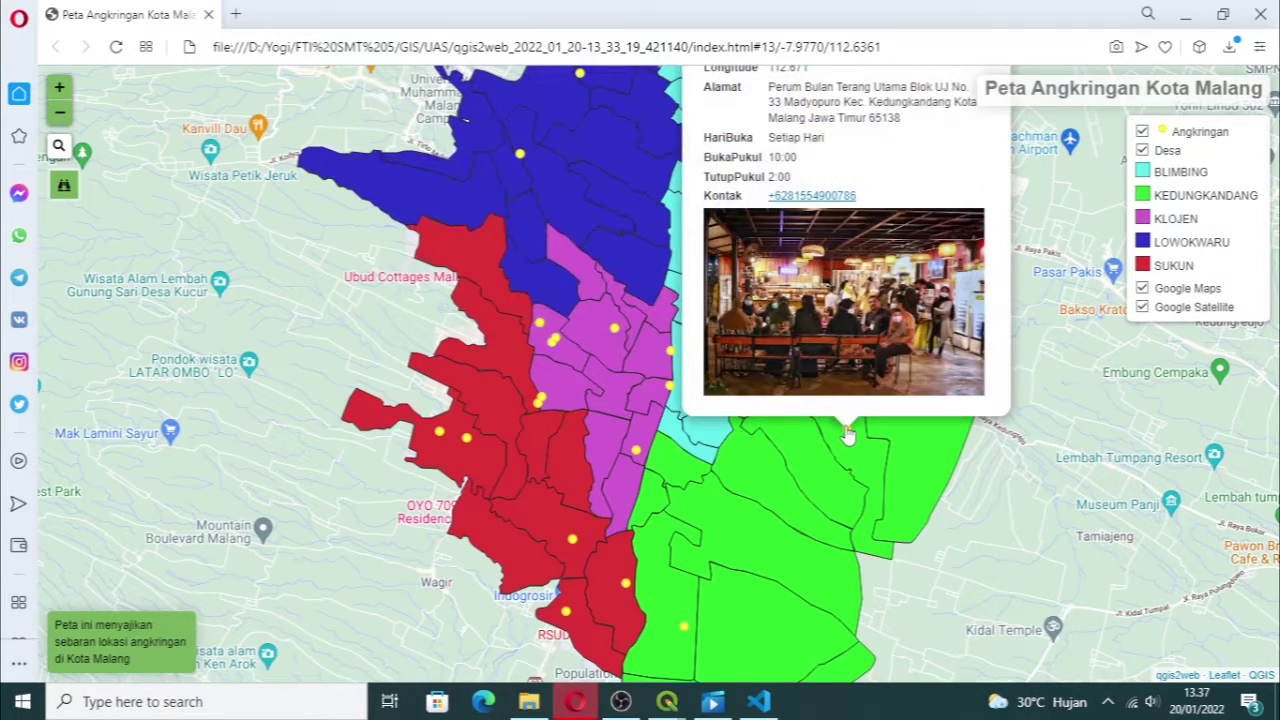
scroll(846, 432, down, 1)
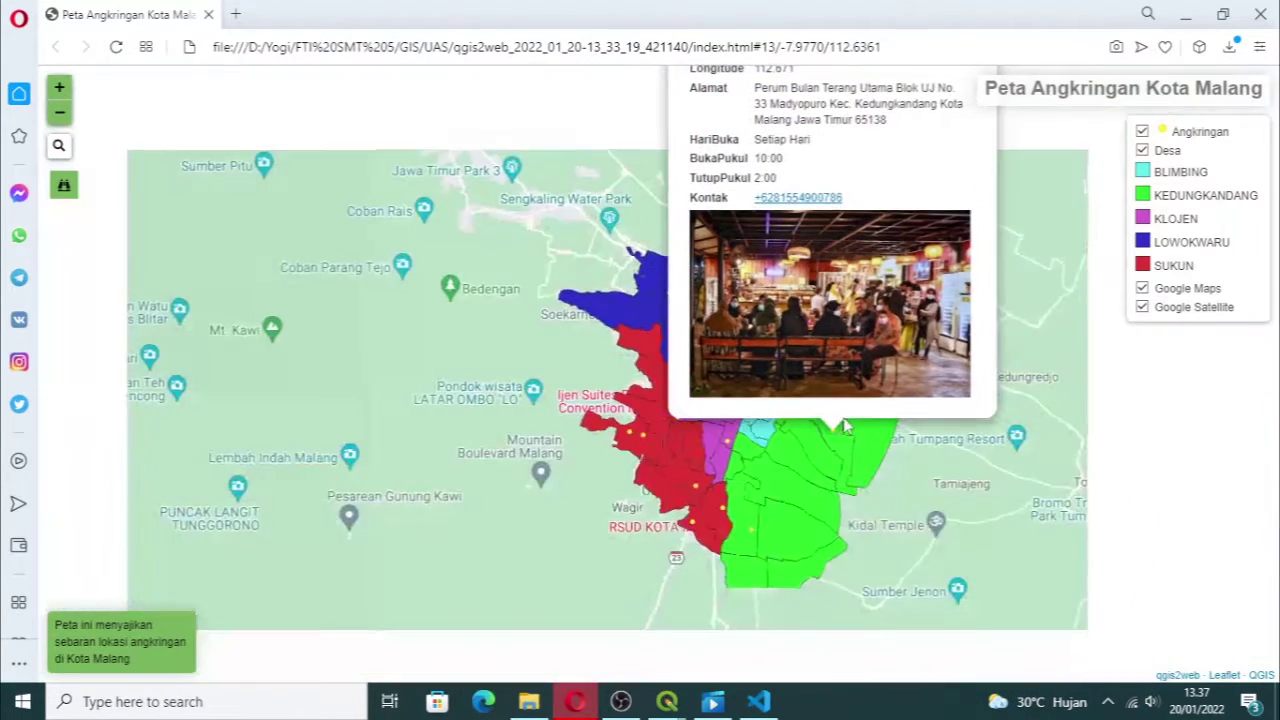
drag(1051, 320, 1030, 418)
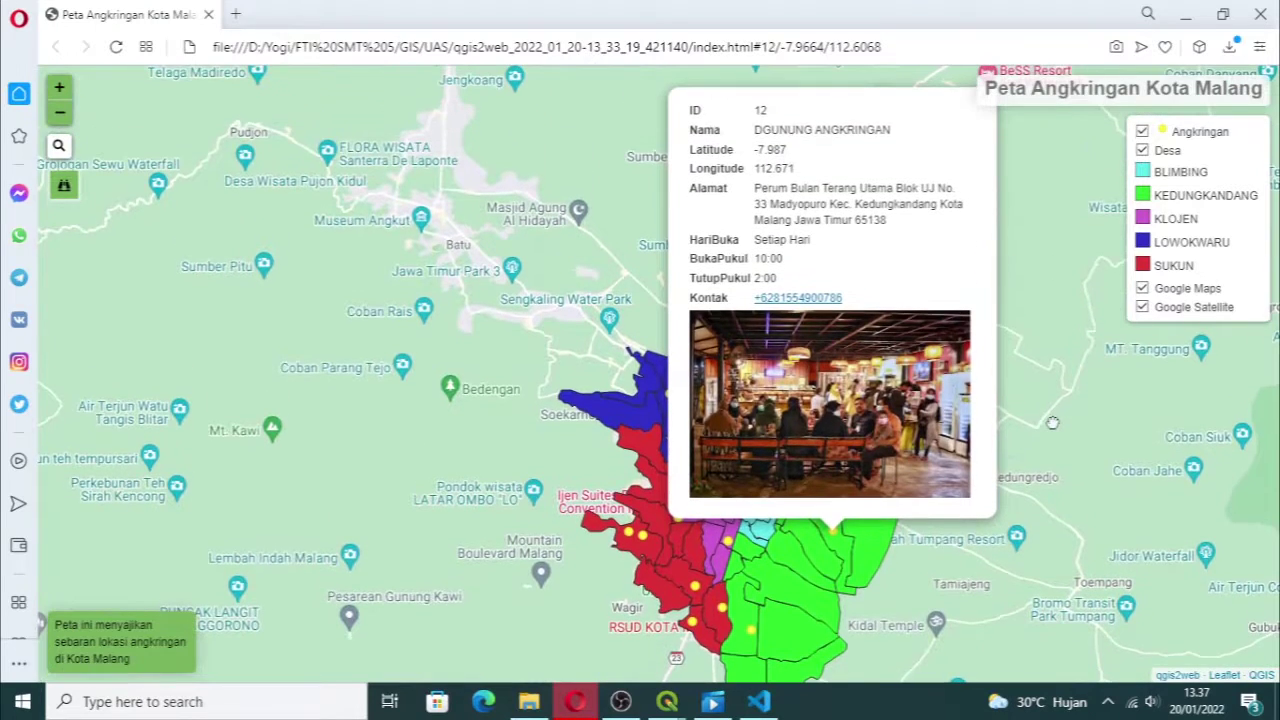
Step: Examine the popups of two Sukun angkringan points and of Bumiayu village for layout and photo size
click(704, 591)
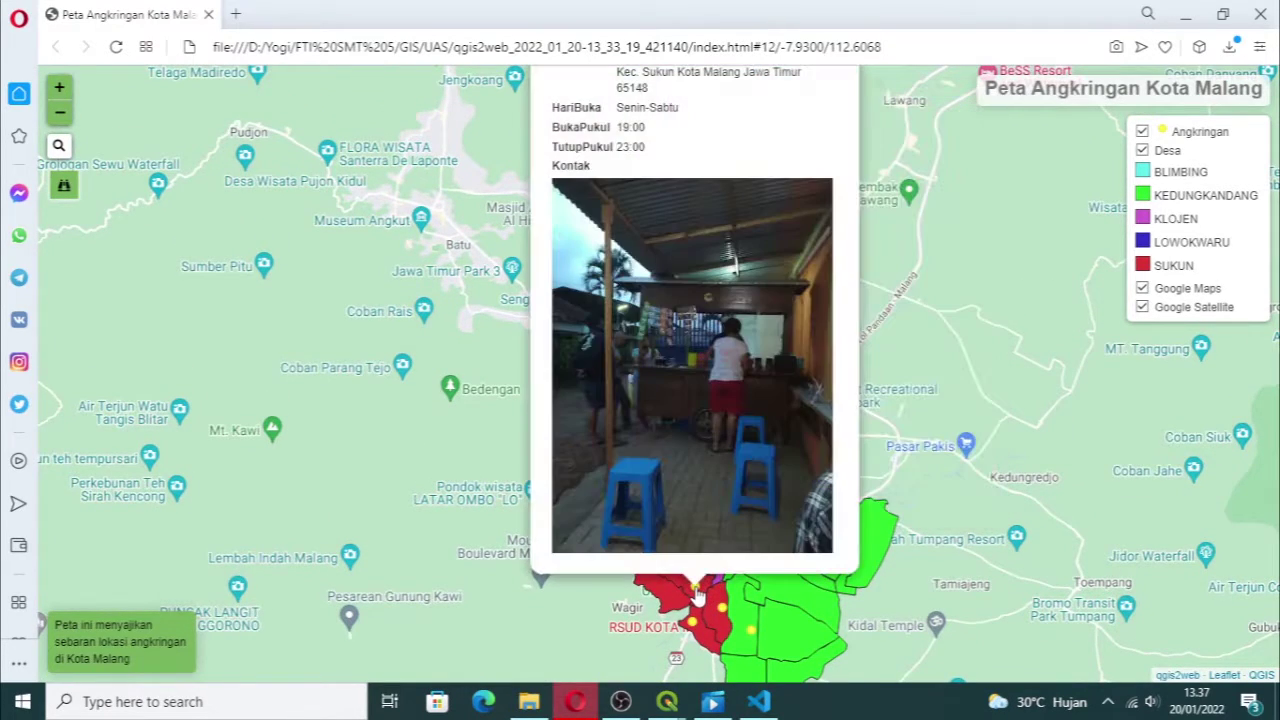
click(750, 630)
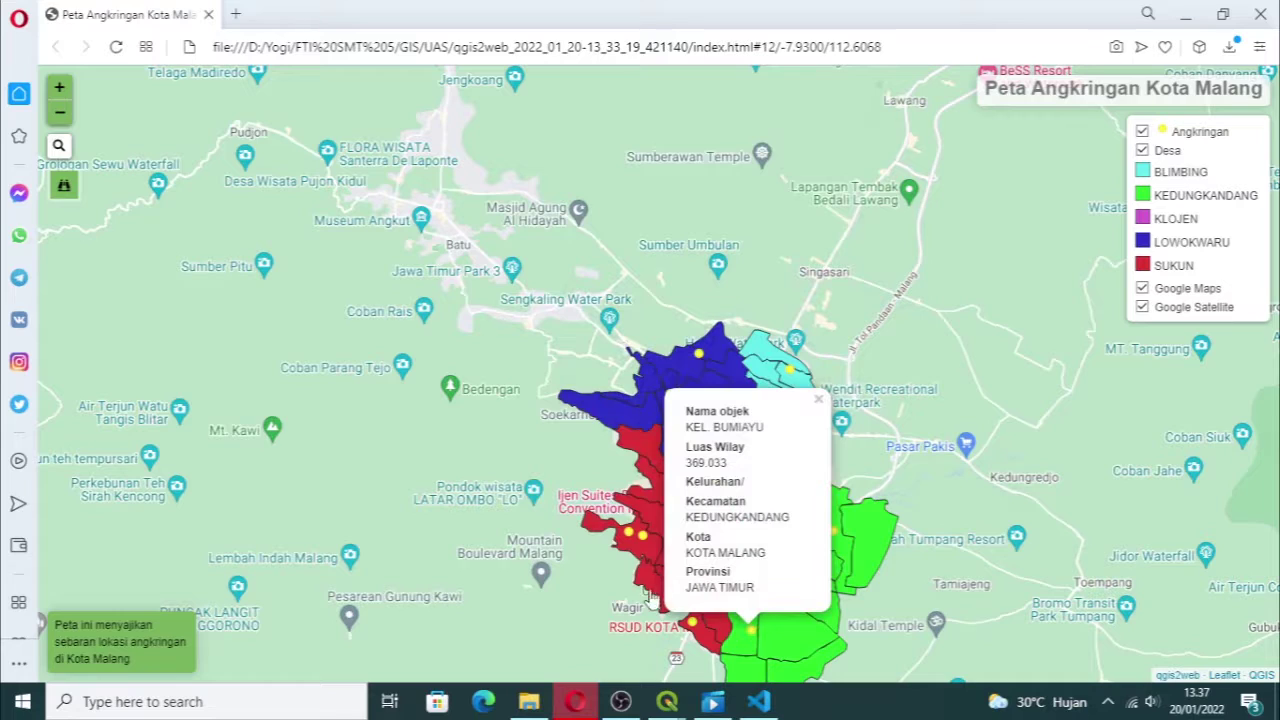
click(629, 535)
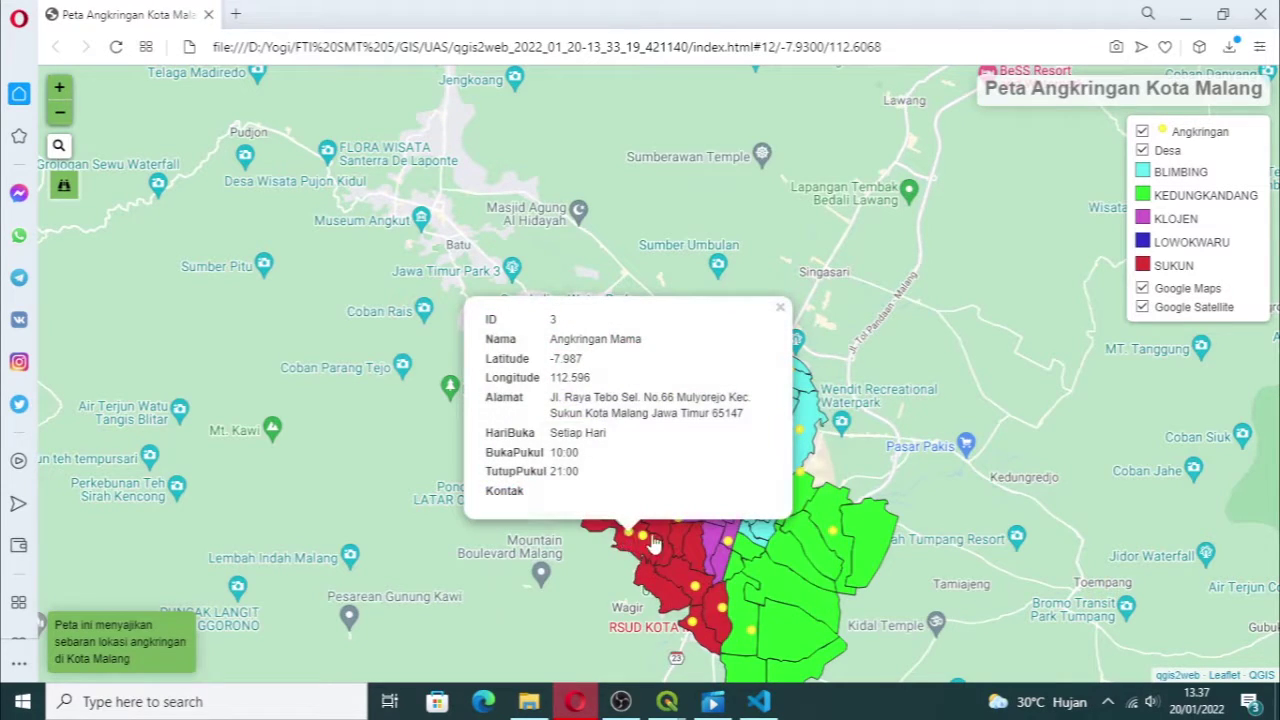